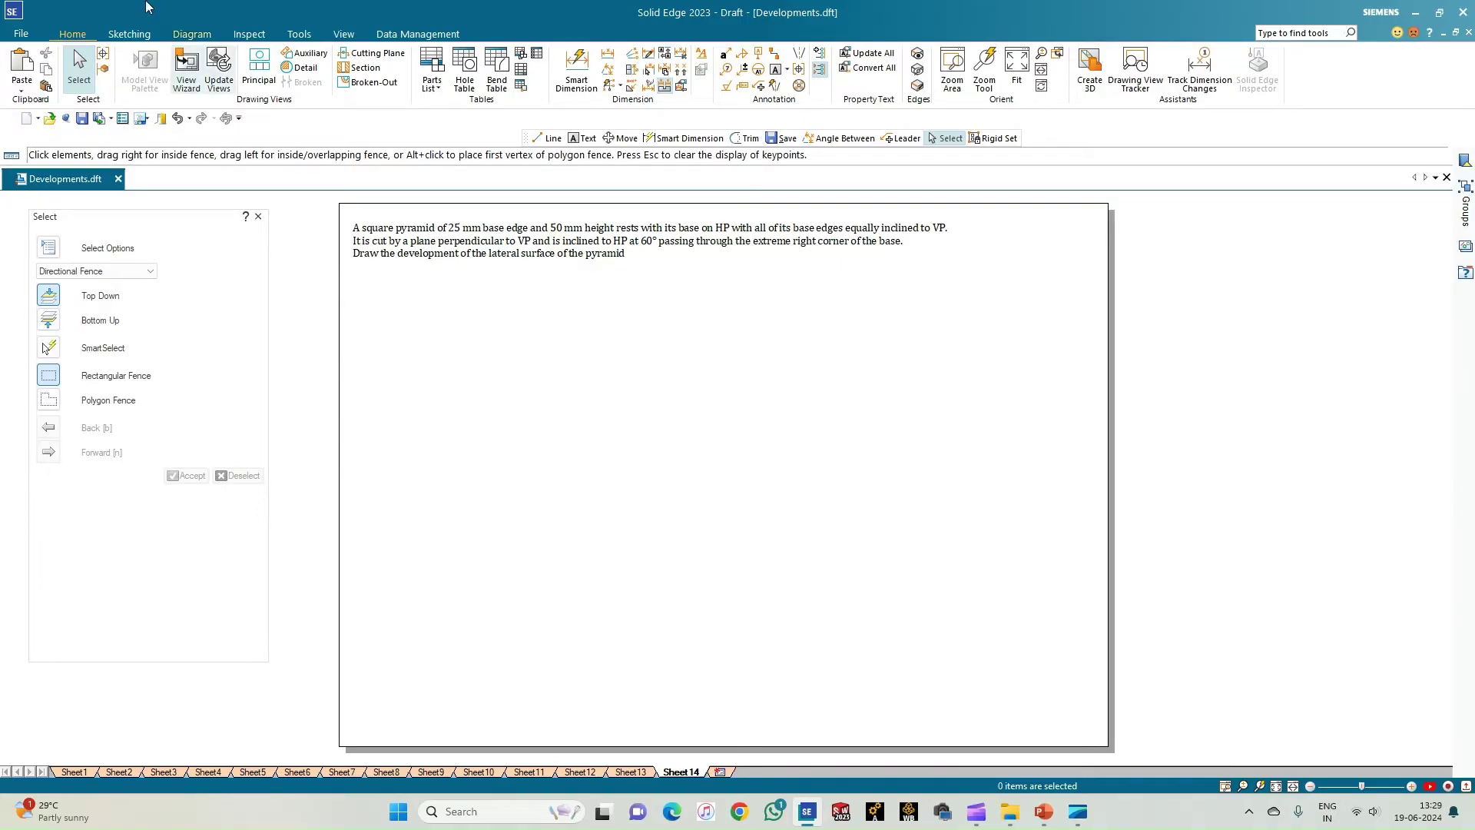
# Step: Draw a 0.18 mm horizontal XY reference line in the lower left, then reset line width to 0.13 mm
pyautogui.click(129, 34)
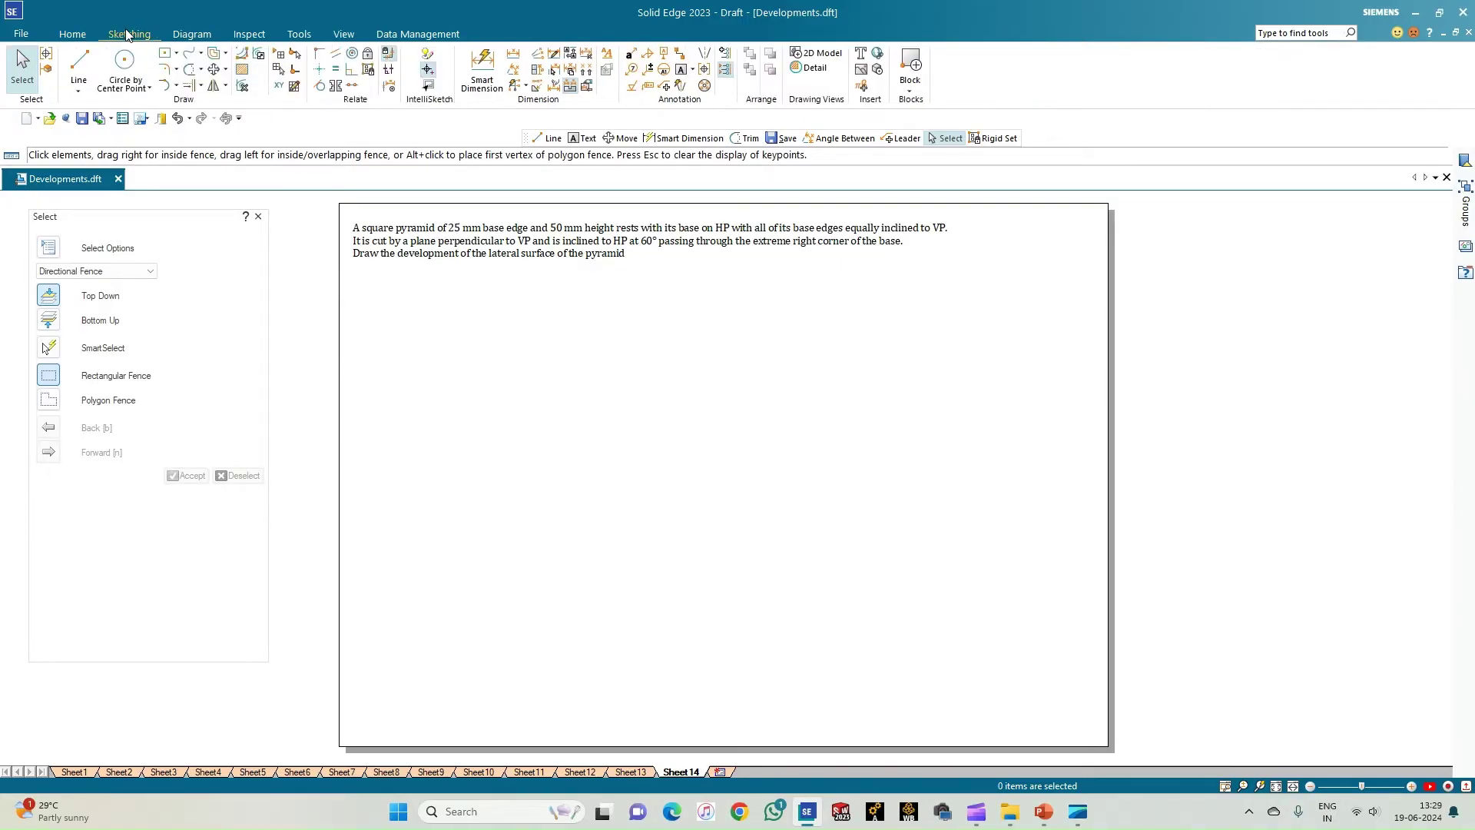
pyautogui.click(78, 69)
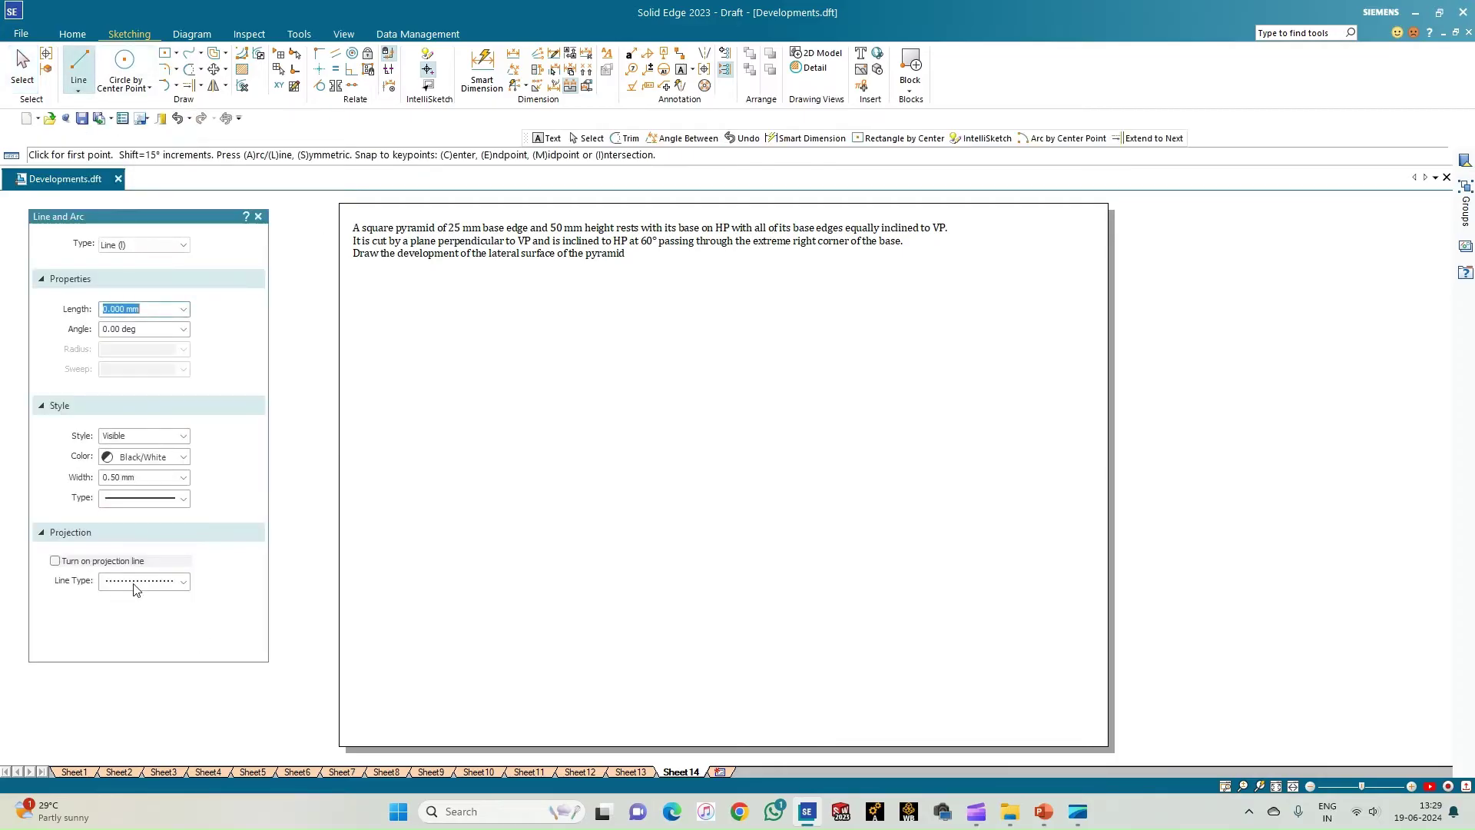
pyautogui.click(183, 477)
pyautogui.click(149, 503)
pyautogui.click(379, 521)
pyautogui.click(620, 523)
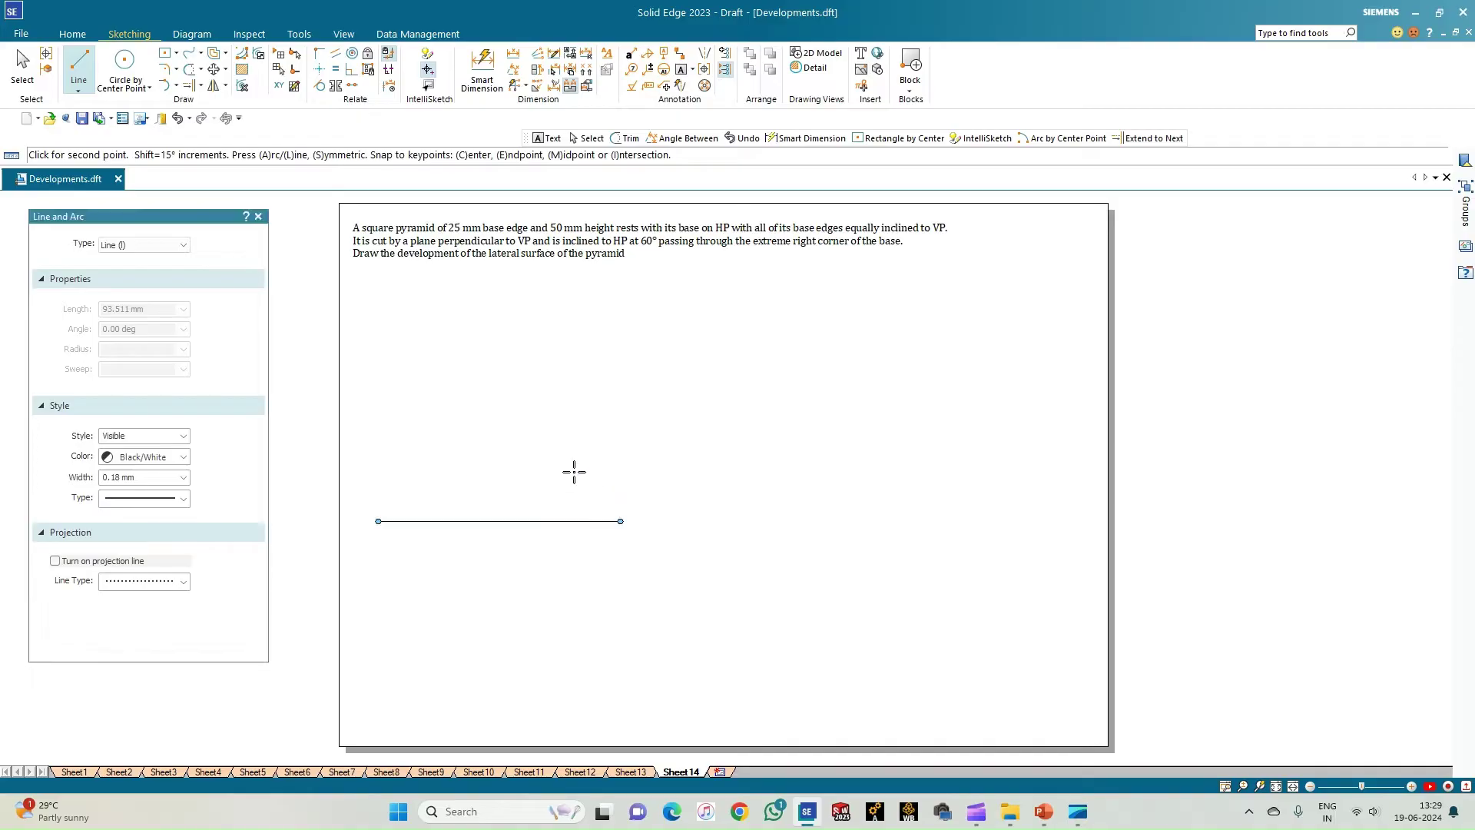
pyautogui.rightClick(543, 444)
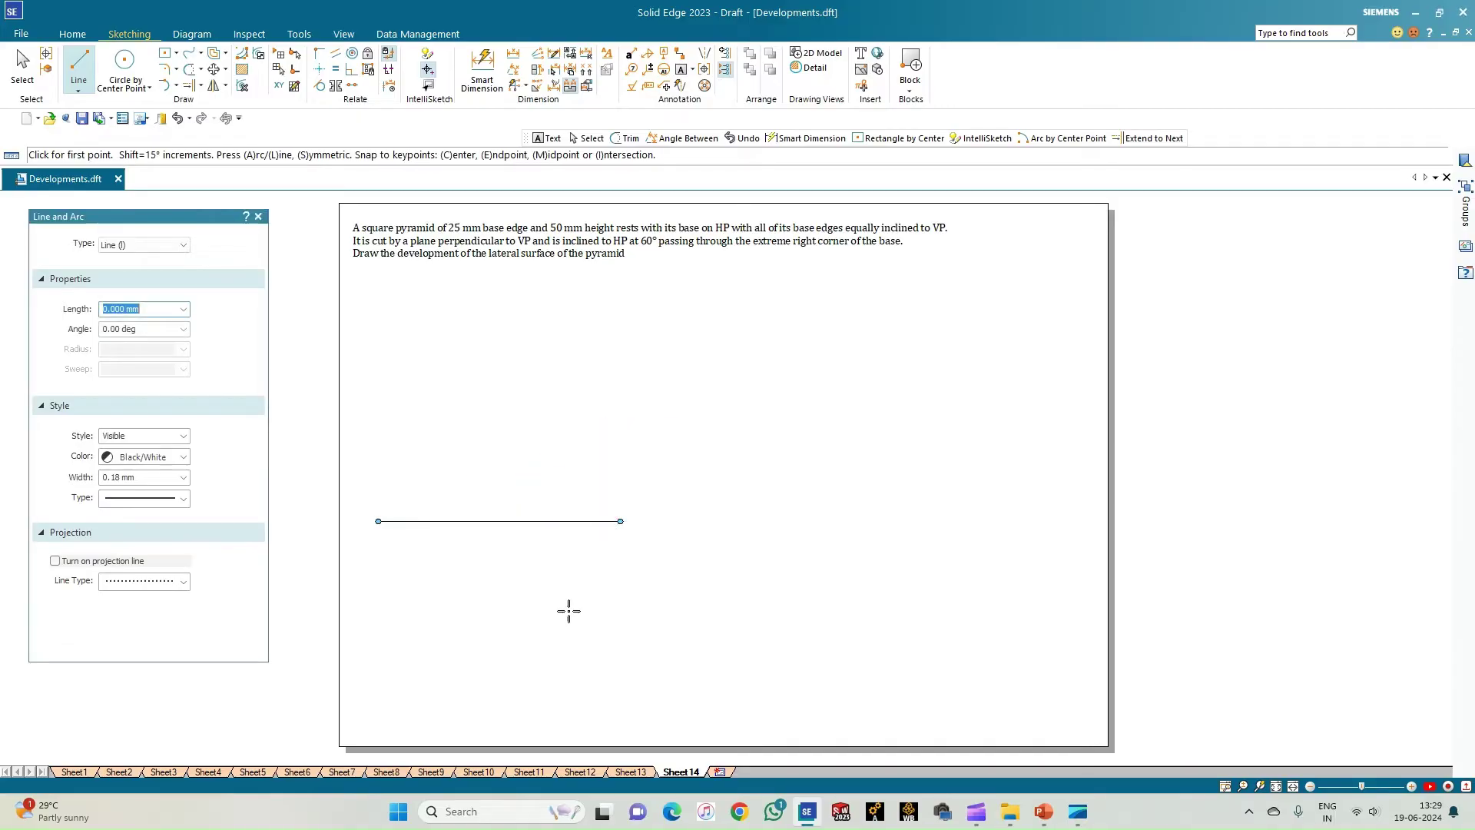
pyautogui.click(183, 477)
pyautogui.click(143, 493)
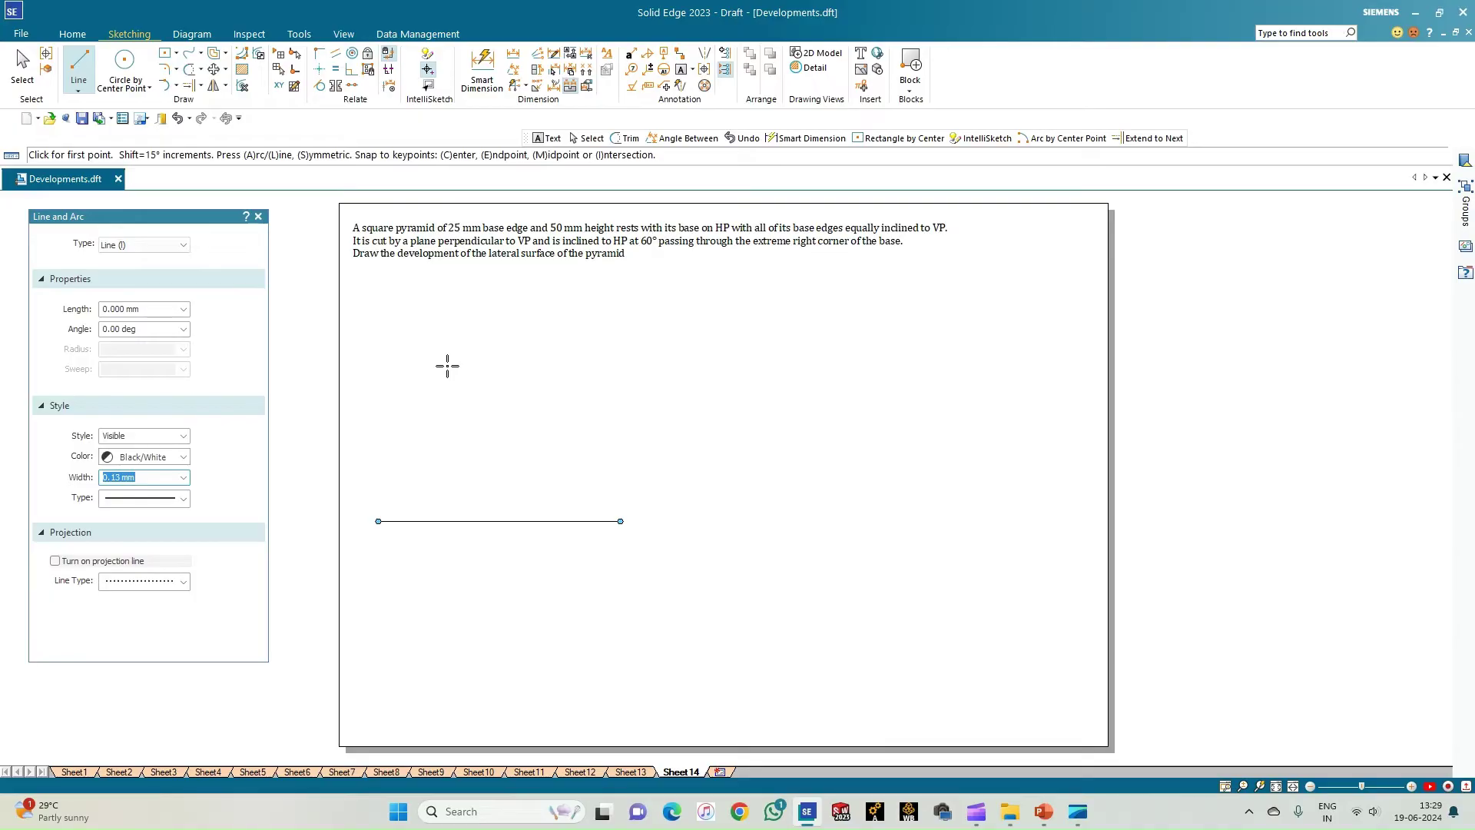
# Step: Draw a 25 × 25 mm square centred below the reference line with Rectangle by Center
pyautogui.click(167, 57)
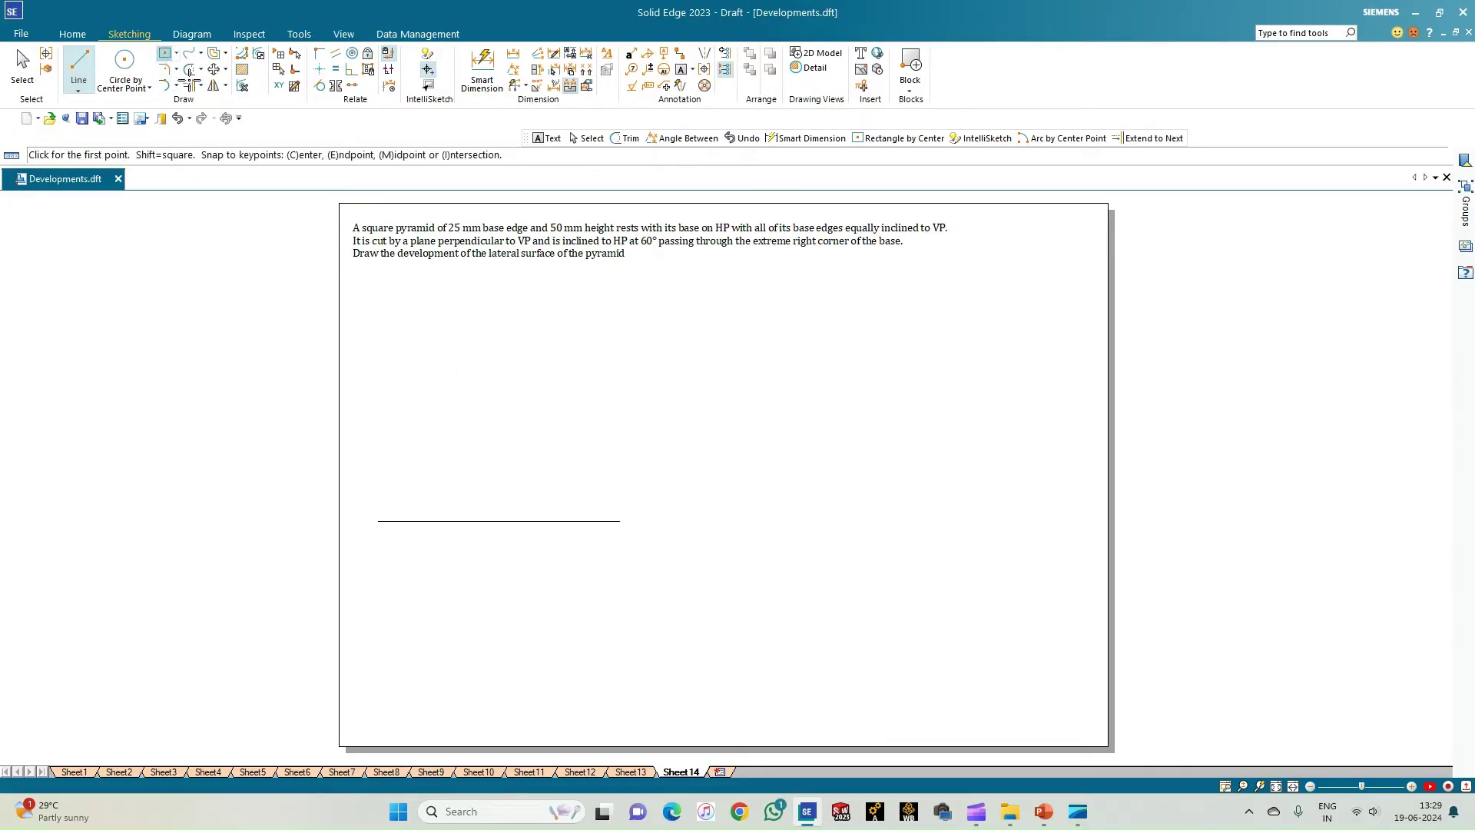
pyautogui.click(450, 601)
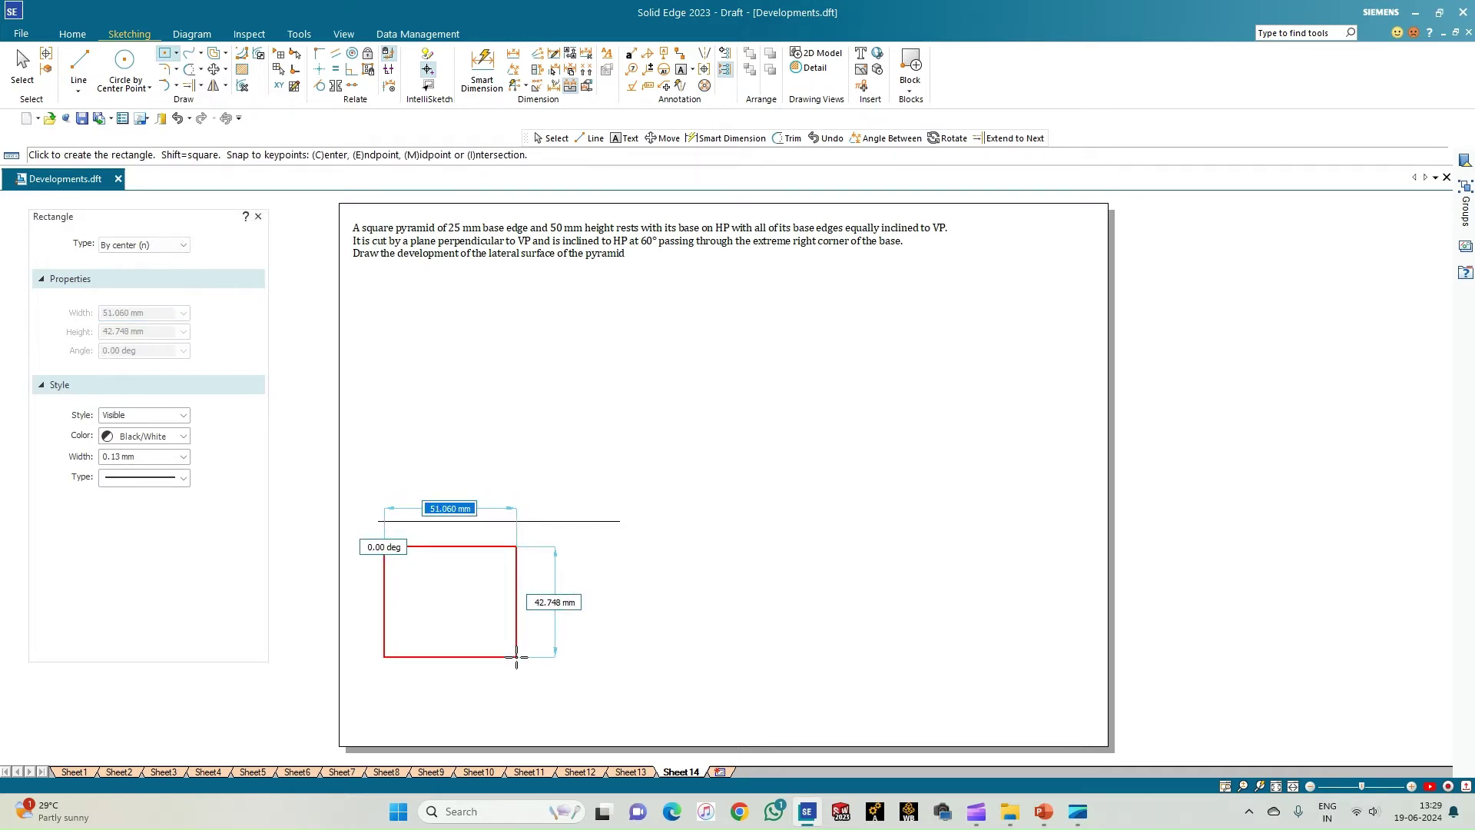
pyautogui.write('25')
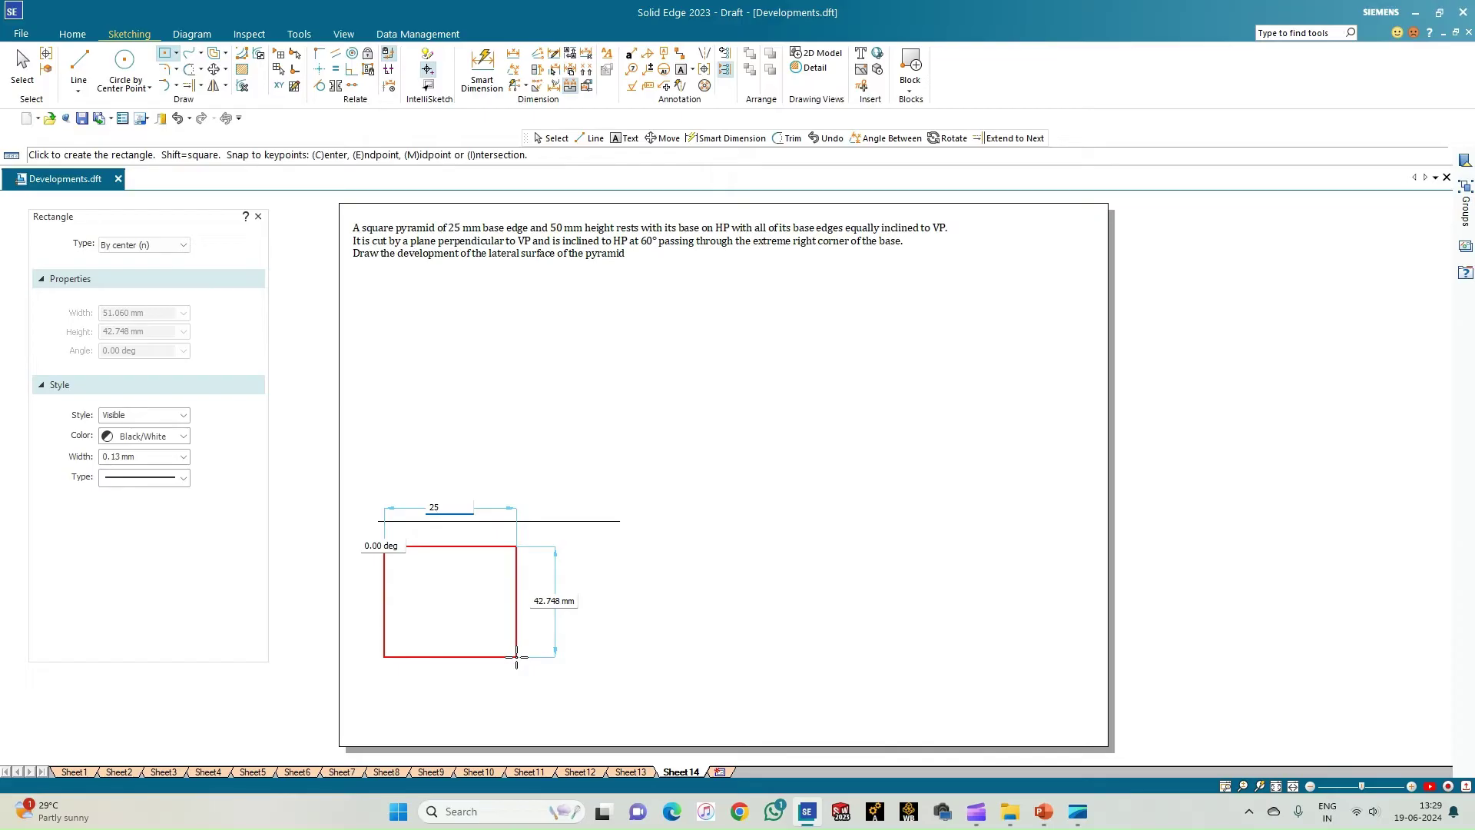
pyautogui.press('Tab')
pyautogui.write('2')
pyautogui.press('Tab')
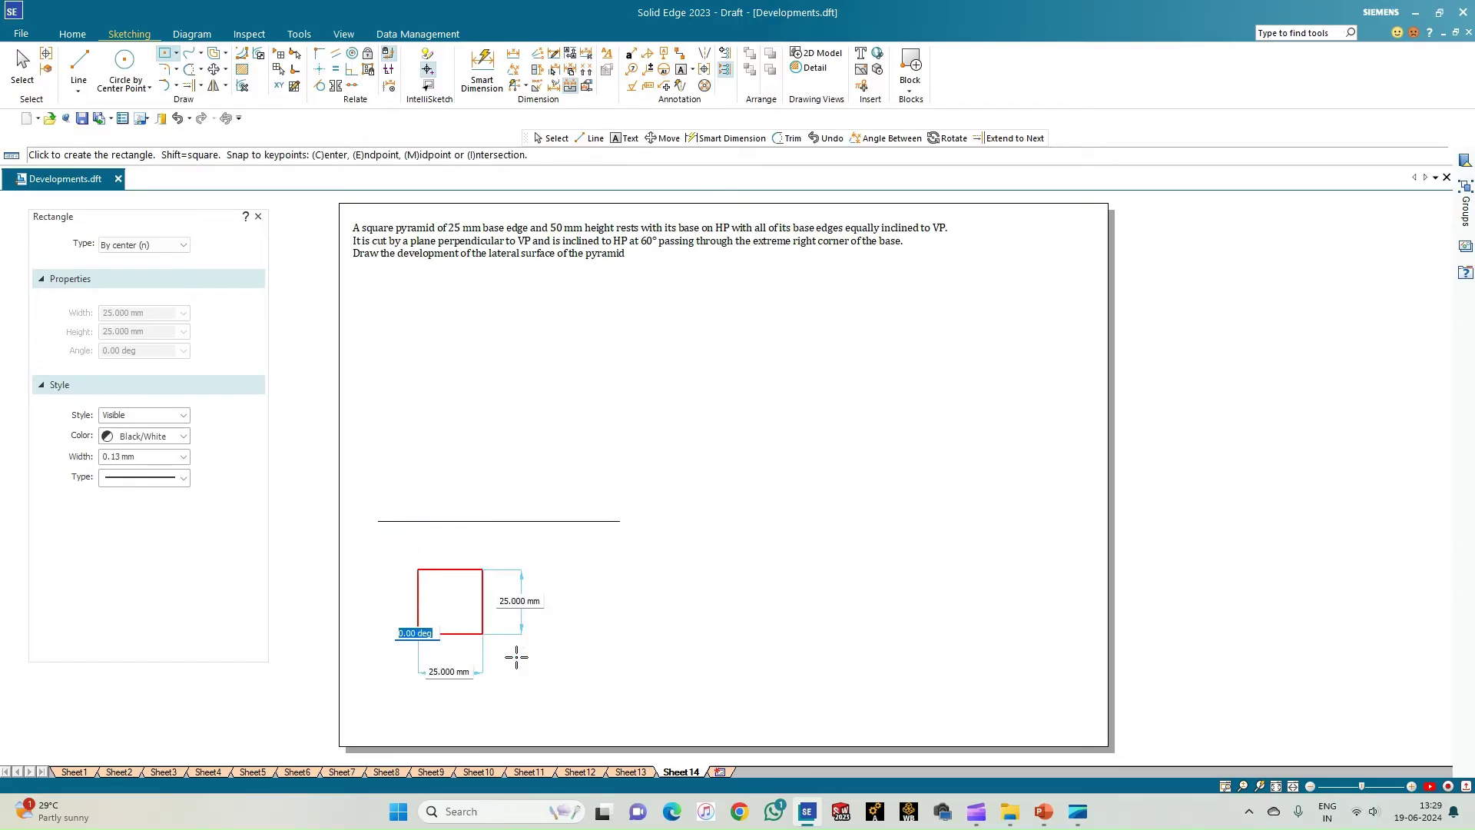
pyautogui.press('Return')
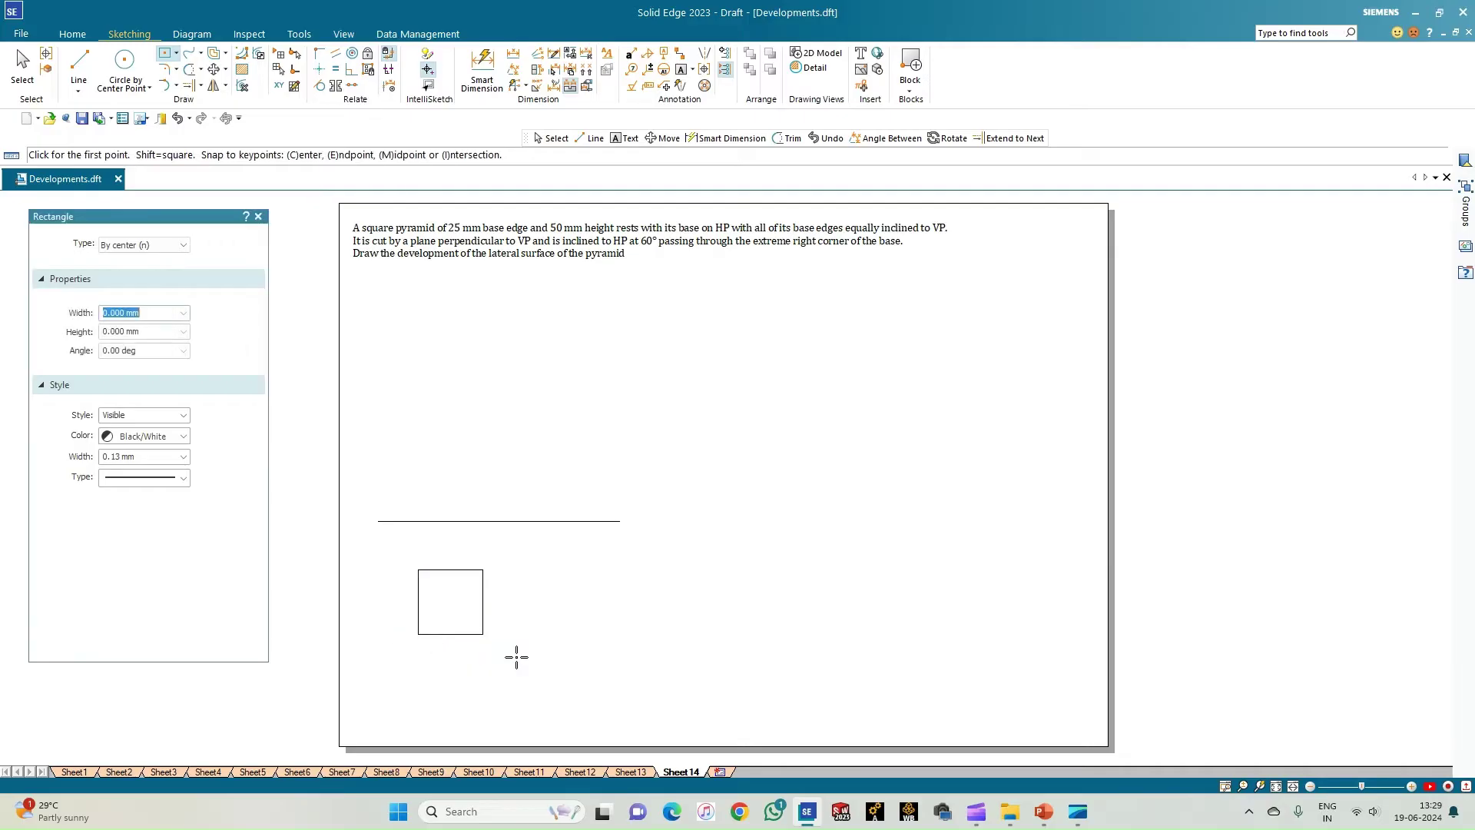
pyautogui.click(22, 63)
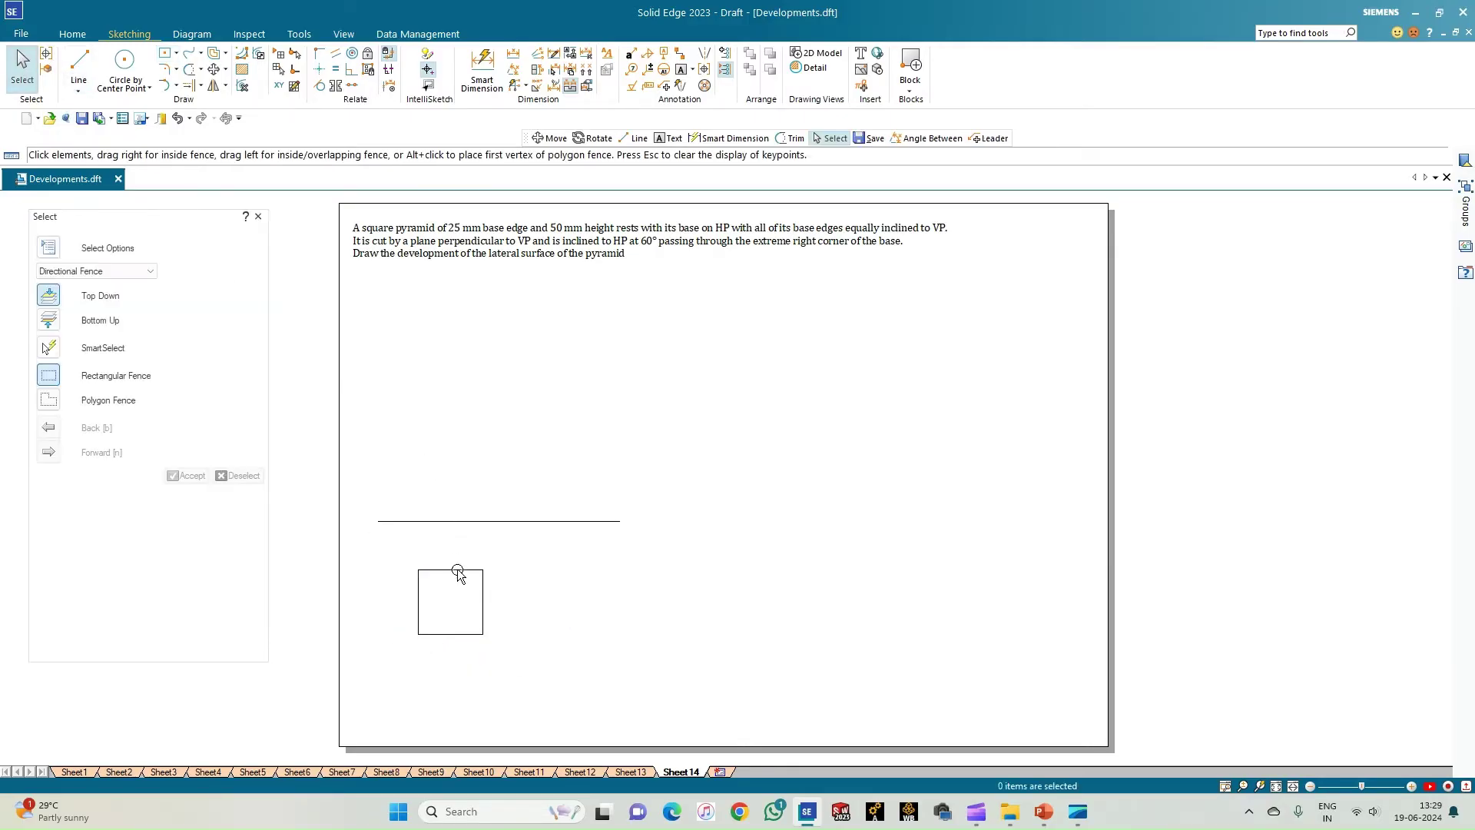
# Step: Rotate the square 45° about its corner into a diamond
pyautogui.moveTo(510, 664); pyautogui.dragTo(397, 555)
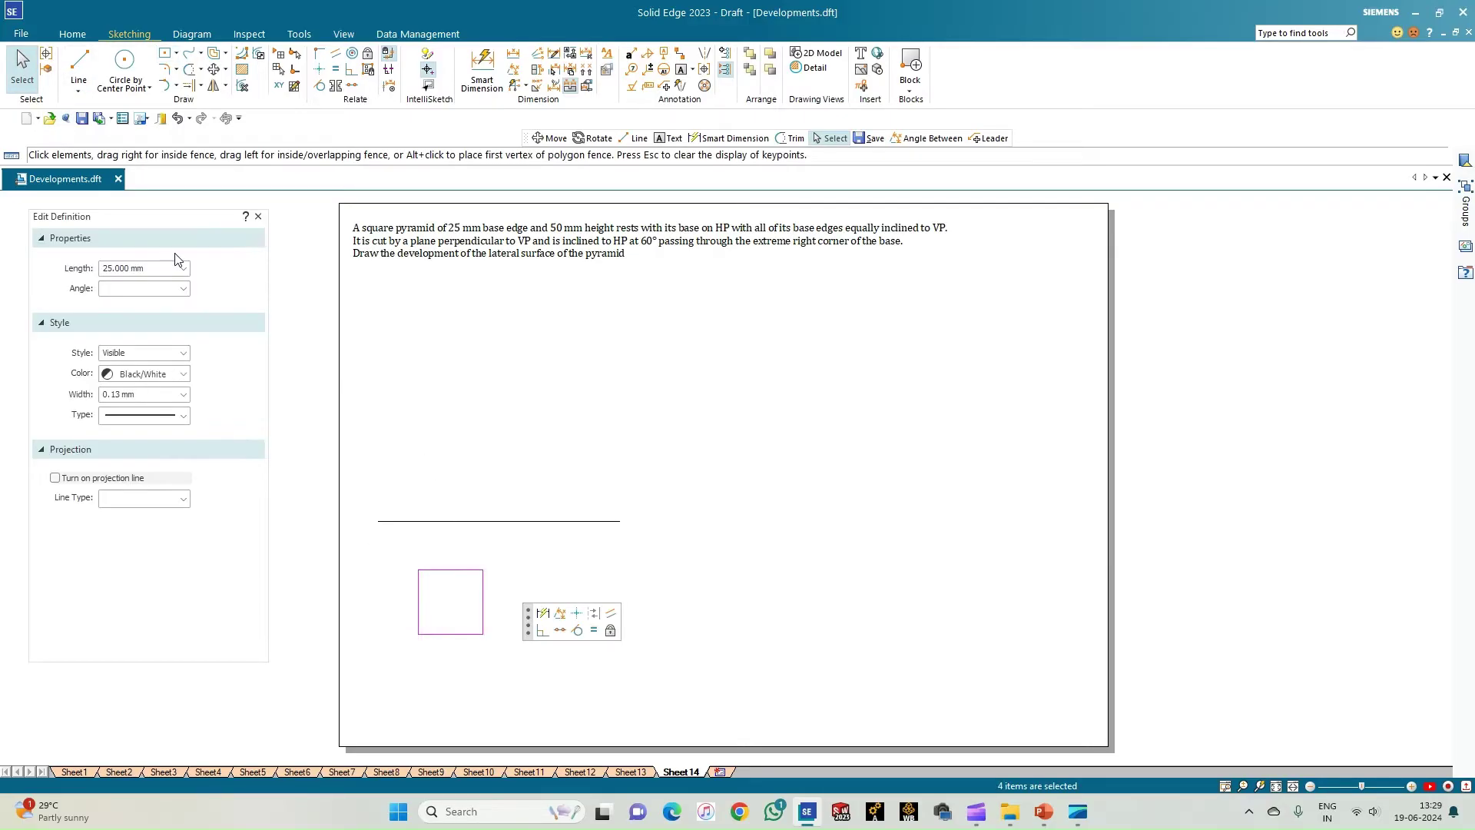
pyautogui.click(219, 70)
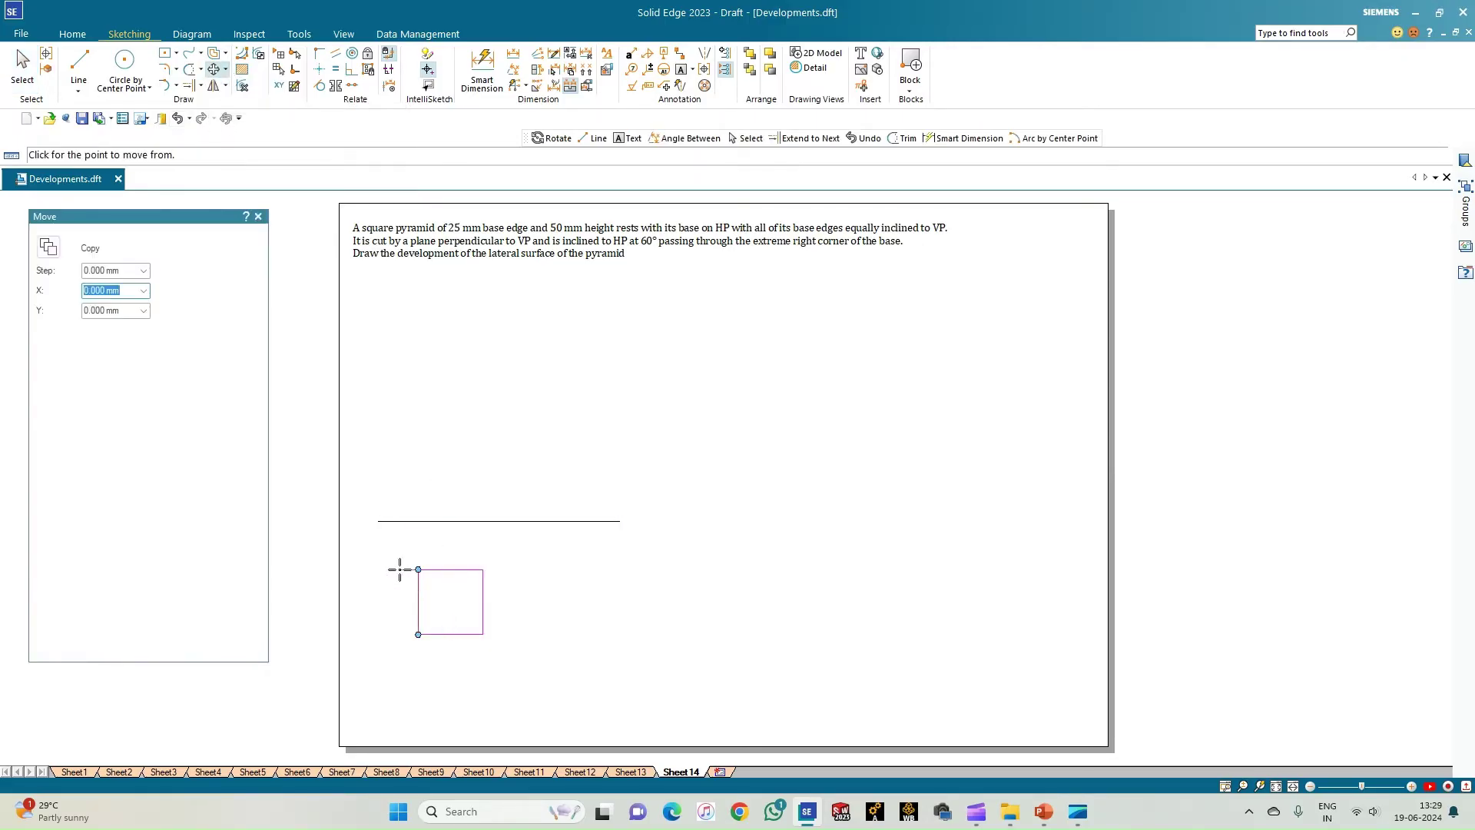
pyautogui.click(226, 70)
pyautogui.click(242, 104)
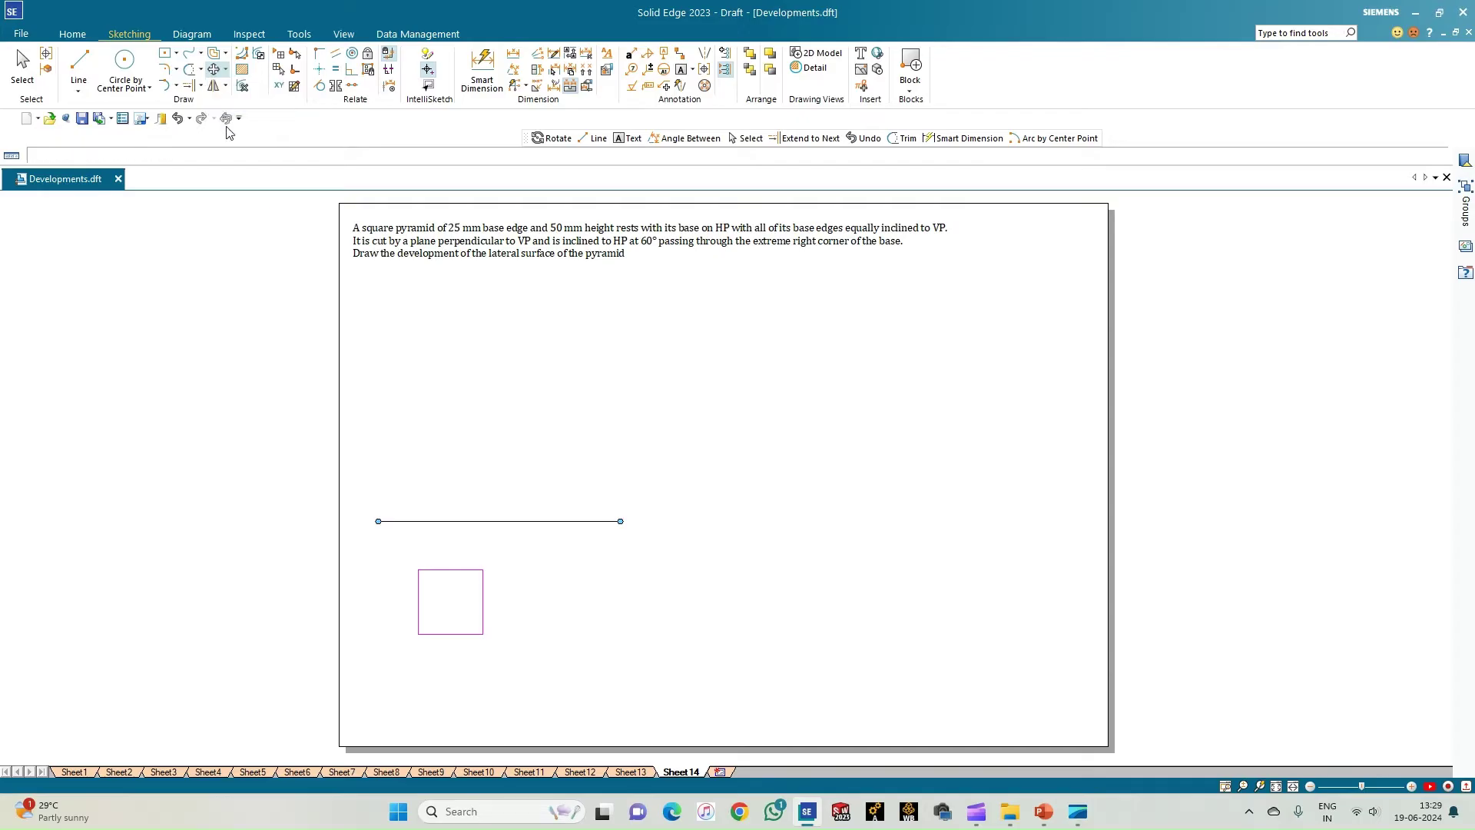
pyautogui.click(418, 569)
pyautogui.click(483, 634)
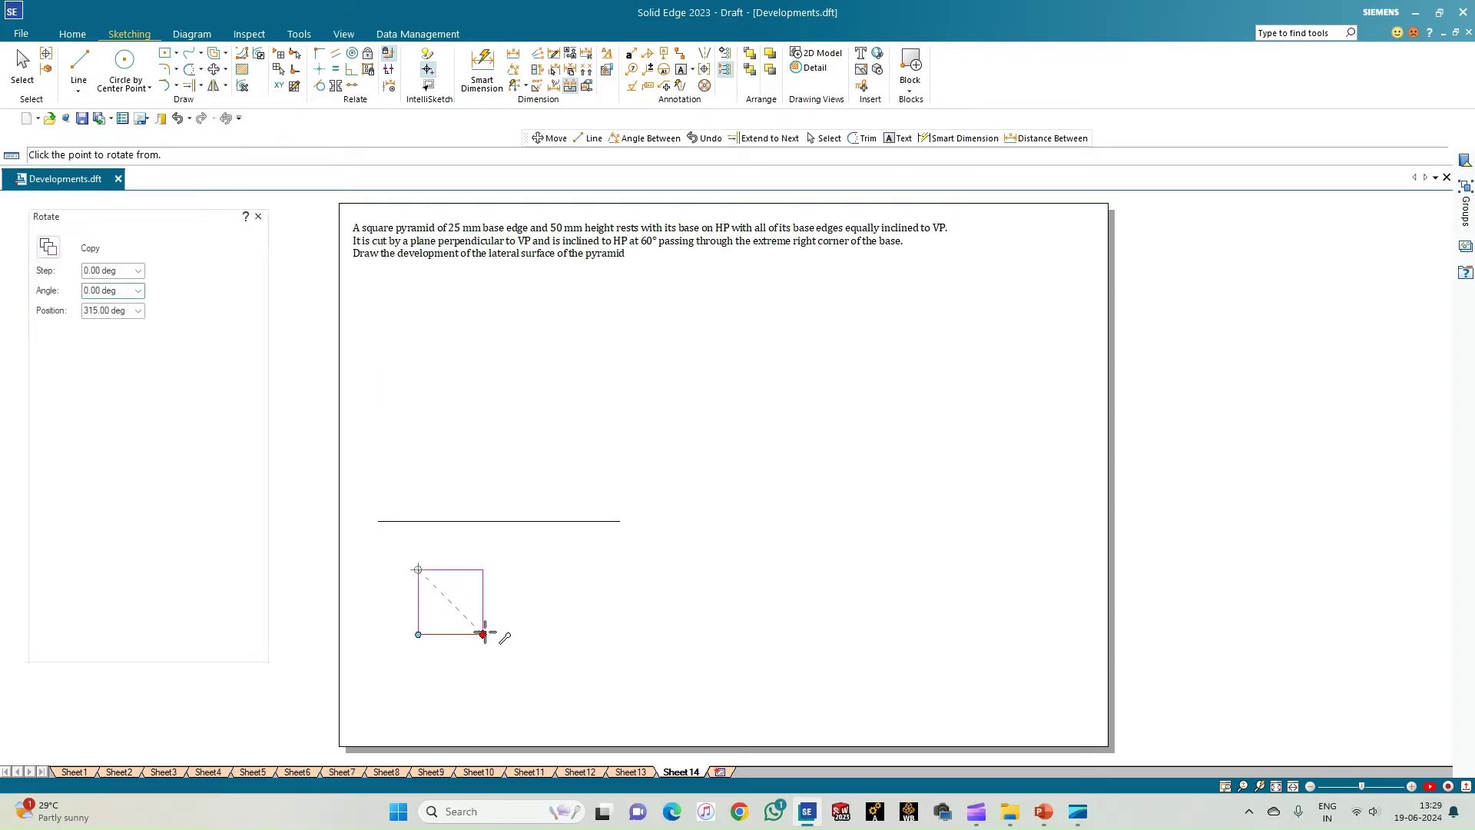
pyautogui.click(418, 619)
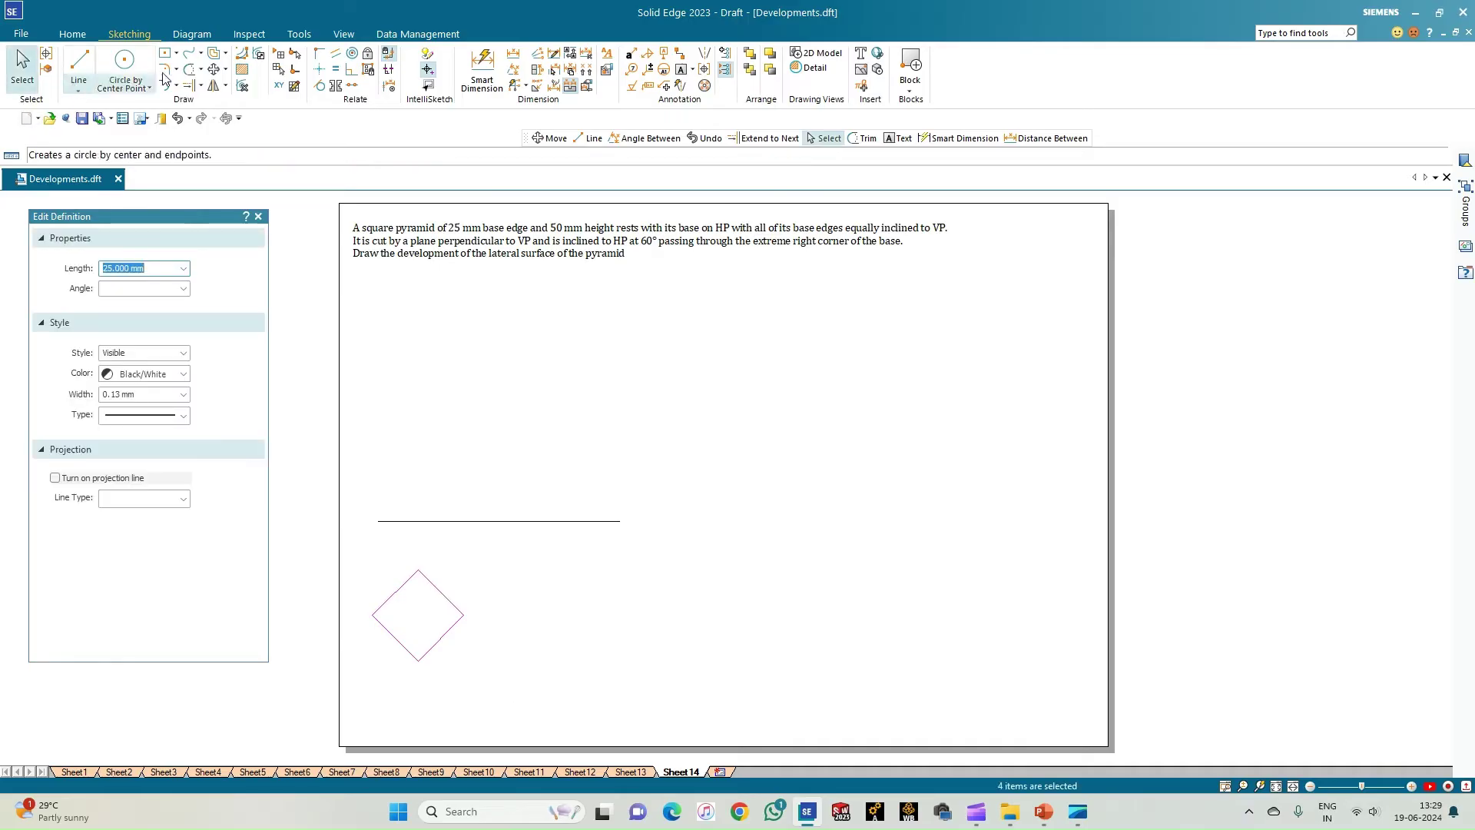
# Step: Move the diamond by its top vertex further right below the reference line
pyautogui.click(213, 69)
pyautogui.click(419, 569)
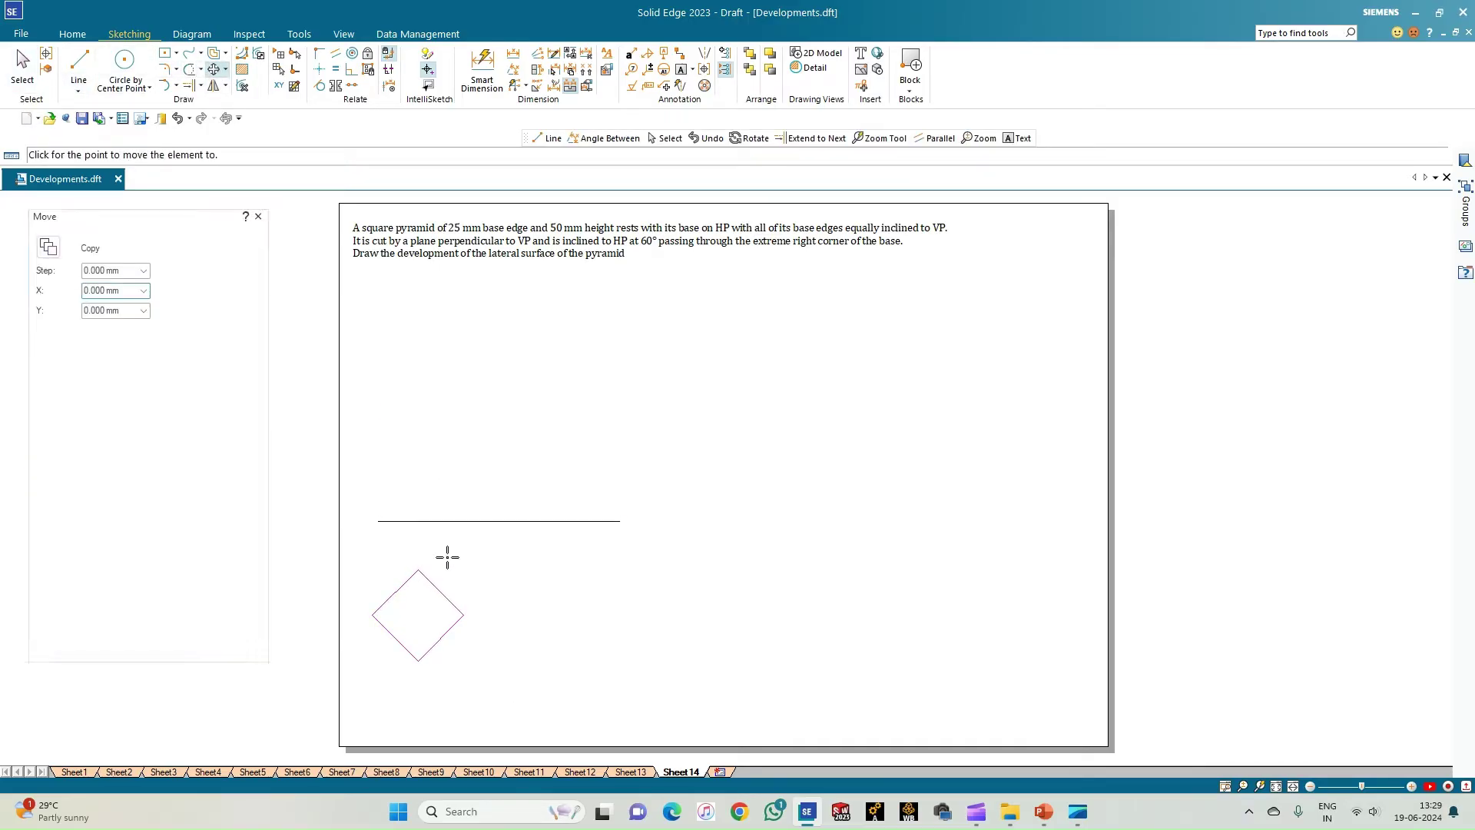
pyautogui.click(484, 541)
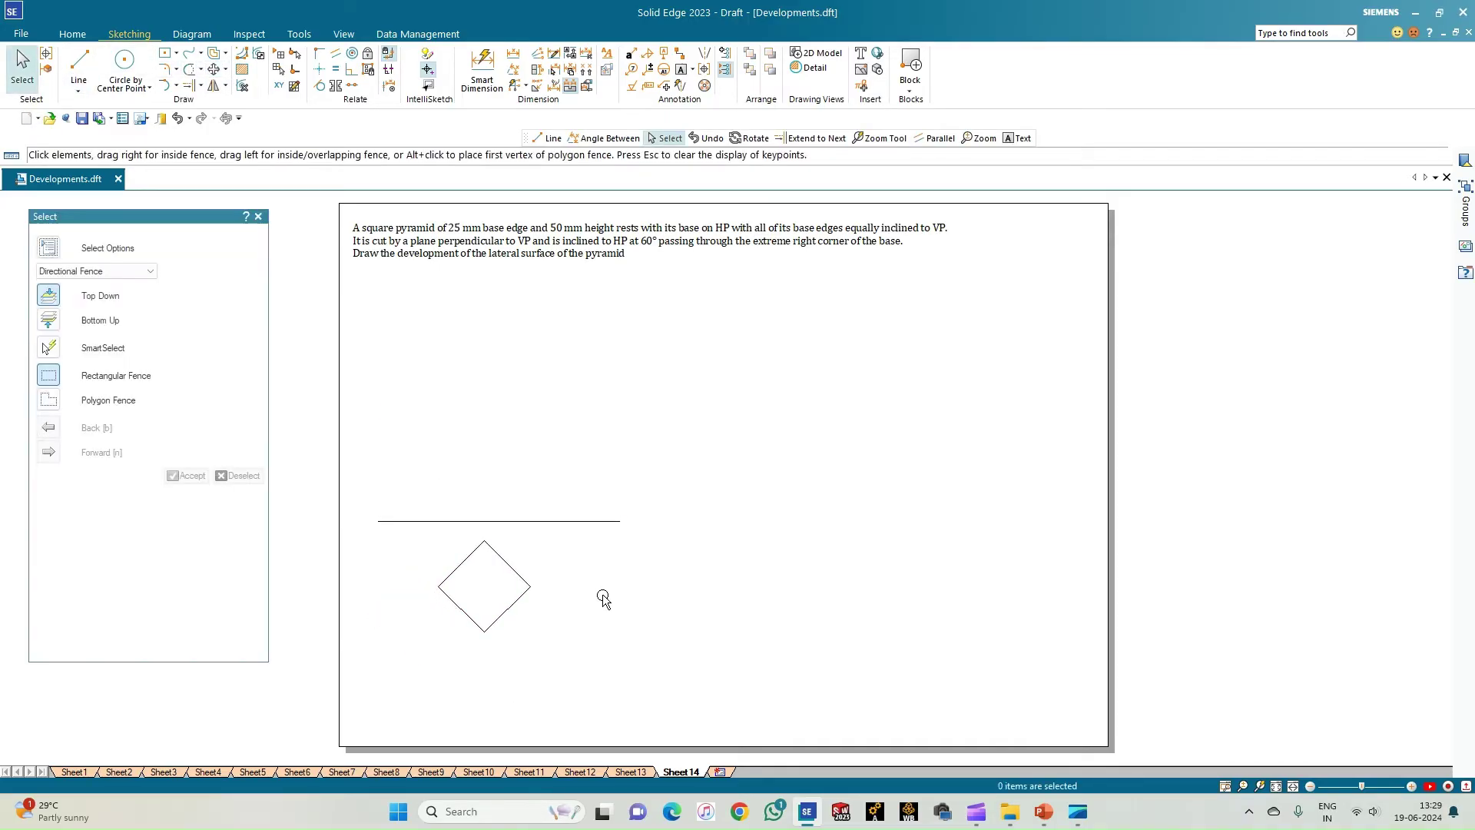
pyautogui.scroll(1, 588, 601)
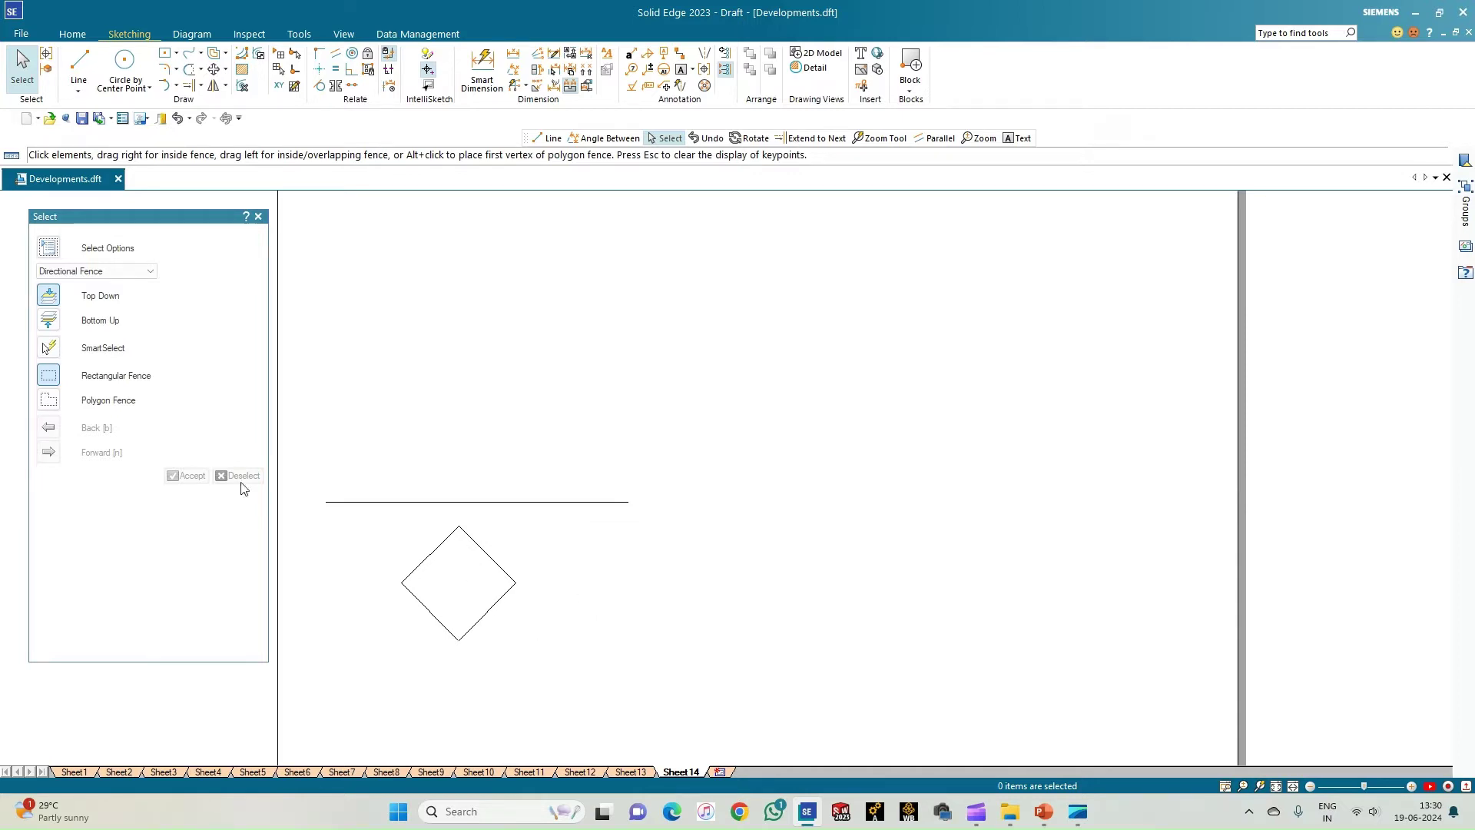
# Step: Draw the diamond's two diagonals and project its left, top and right vertices up to the XY line
pyautogui.click(84, 70)
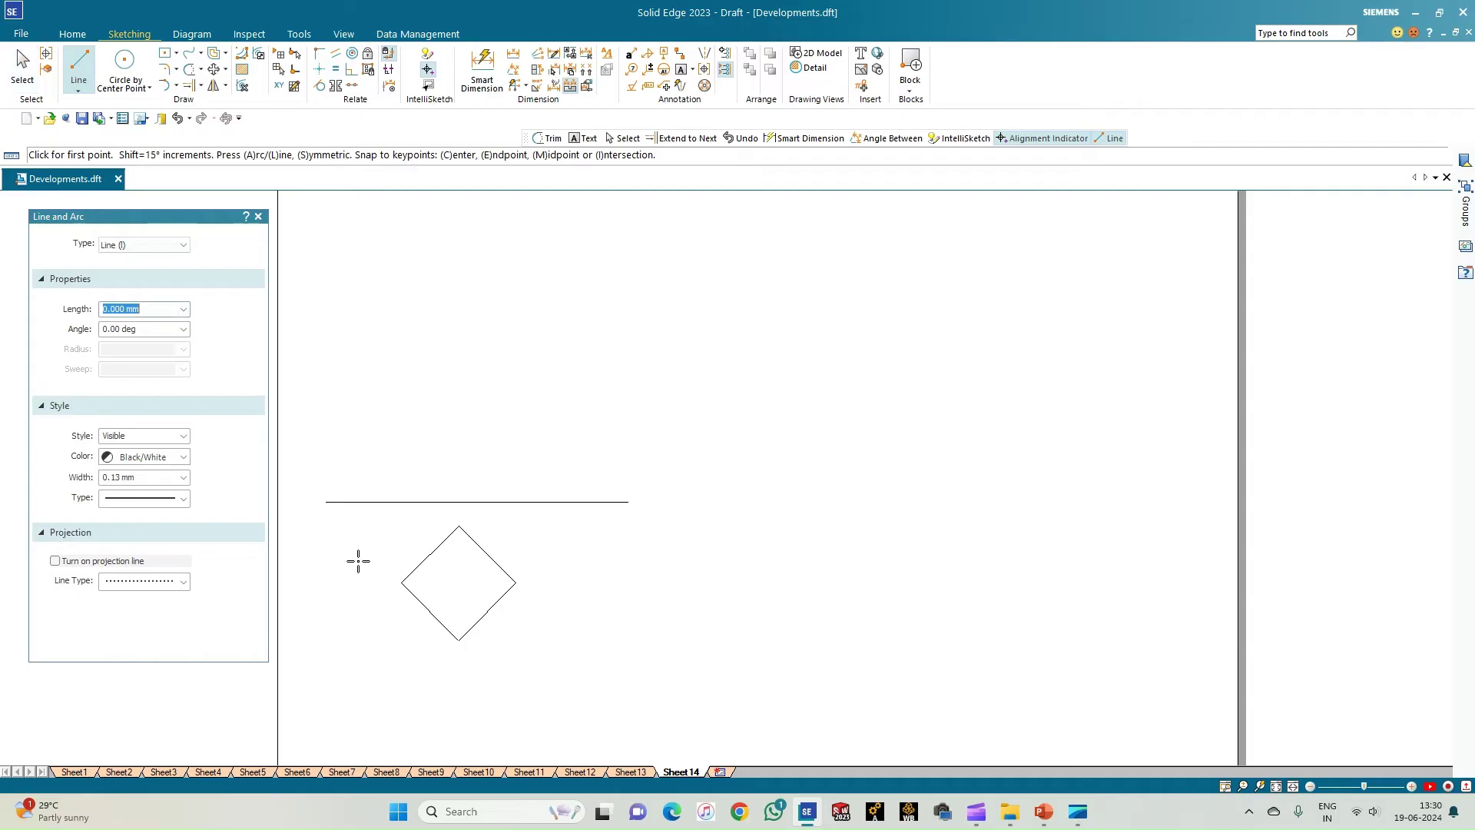
pyautogui.click(401, 582)
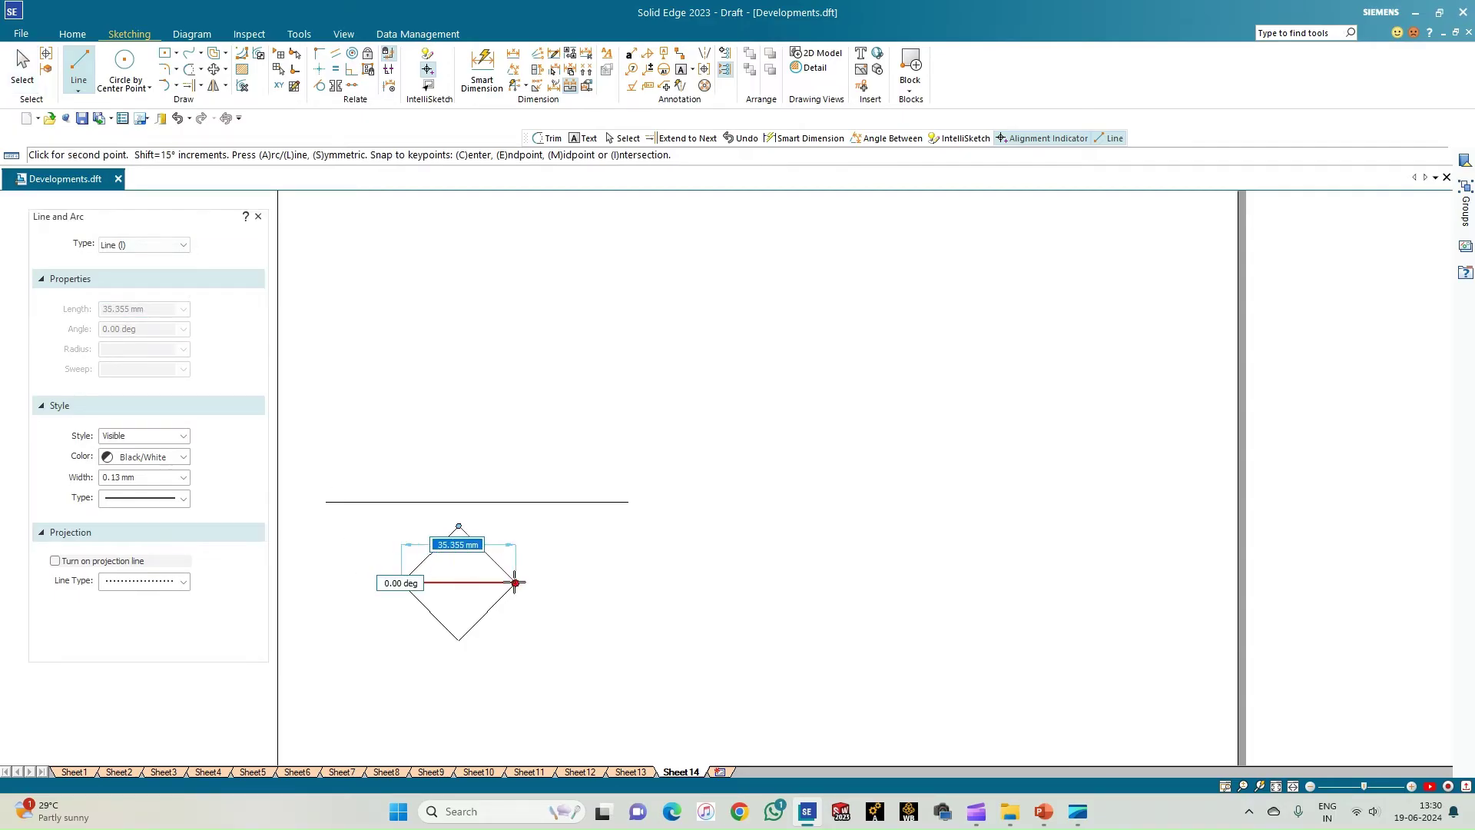
pyautogui.click(515, 582)
pyautogui.click(460, 527)
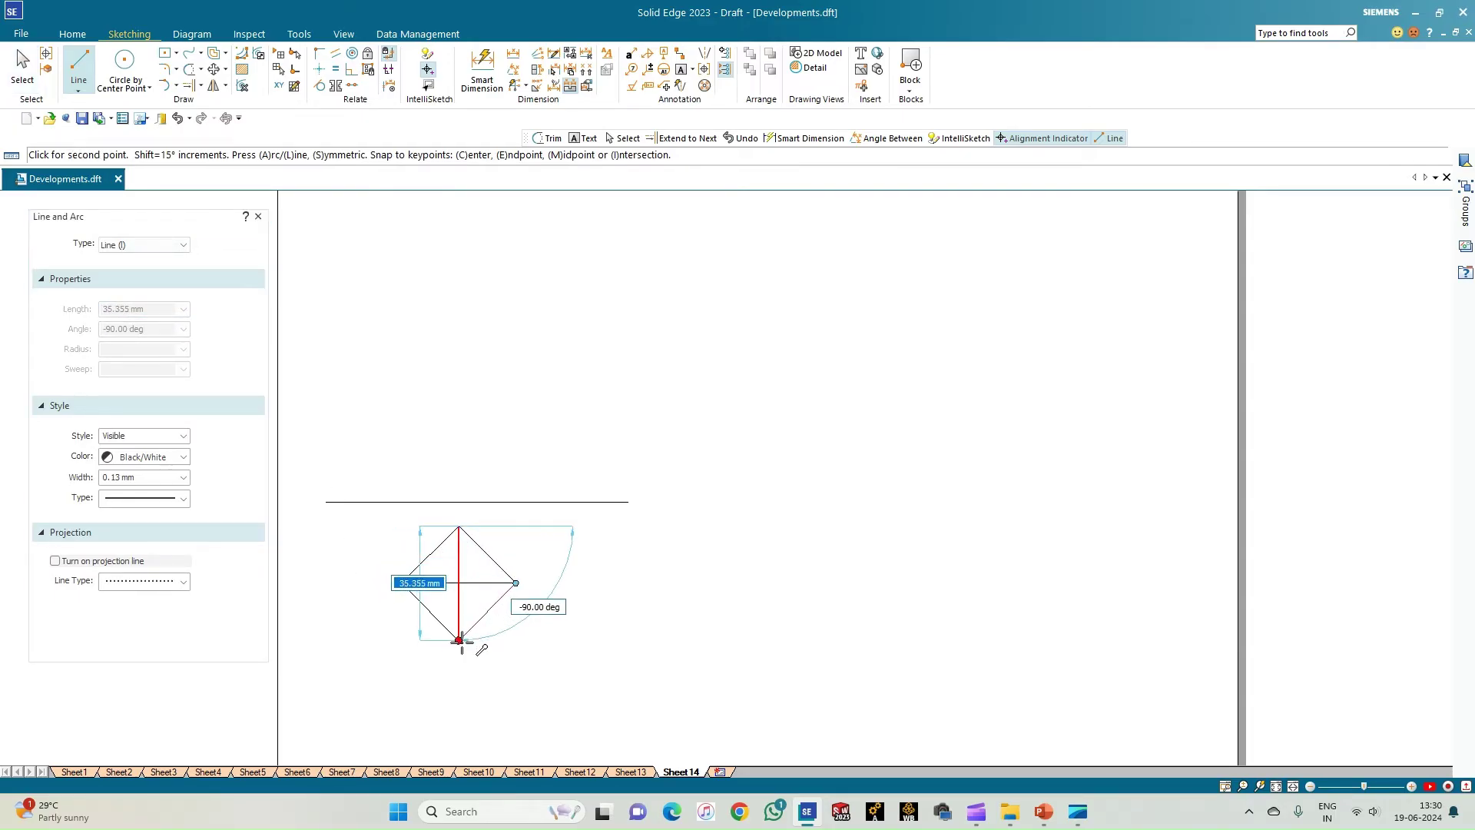
pyautogui.click(458, 639)
pyautogui.click(401, 502)
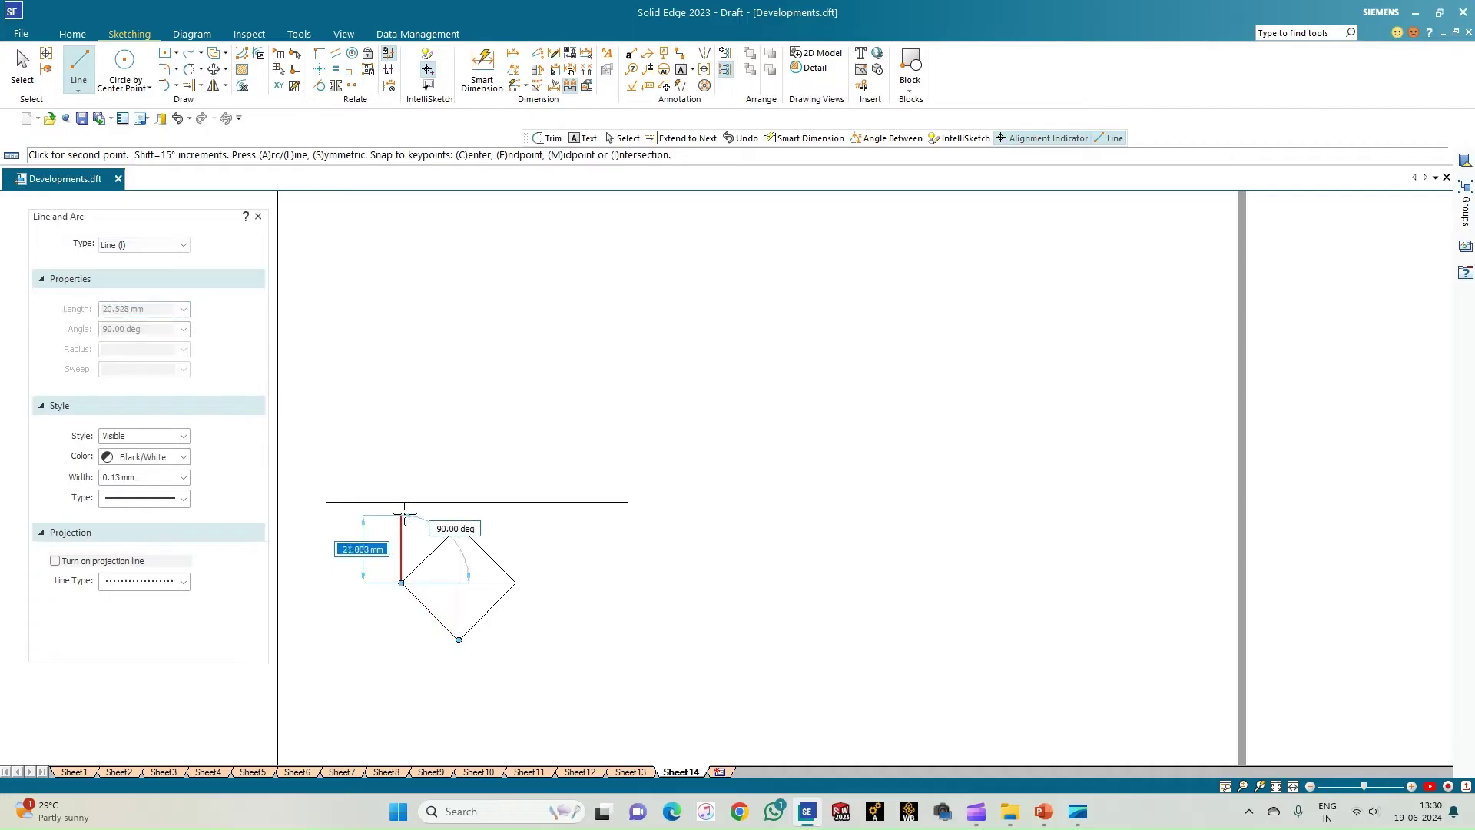
pyautogui.rightClick(418, 506)
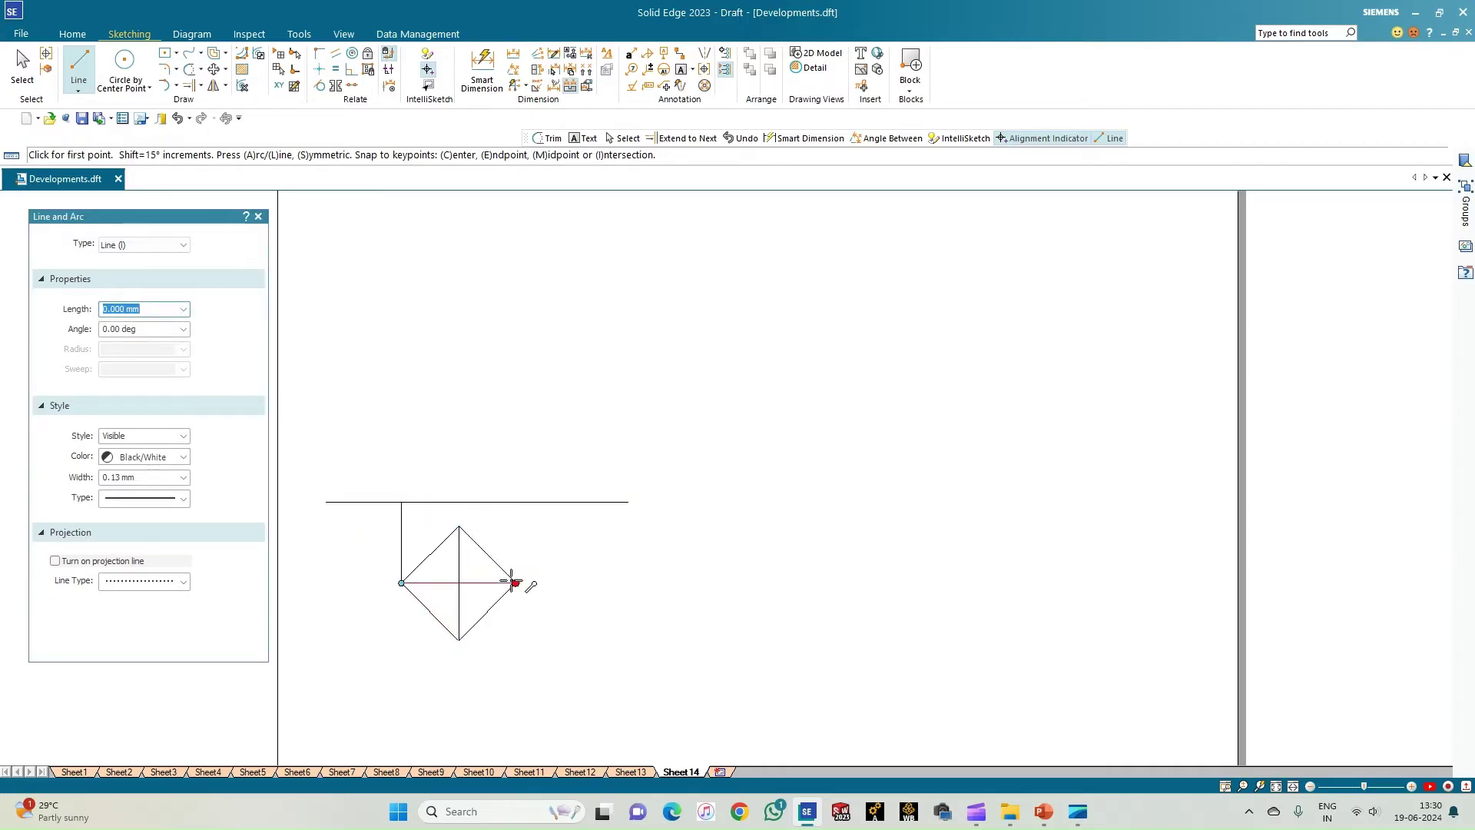
pyautogui.click(516, 582)
pyautogui.click(515, 502)
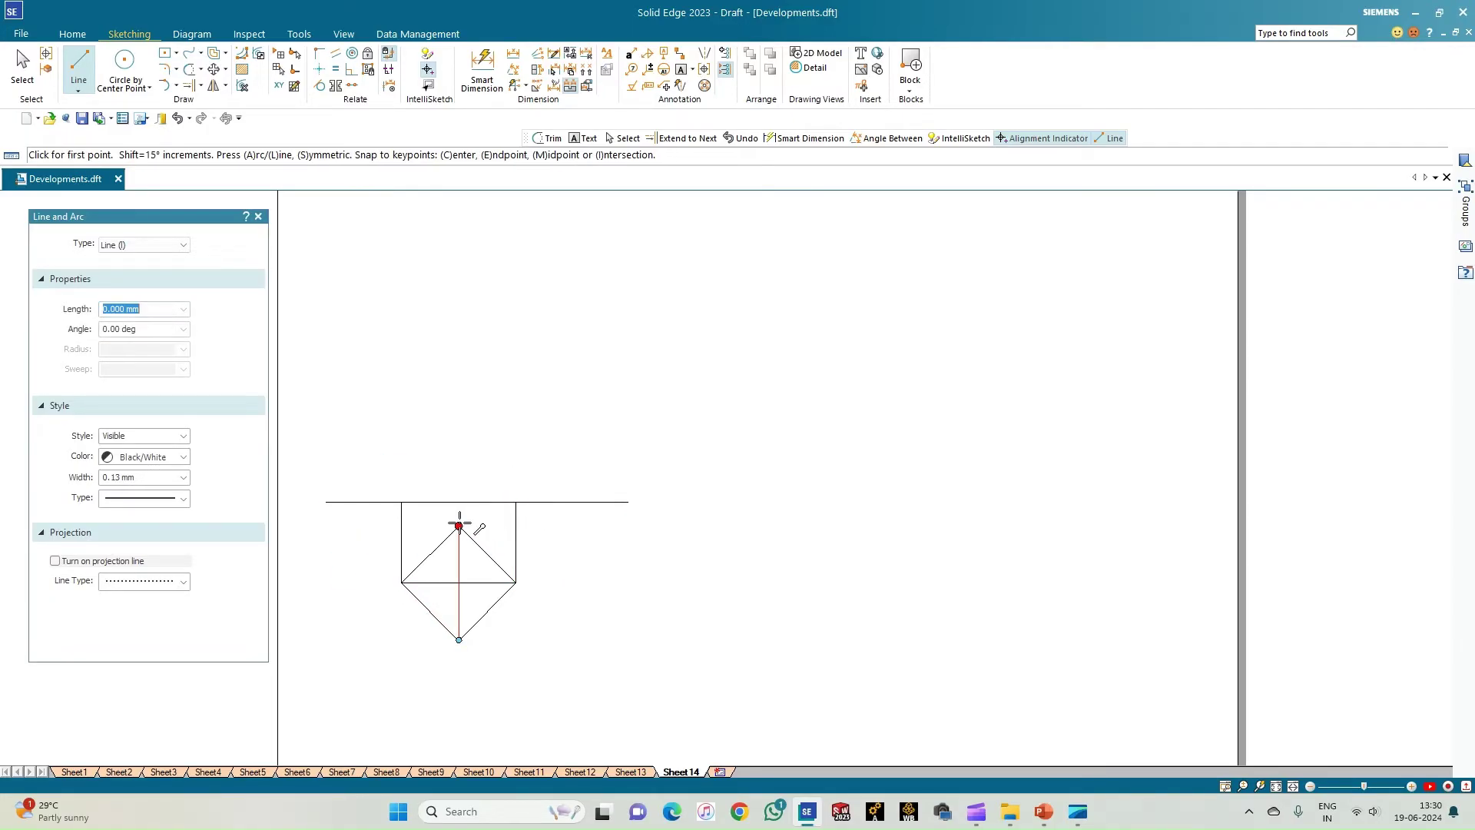
pyautogui.click(459, 527)
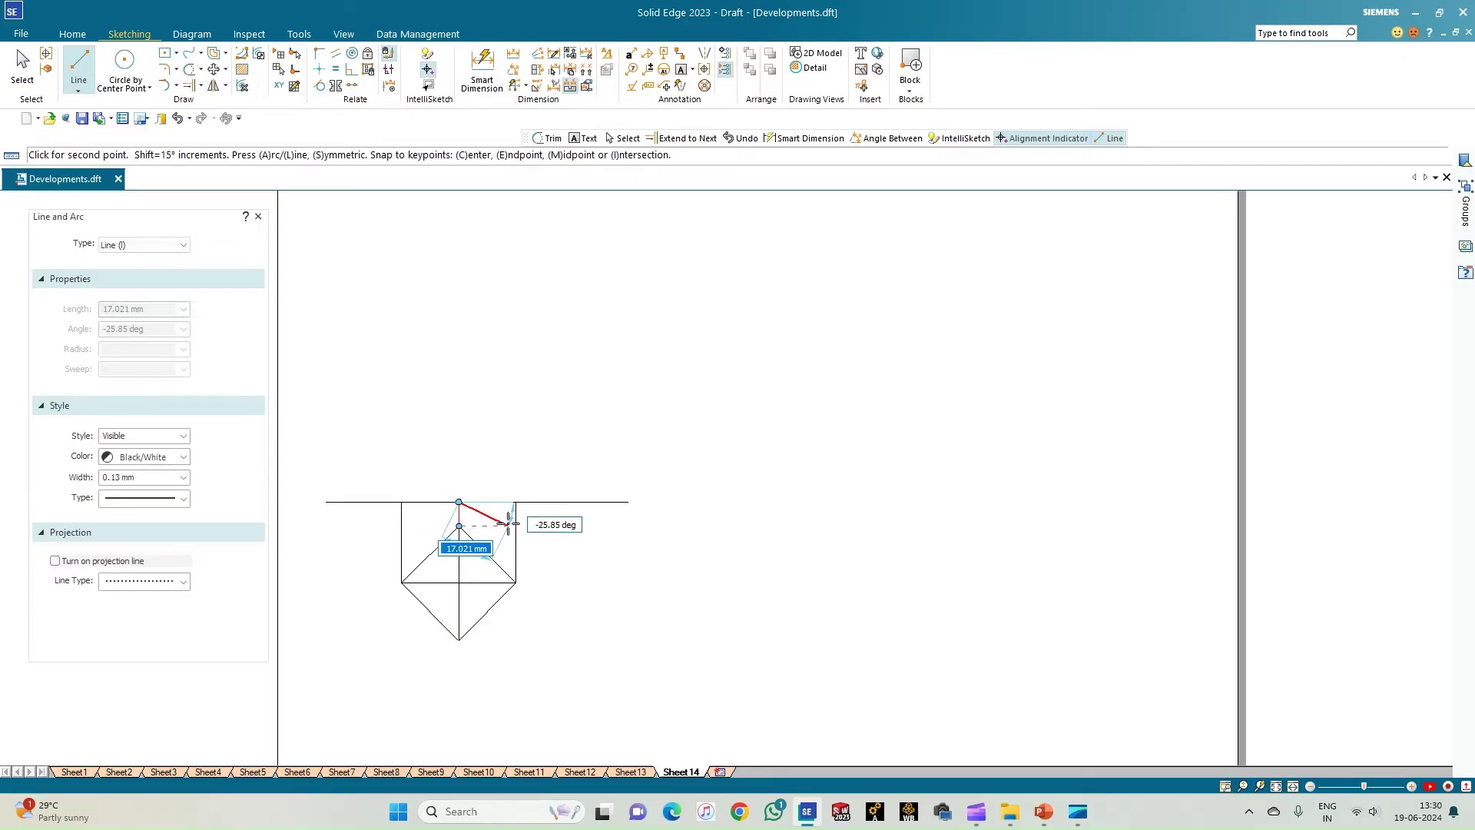
pyautogui.click(460, 501)
# Step: Draw the pyramid axis up to the apex and both slant edges down to the base
pyautogui.click(460, 502)
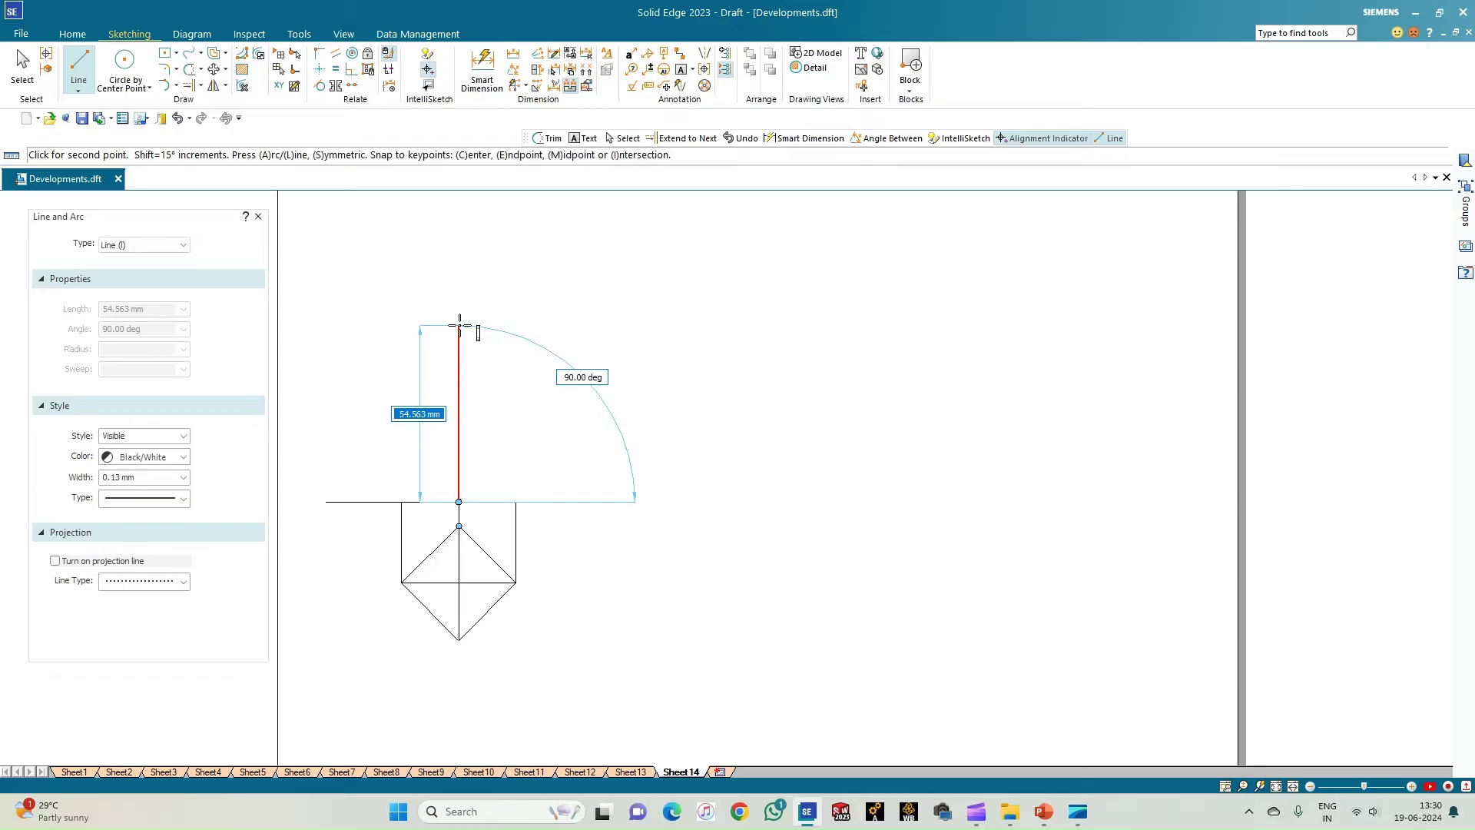
pyautogui.click(458, 340)
pyautogui.click(515, 502)
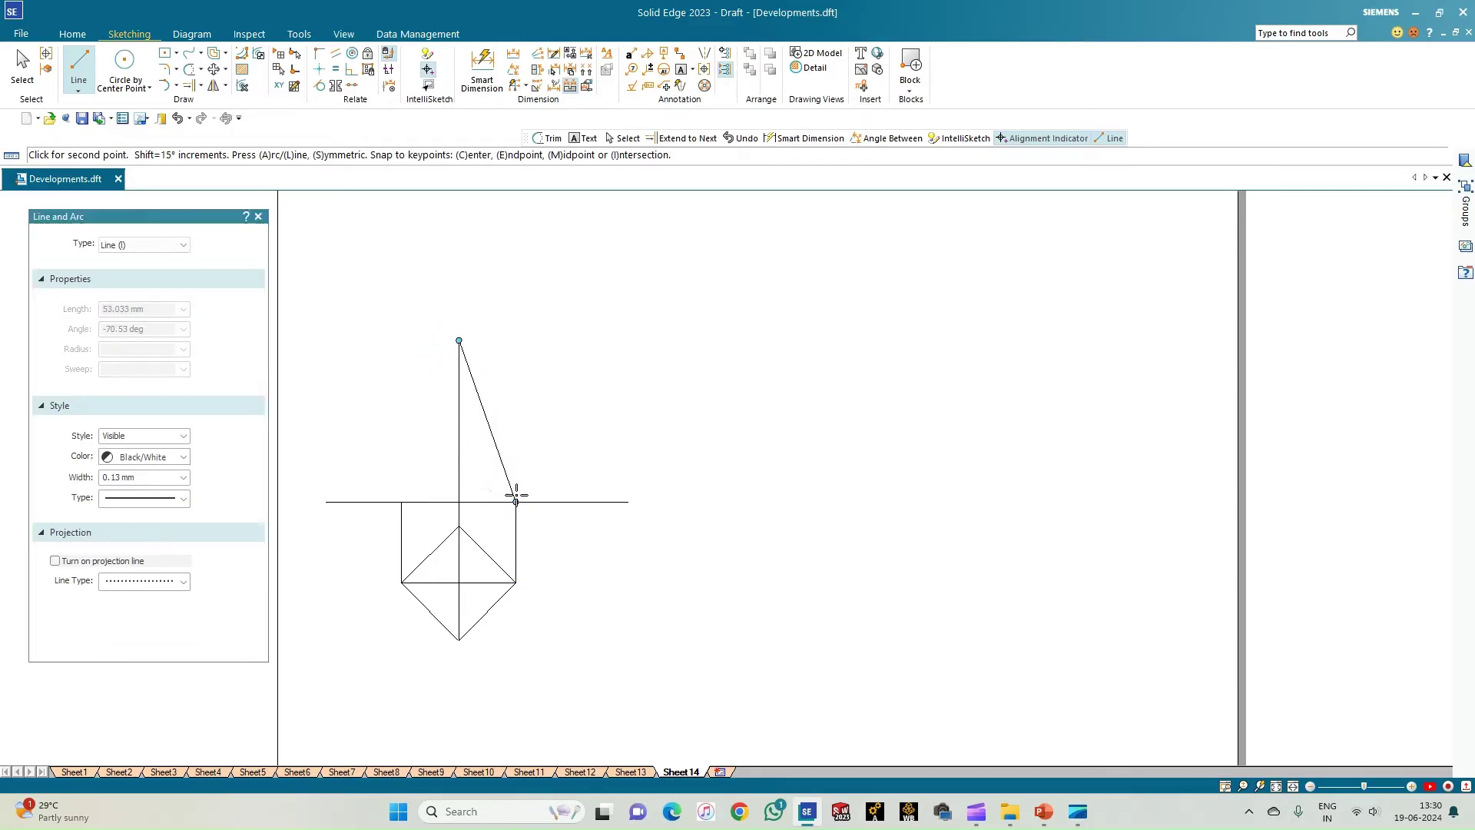
pyautogui.click(458, 340)
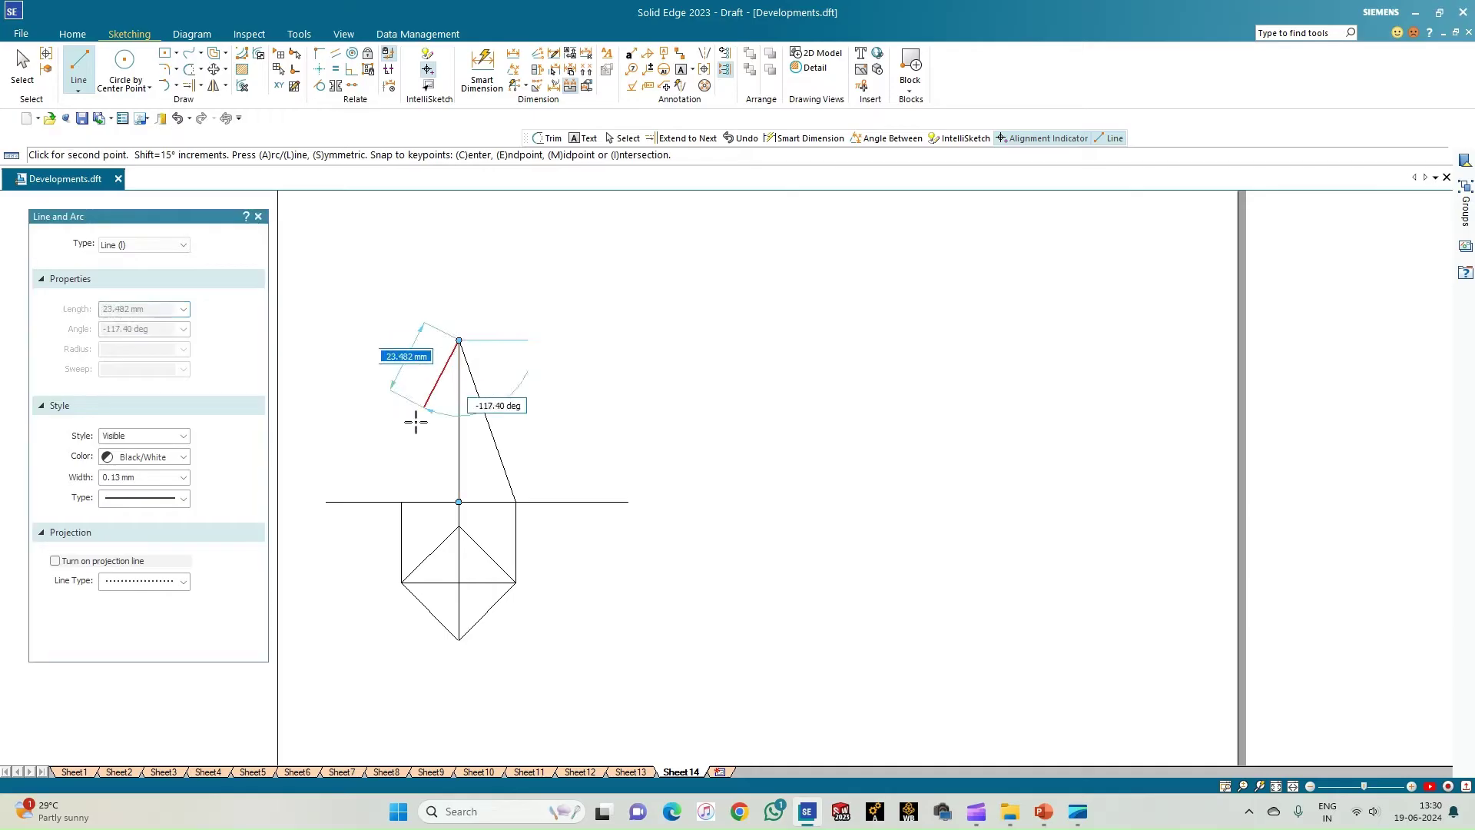
pyautogui.click(401, 502)
pyautogui.rightClick(367, 460)
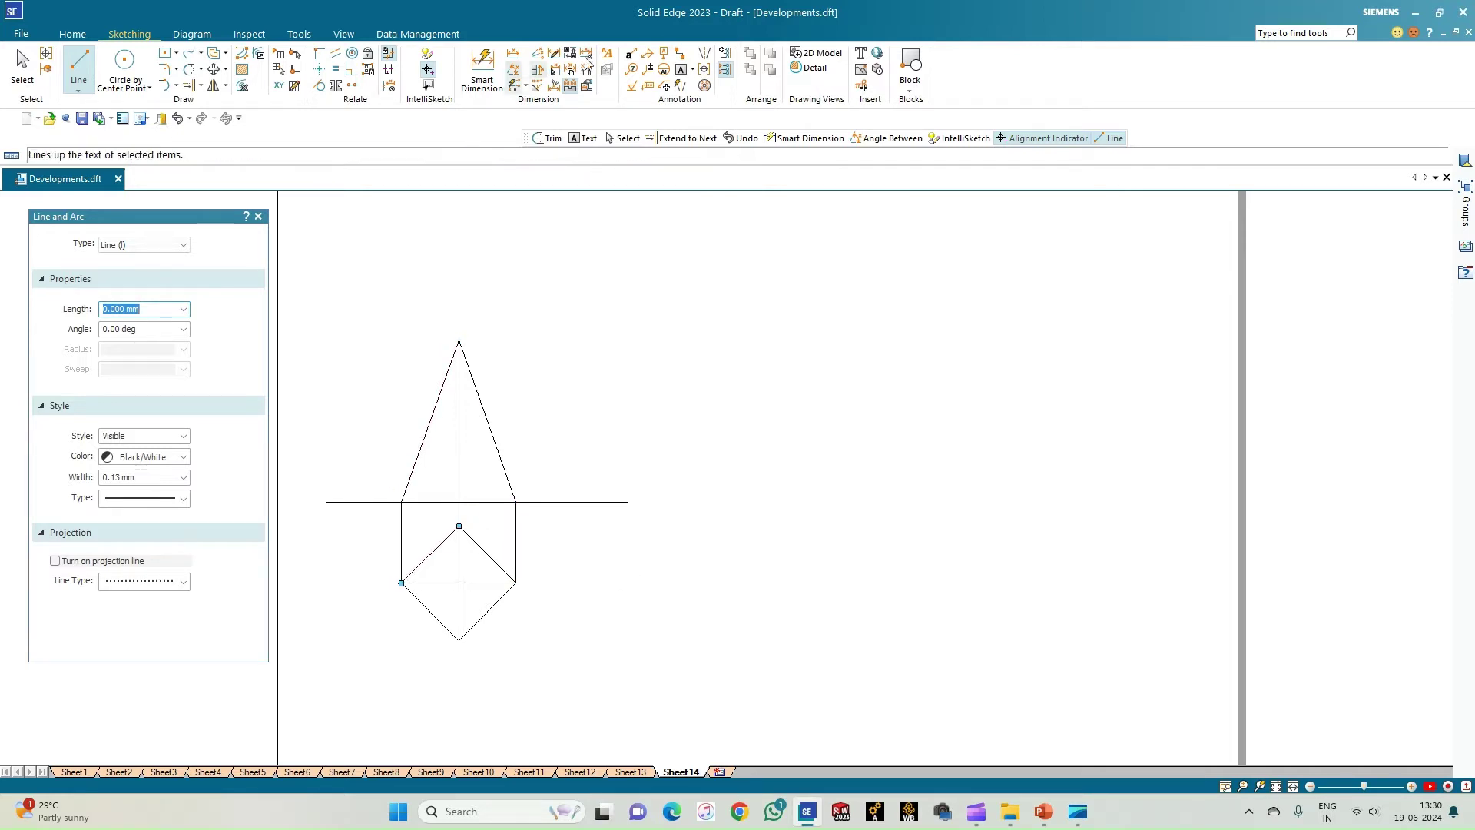
# Step: Set text size 2.8 and label the reference line ends x and Y, with VP and HP
pyautogui.press('Escape')
pyautogui.press('t')
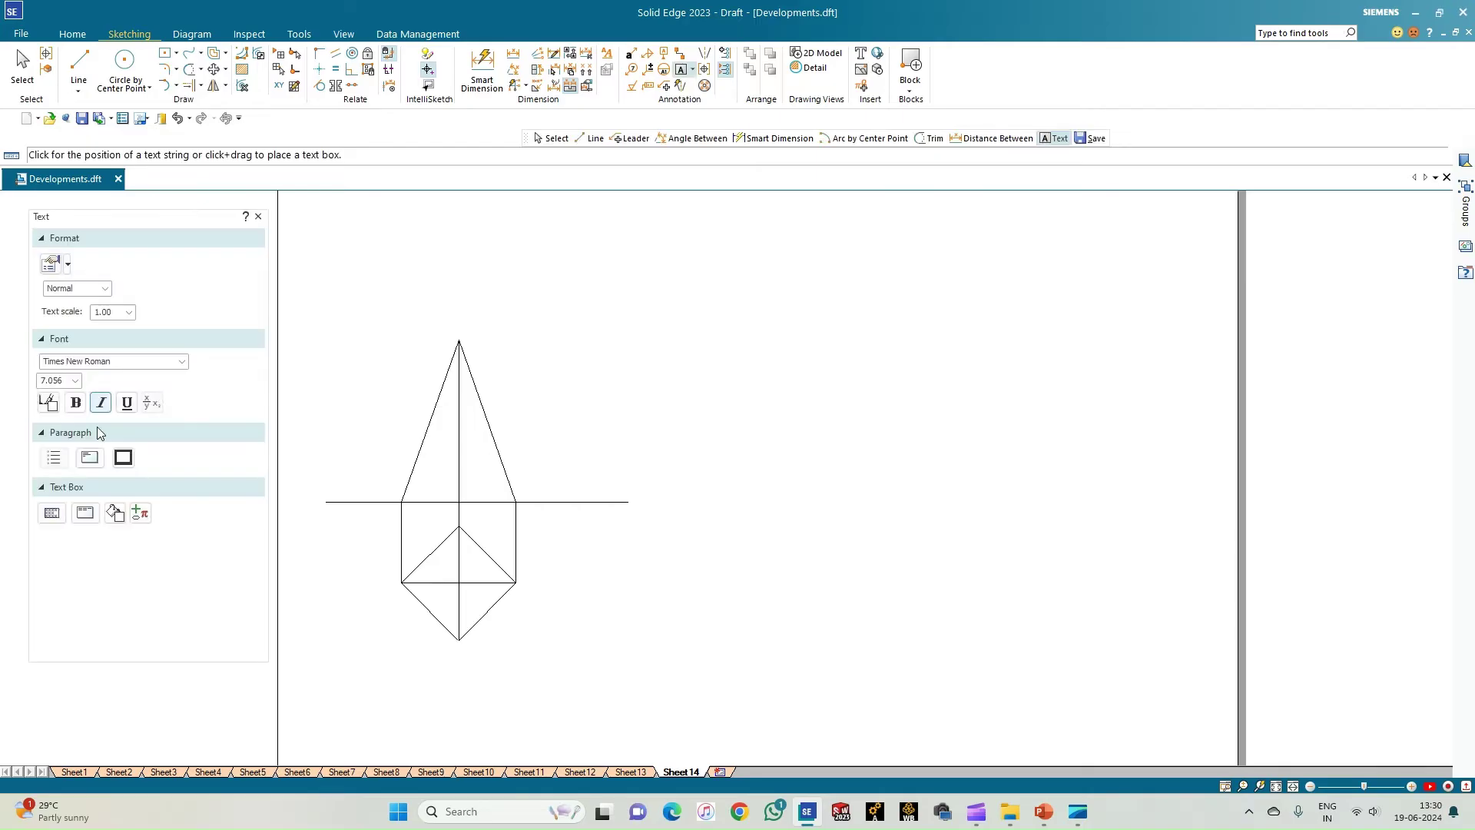
pyautogui.click(75, 380)
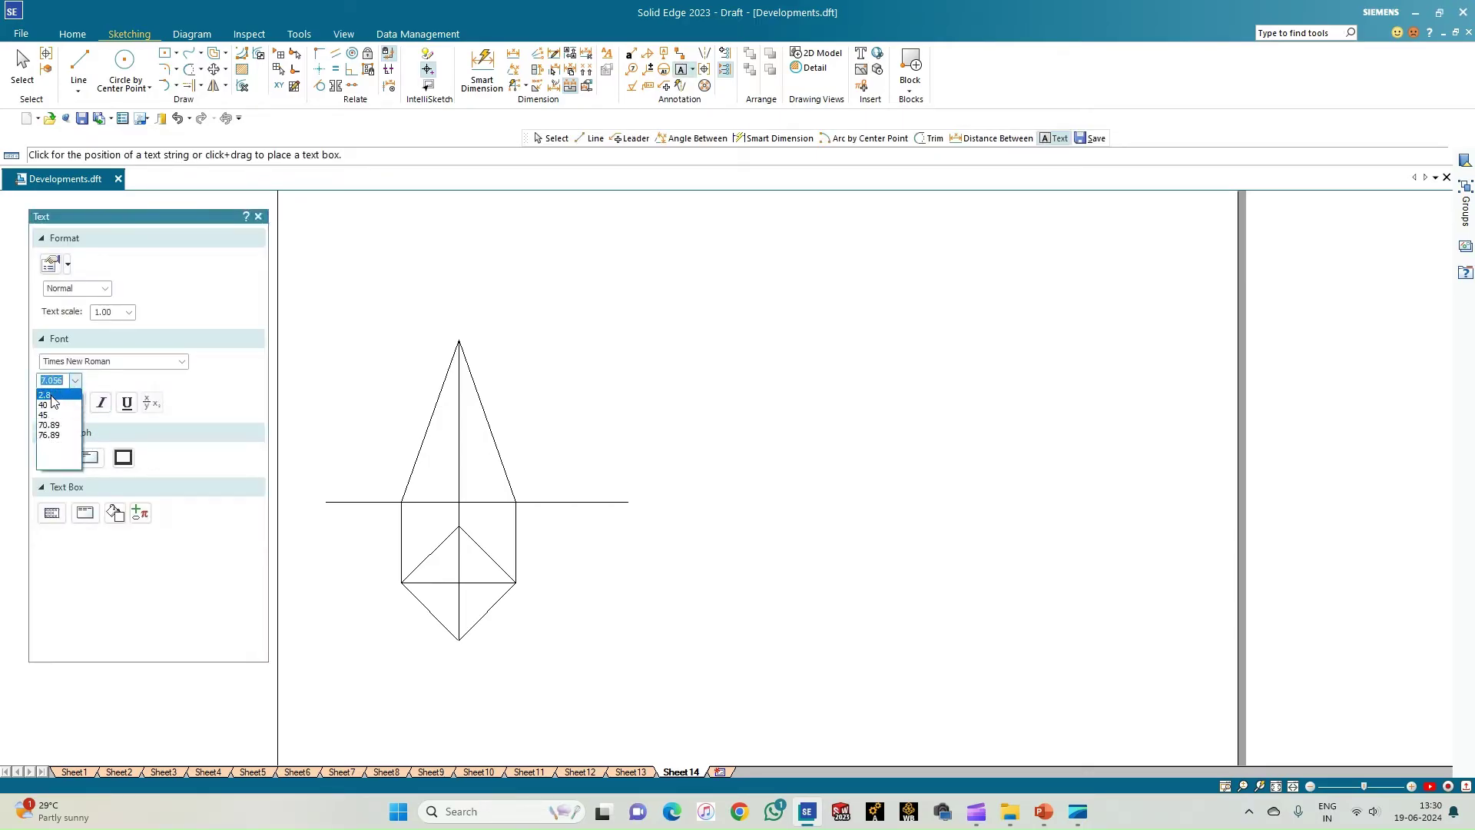
pyautogui.click(44, 394)
pyautogui.click(315, 486)
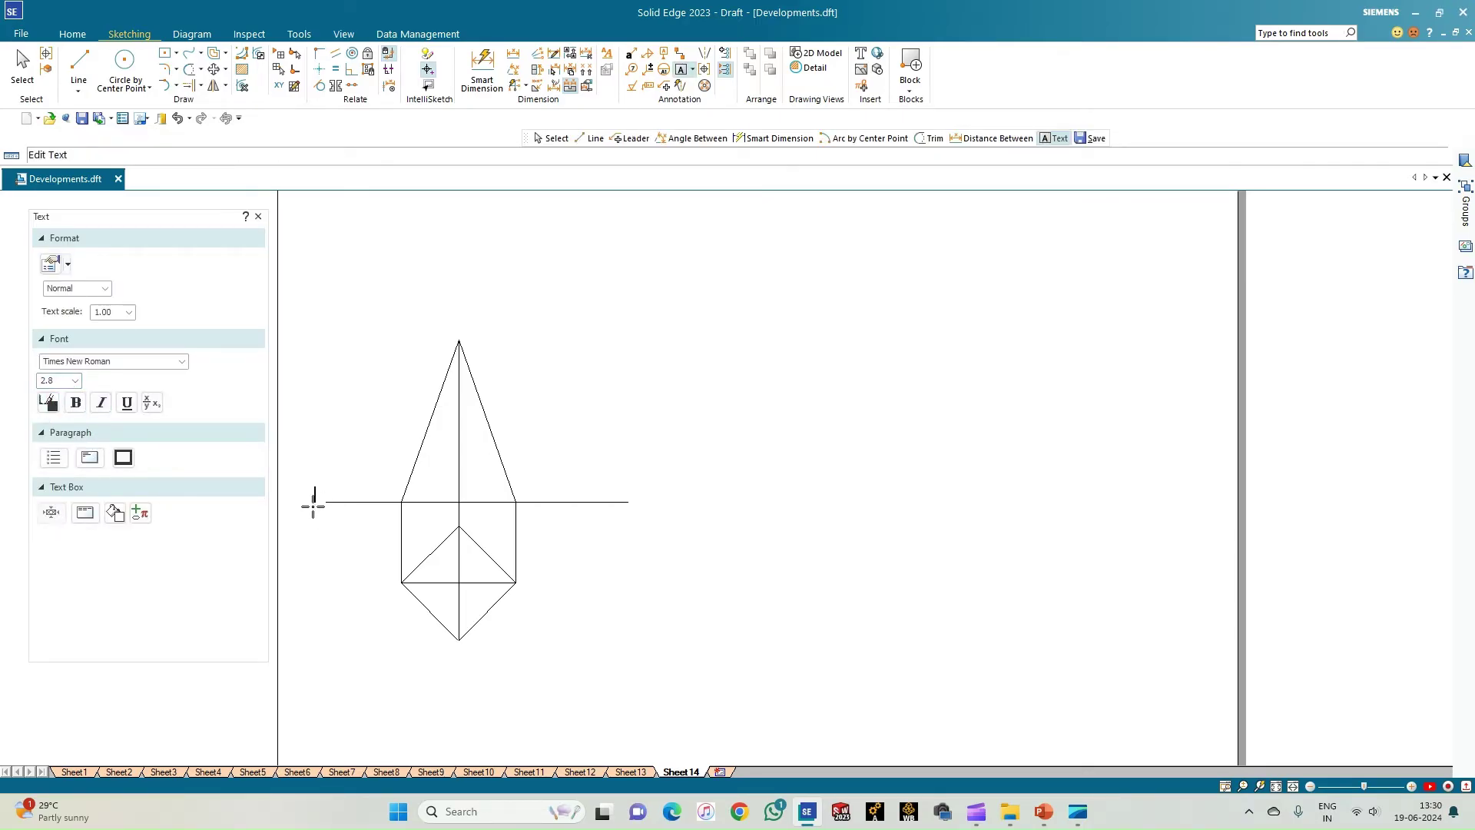
pyautogui.write('x')
pyautogui.click(628, 492)
pyautogui.write('Y')
pyautogui.write('VP')
pyautogui.press('Return')
pyautogui.write('HP')
# Step: Label the plan corners a, b, c, d and the centre o(o1)
pyautogui.click(382, 581)
pyautogui.click(457, 636)
pyautogui.write('b')
pyautogui.click(517, 583)
pyautogui.write('c')
pyautogui.click(464, 511)
pyautogui.write('d')
pyautogui.click(469, 586)
pyautogui.write('o(o1')
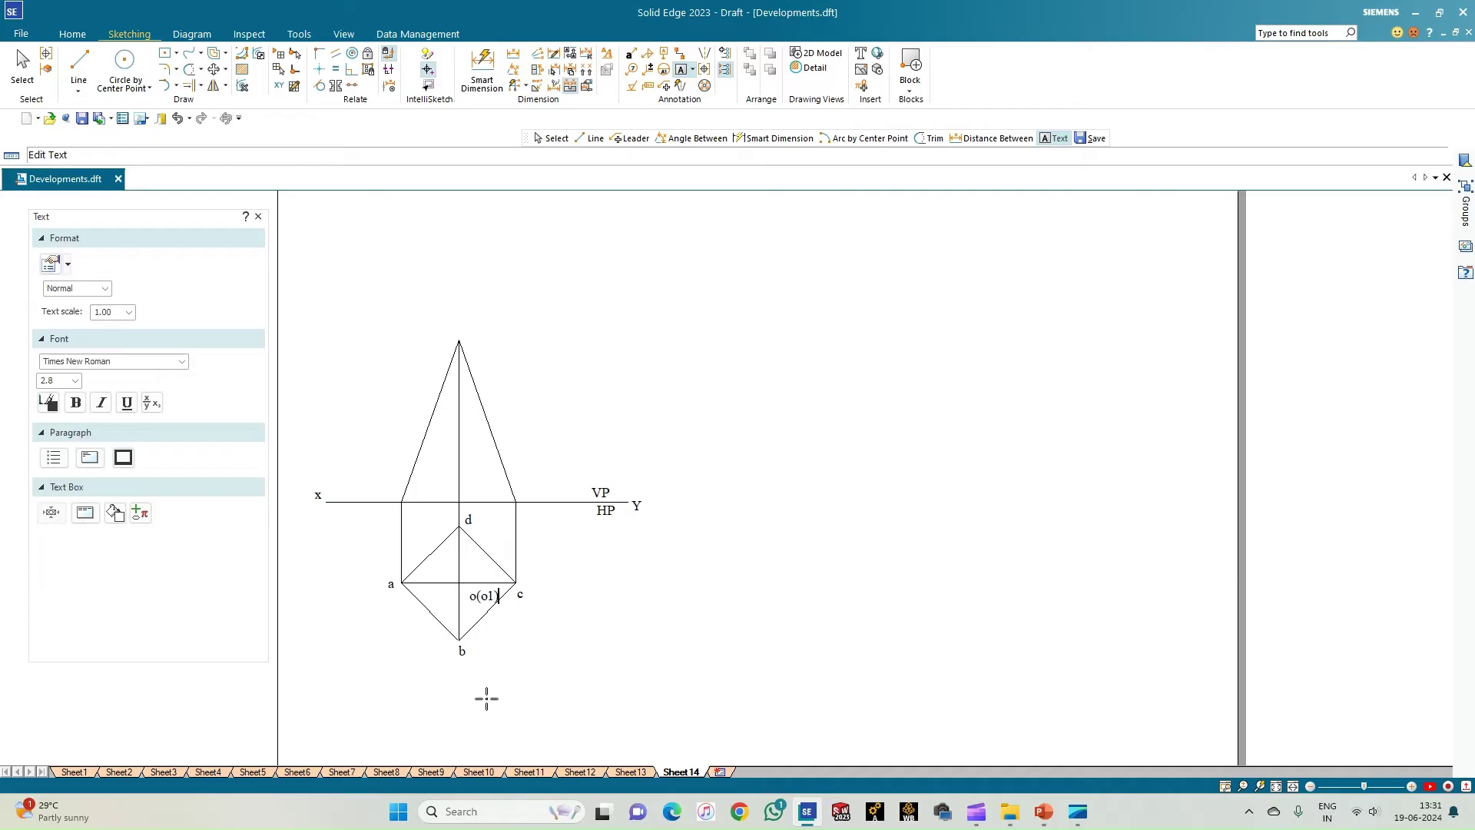
# Step: Label the elevation apex o', right base corner c' and base centre b'(d')
pyautogui.click(459, 318)
pyautogui.write("o'")
pyautogui.click(516, 477)
pyautogui.write("c'")
pyautogui.click(463, 480)
pyautogui.write("b'(d')")
pyautogui.click(389, 480)
# Step: Type the a' and o1' labels, then drag o1' next to b'(d')
pyautogui.write('a')
pyautogui.write("'")
pyautogui.write('b')
pyautogui.write('1')
pyautogui.press('Escape')
pyautogui.click(444, 489)
pyautogui.moveTo(440, 481); pyautogui.dragTo(444, 487)
pyautogui.click(563, 447)
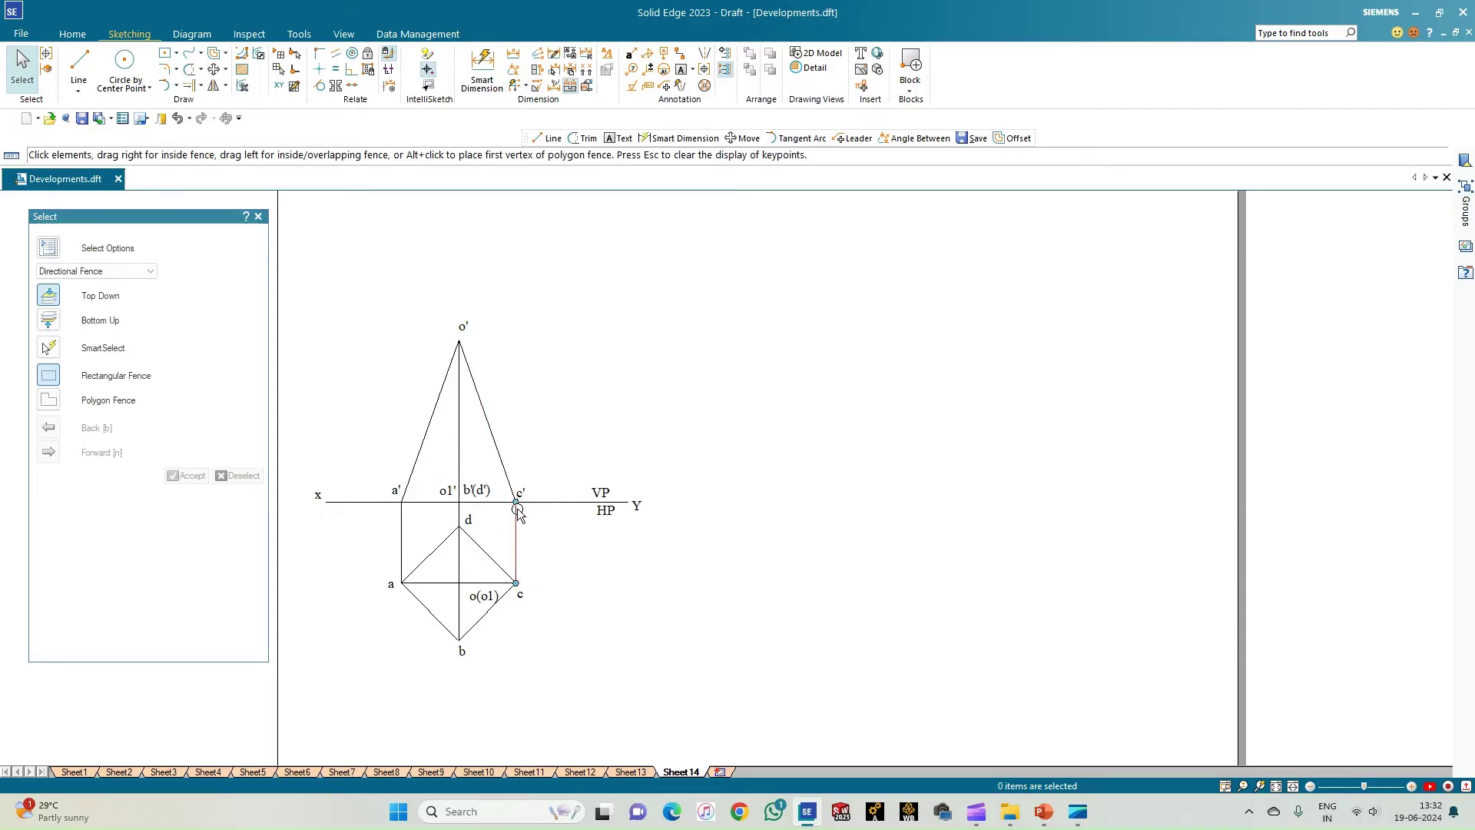
# Step: Draw a dashed cutting-plane line from c' at 120° across the elevation
pyautogui.click(78, 69)
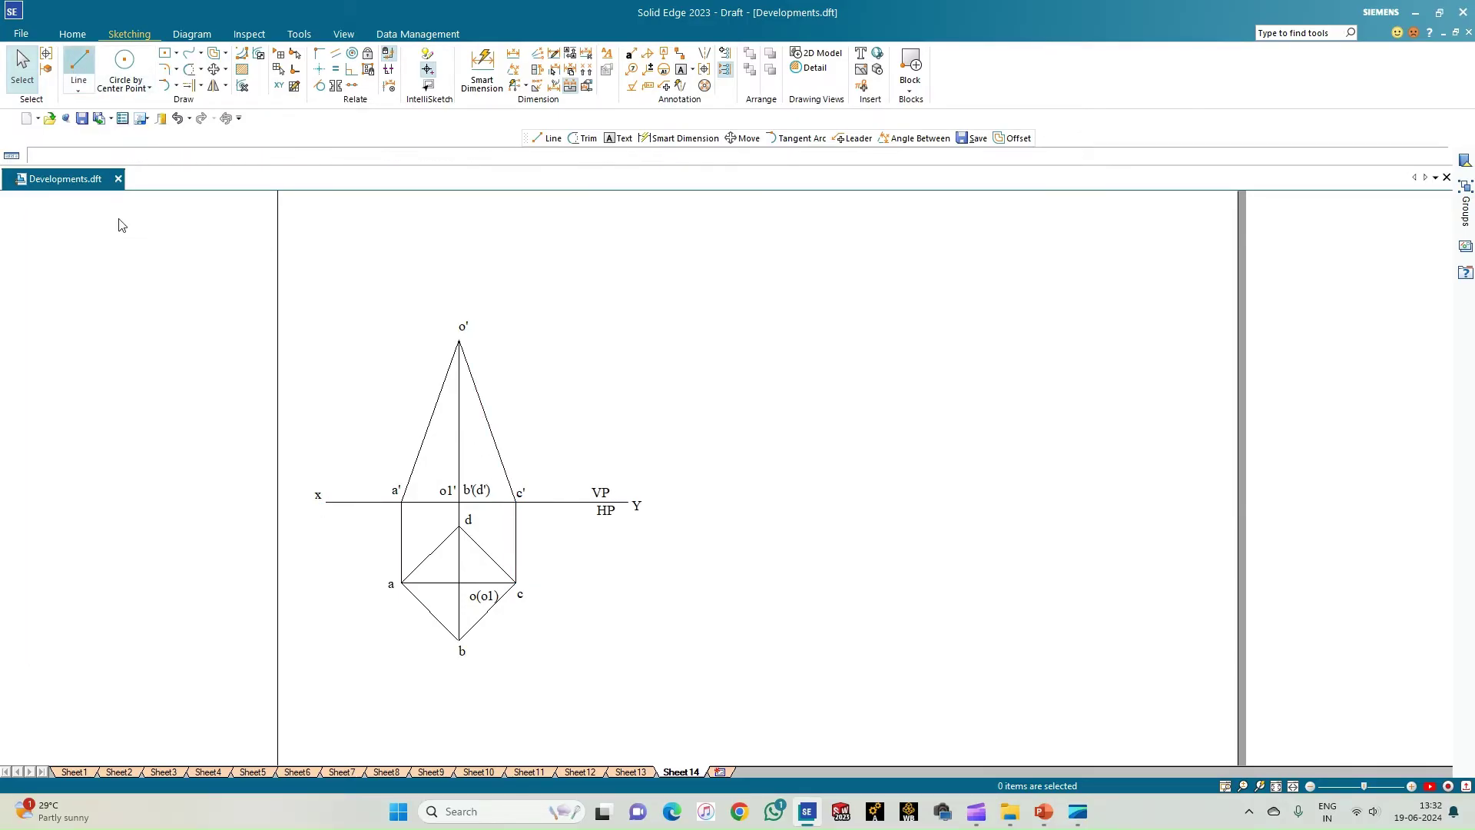
pyautogui.click(183, 480)
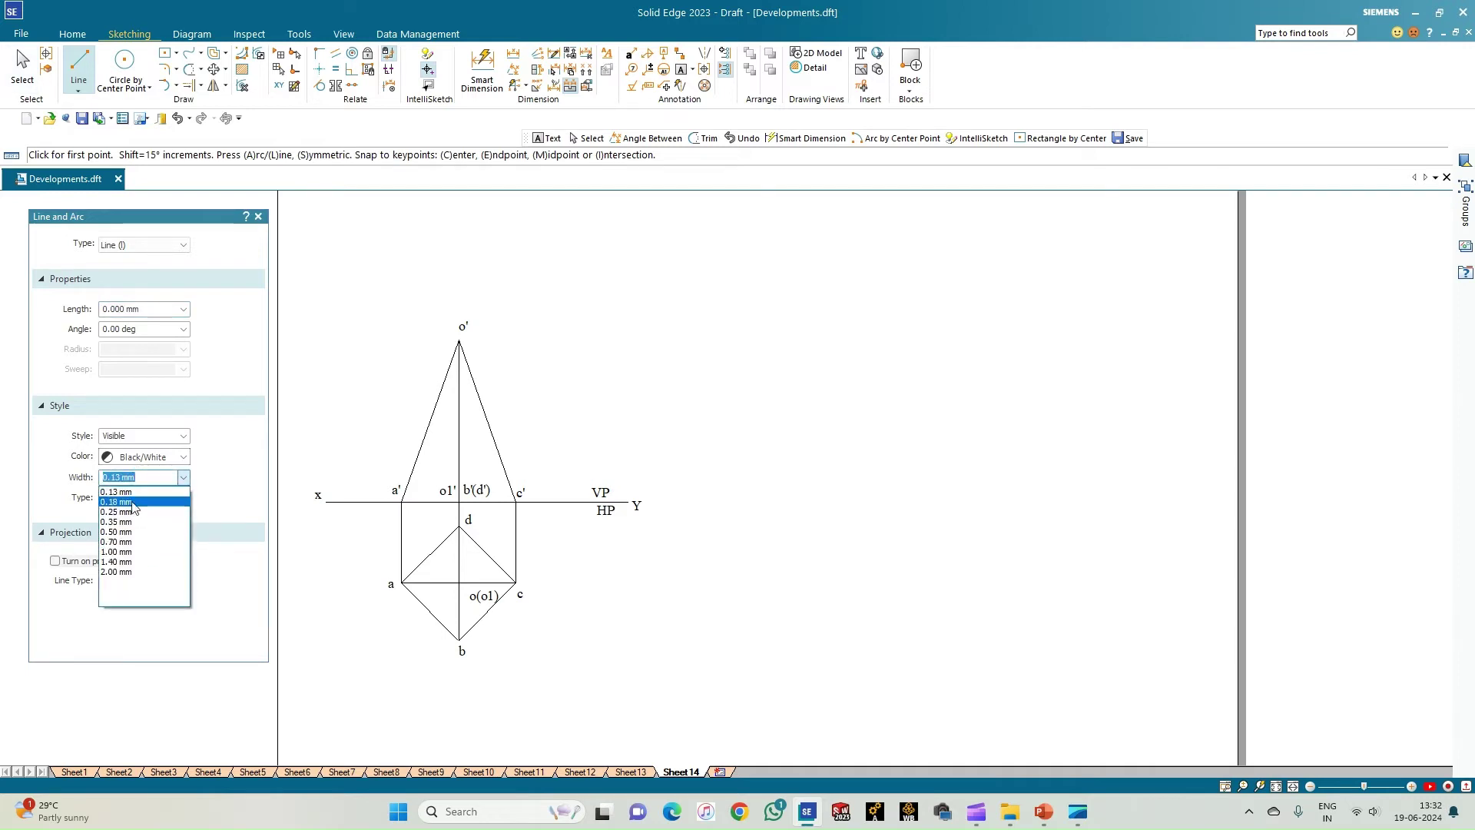
pyautogui.press('Escape')
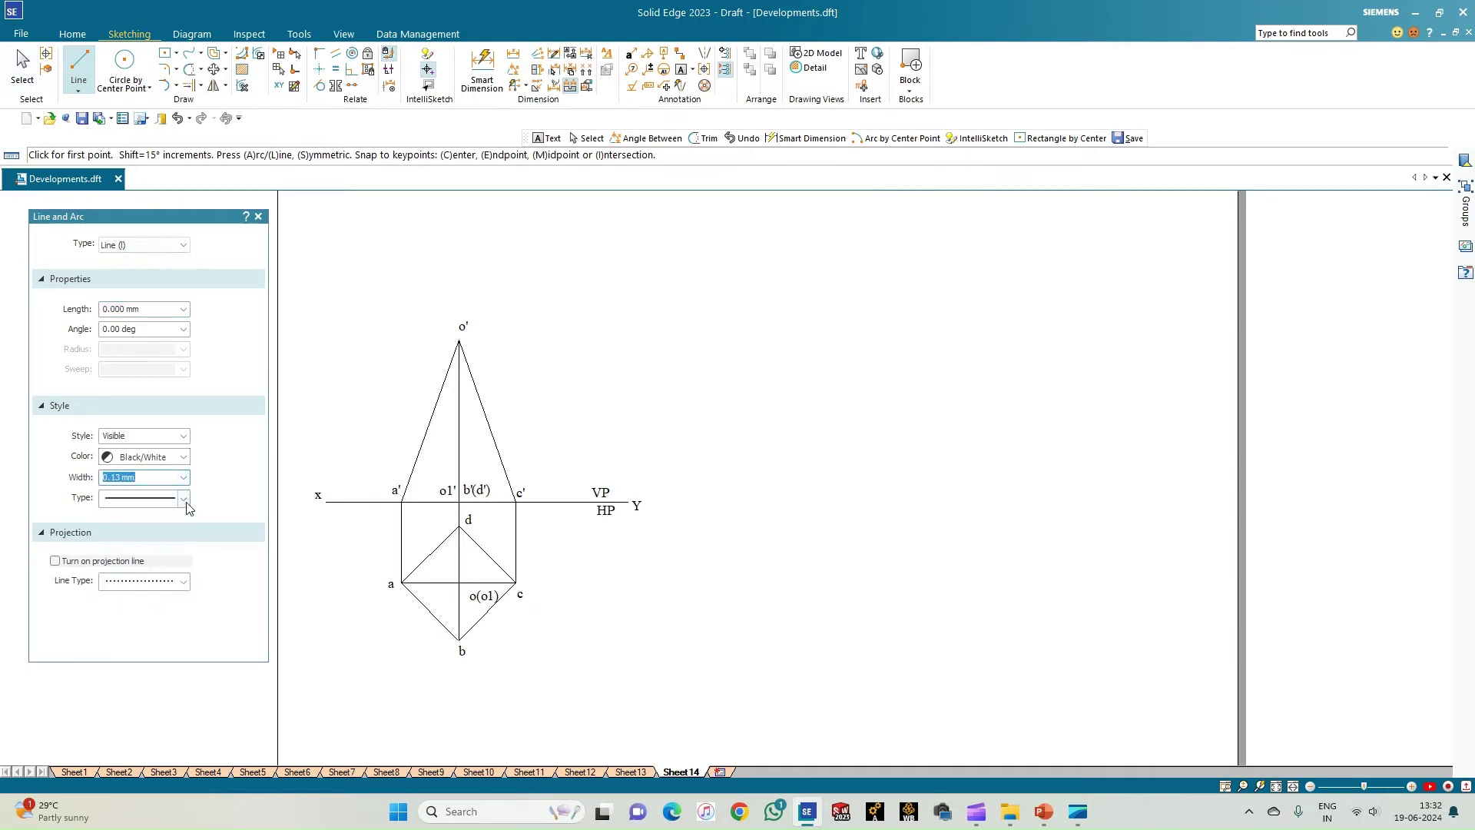
pyautogui.click(184, 500)
pyautogui.click(183, 553)
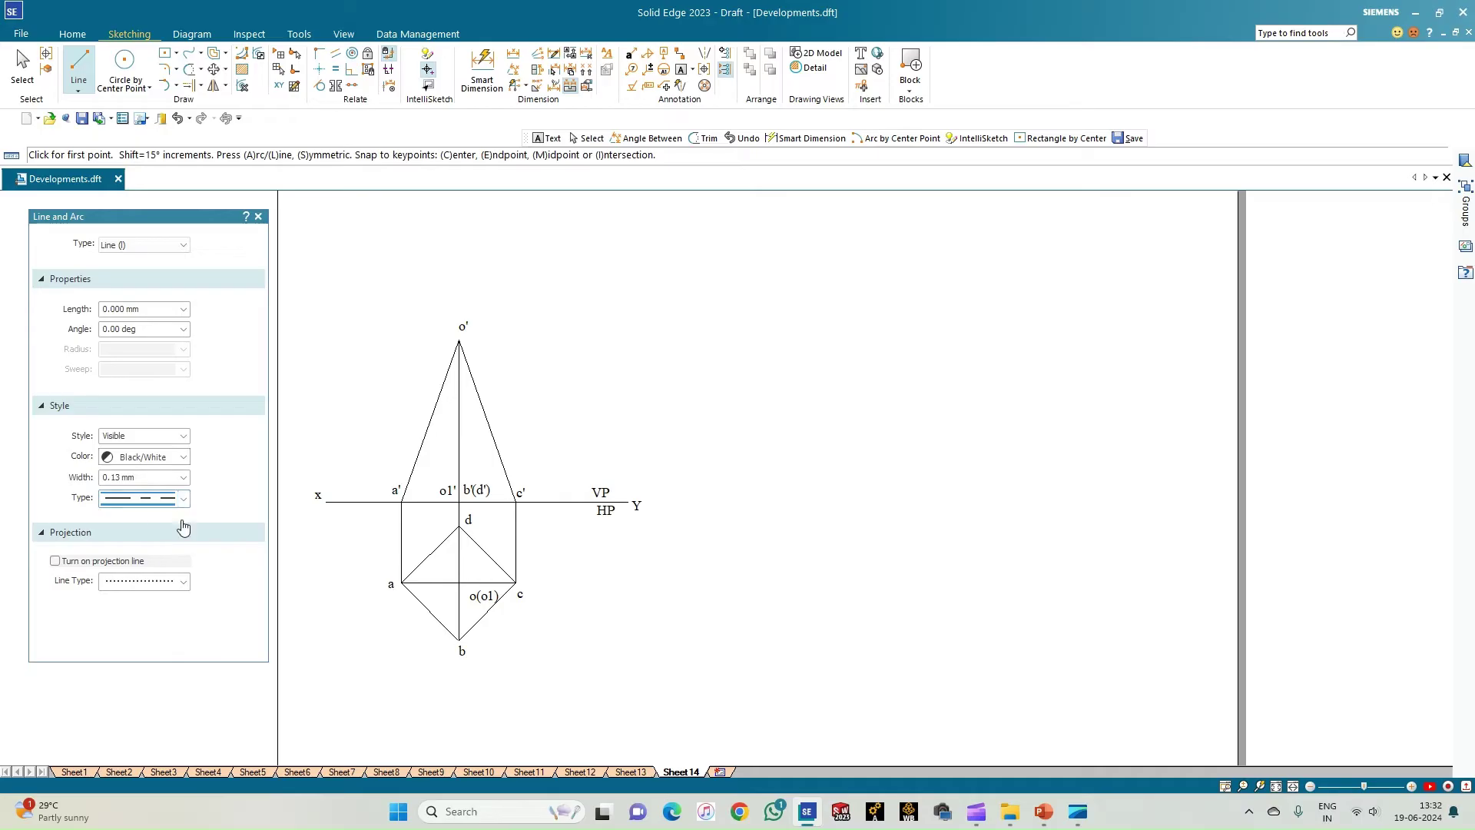
pyautogui.click(516, 501)
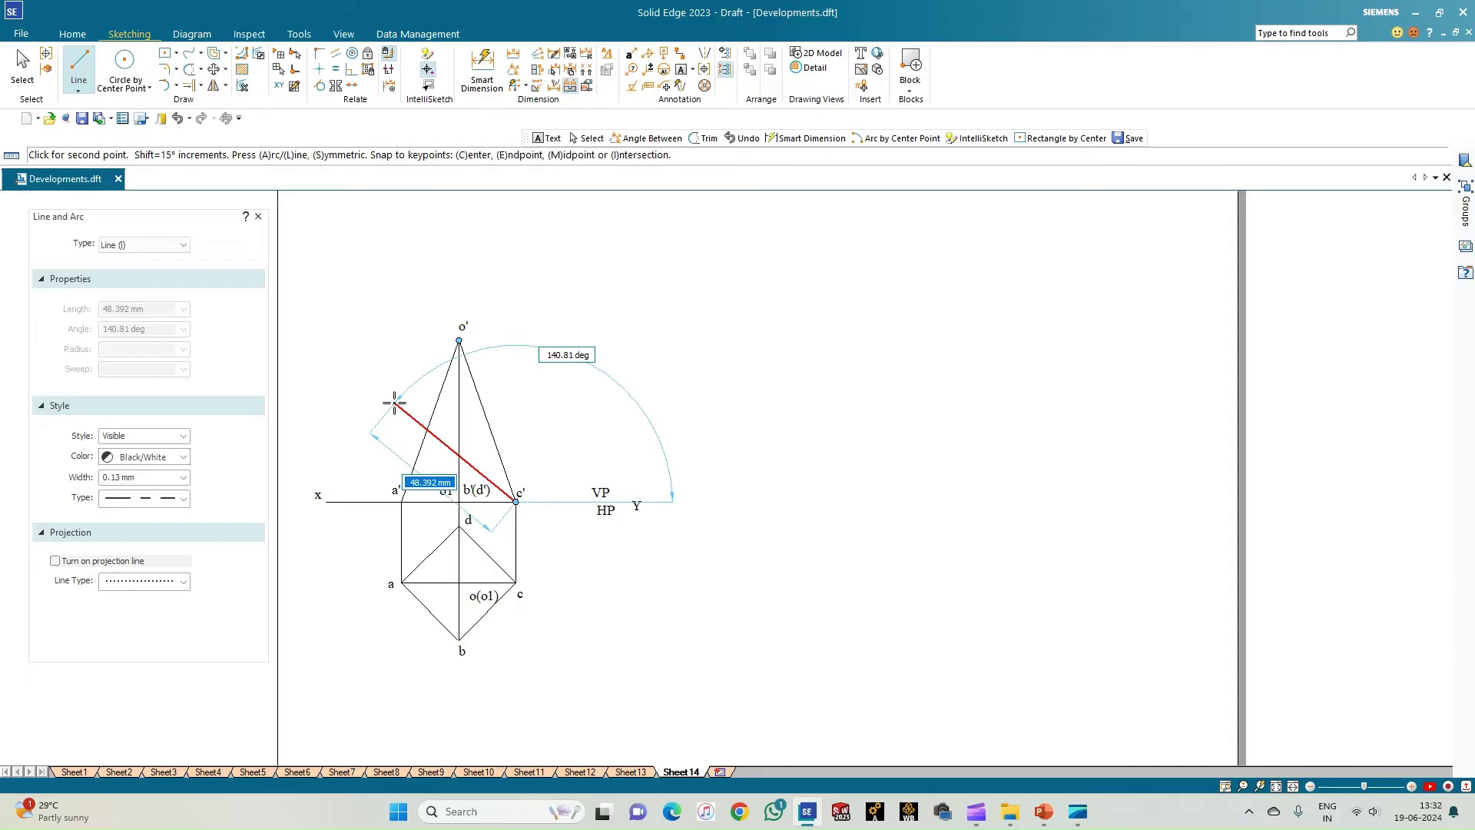
pyautogui.press('Tab')
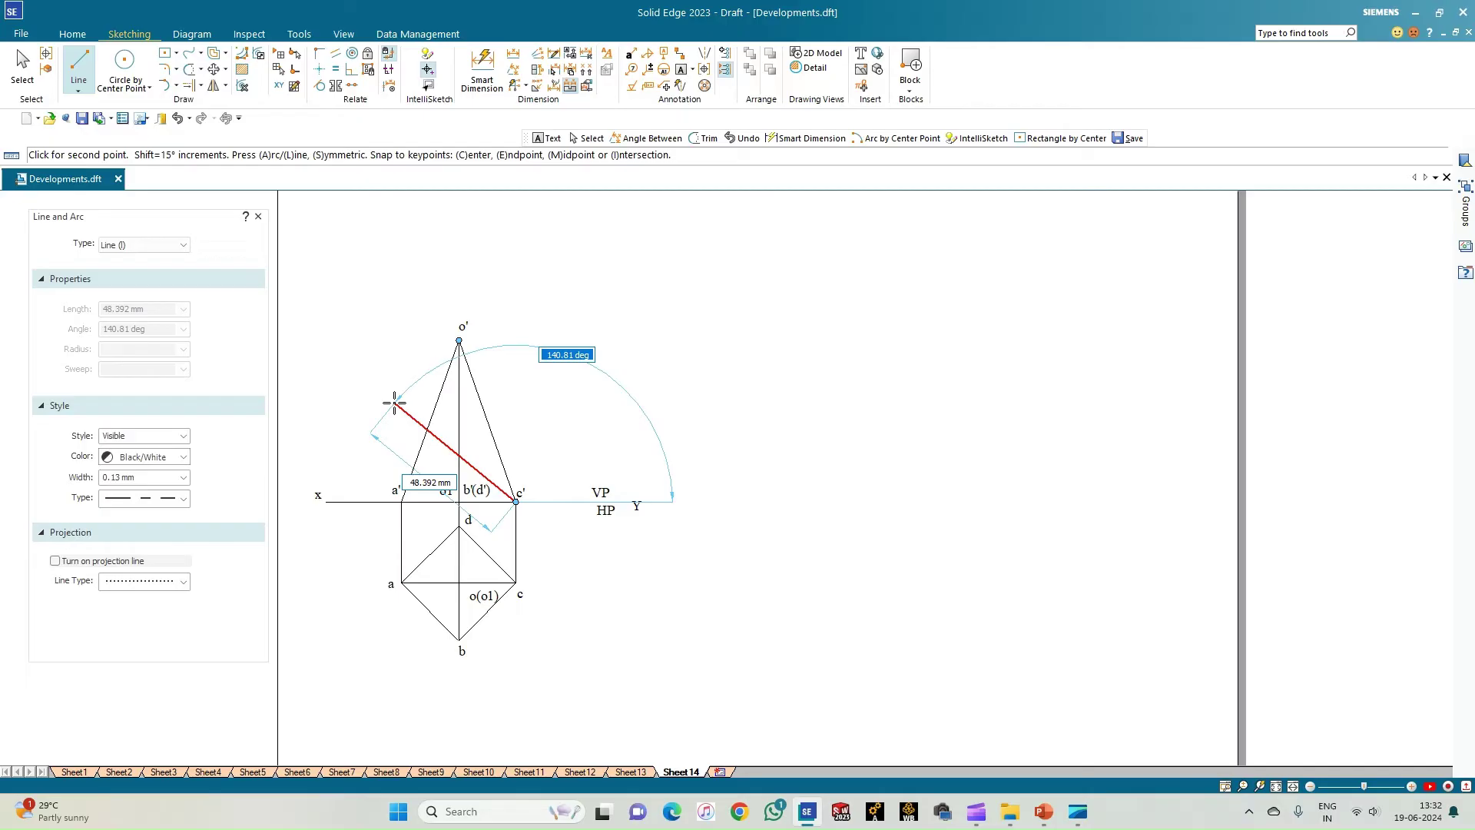
pyautogui.write('120')
pyautogui.press('Tab')
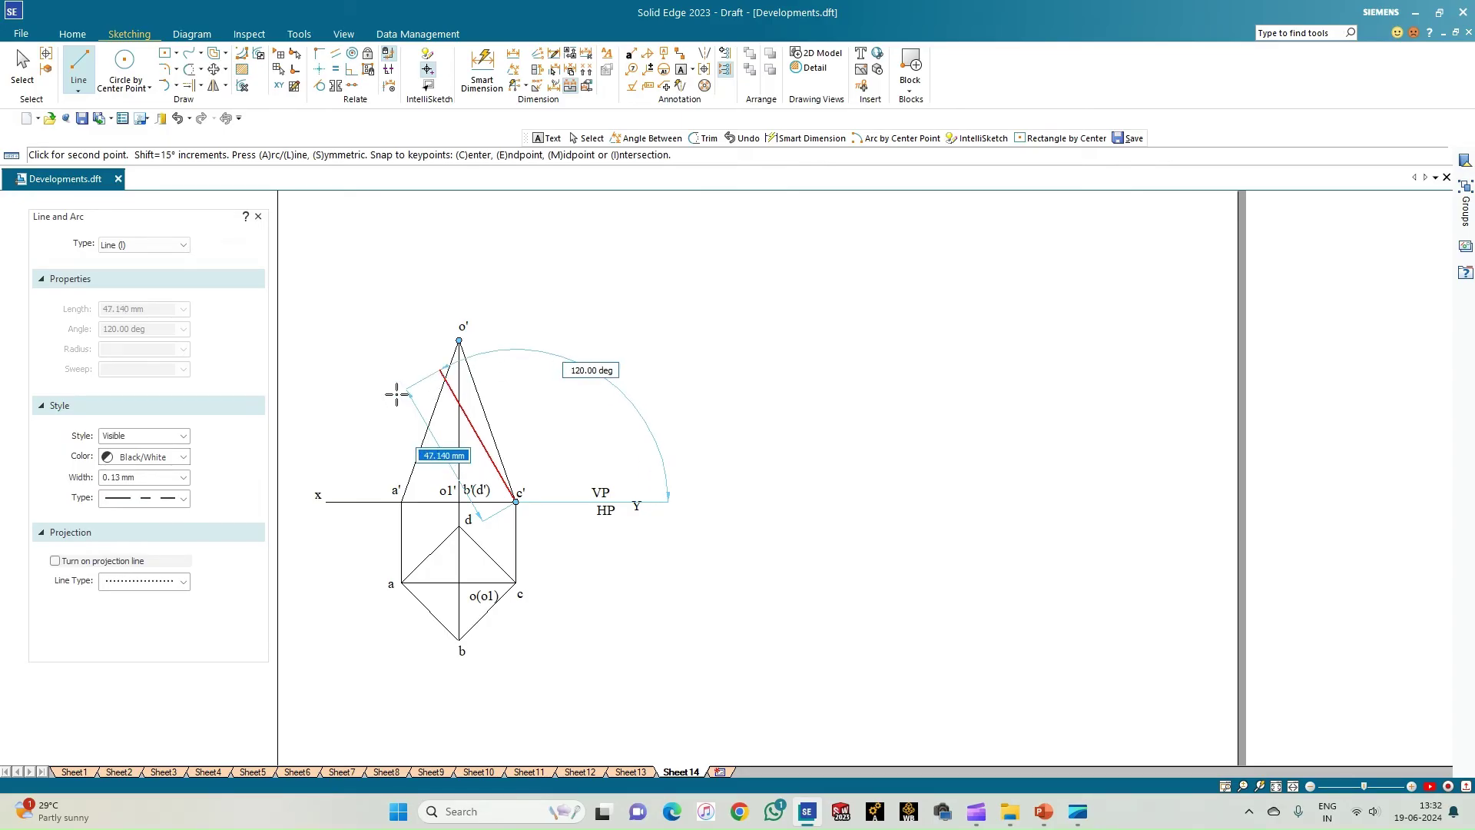
pyautogui.click(380, 355)
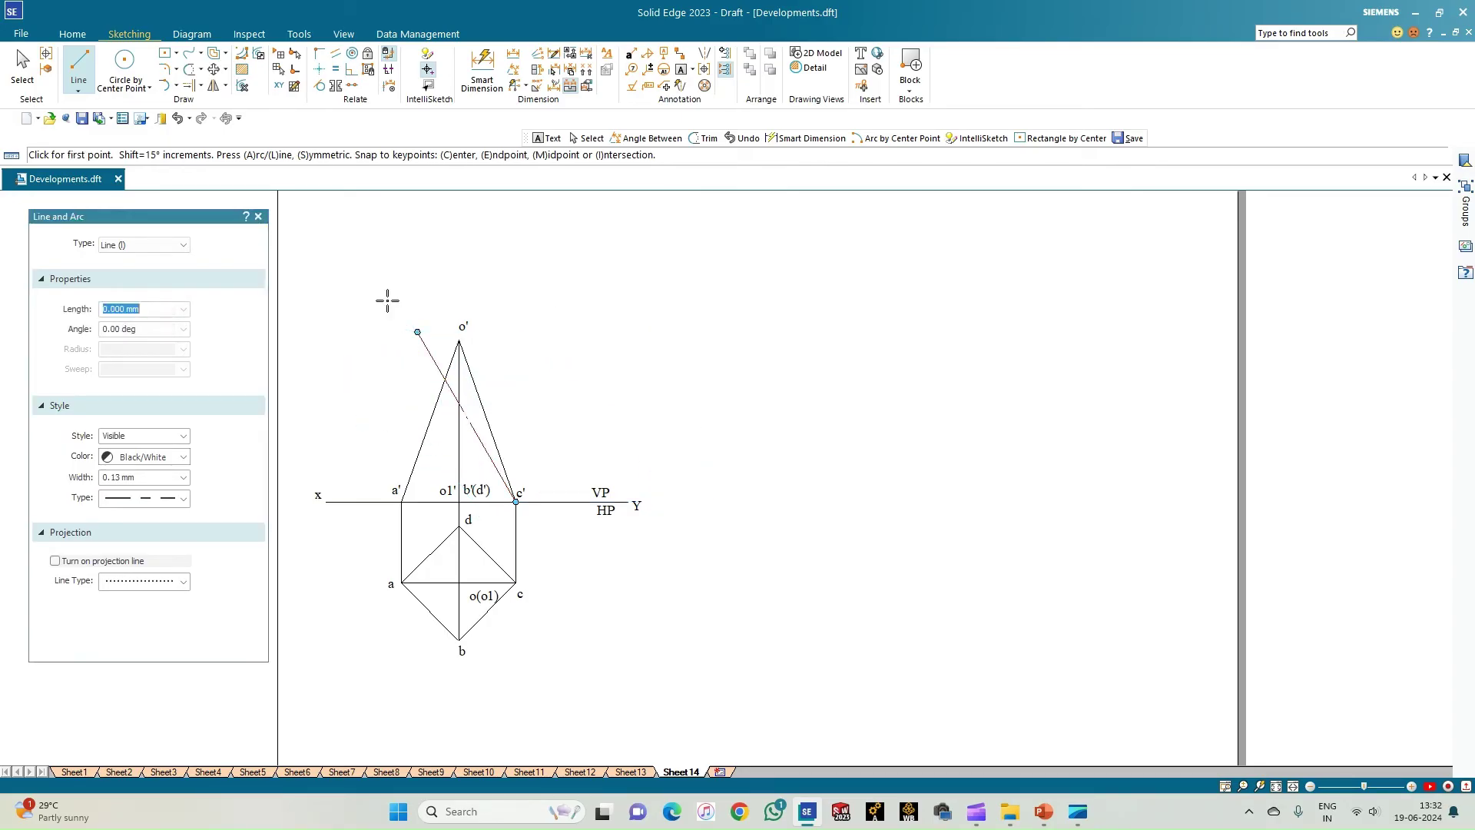
# Step: Begin an Angle Between dimension on the cutting line and the XY line
pyautogui.click(513, 79)
pyautogui.click(478, 438)
pyautogui.click(466, 501)
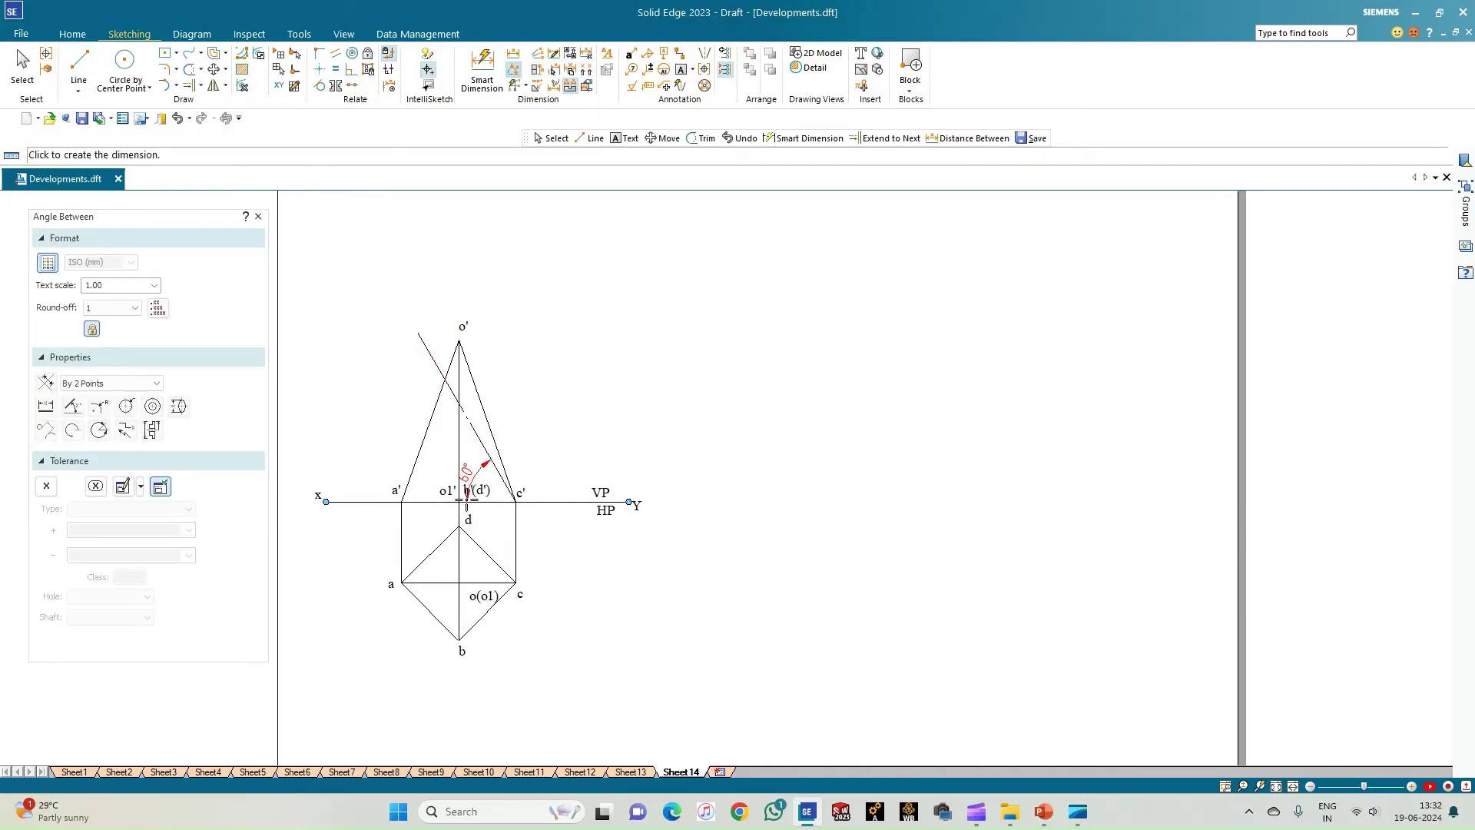
# Step: Place the 60° angle dimension and trim the cutting line beyond edge a'o'
pyautogui.click(427, 481)
pyautogui.scroll(2, 333, 410)
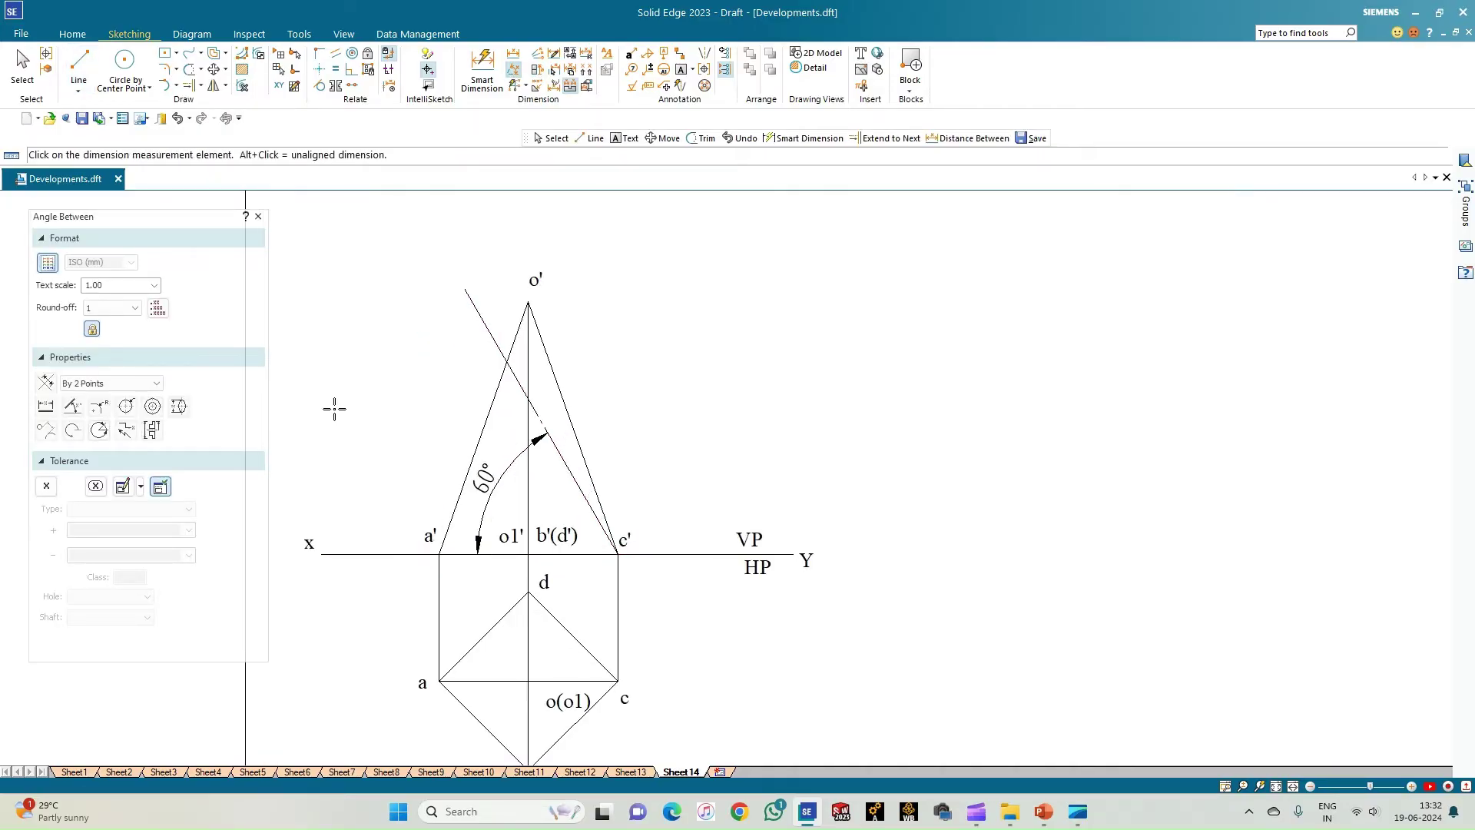
pyautogui.click(194, 70)
pyautogui.click(488, 327)
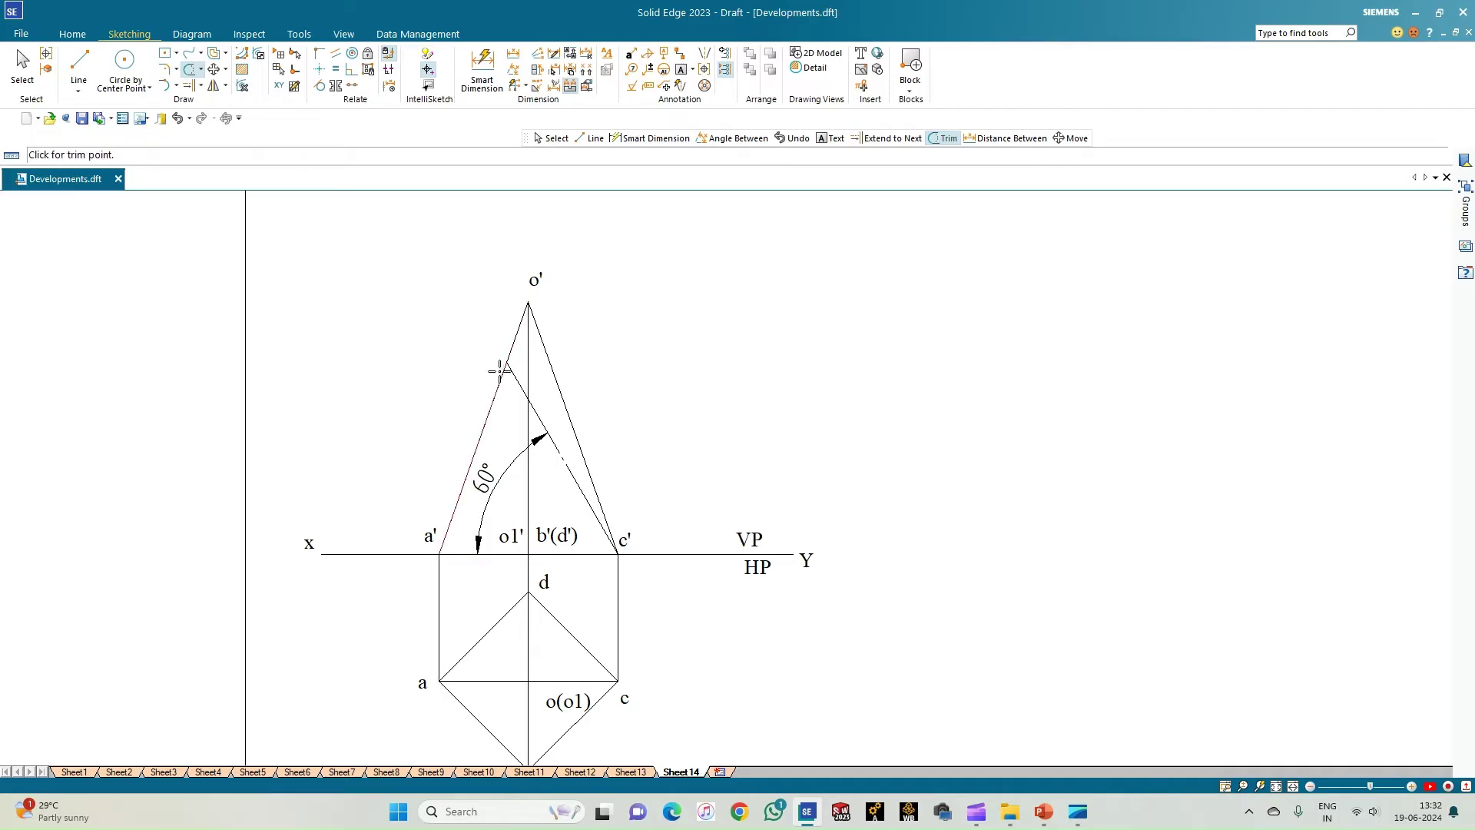
# Step: Restart the Line tool with the line type set back to solid
pyautogui.click(78, 62)
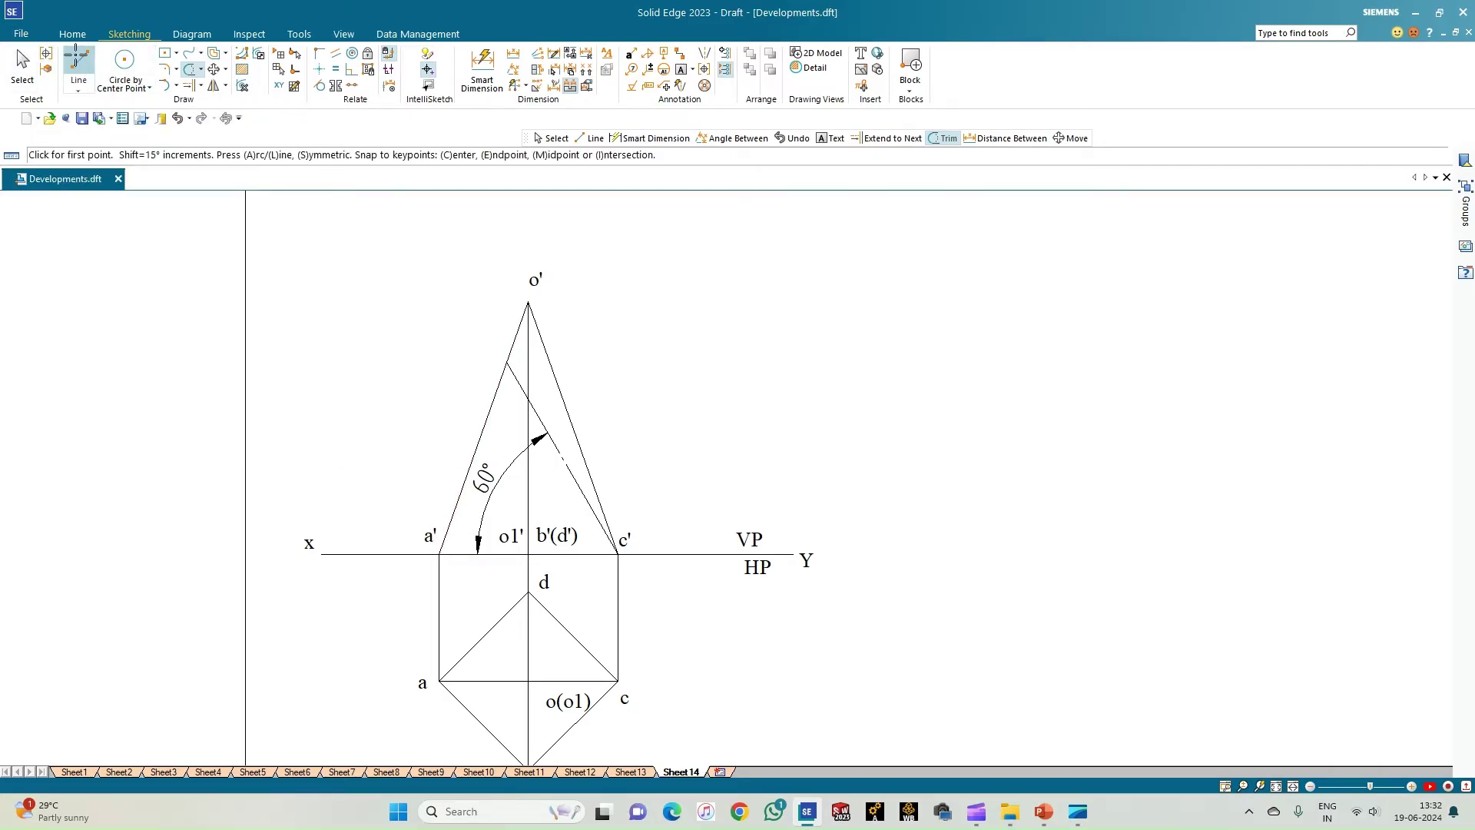
pyautogui.click(185, 500)
pyautogui.click(185, 500)
# Step: With 0.50 mm width, trace the left edge from the cut point to a' and the base to c'
pyautogui.click(185, 477)
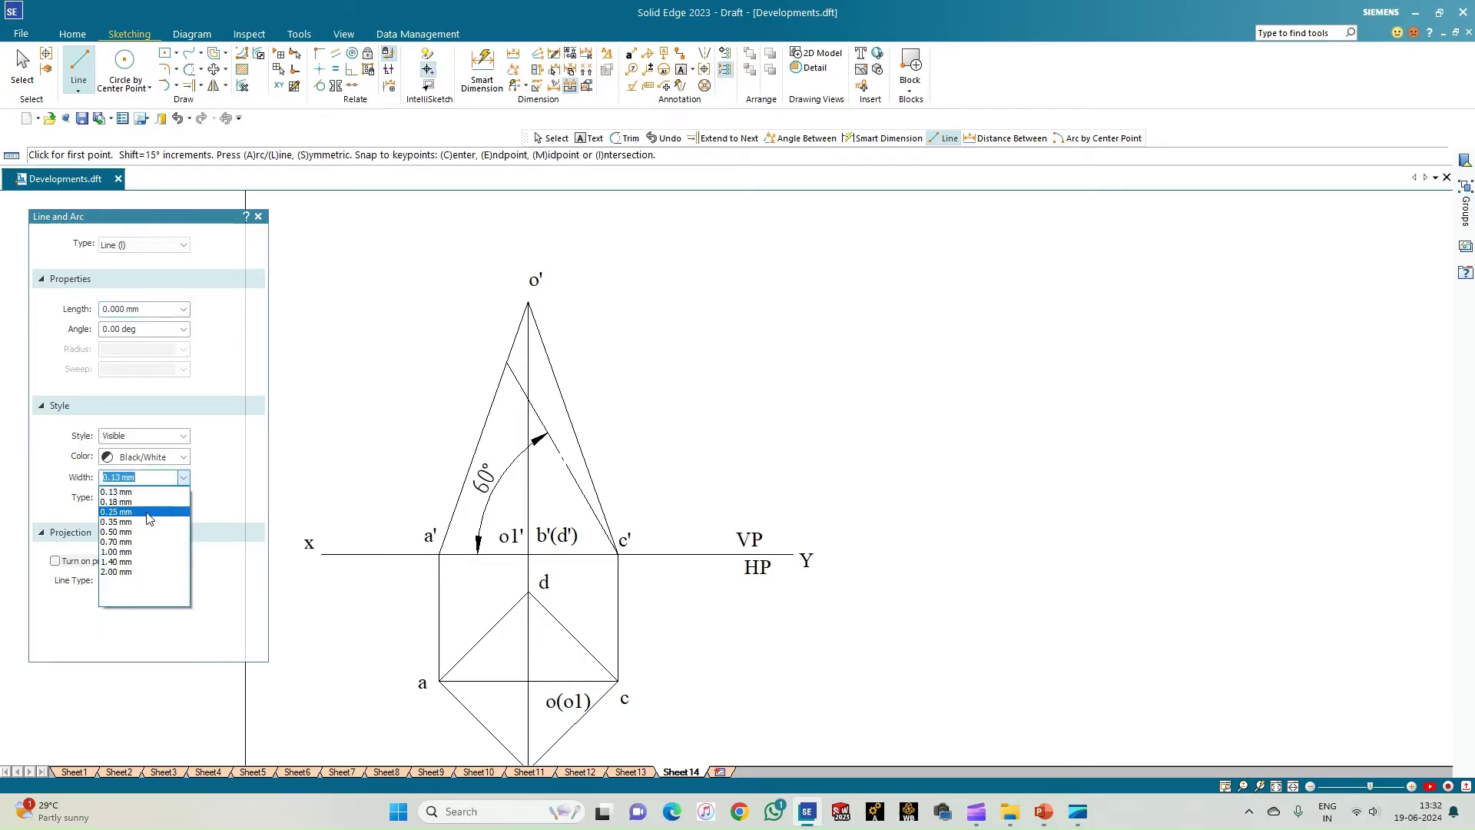
pyautogui.click(146, 531)
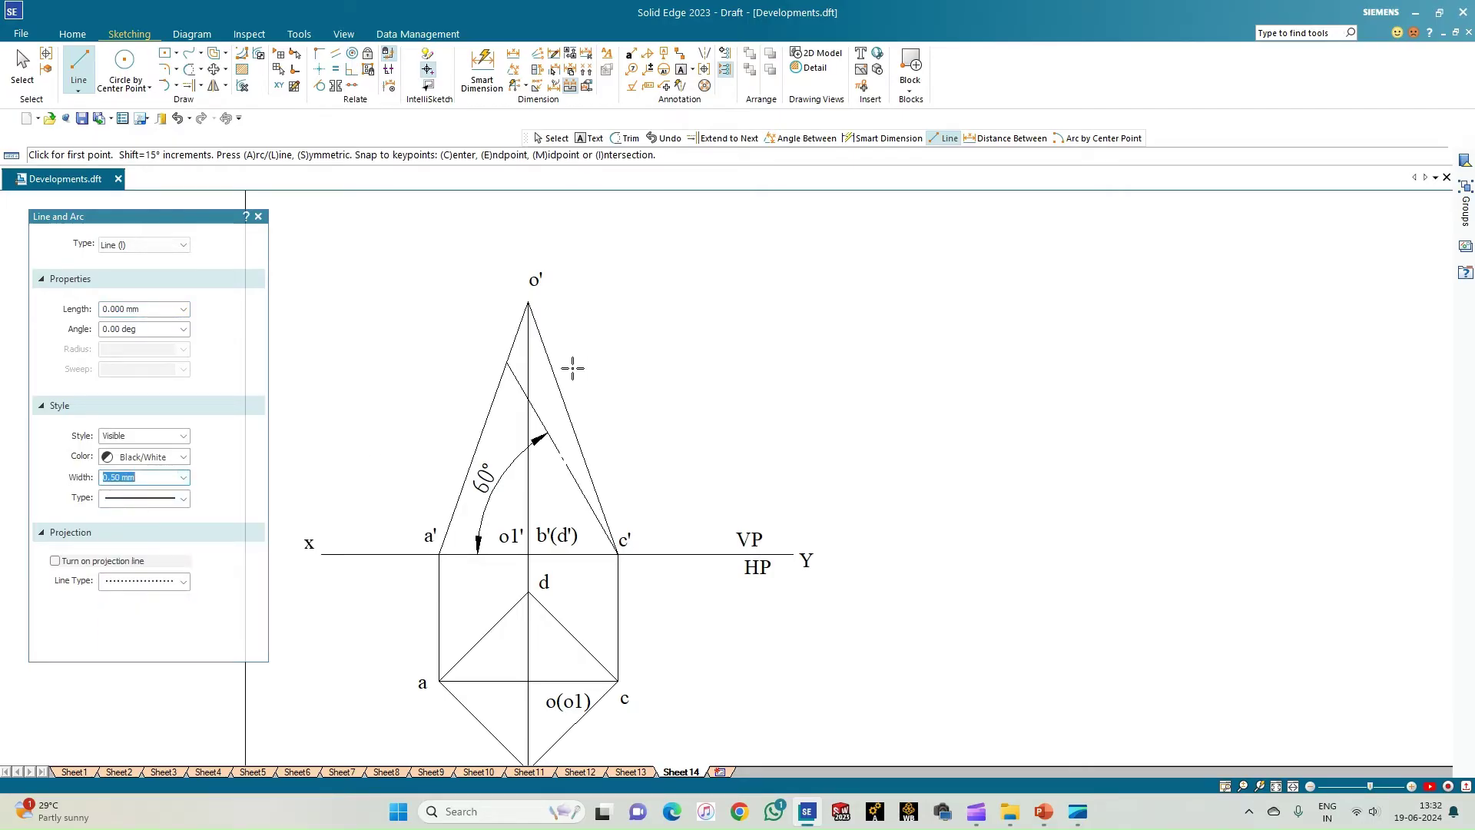
pyautogui.click(507, 364)
pyautogui.click(439, 553)
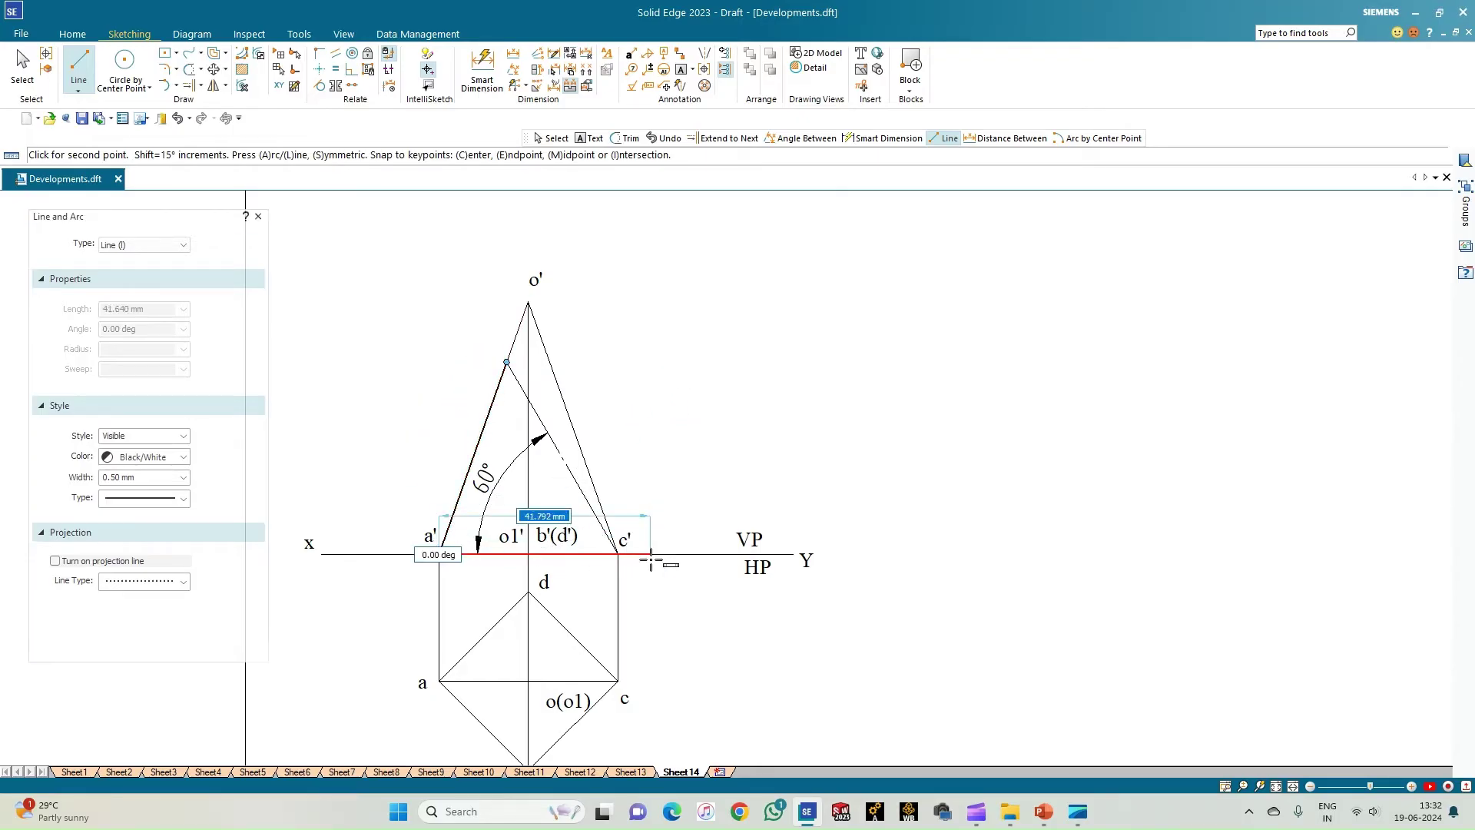
pyautogui.click(619, 553)
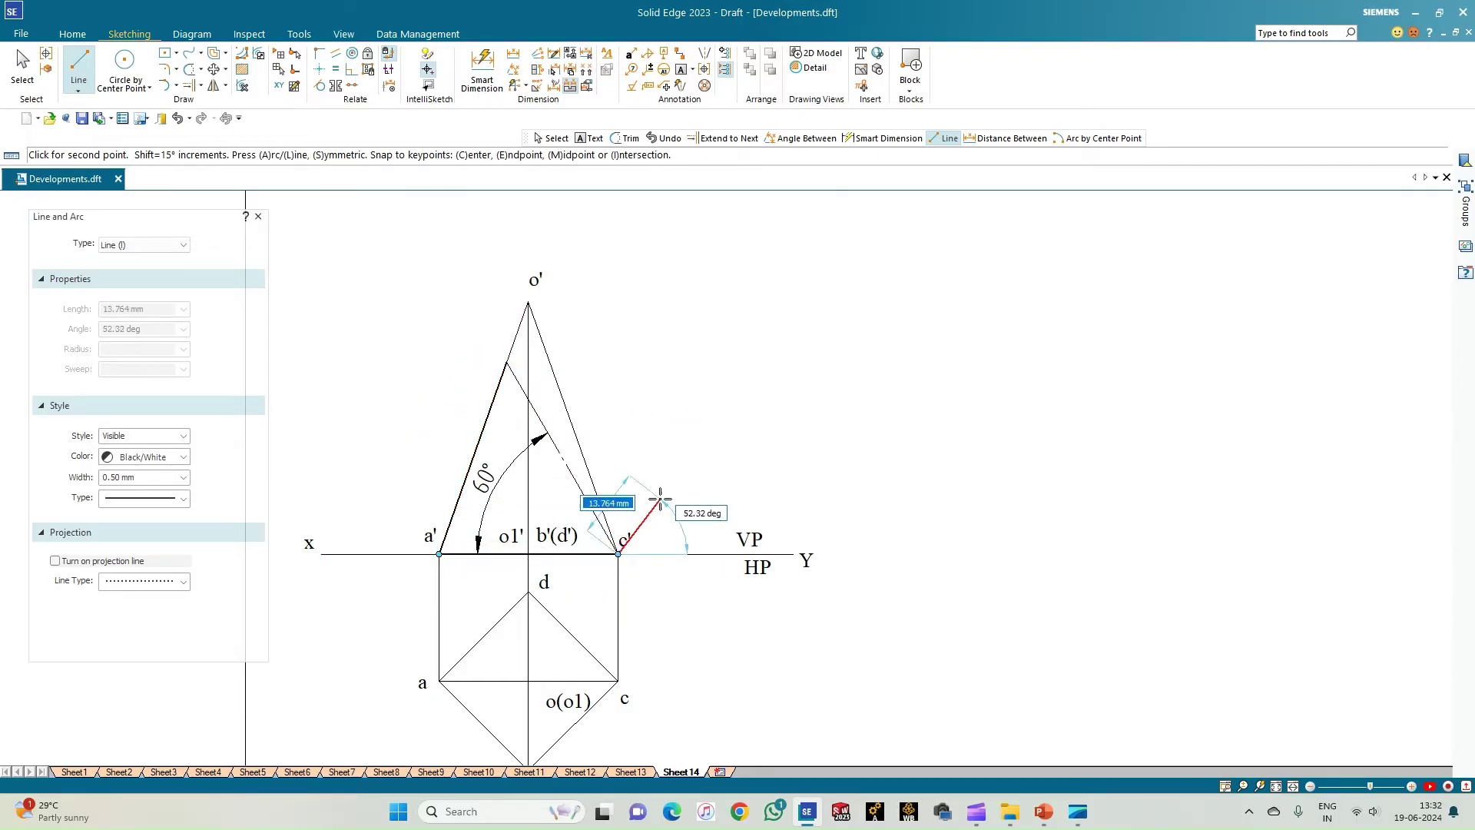
pyautogui.press('Escape')
# Step: Draw the thick axis segment from the cutting-line crossing down to b'
pyautogui.scroll(3, 528, 401)
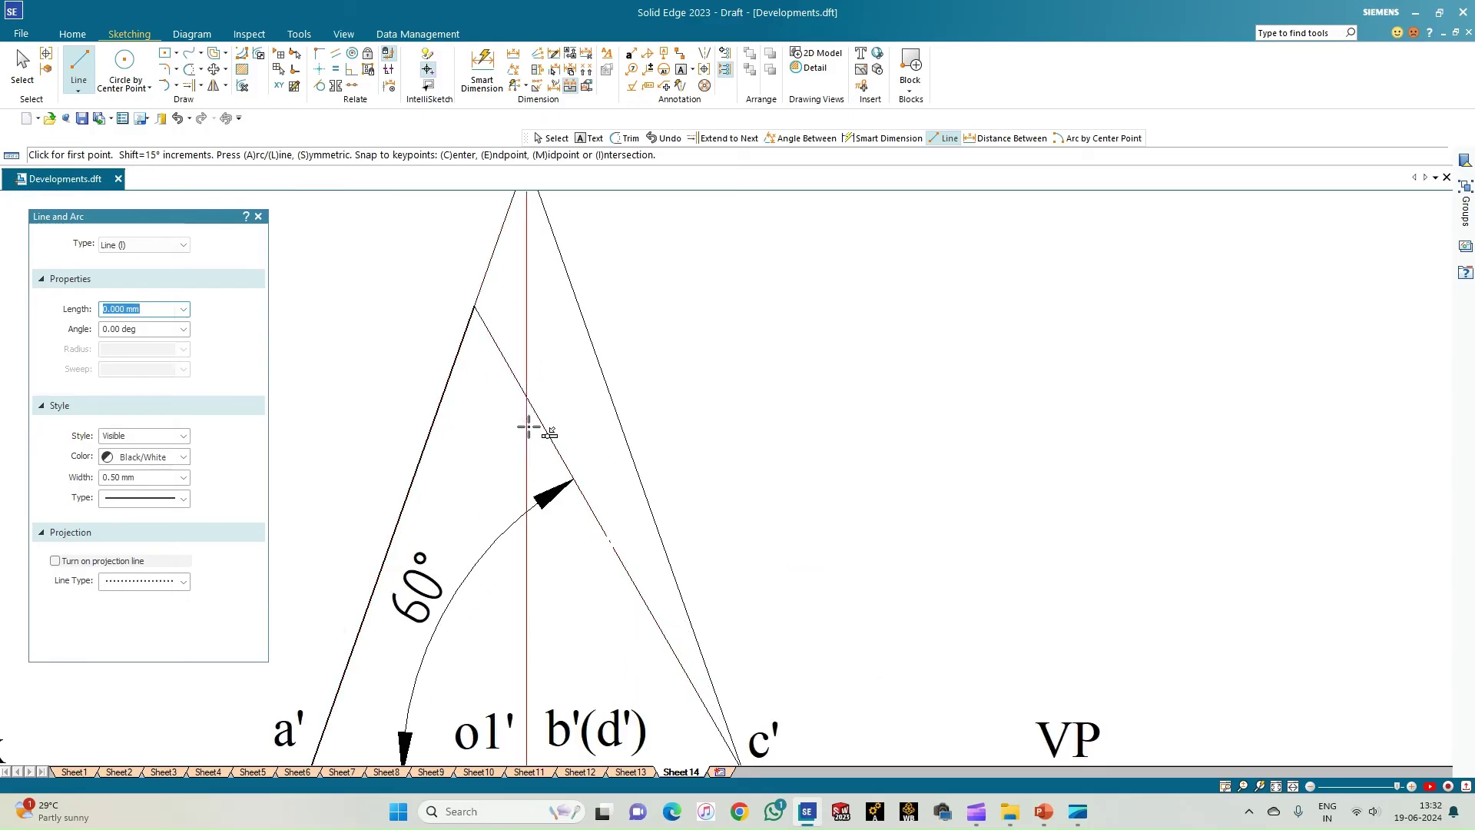
pyautogui.click(526, 398)
pyautogui.scroll(-3, 521, 591)
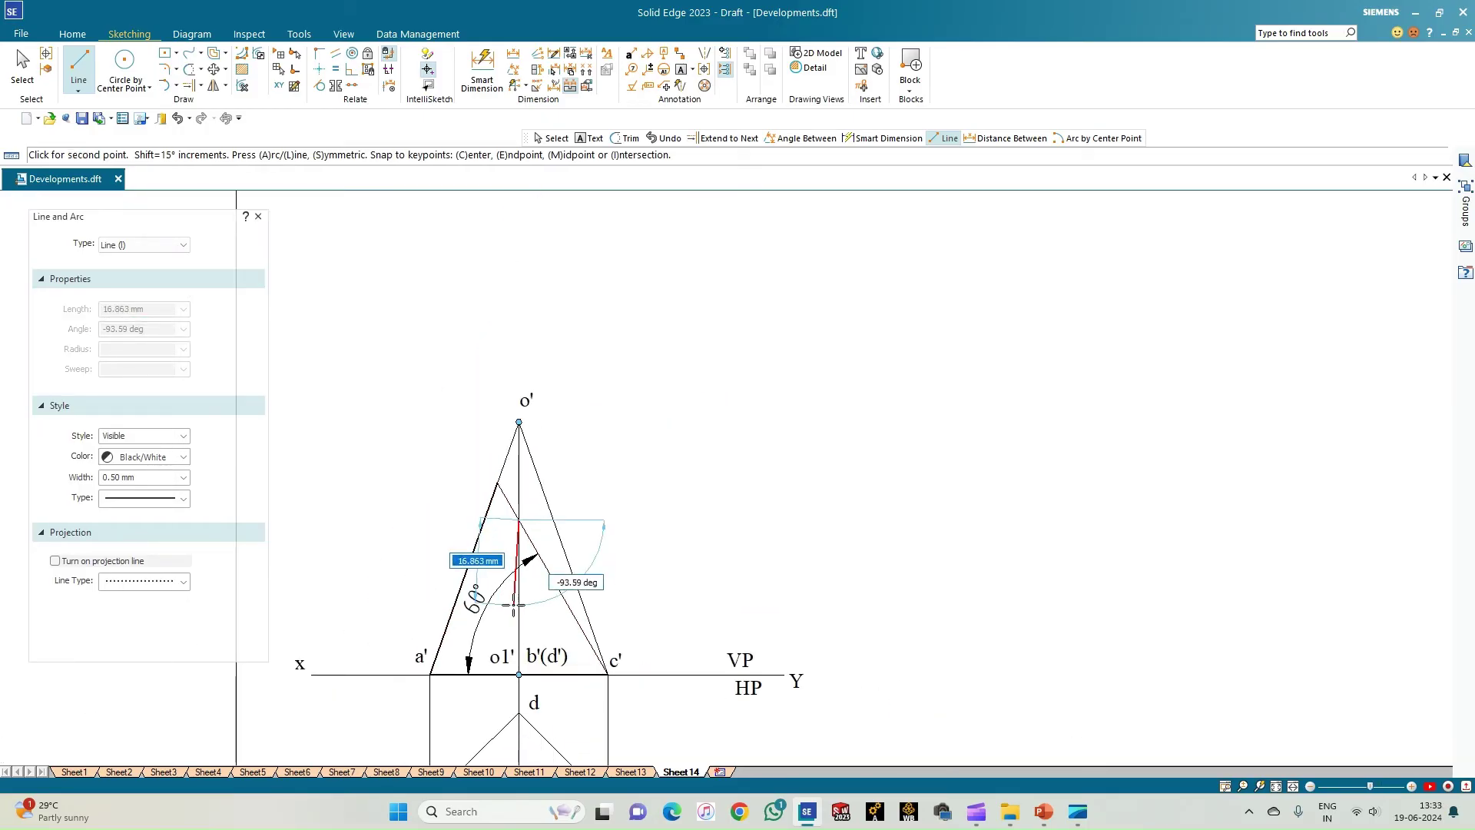
pyautogui.click(520, 674)
pyautogui.press('Escape')
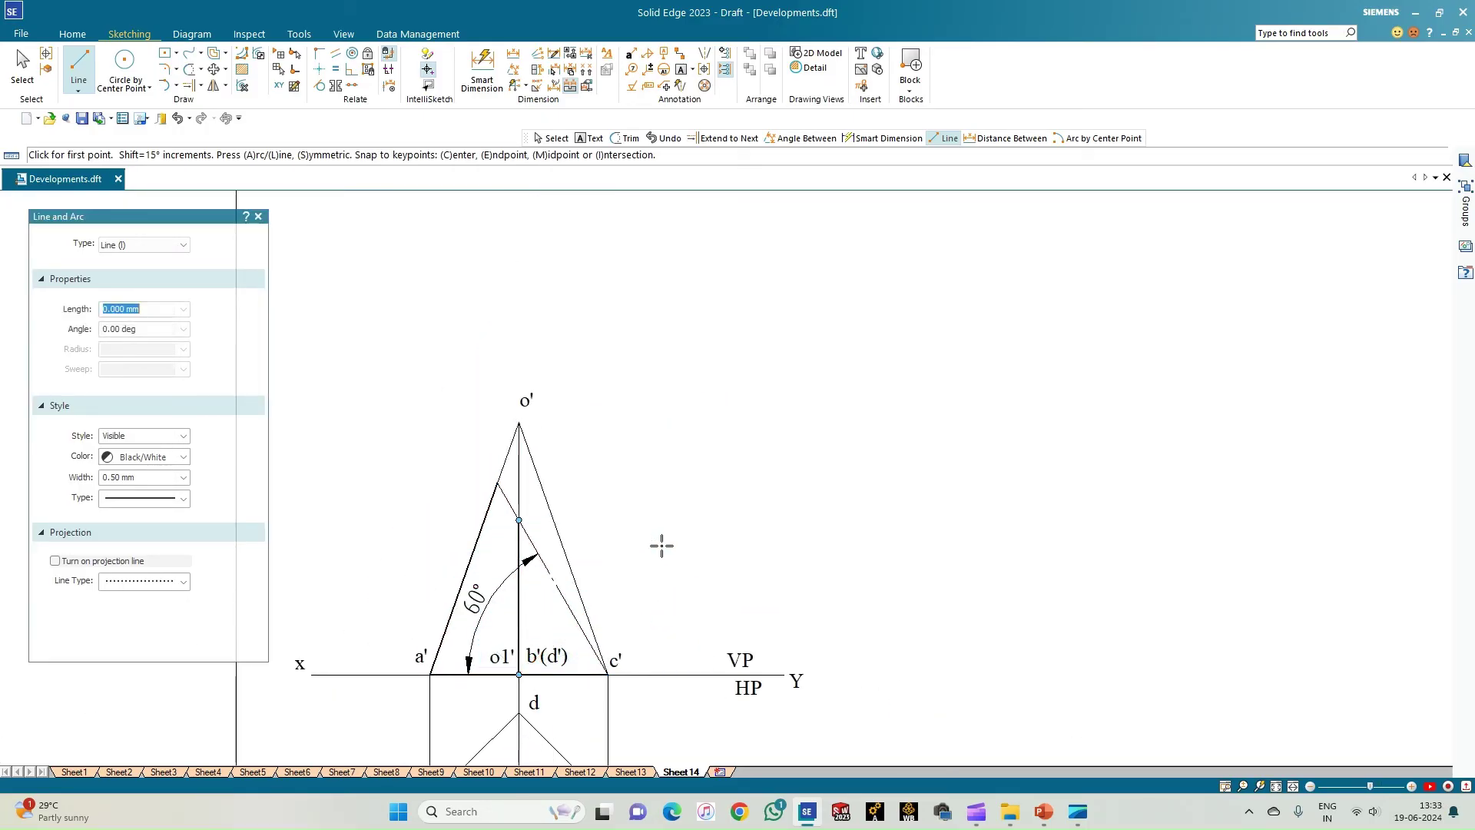
# Step: Draw the thick 43.855 mm cut line from a'o' down to c' and fit the sheet
pyautogui.scroll(1, 680, 586)
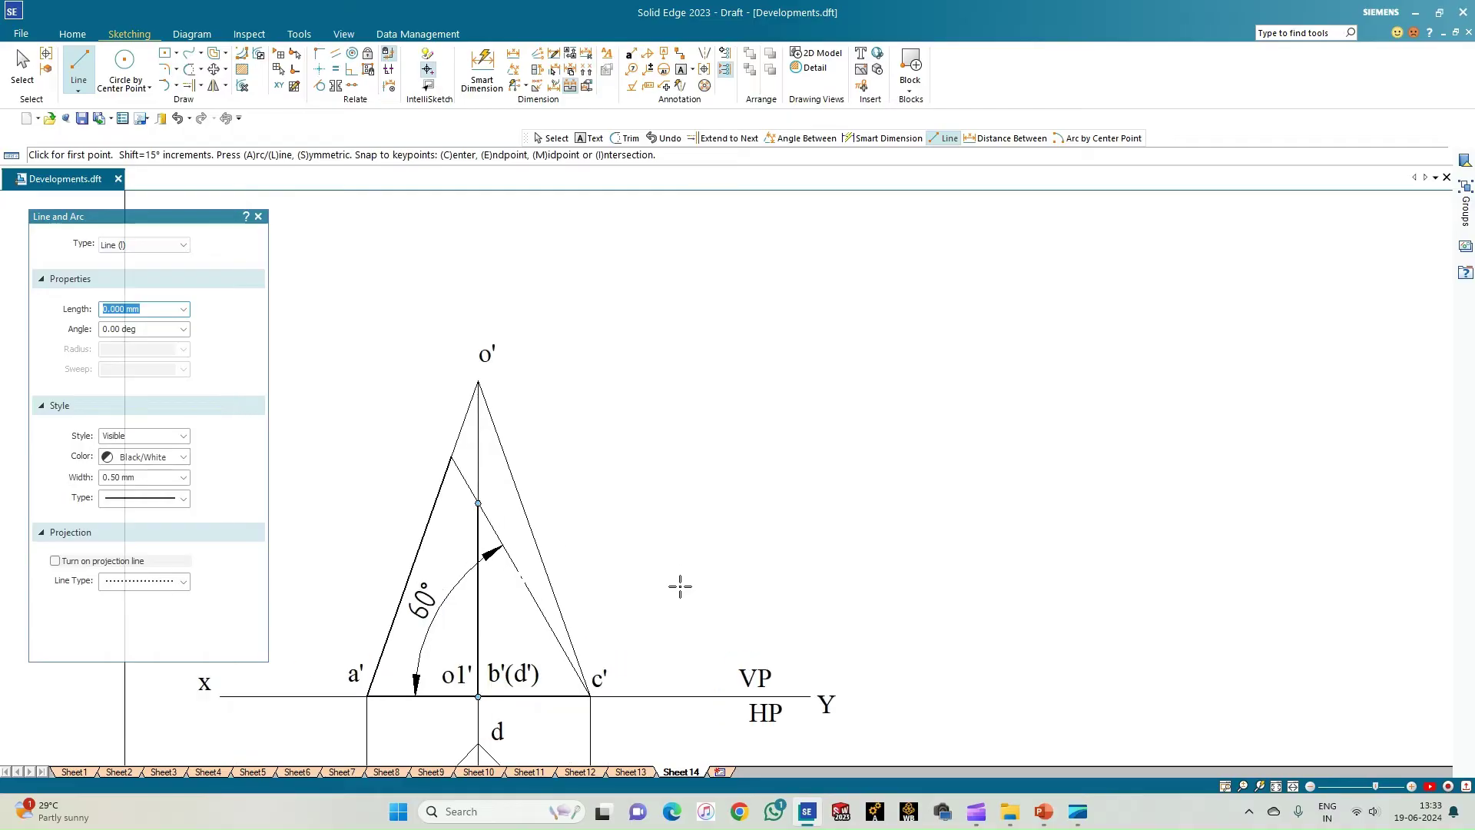
pyautogui.click(451, 458)
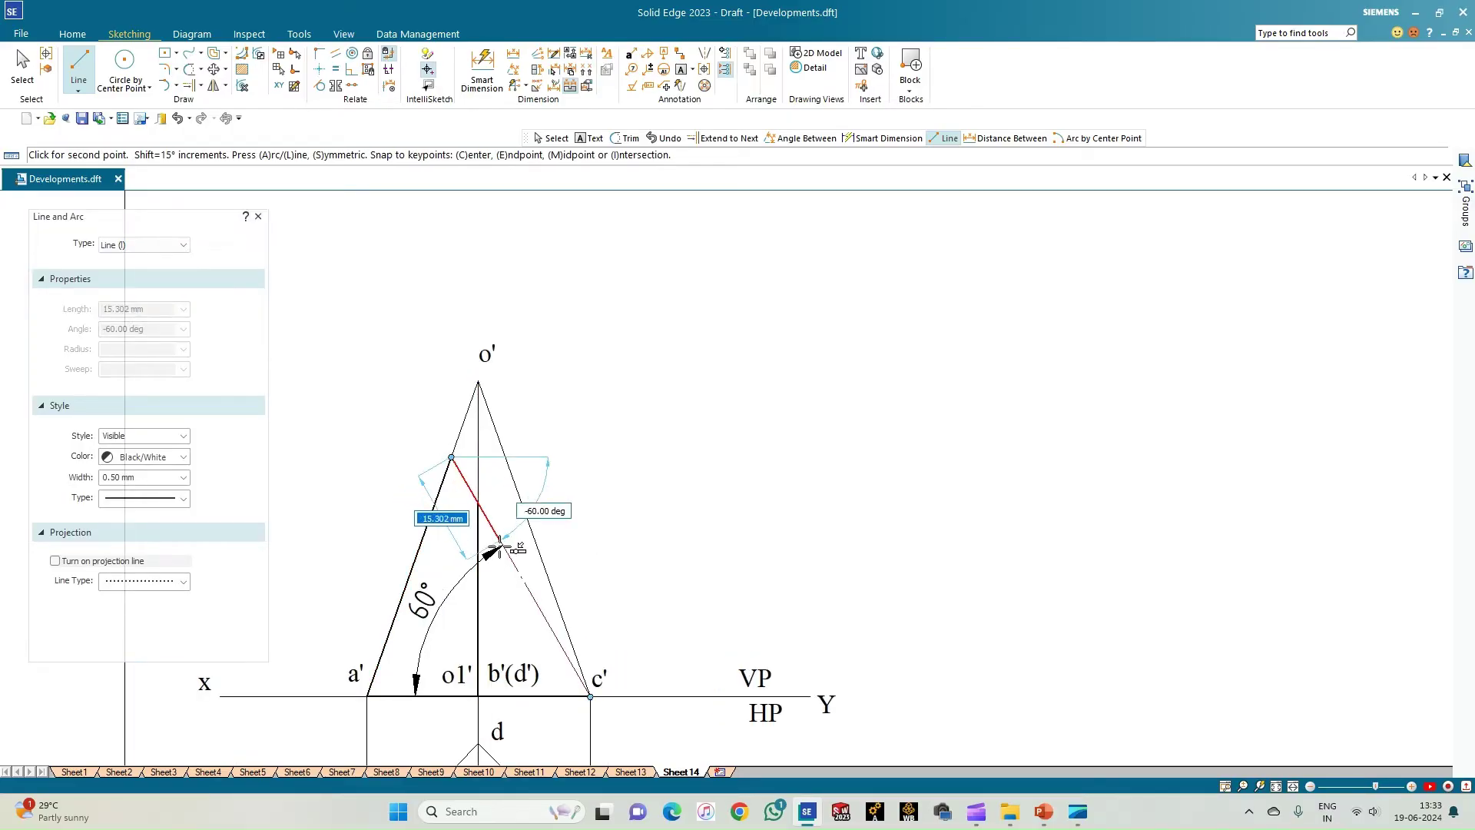
pyautogui.click(590, 696)
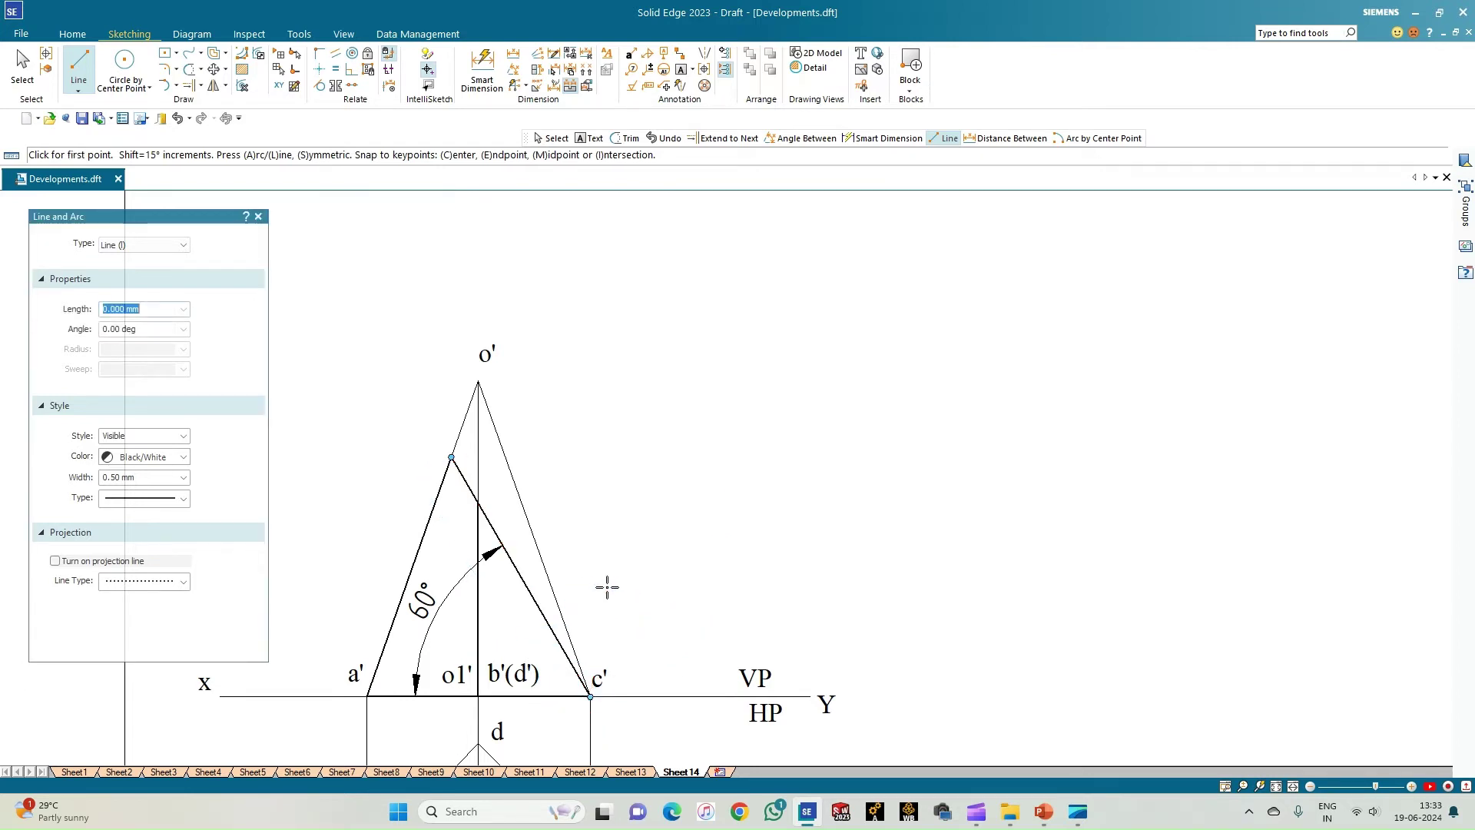
pyautogui.scroll(-1, 578, 626)
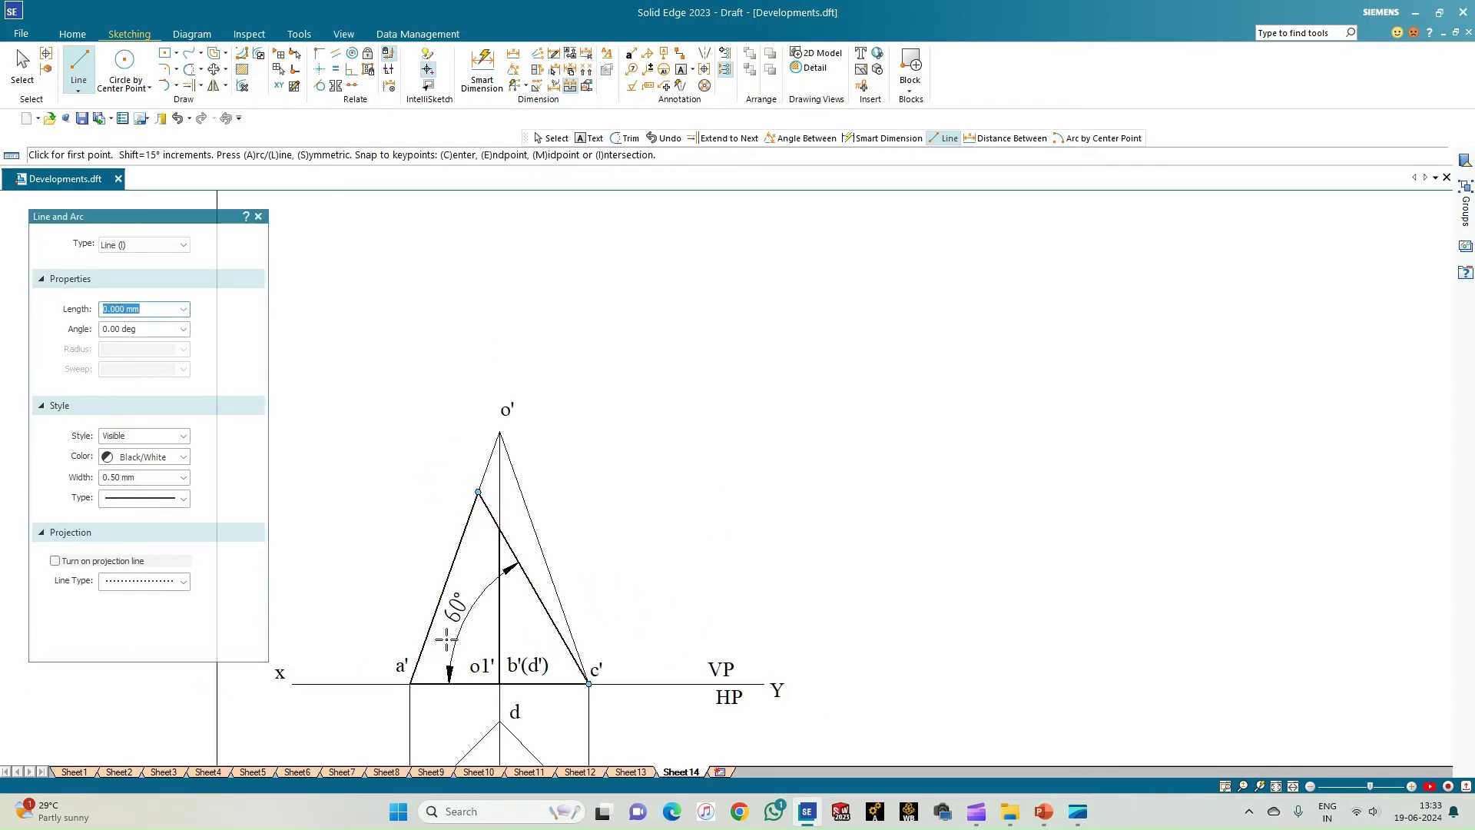
pyautogui.click(1276, 785)
pyautogui.scroll(3, 530, 521)
pyautogui.scroll(-1, 530, 520)
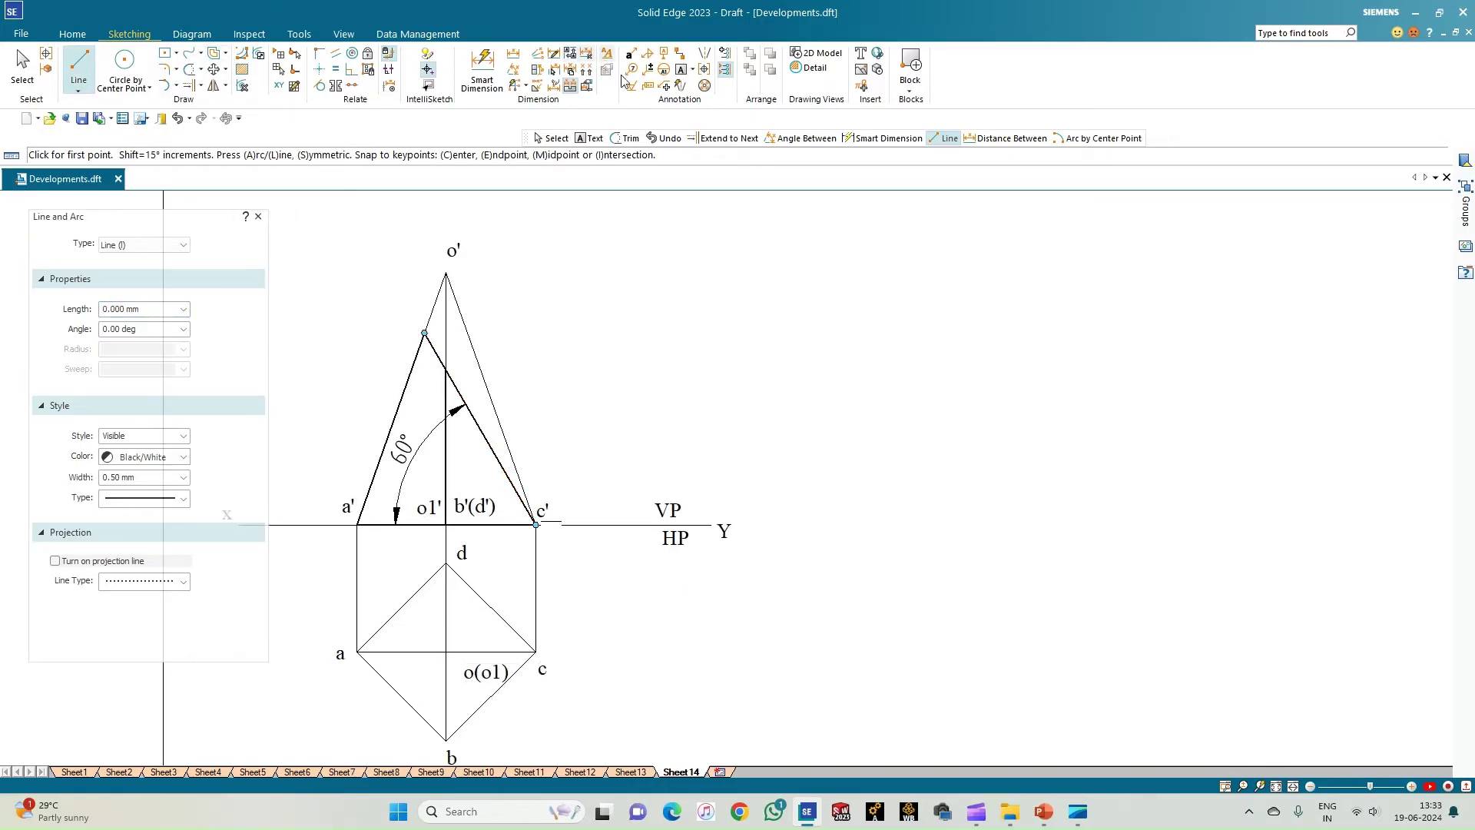
# Step: Label the elevation cut points 1', 2', 3' at c', and 4' on the axis
pyautogui.click(680, 71)
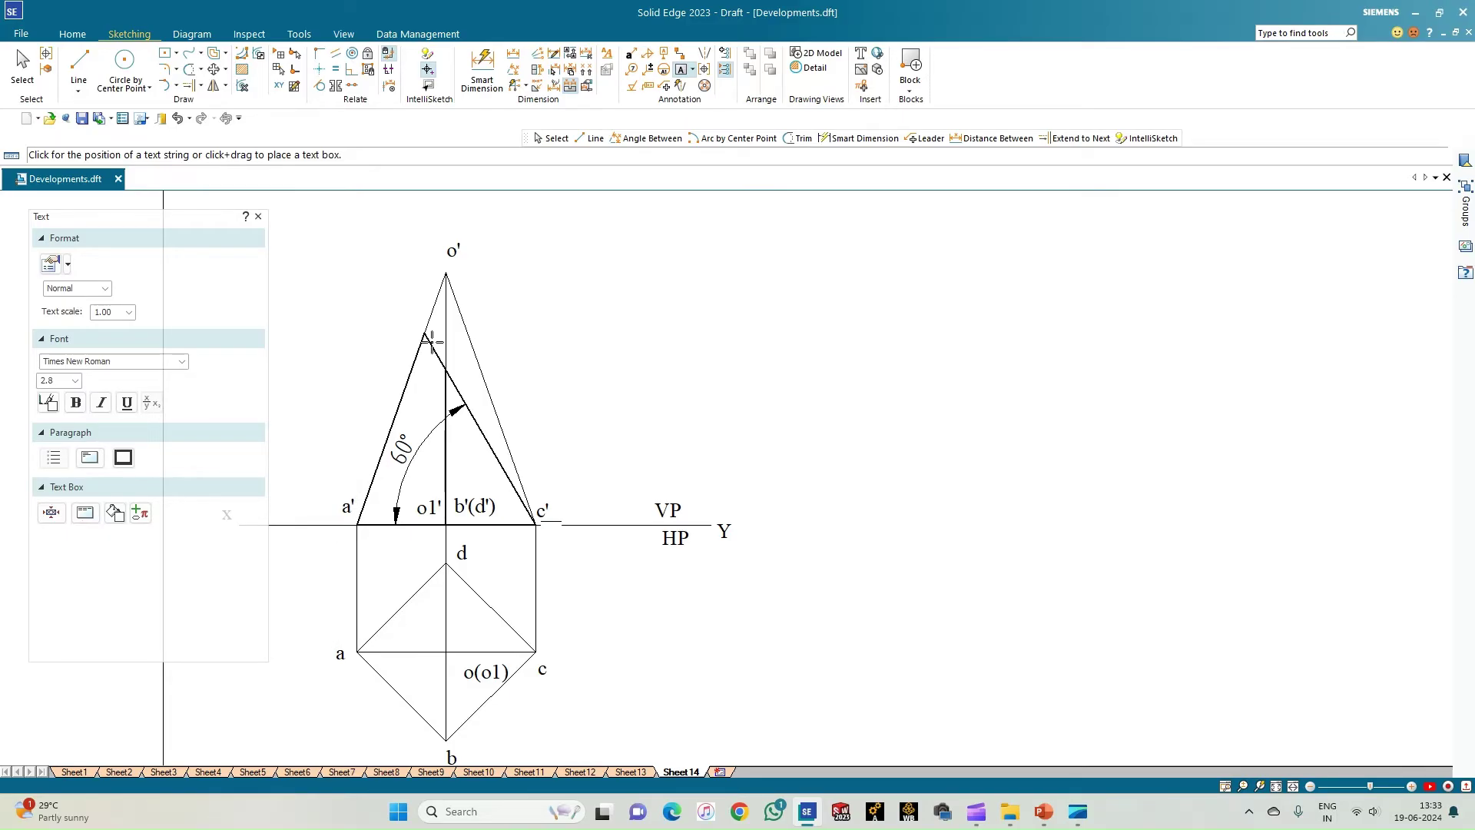
pyautogui.click(416, 313)
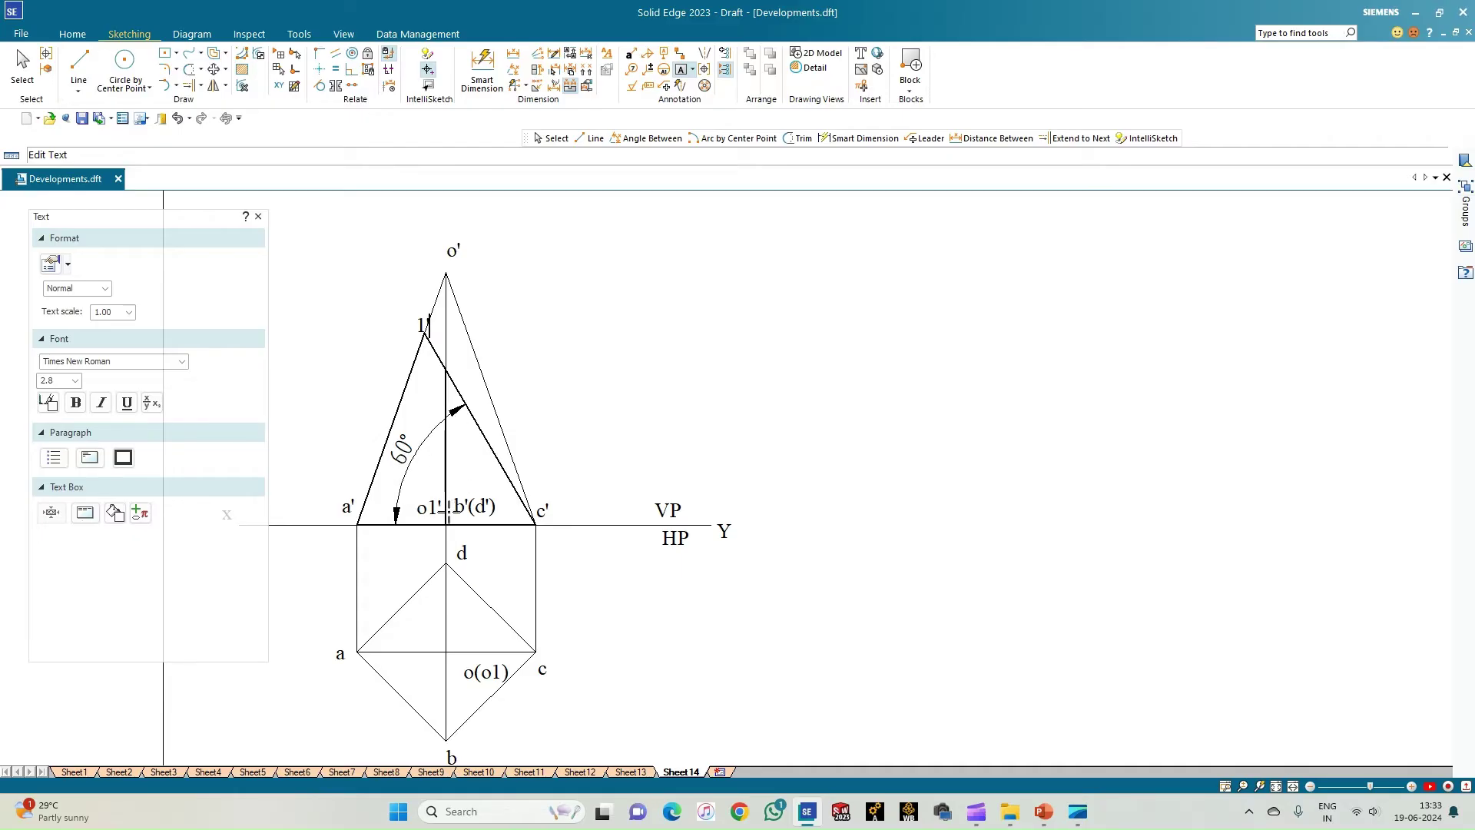
pyautogui.click(430, 364)
pyautogui.click(535, 488)
pyautogui.write("3'")
pyautogui.click(450, 349)
pyautogui.write("4'")
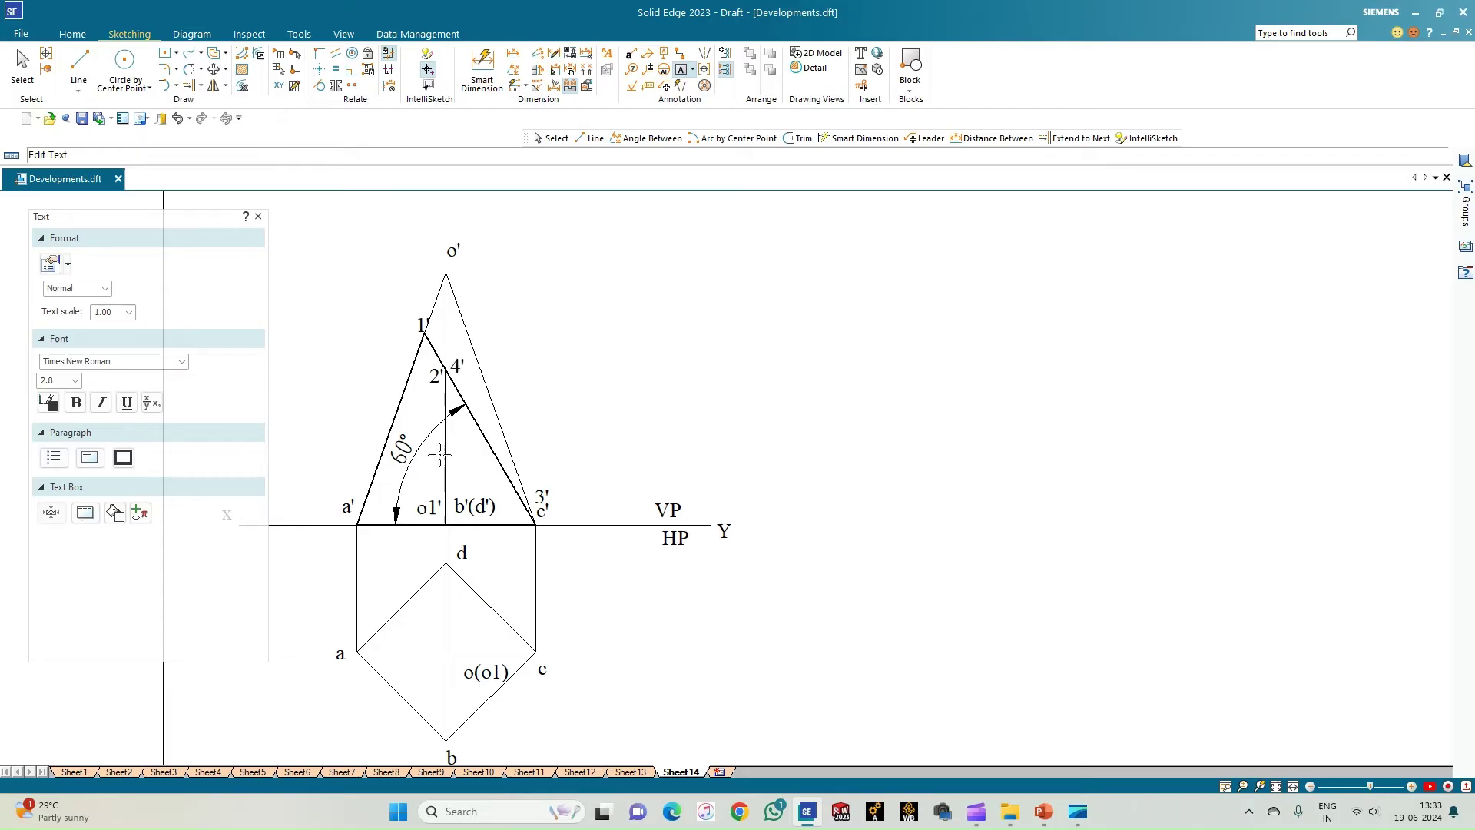
pyautogui.click(78, 65)
pyautogui.press('Tab')
# Step: Draw a thin 0.13 mm projector from 1' straight down to line a–o in the plan
pyautogui.click(182, 477)
pyautogui.click(123, 490)
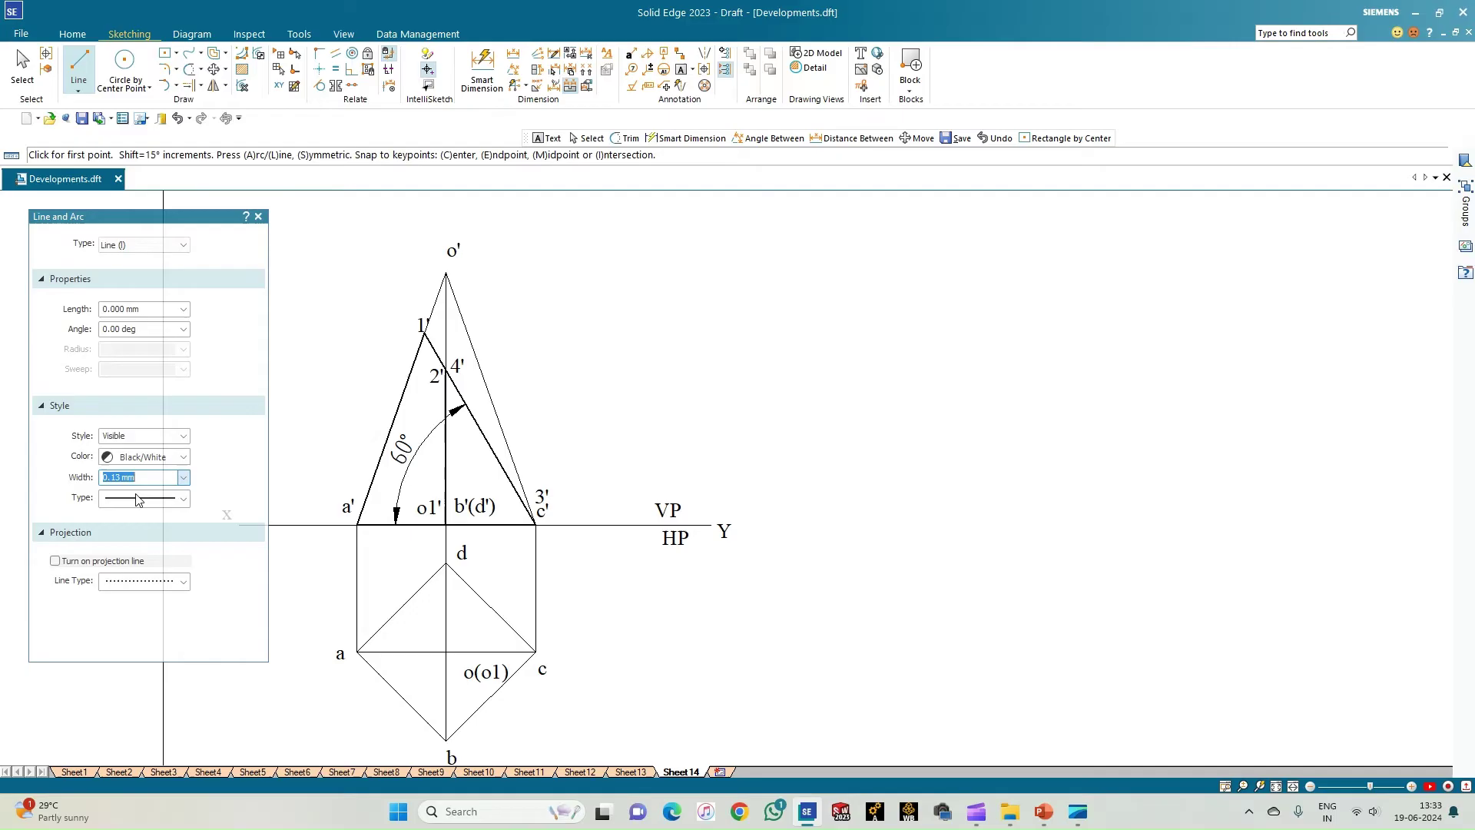
pyautogui.click(424, 332)
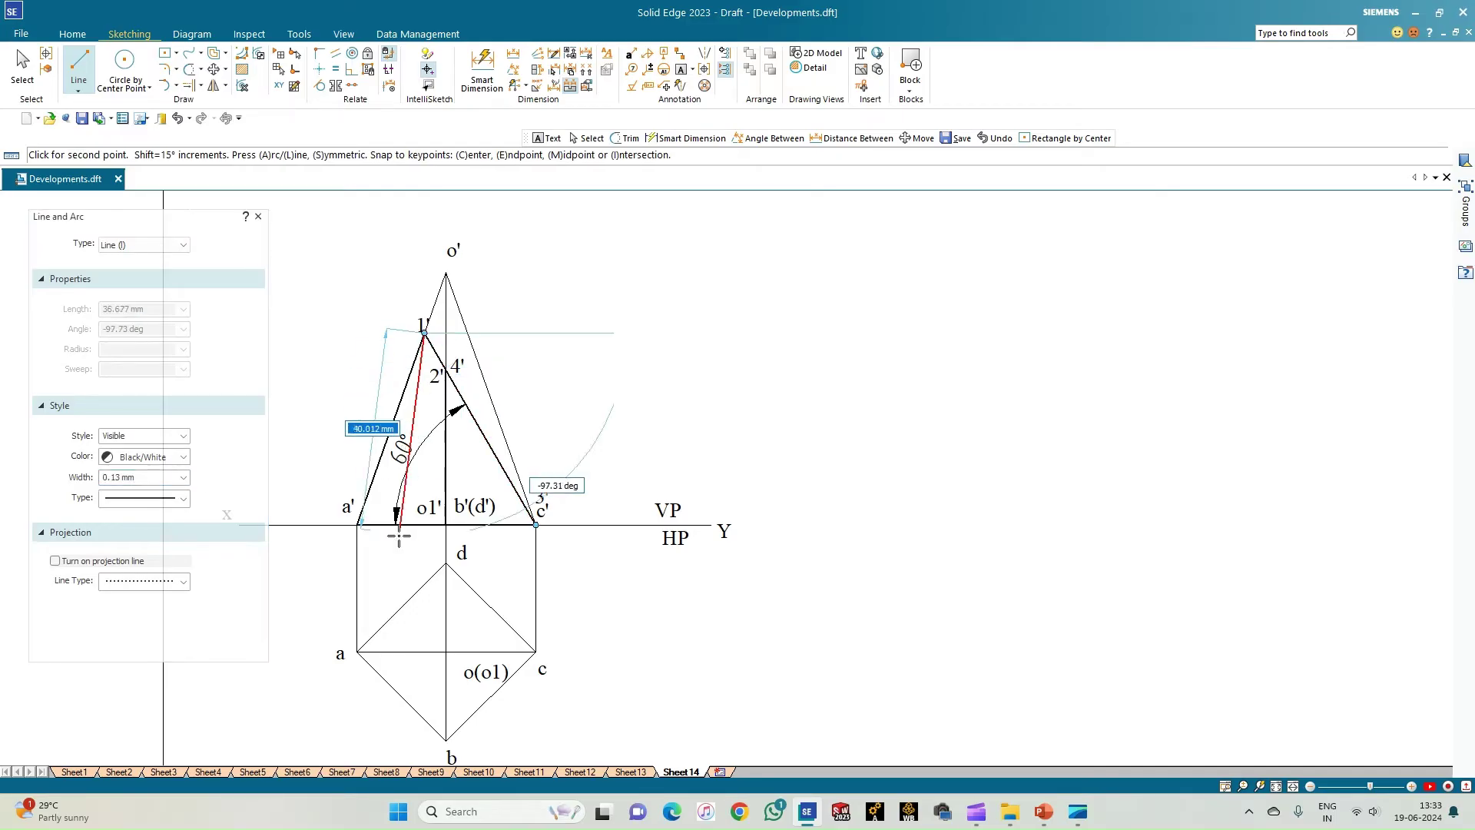
pyautogui.click(424, 652)
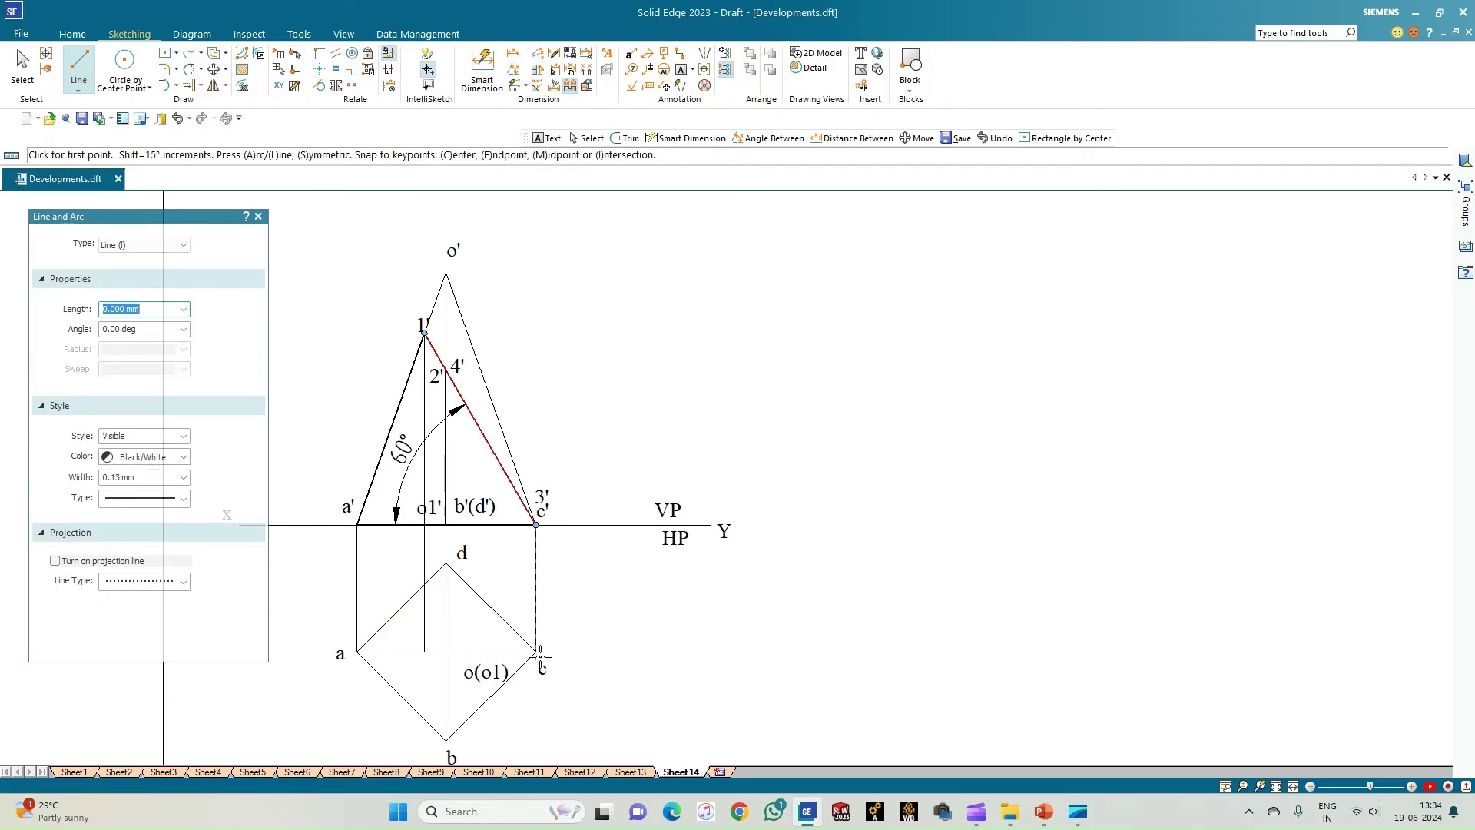
# Step: Add text labels 1, 2, 3 and 4 at the cut points in the plan
pyautogui.click(78, 65)
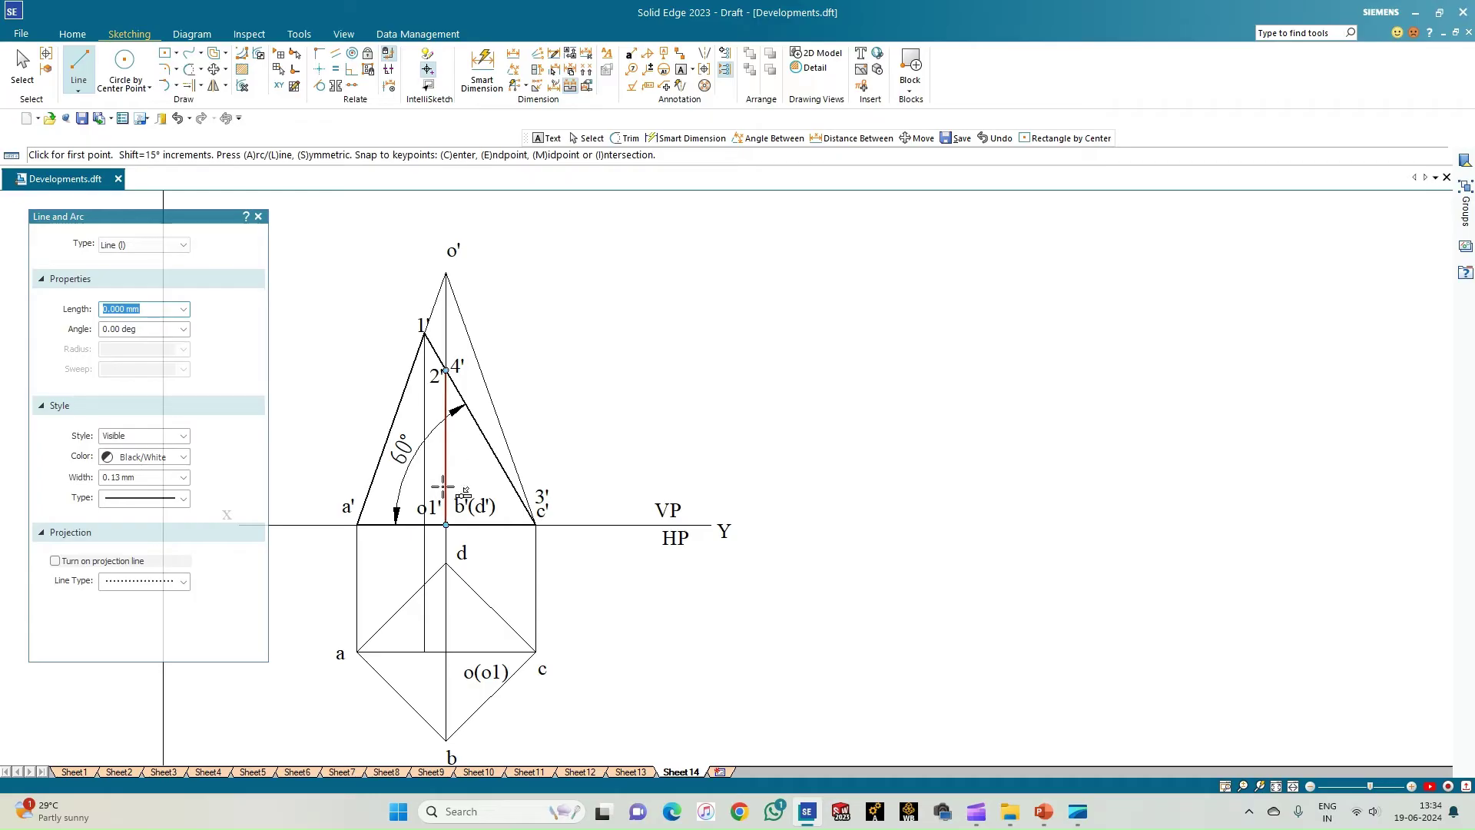
pyautogui.click(681, 69)
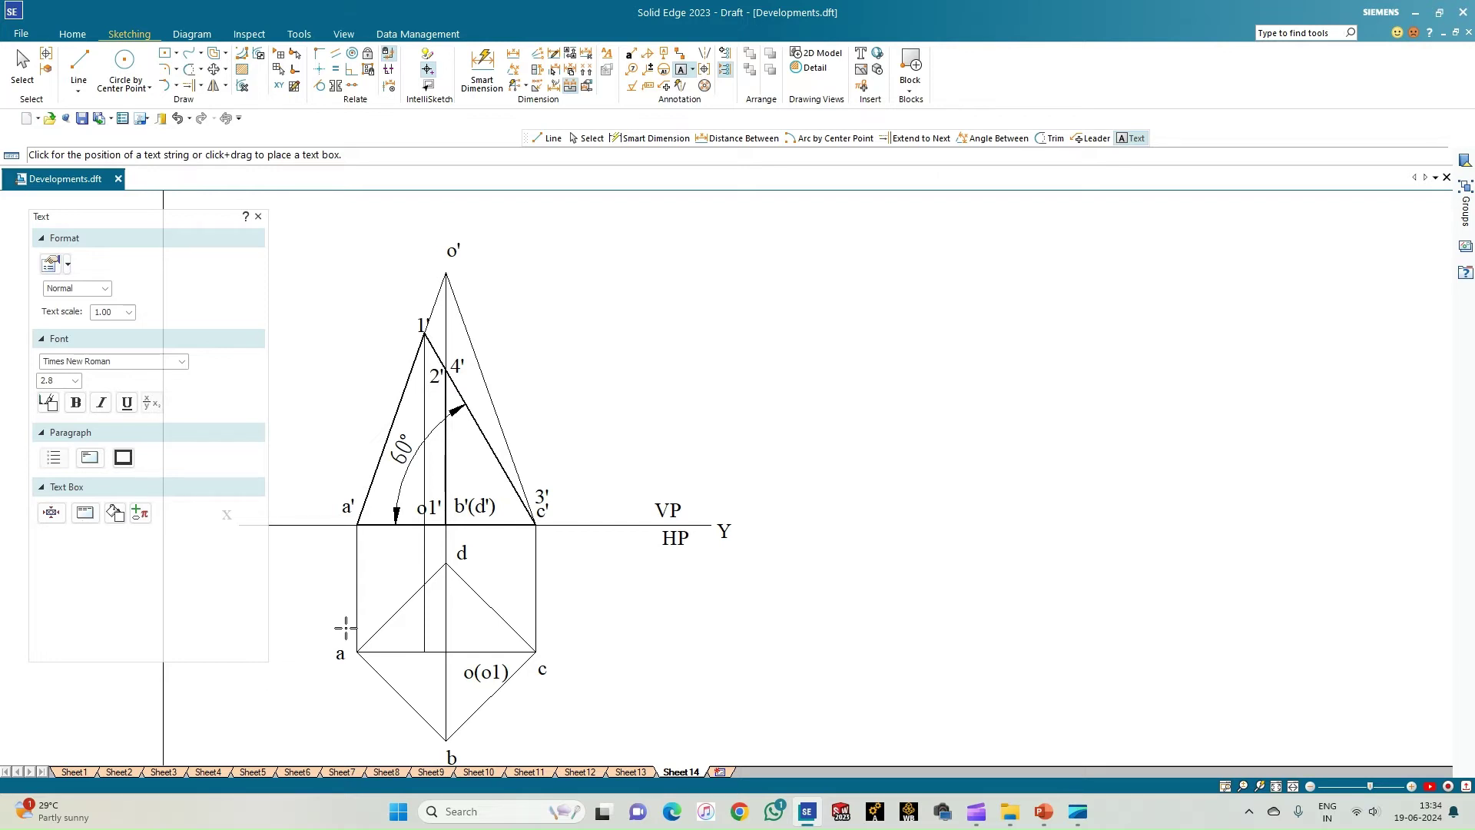
pyautogui.click(420, 662)
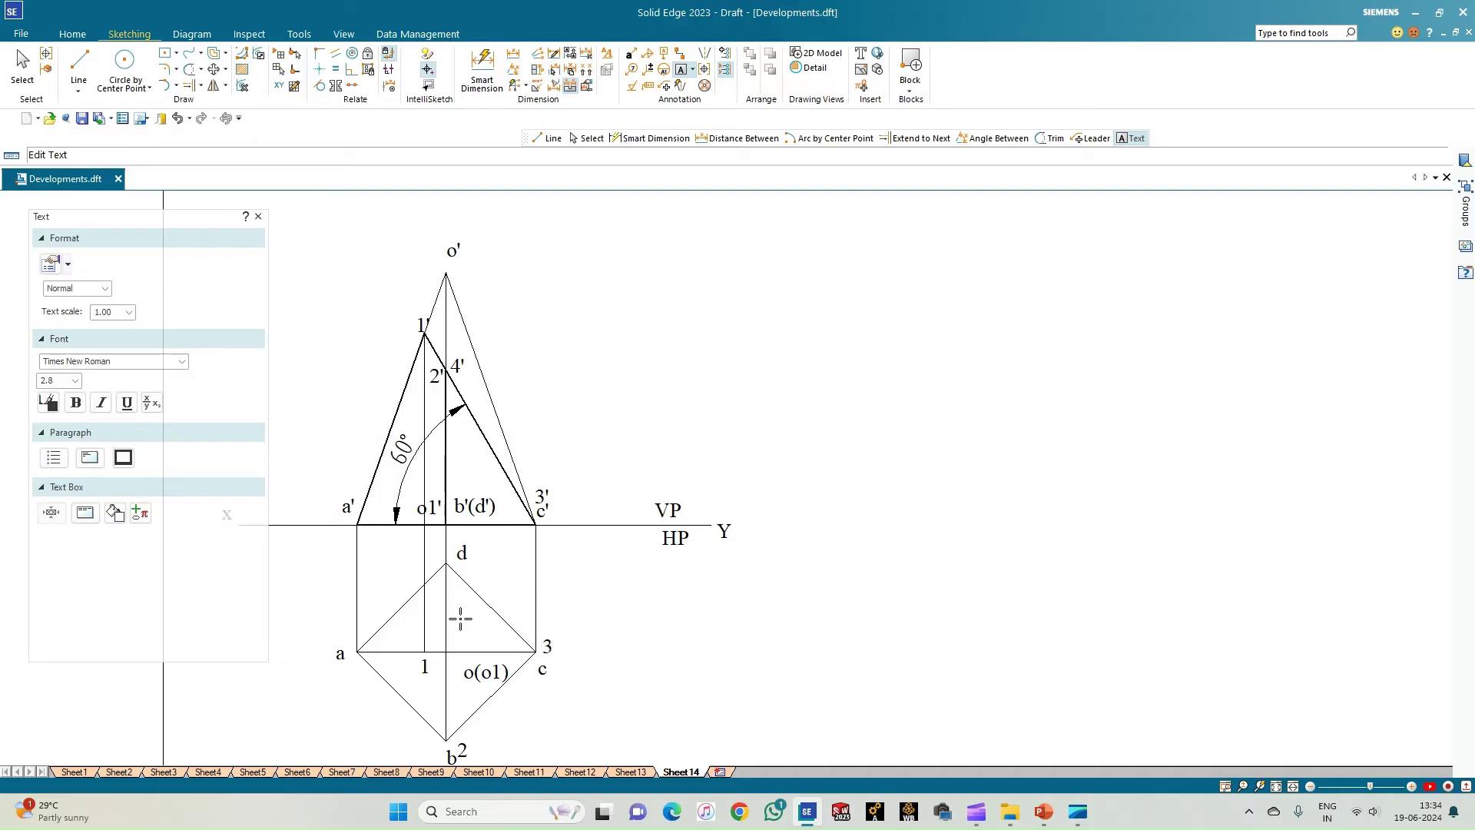
pyautogui.click(469, 550)
pyautogui.click(79, 65)
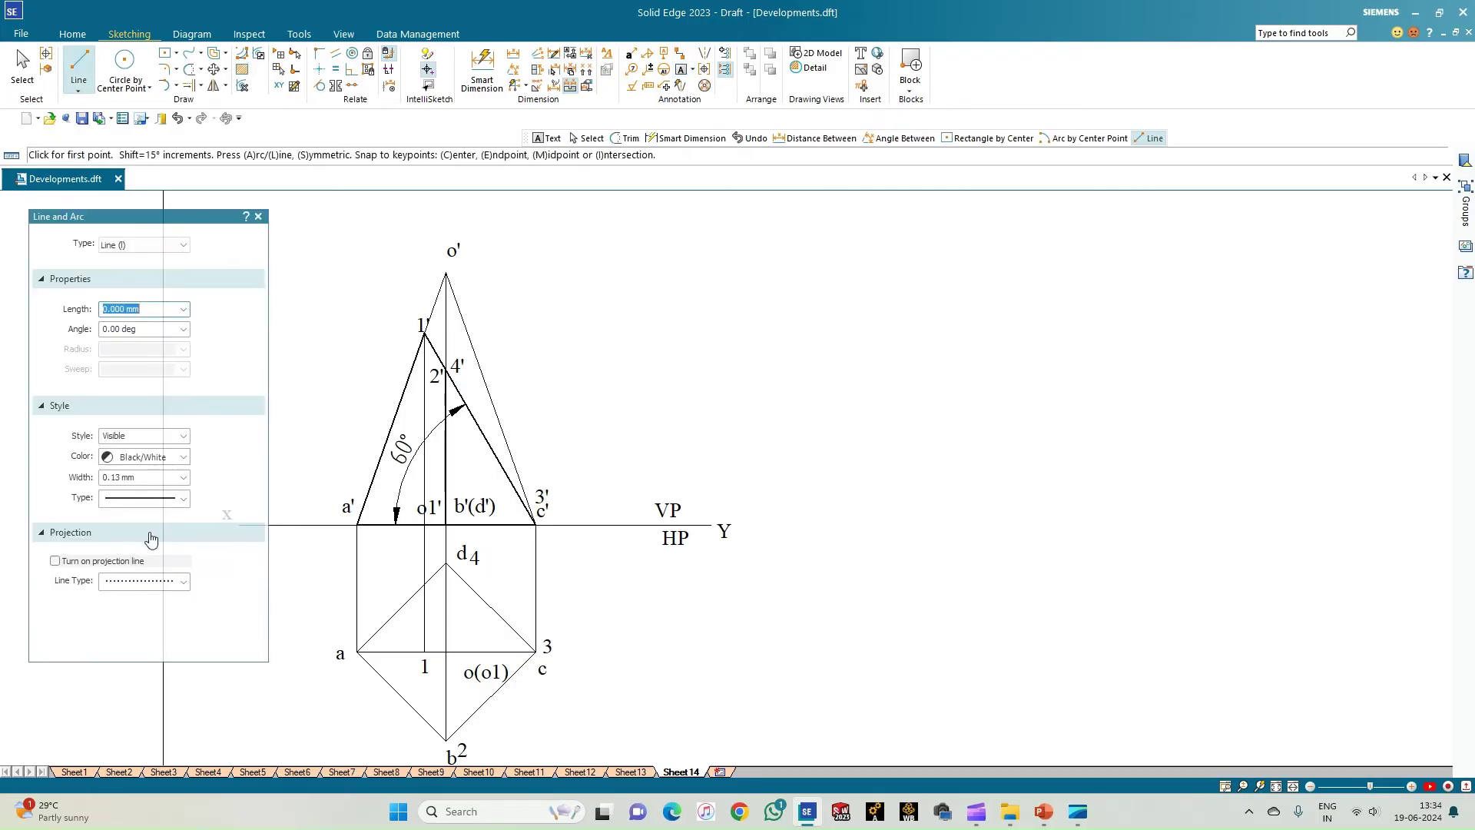
# Step: Set line width to 0.50 mm and outline the cut section 1–b–3–d–1
pyautogui.click(184, 477)
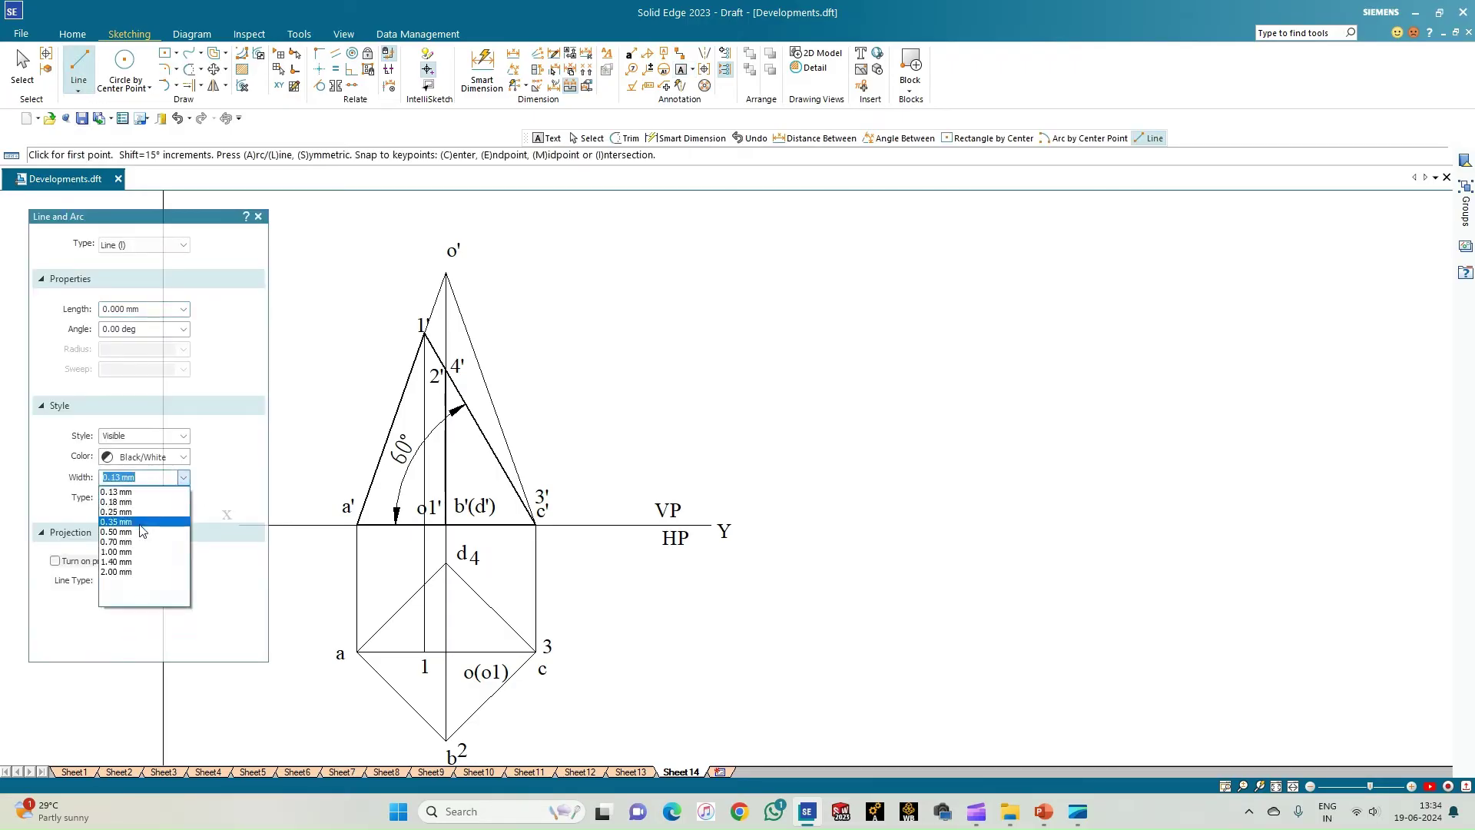
pyautogui.click(142, 531)
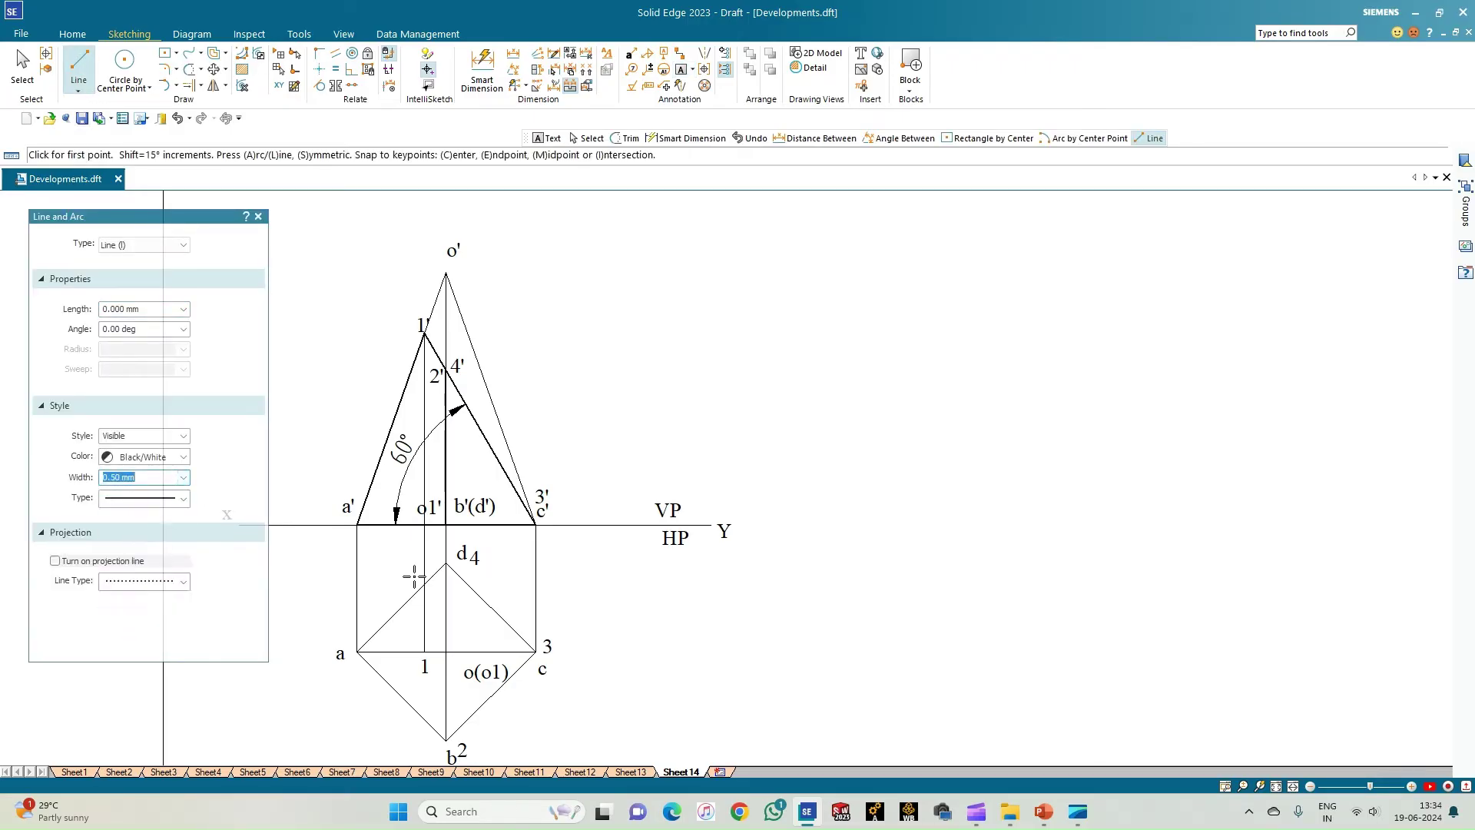
pyautogui.click(425, 651)
pyautogui.click(445, 740)
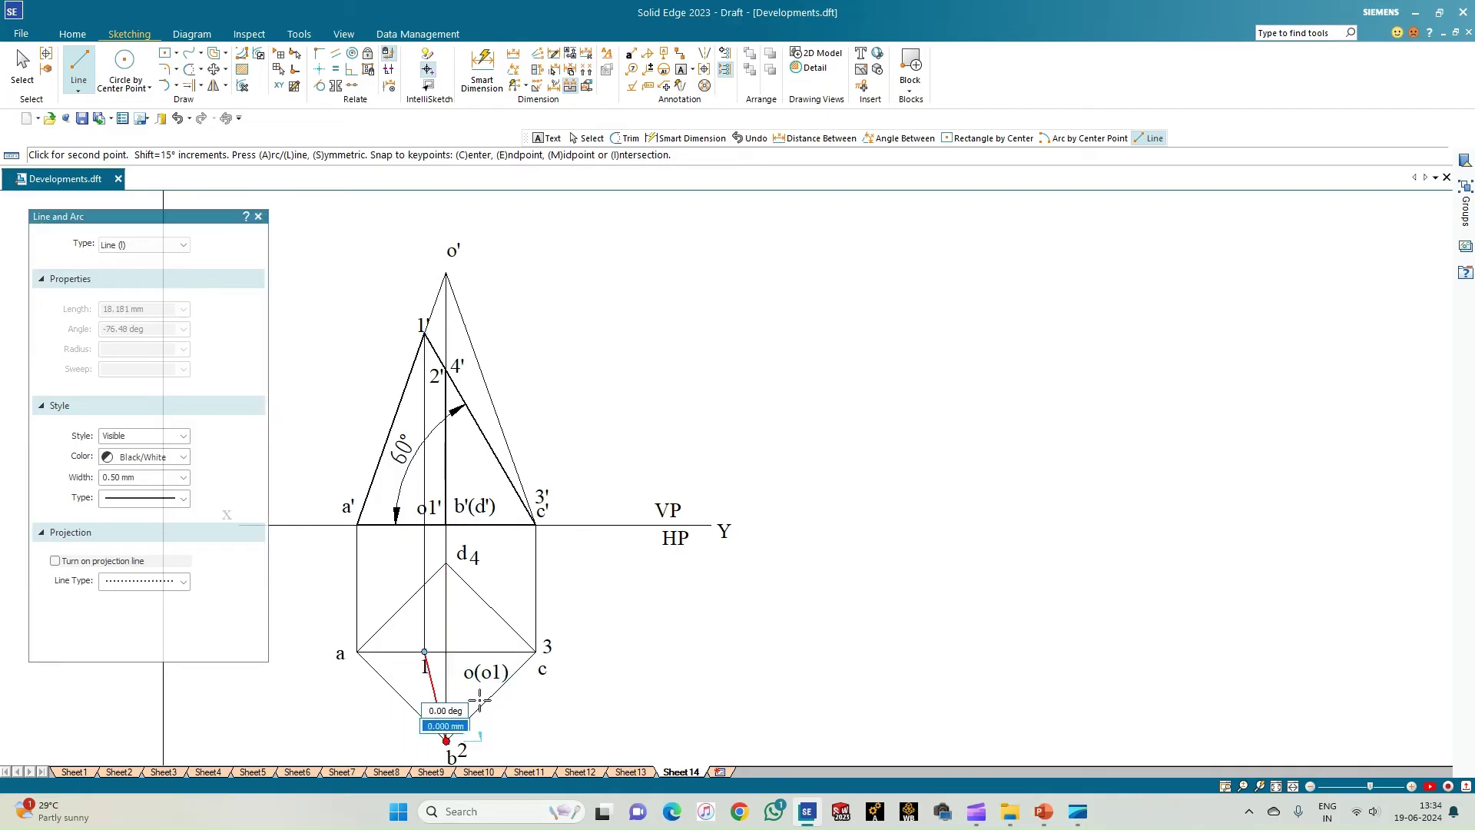
pyautogui.click(535, 652)
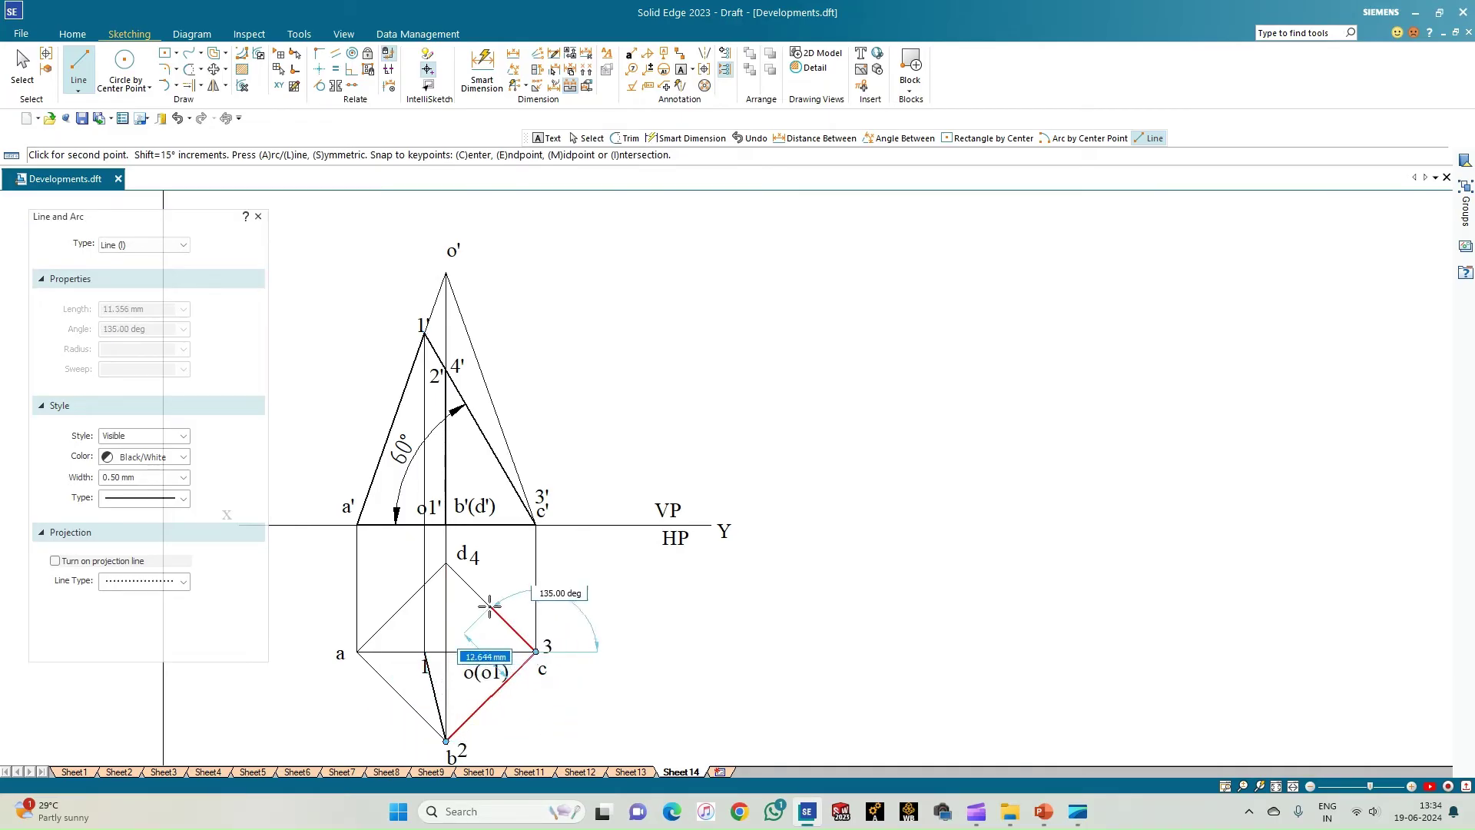
pyautogui.click(447, 563)
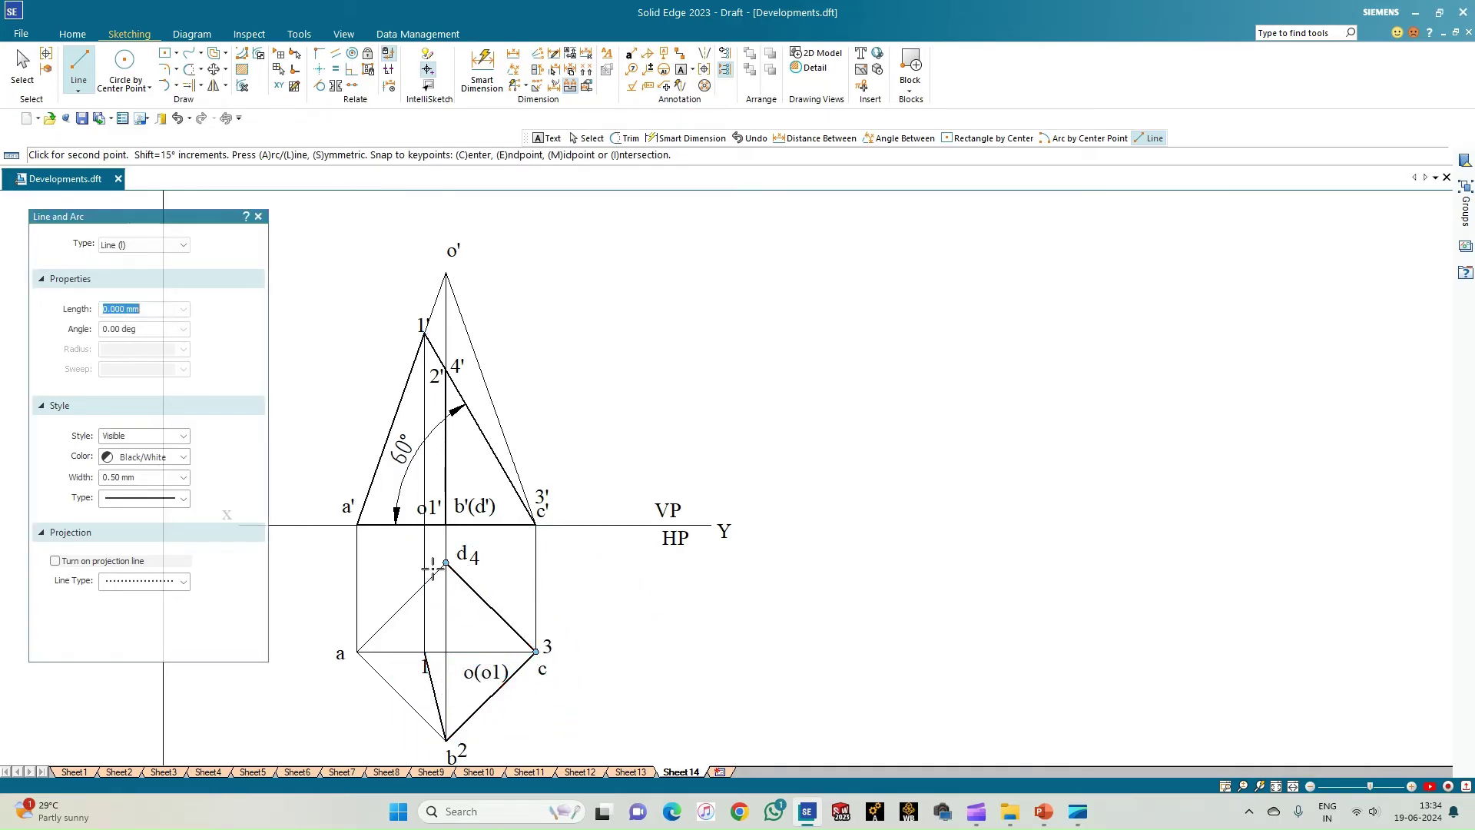
pyautogui.click(424, 651)
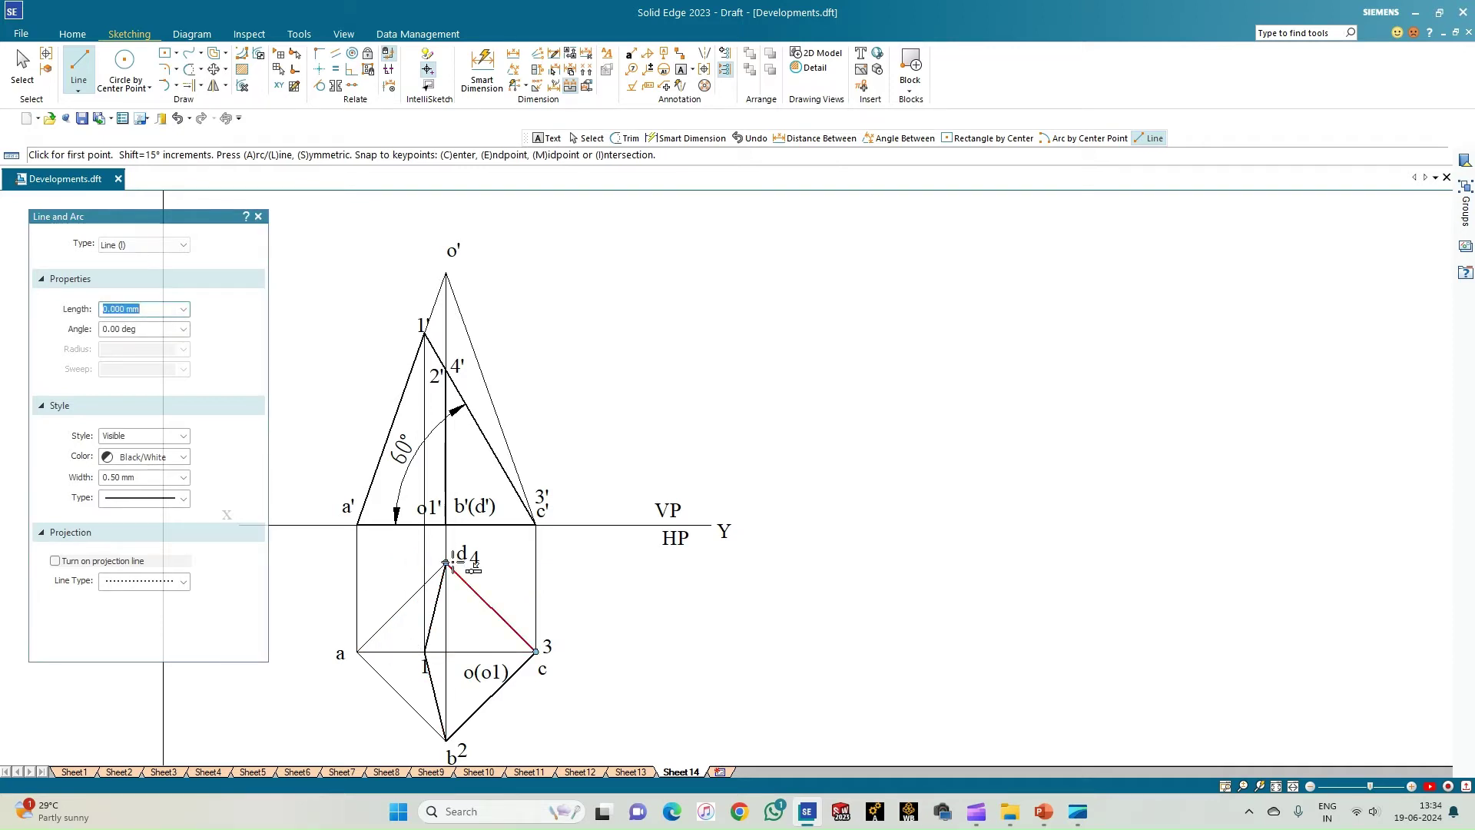
# Step: Draw the thick plan edges 1–a, a–b and a–d
pyautogui.click(425, 652)
pyautogui.click(358, 652)
pyautogui.click(446, 742)
pyautogui.click(358, 652)
pyautogui.click(447, 564)
pyautogui.rightClick(671, 619)
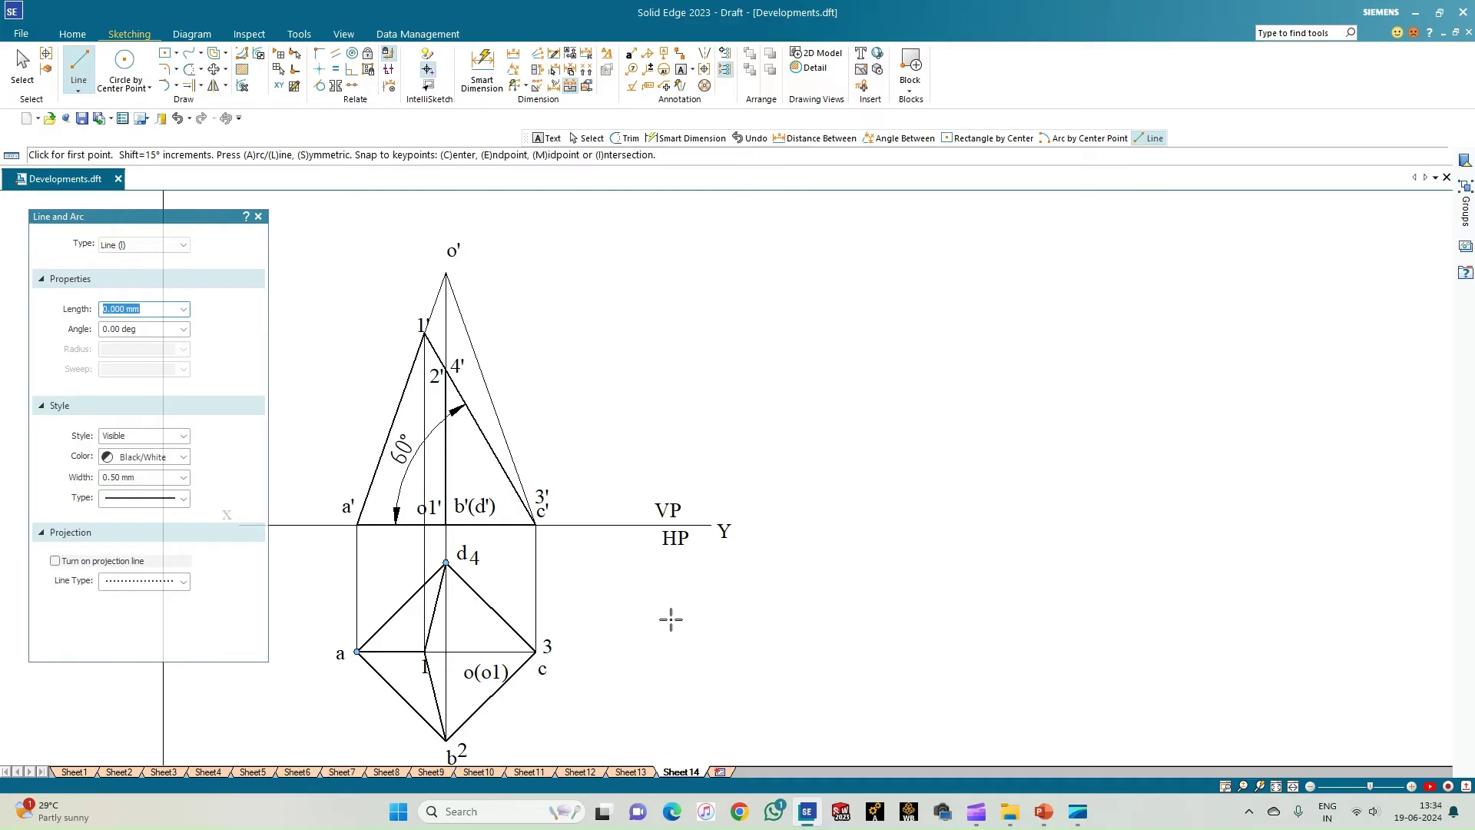
pyautogui.click(23, 65)
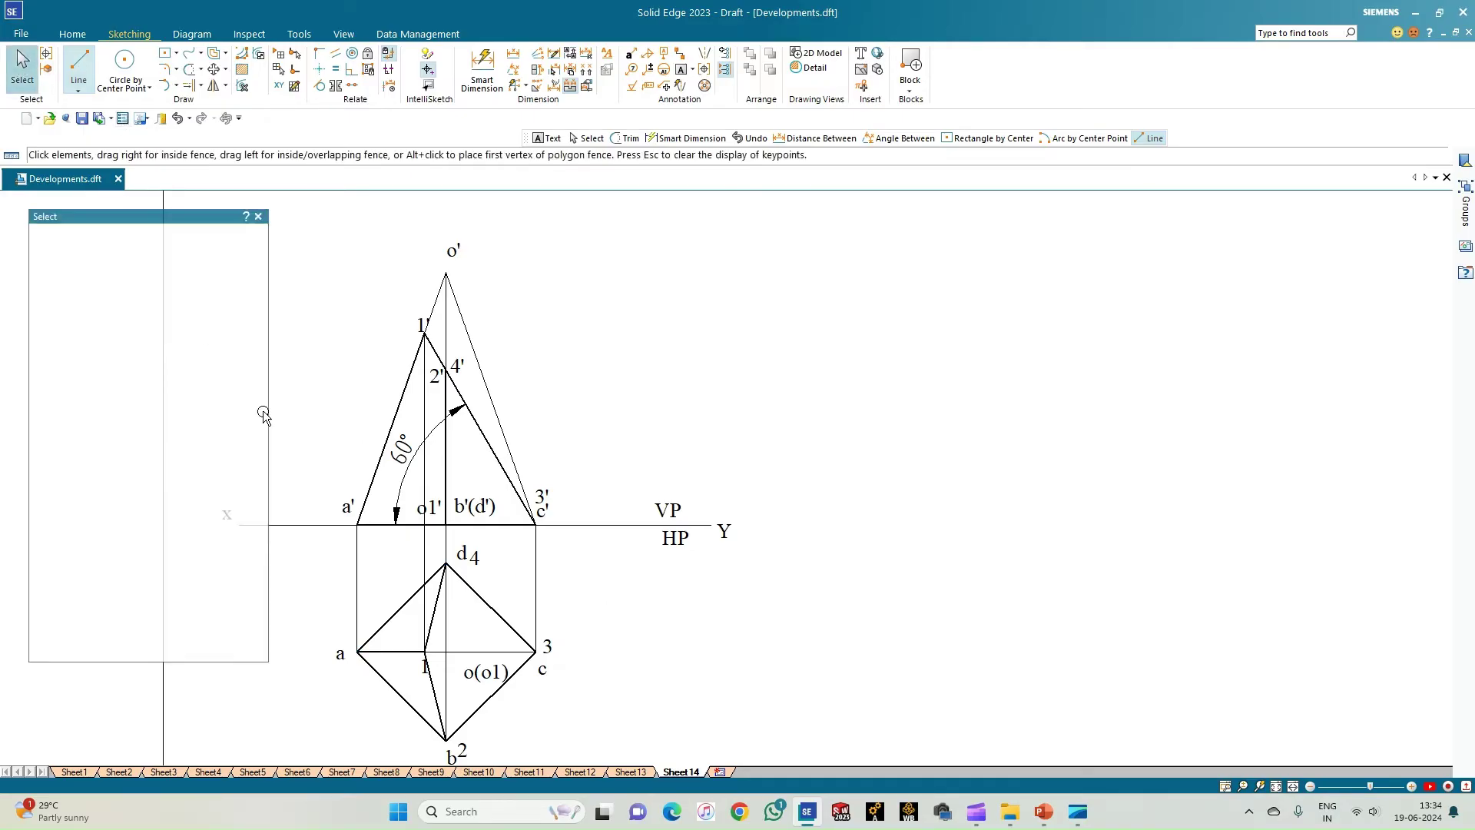
# Step: Check the 1, o(o1) and HP labels by opening each for editing
pyautogui.doubleClick(416, 665)
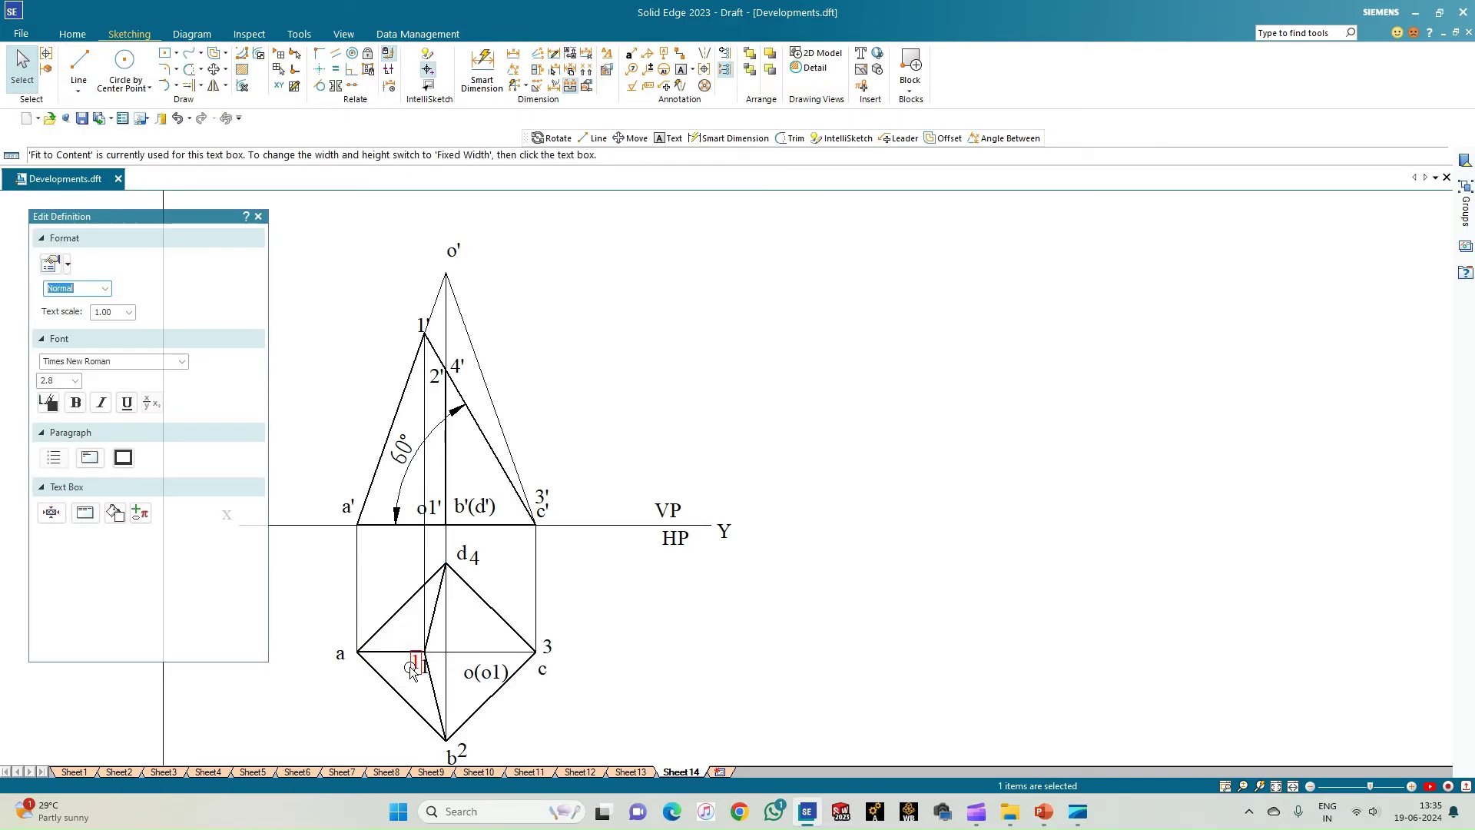
pyautogui.click(469, 624)
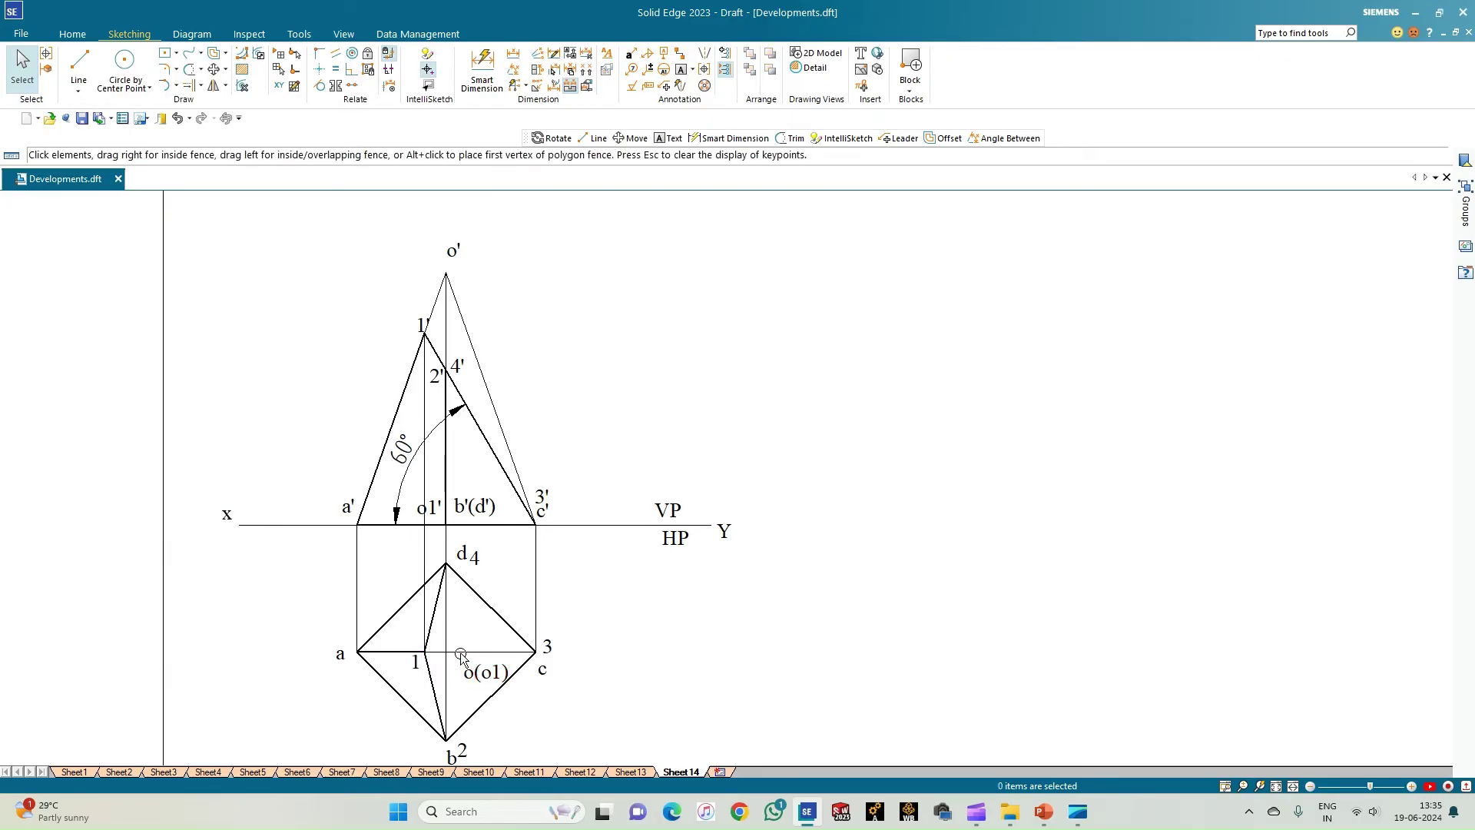
pyautogui.doubleClick(461, 655)
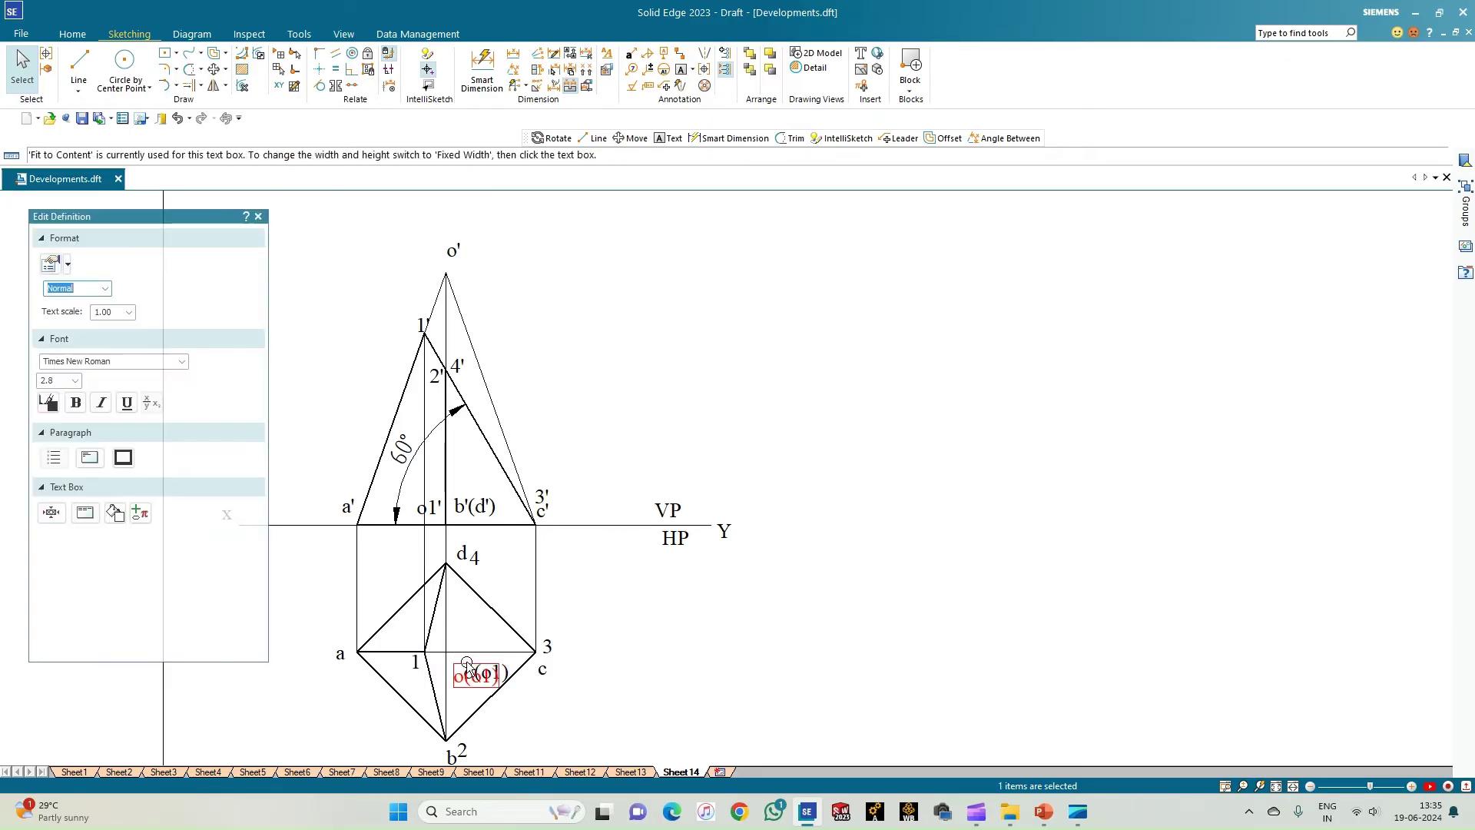
pyautogui.click(681, 406)
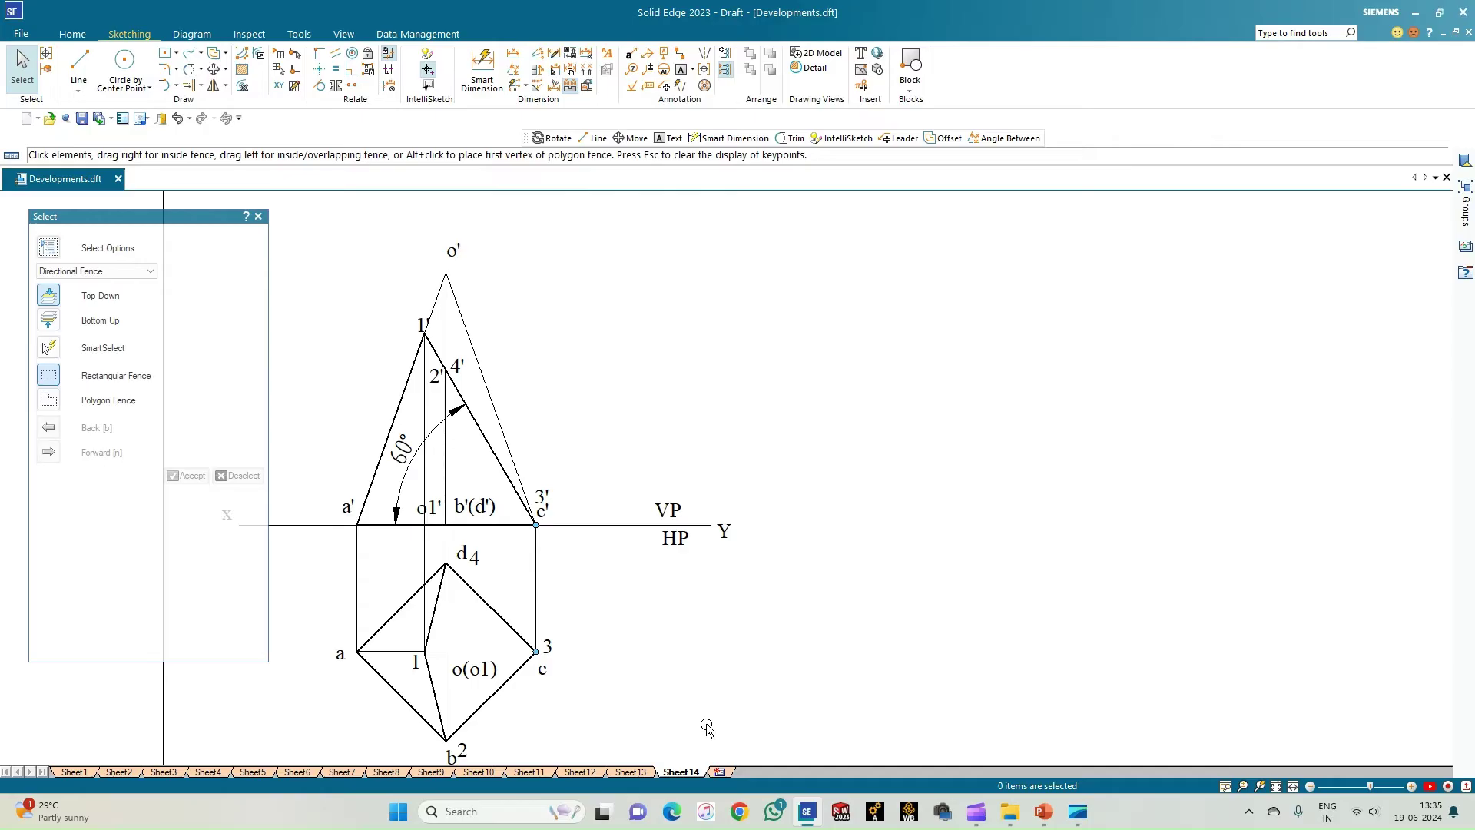
pyautogui.click(675, 538)
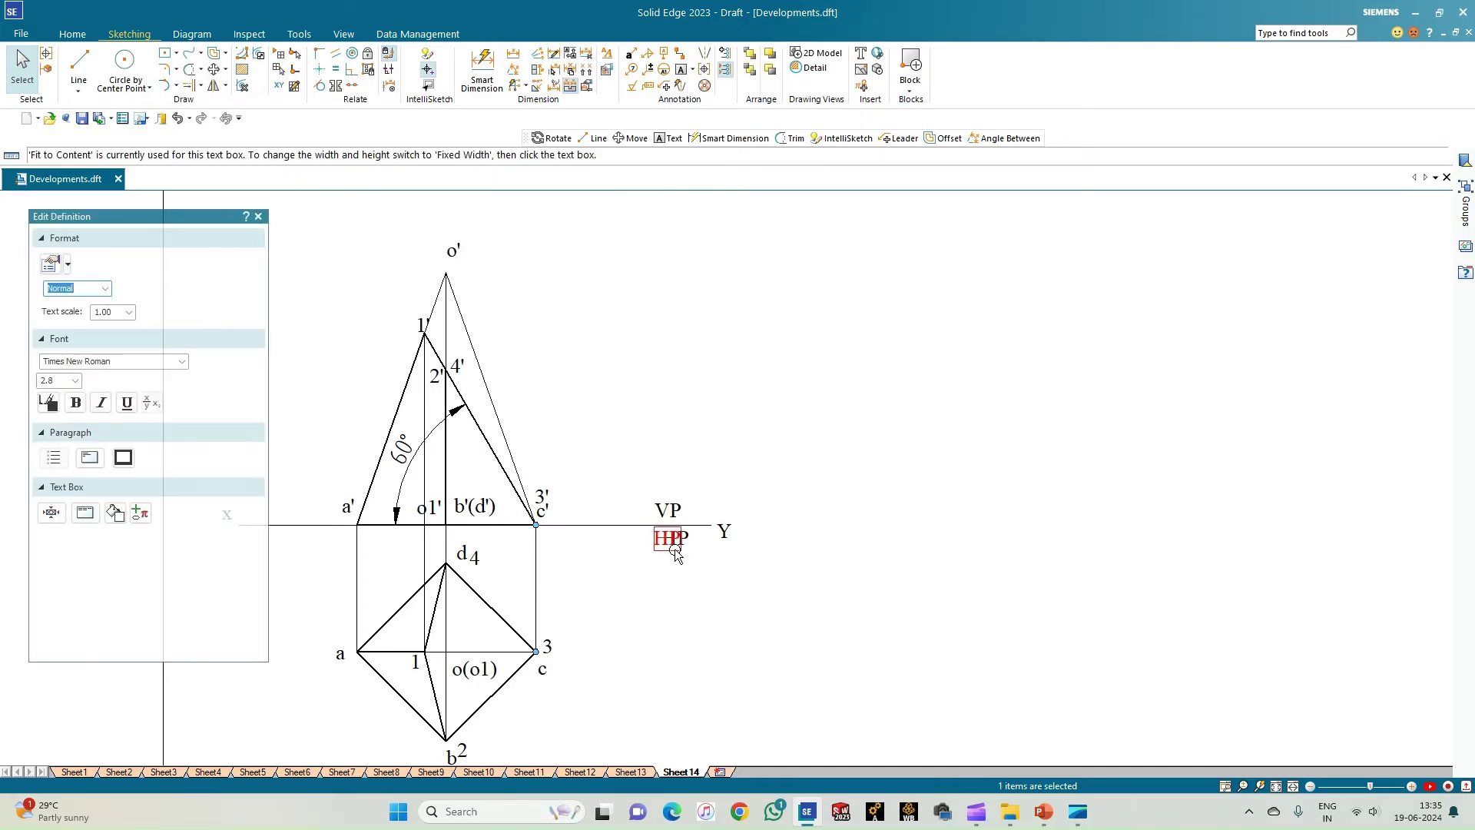
pyautogui.press('Escape')
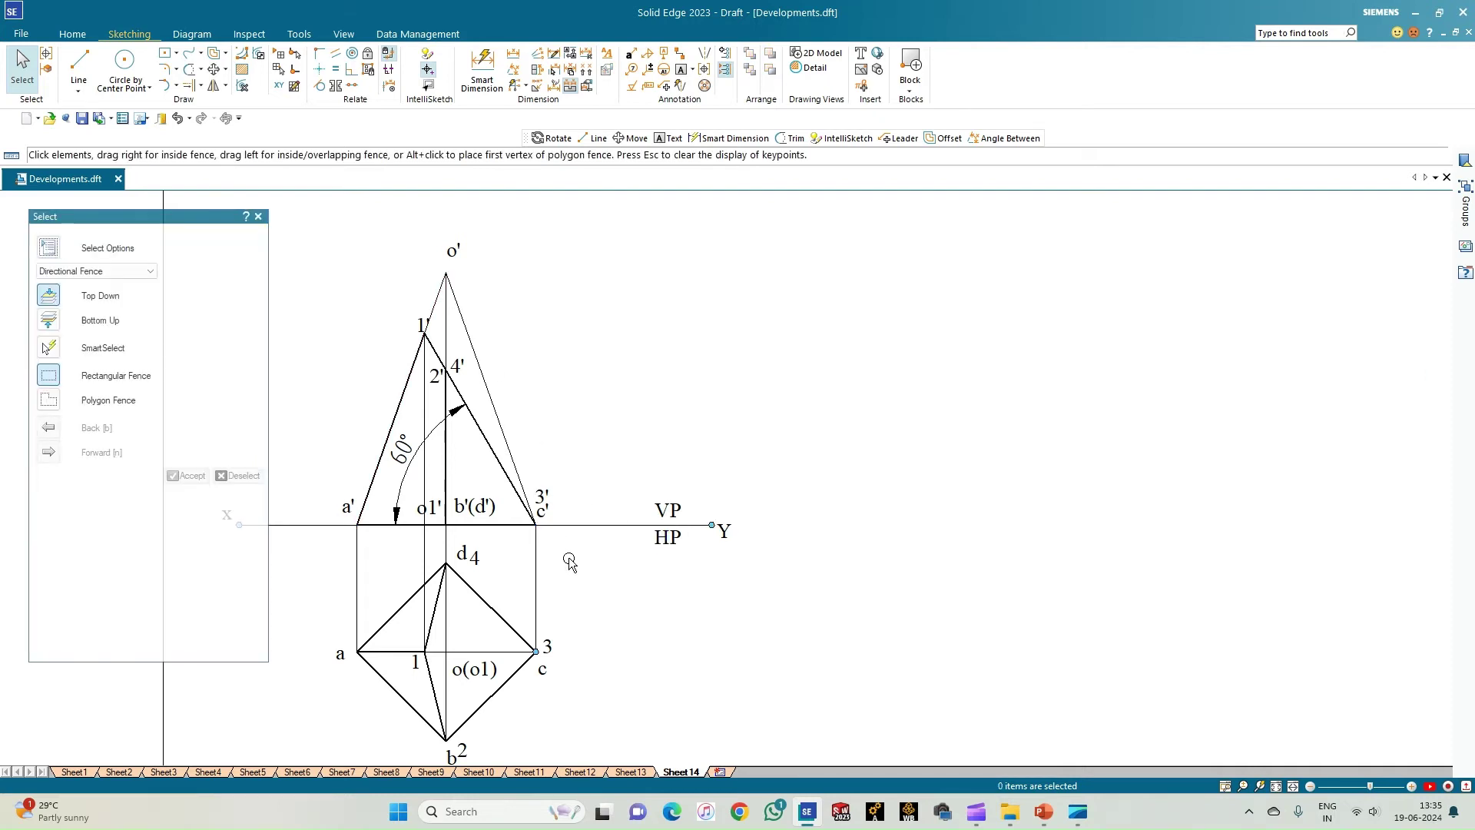
# Step: Dimension the elevation edge o'c' with its 53.03 true length
pyautogui.click(482, 69)
pyautogui.click(472, 351)
pyautogui.click(572, 414)
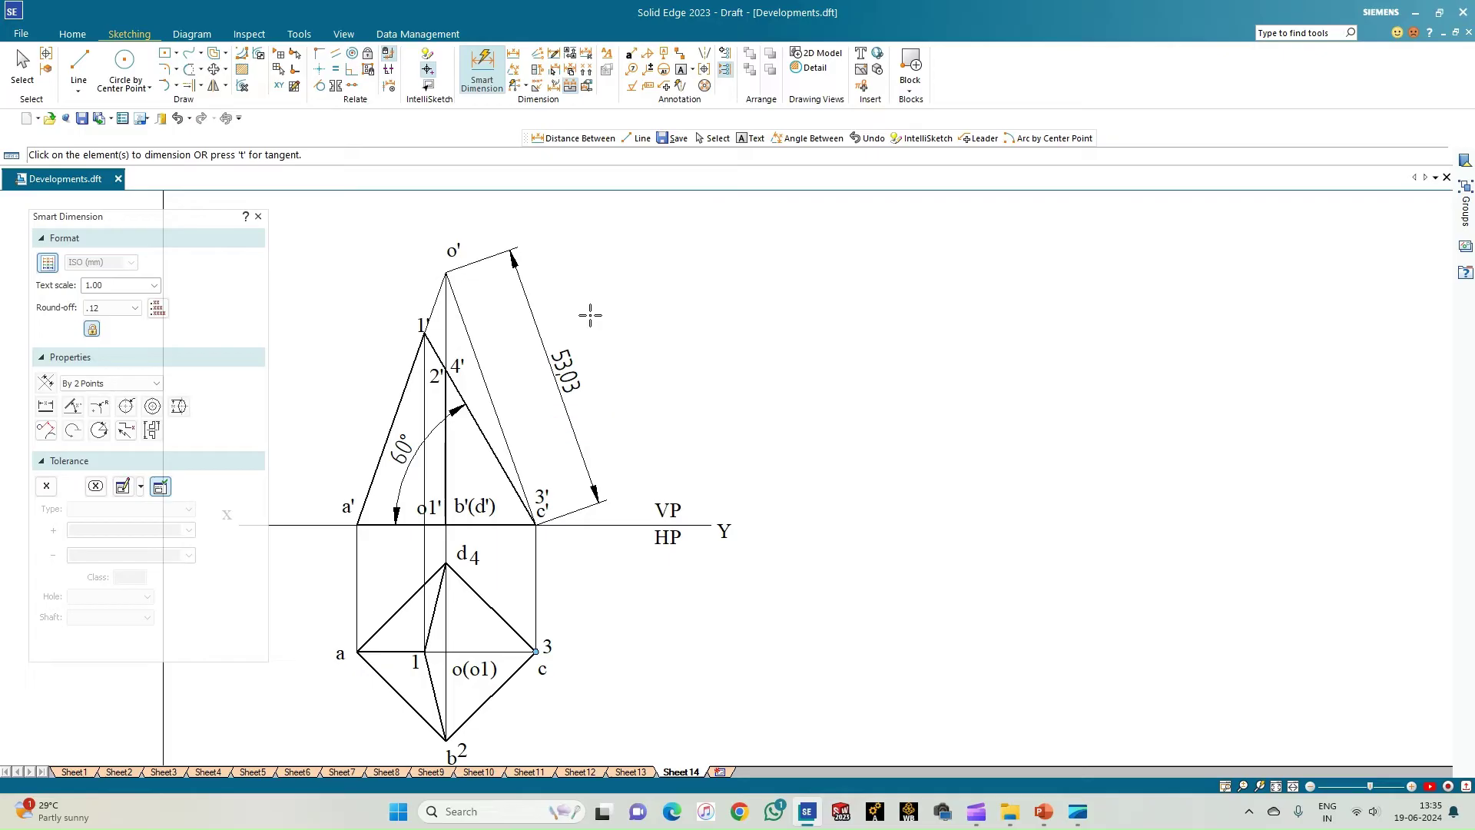
# Step: Draw a thin 0.13 mm, 53.03 radius centre-point arc to the right of both views
pyautogui.click(79, 66)
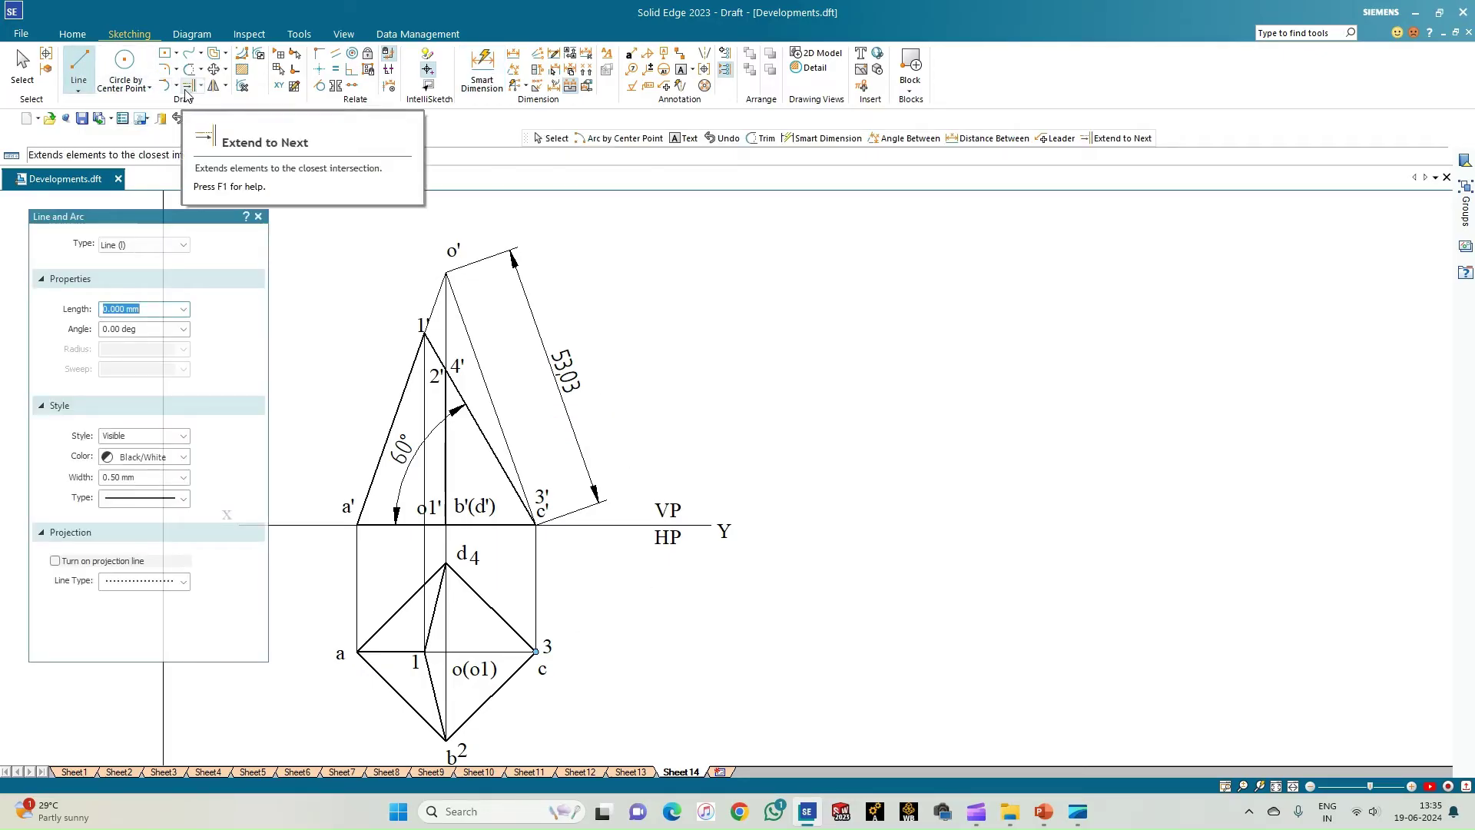
pyautogui.click(185, 479)
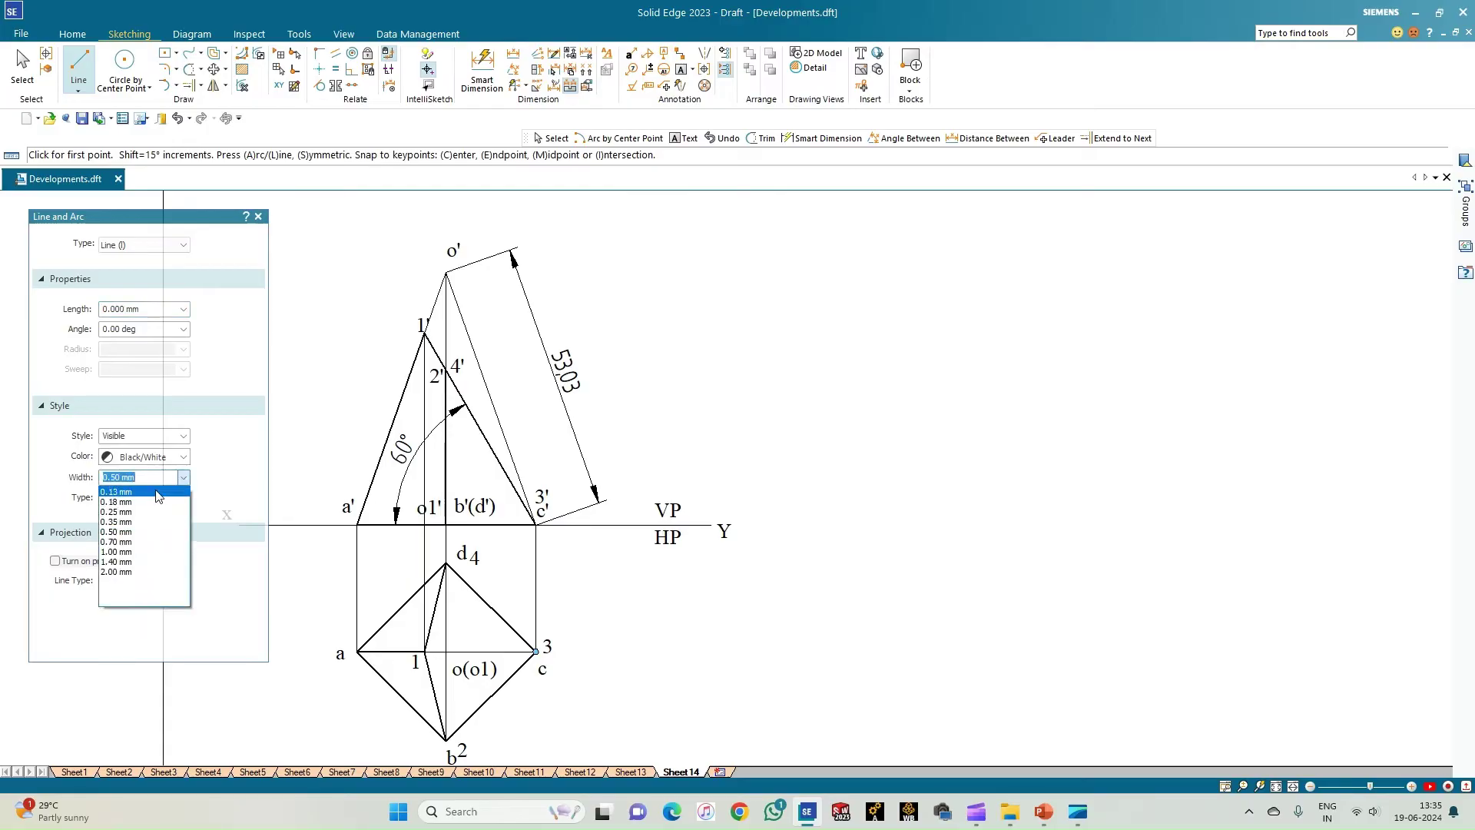
pyautogui.click(158, 493)
pyautogui.click(178, 87)
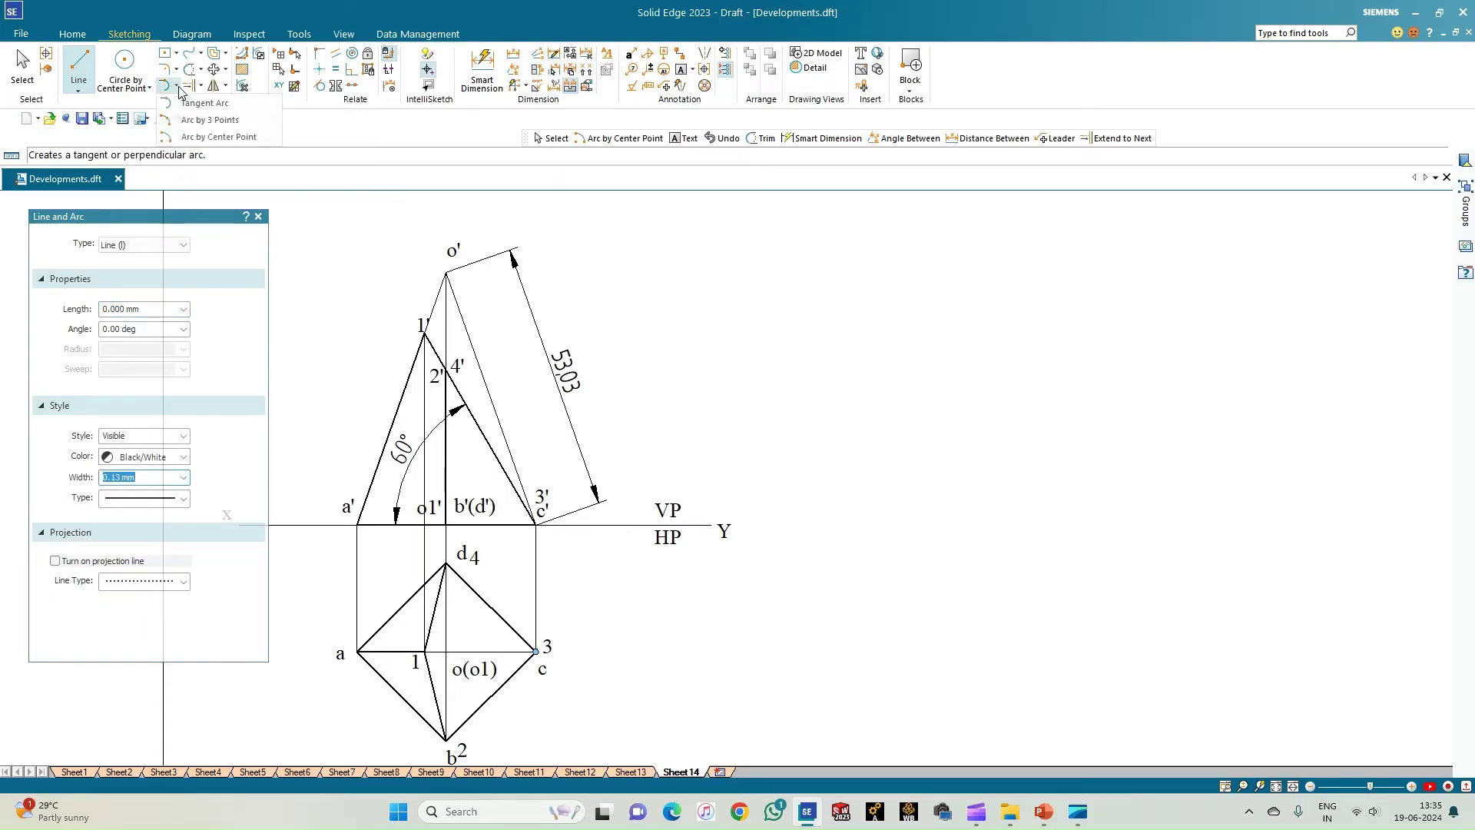
pyautogui.click(219, 136)
pyautogui.scroll(-1, 969, 381)
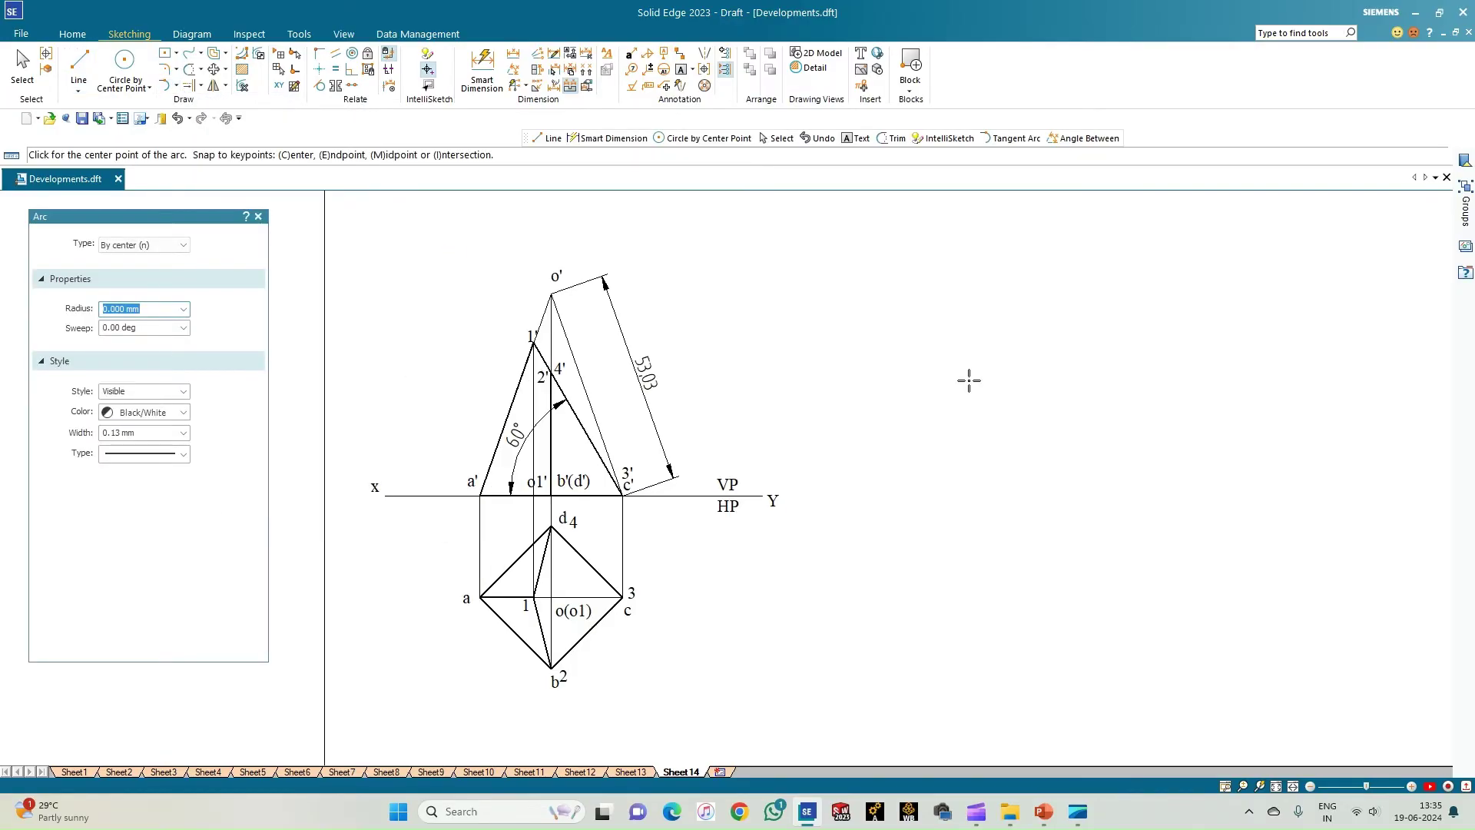
pyautogui.click(1236, 300)
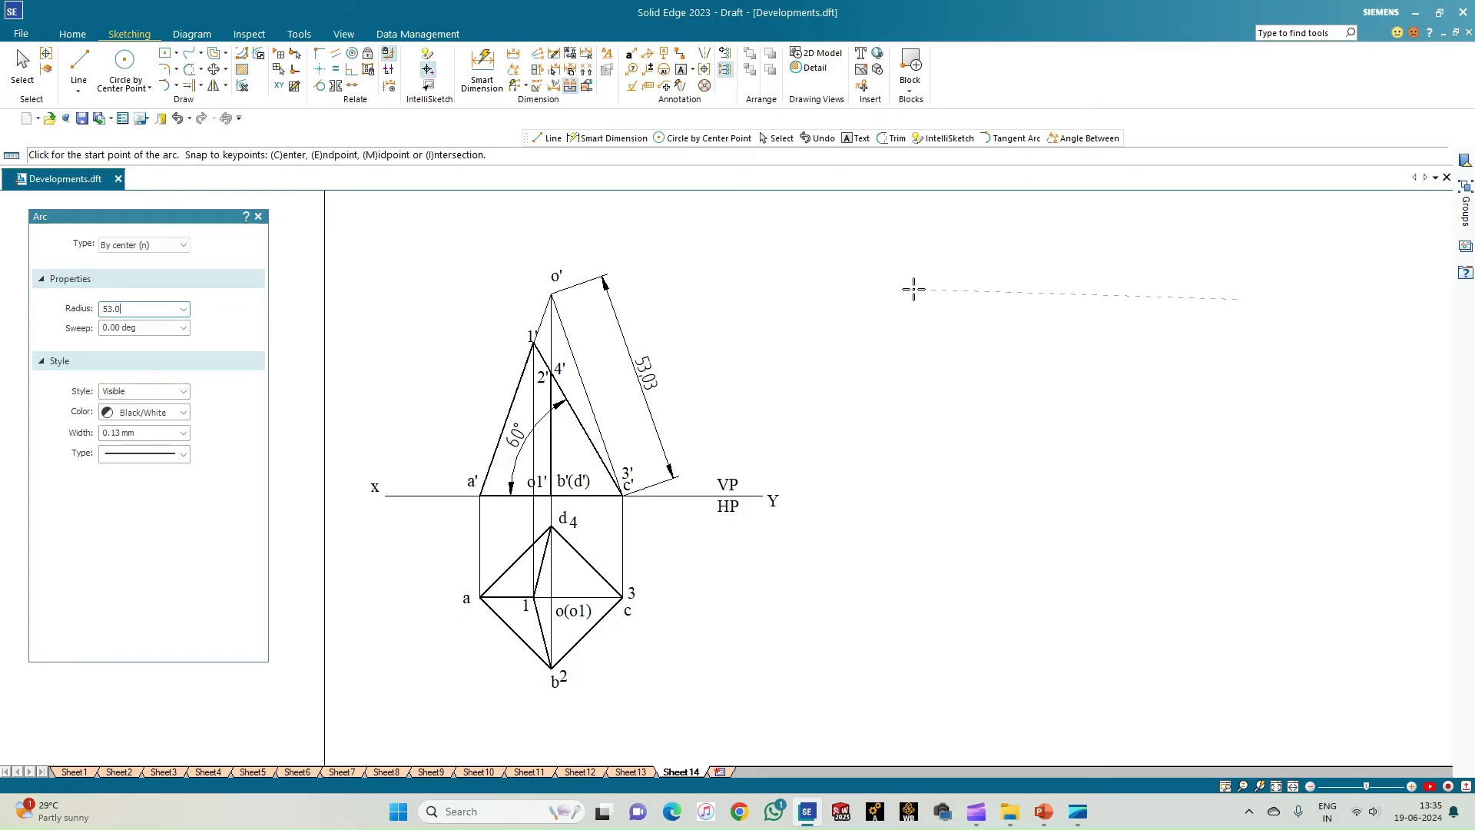
pyautogui.click(914, 290)
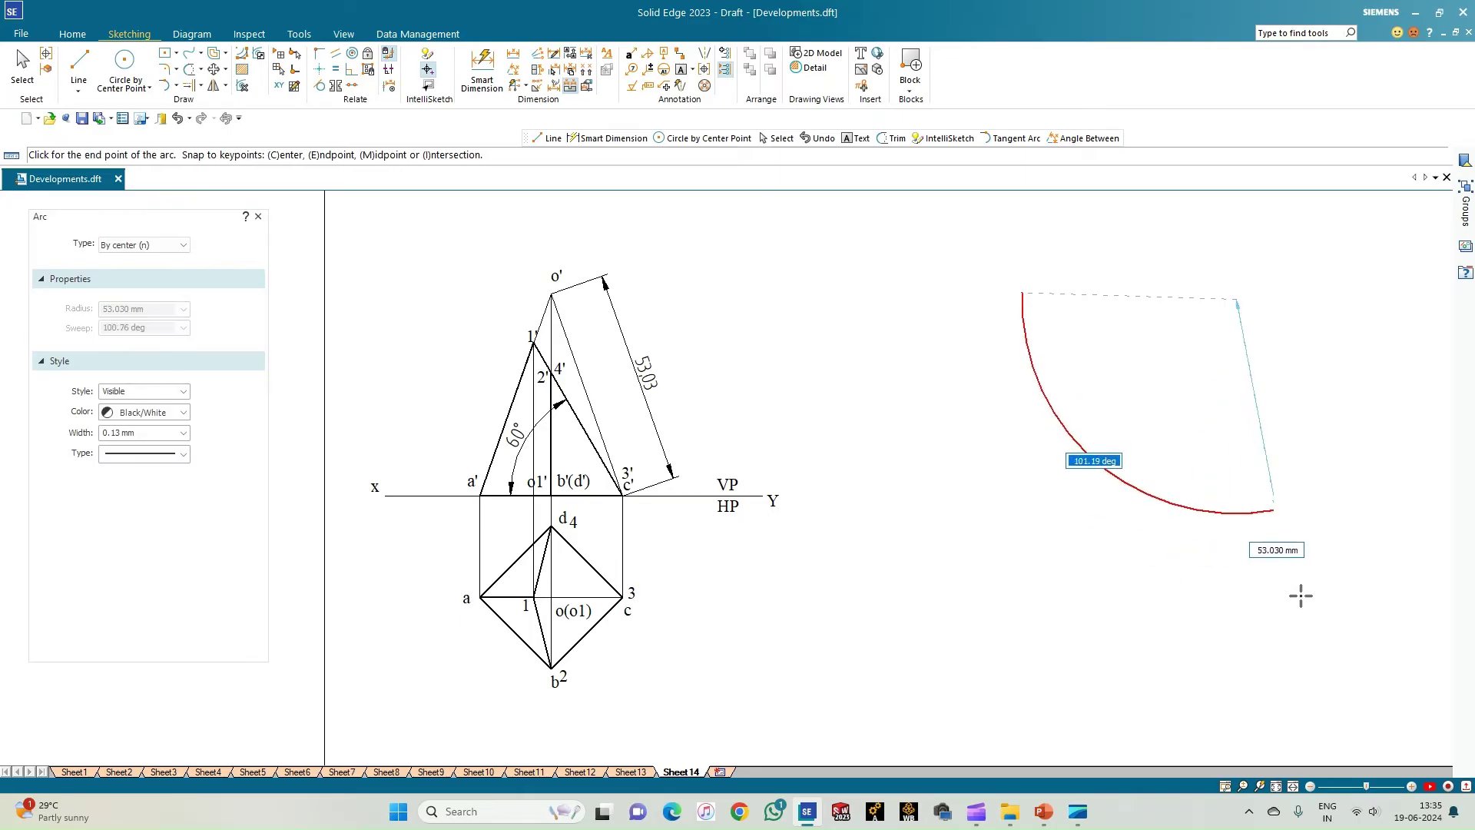
pyautogui.click(1391, 296)
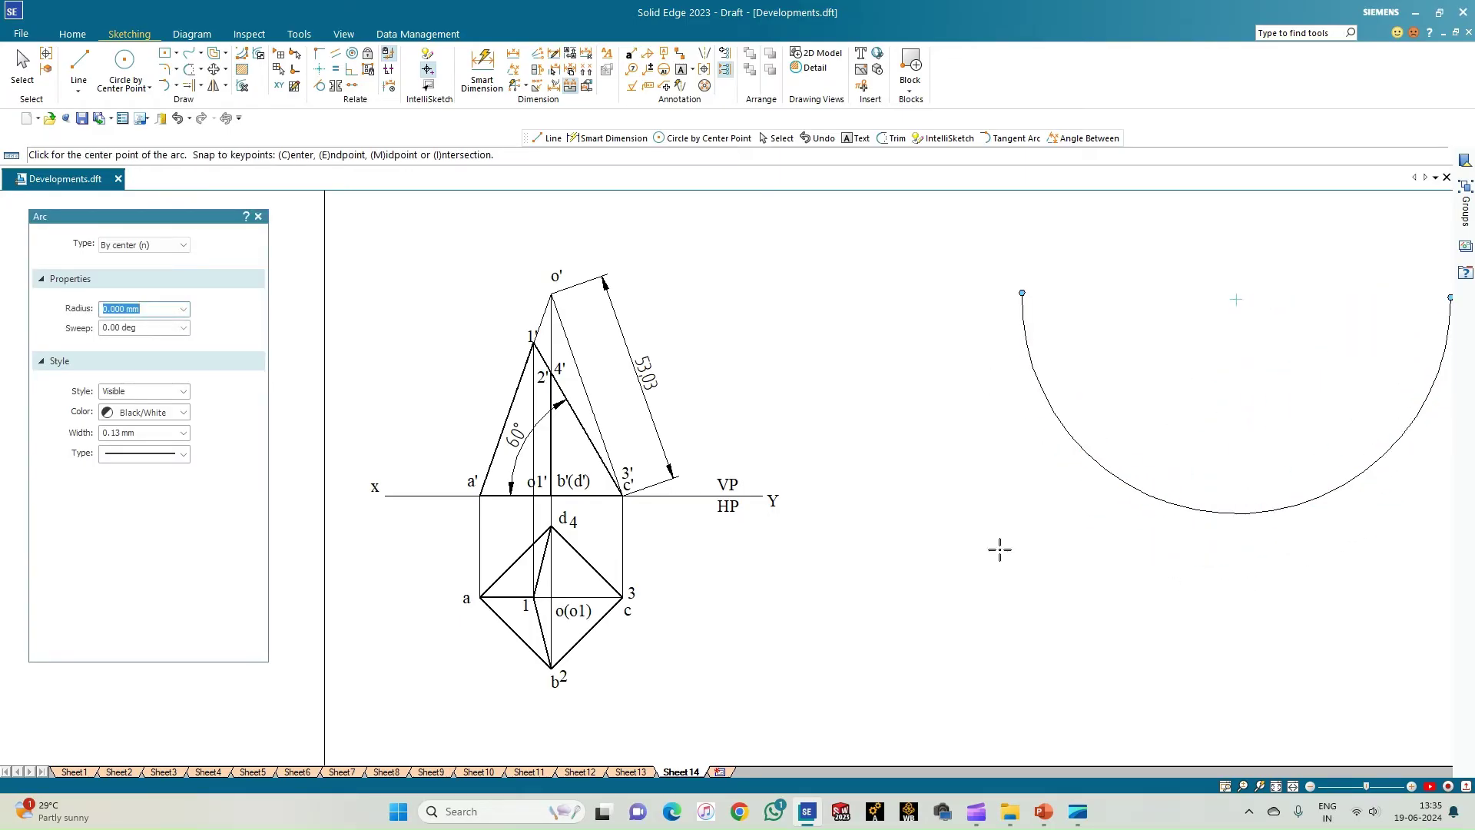
pyautogui.click(79, 64)
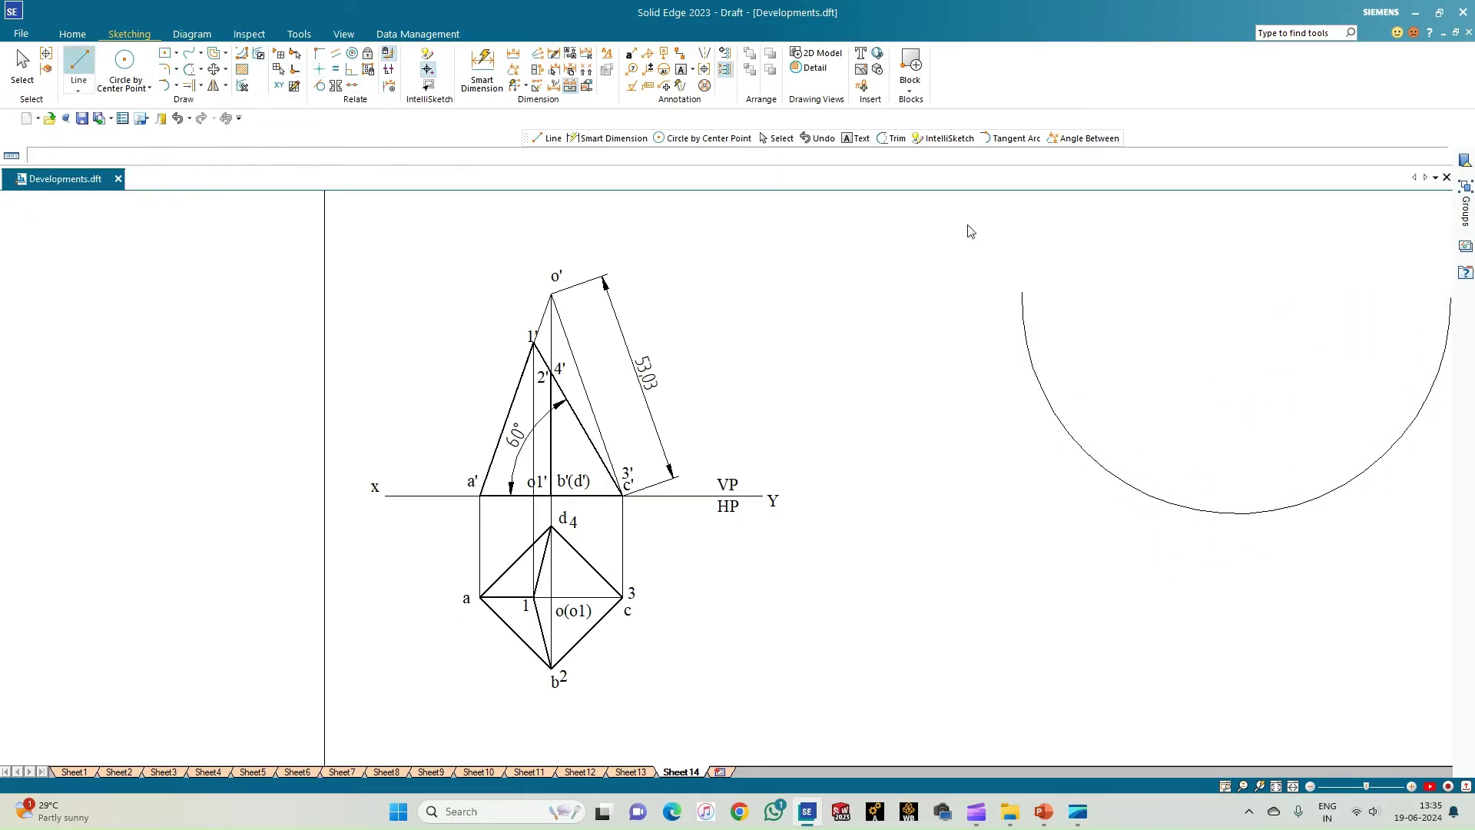
# Step: Draw a radius line from the arc's centre to its left end and trim the arc past it
pyautogui.click(1021, 291)
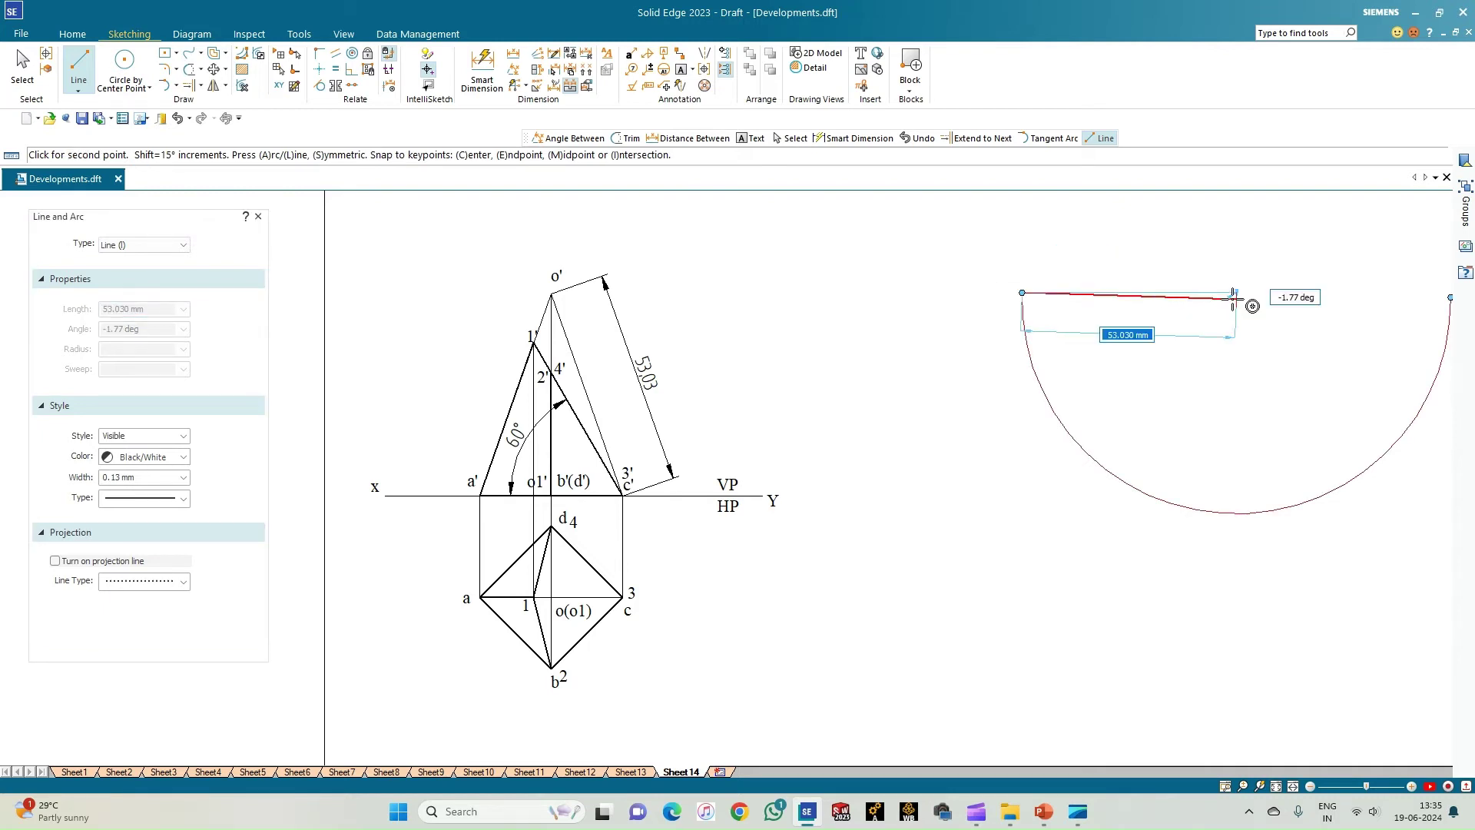
pyautogui.rightClick(1254, 305)
pyautogui.click(1235, 299)
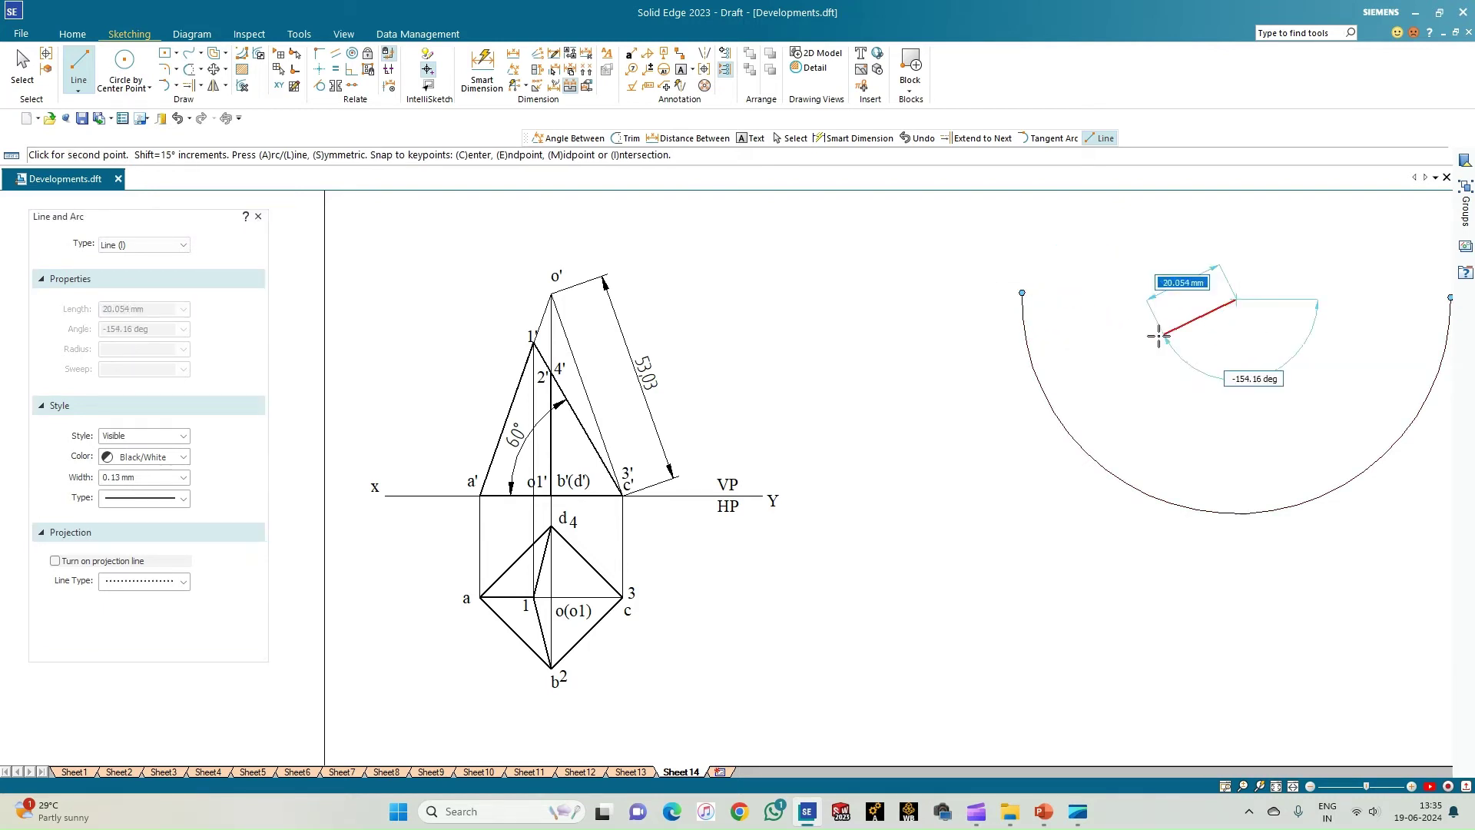
pyautogui.click(1040, 391)
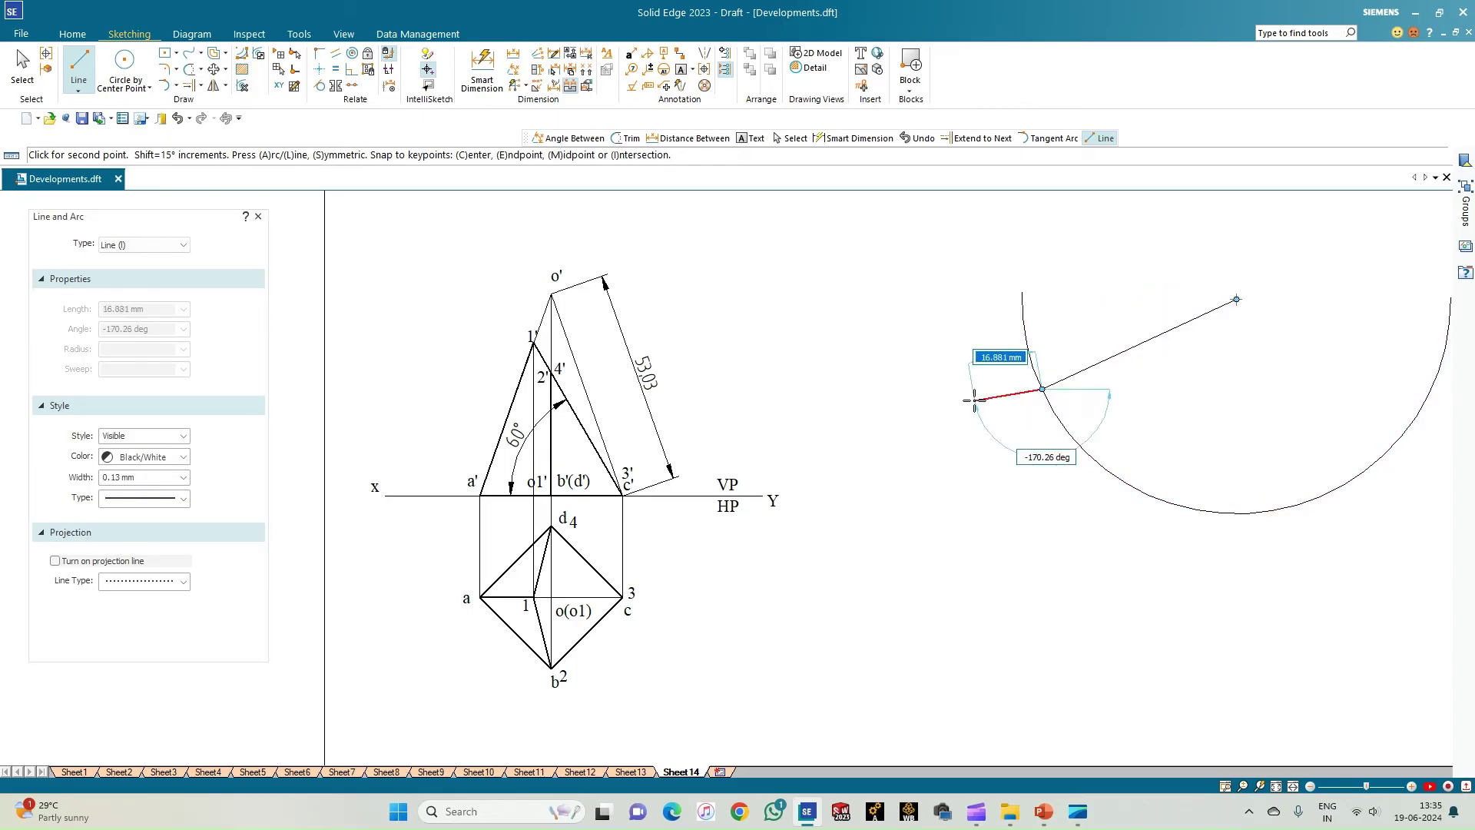
pyautogui.click(191, 72)
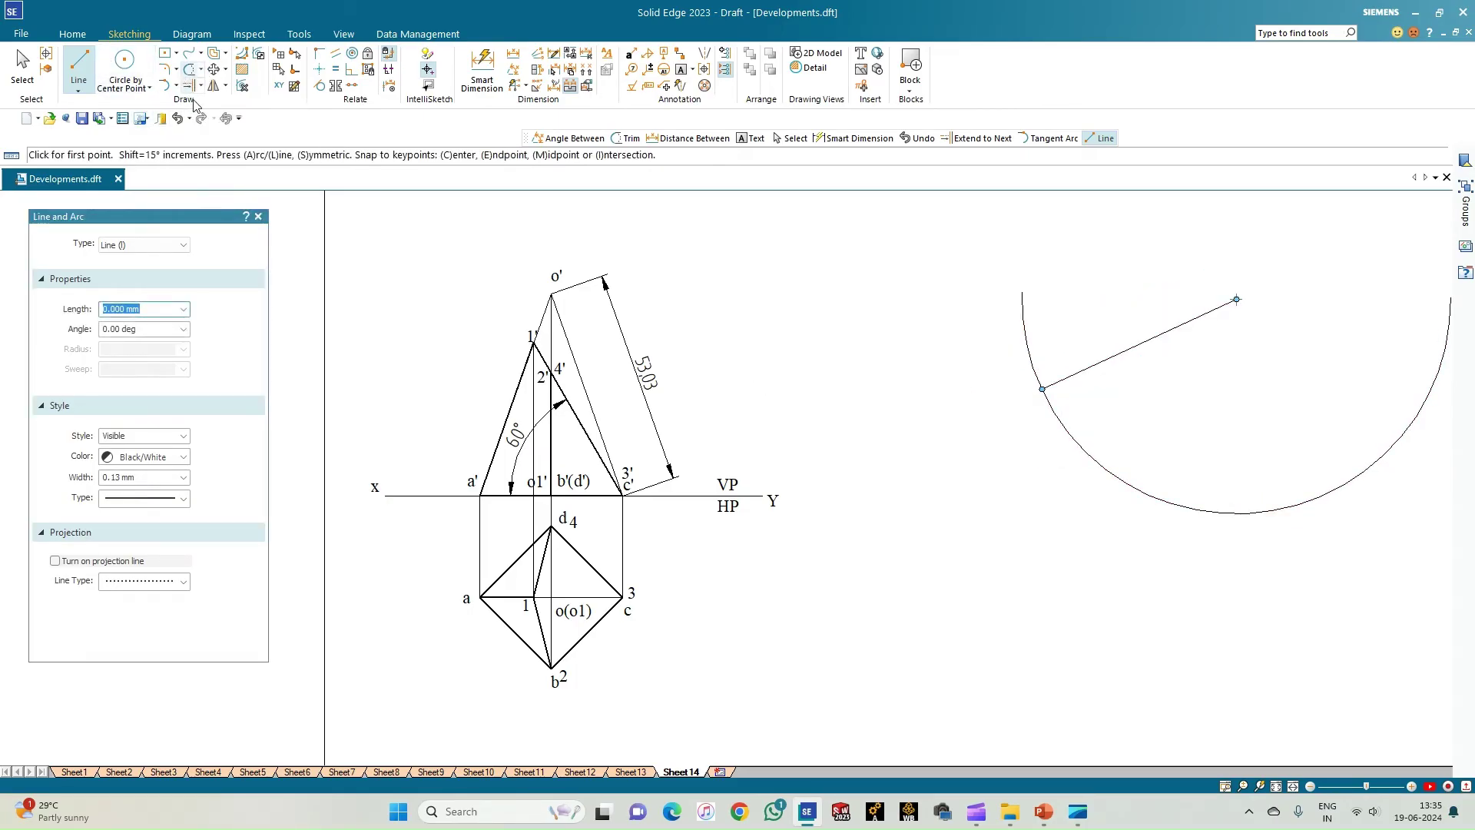
pyautogui.click(1023, 315)
pyautogui.click(79, 66)
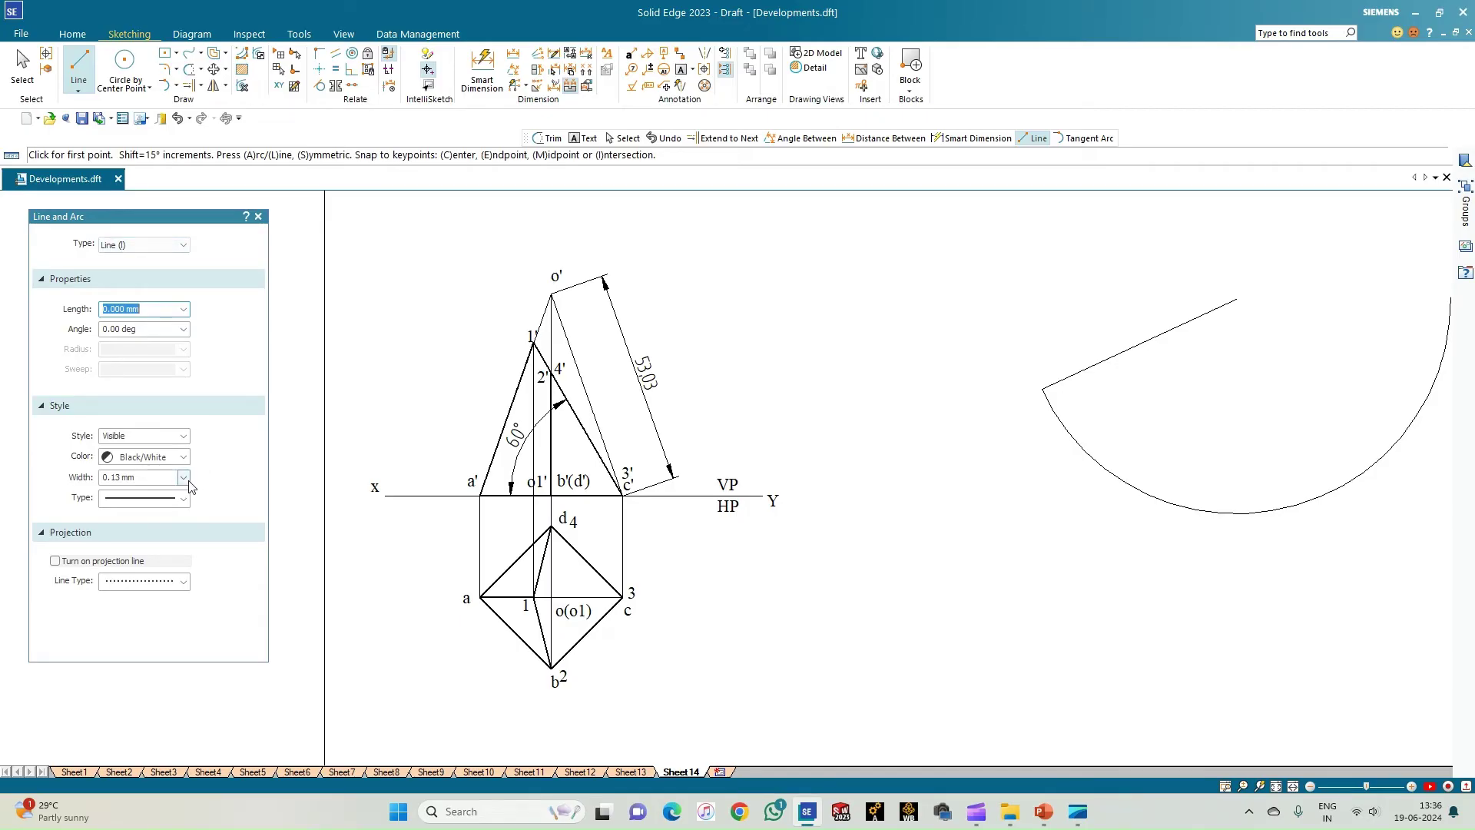
# Step: Draw the first two 25 mm radius arcs, starting where the radius line meets the large arc
pyautogui.click(167, 87)
pyautogui.click(176, 86)
pyautogui.click(198, 144)
pyautogui.click(1037, 388)
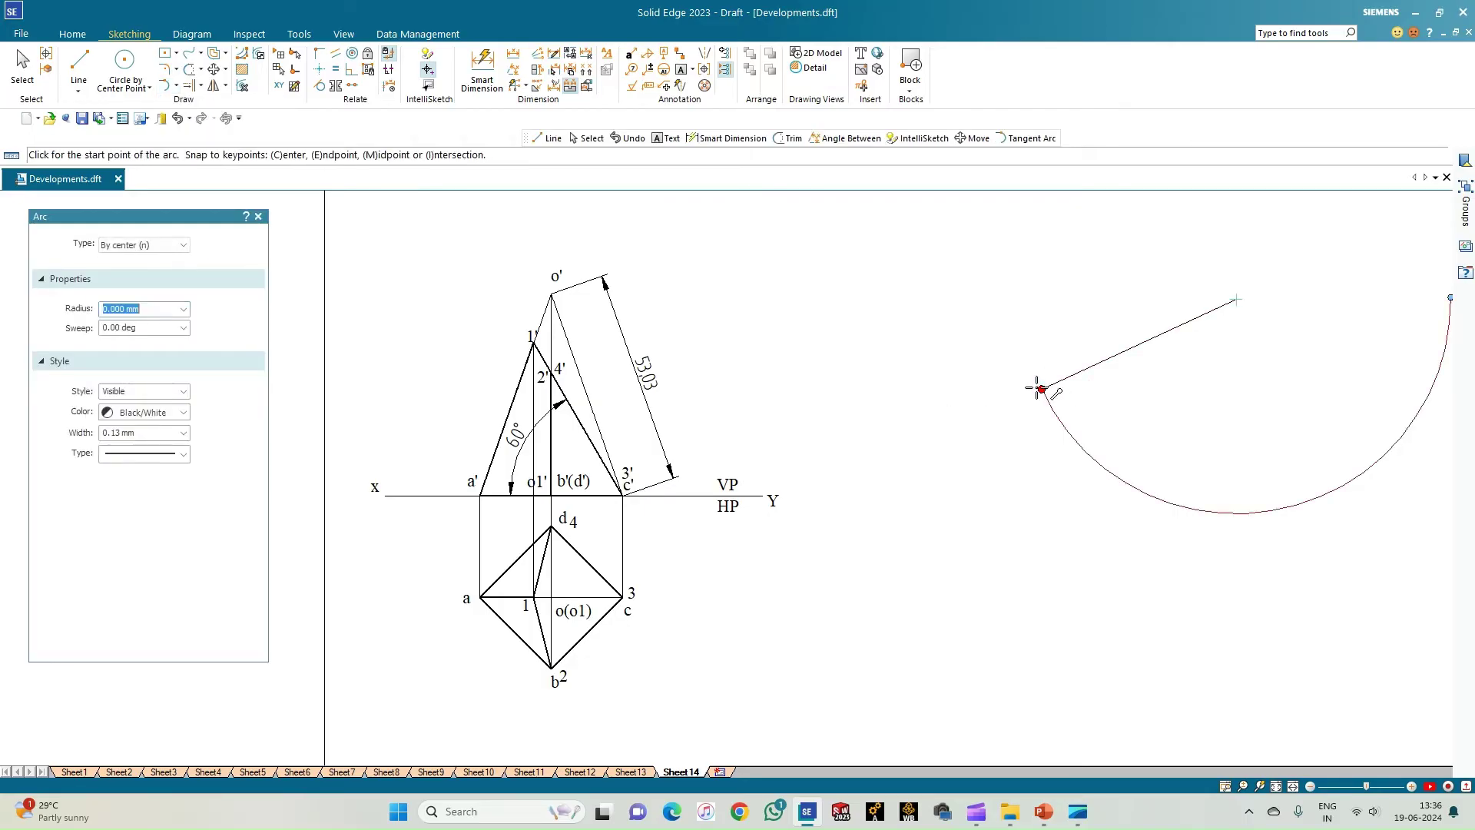
pyautogui.write('25')
pyautogui.press('Return')
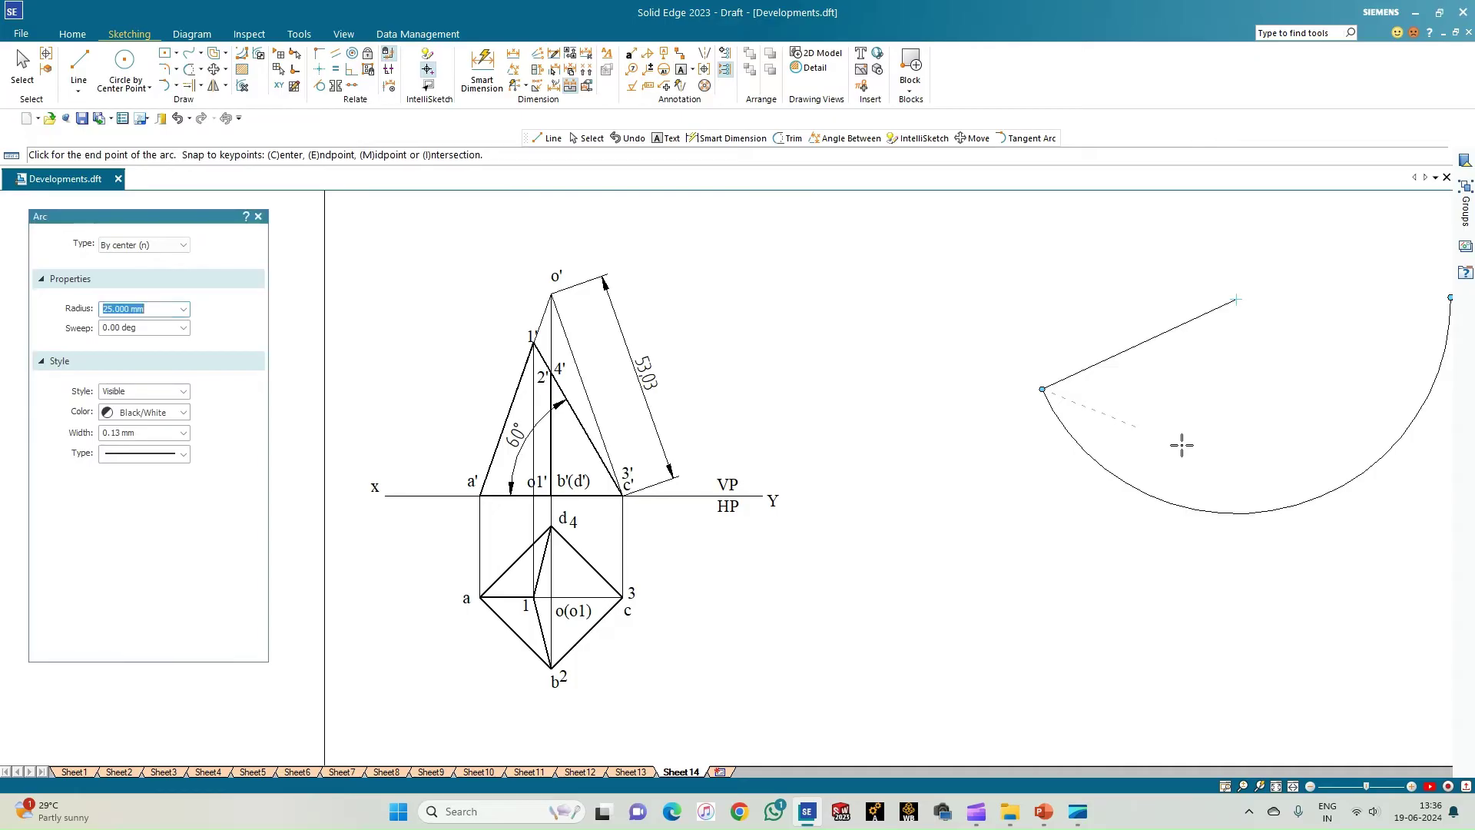
pyautogui.click(1179, 442)
pyautogui.click(1066, 492)
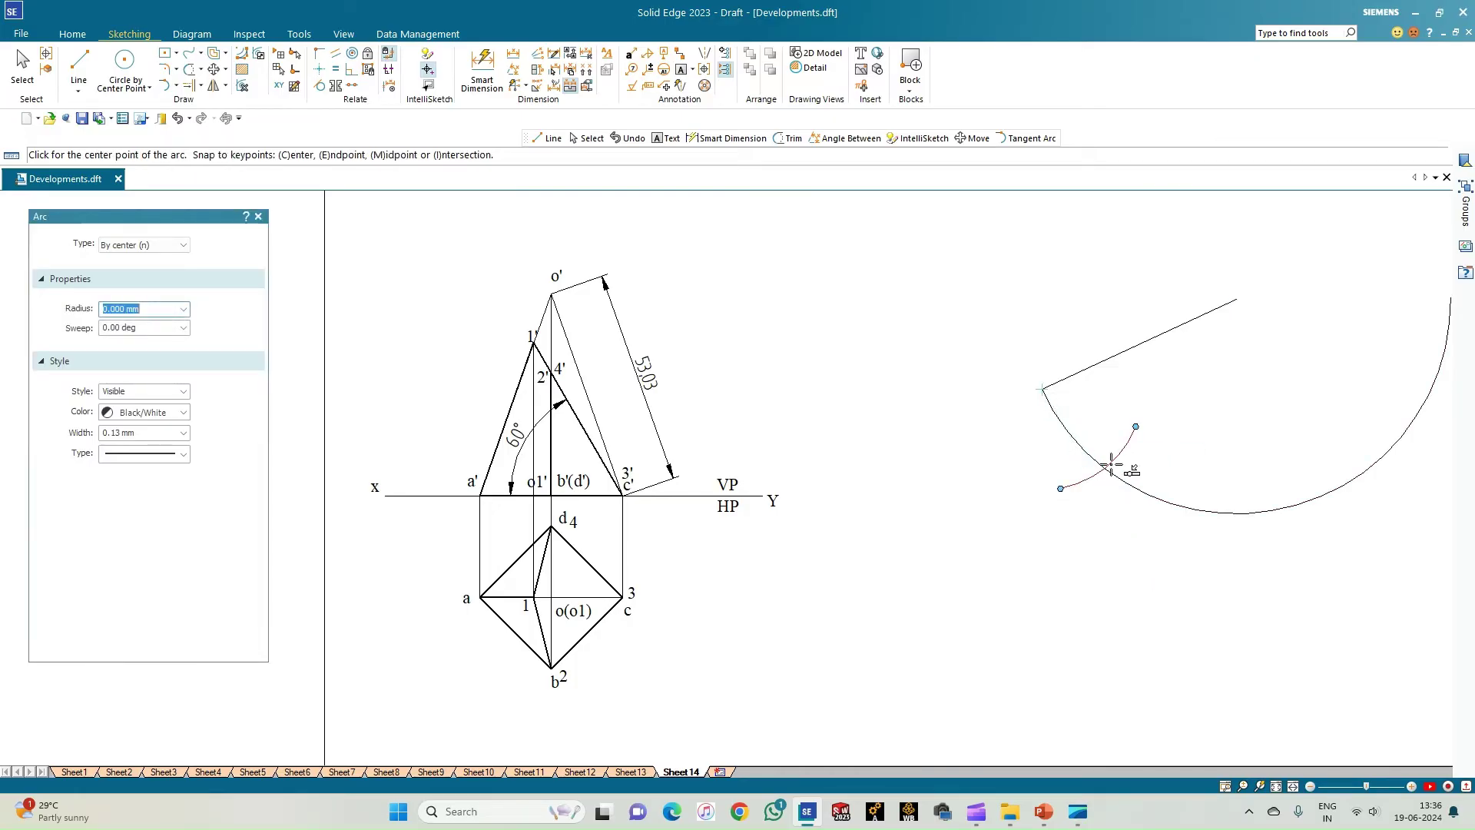
pyautogui.scroll(3, 1106, 471)
pyautogui.click(1099, 476)
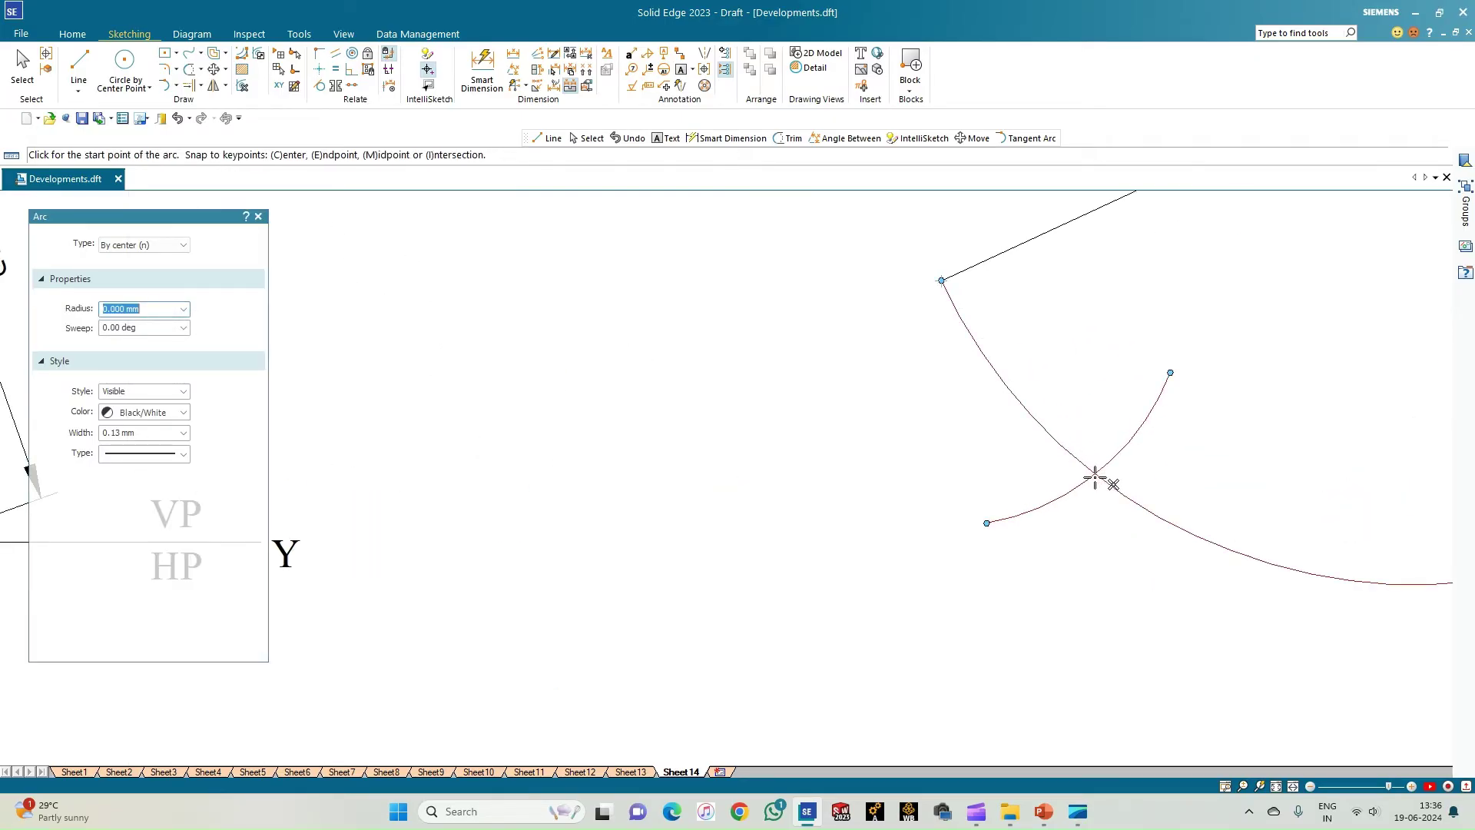
pyautogui.scroll(-2, 1097, 476)
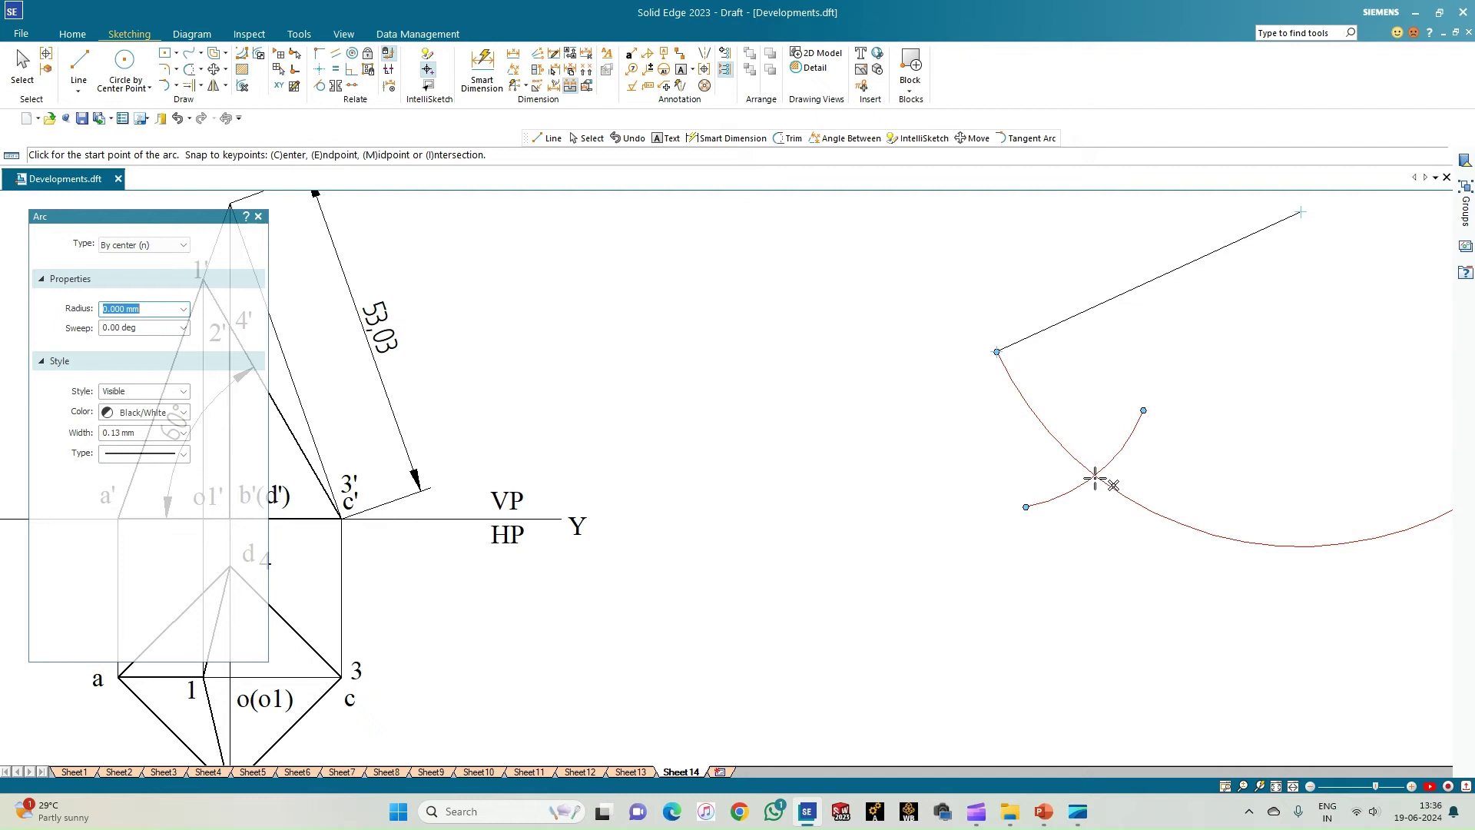
pyautogui.click(1309, 482)
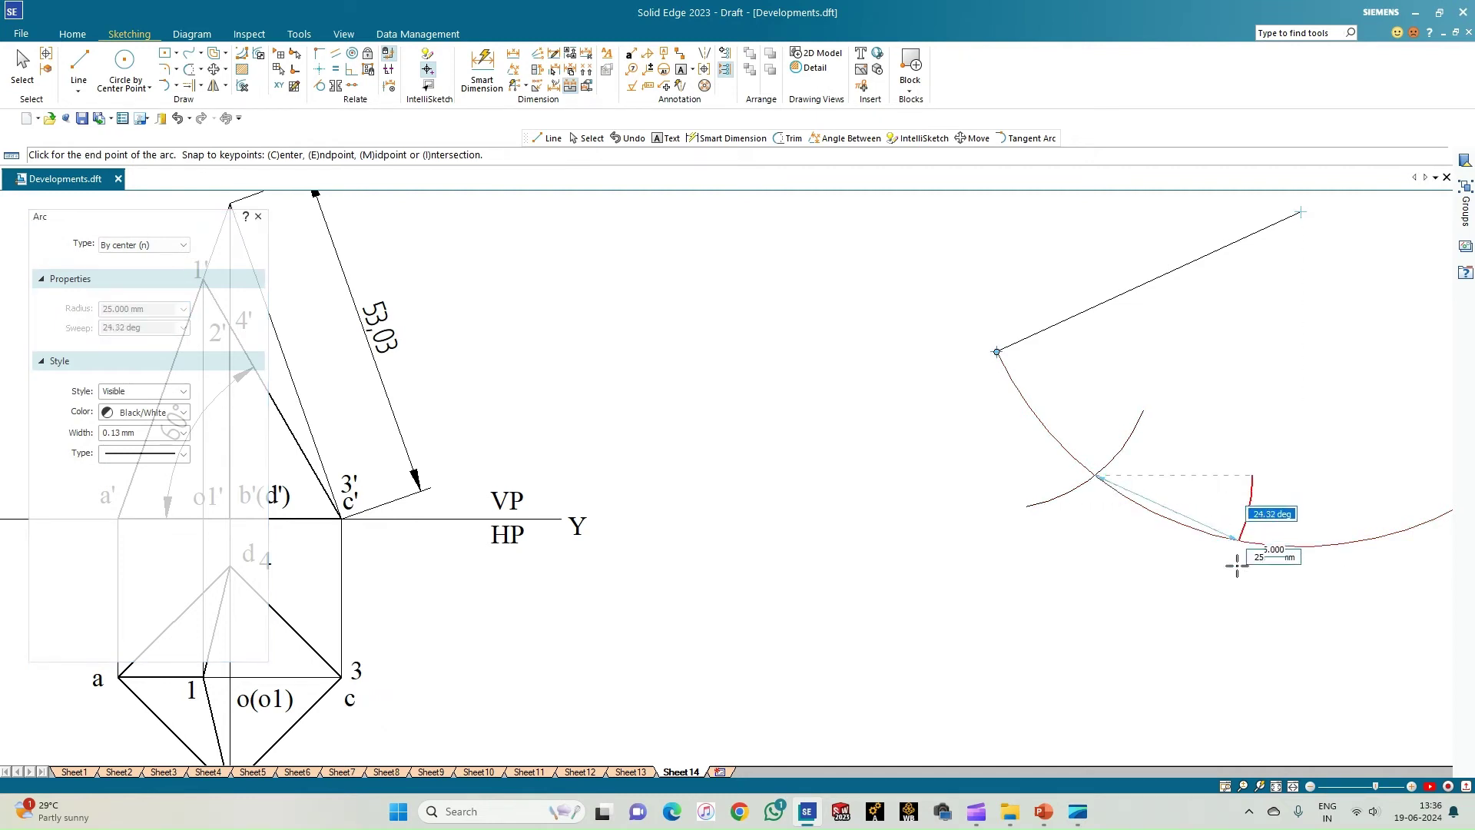
pyautogui.click(1218, 590)
# Step: Draw two more 25 mm arcs centred on the next intersections along the large arc
pyautogui.scroll(-3, 1238, 635)
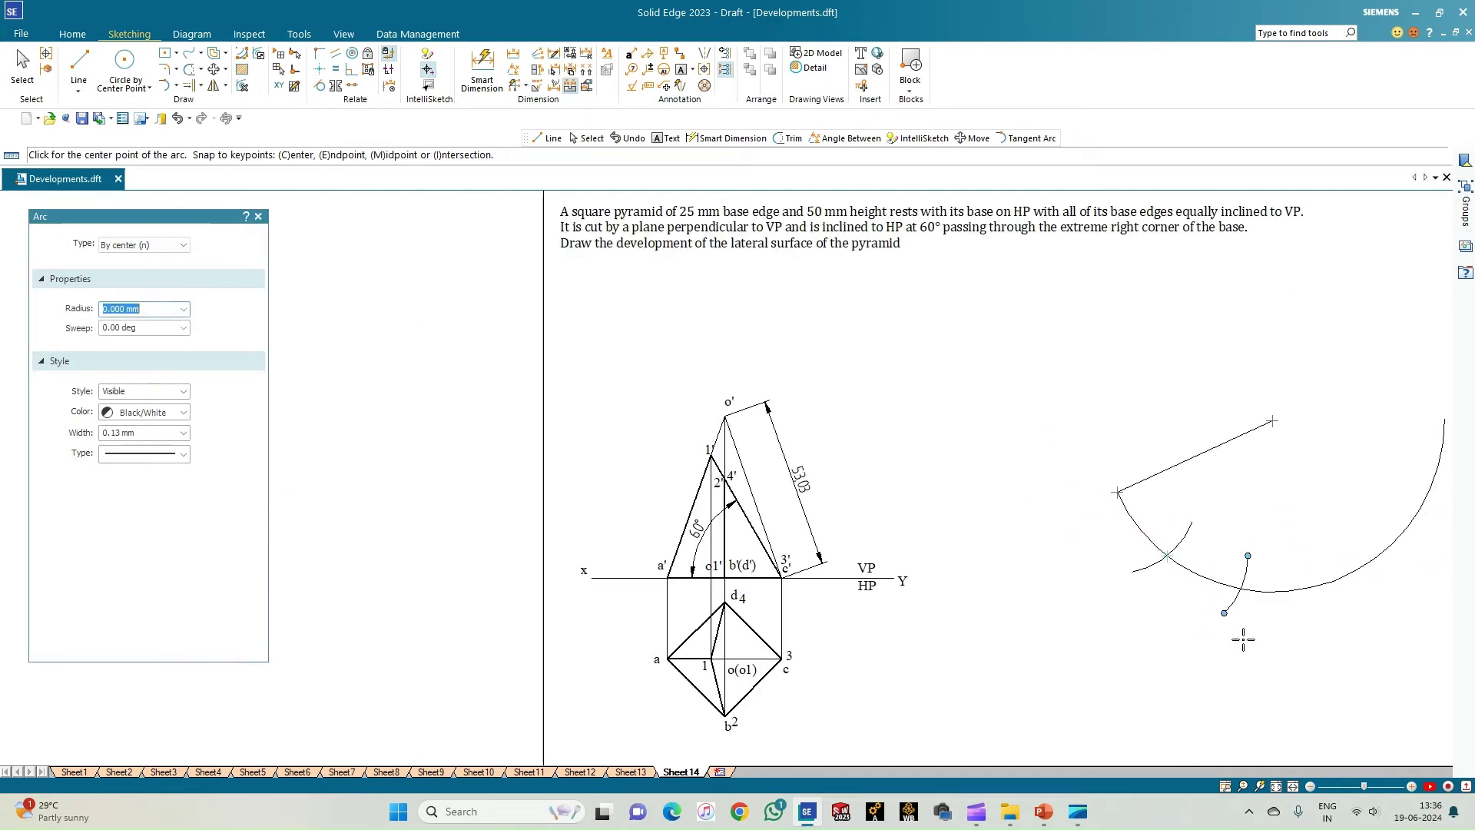
pyautogui.click(1242, 590)
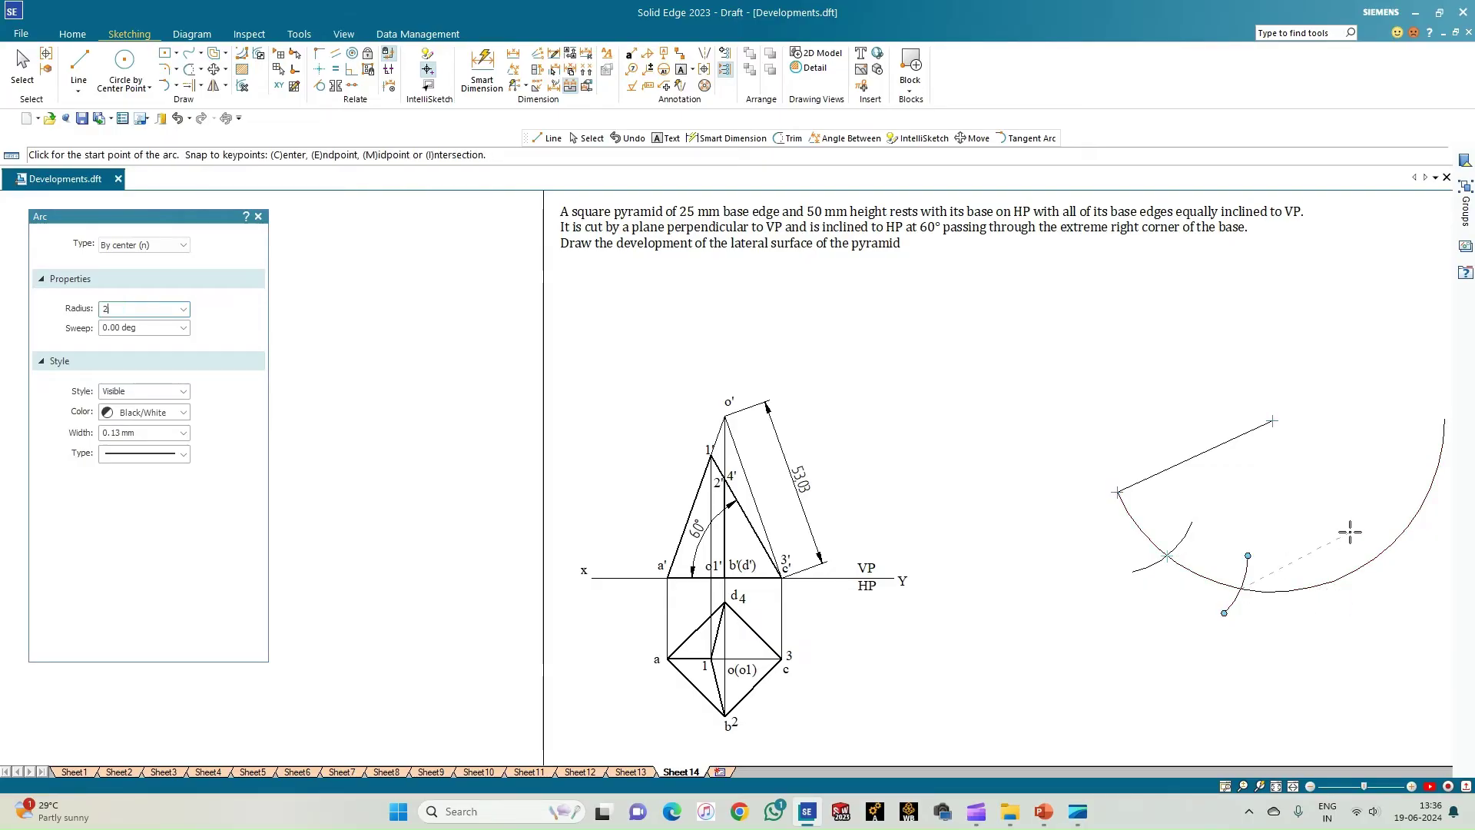
pyautogui.click(1348, 530)
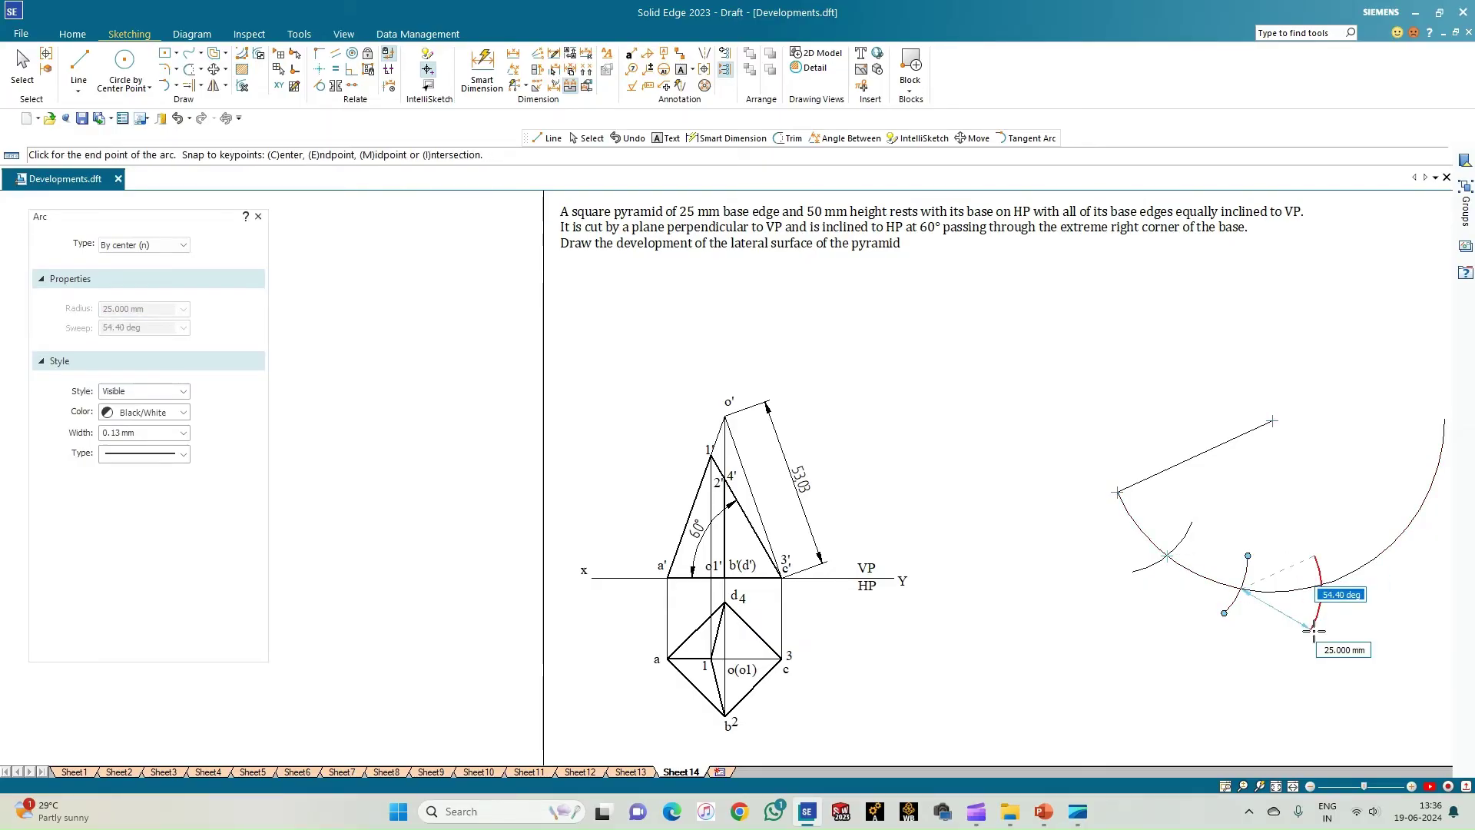
pyautogui.click(1313, 630)
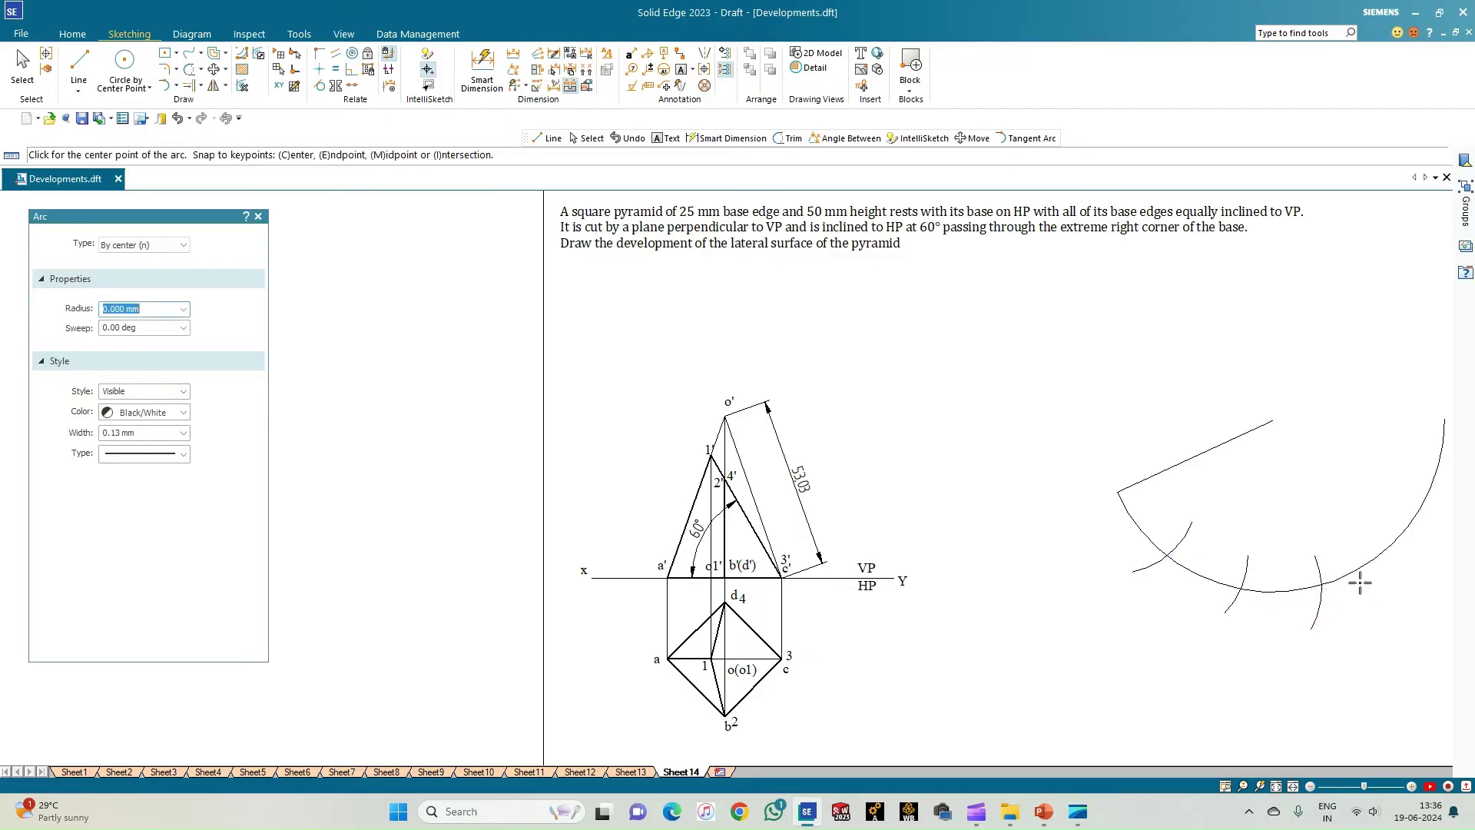
pyautogui.click(1326, 582)
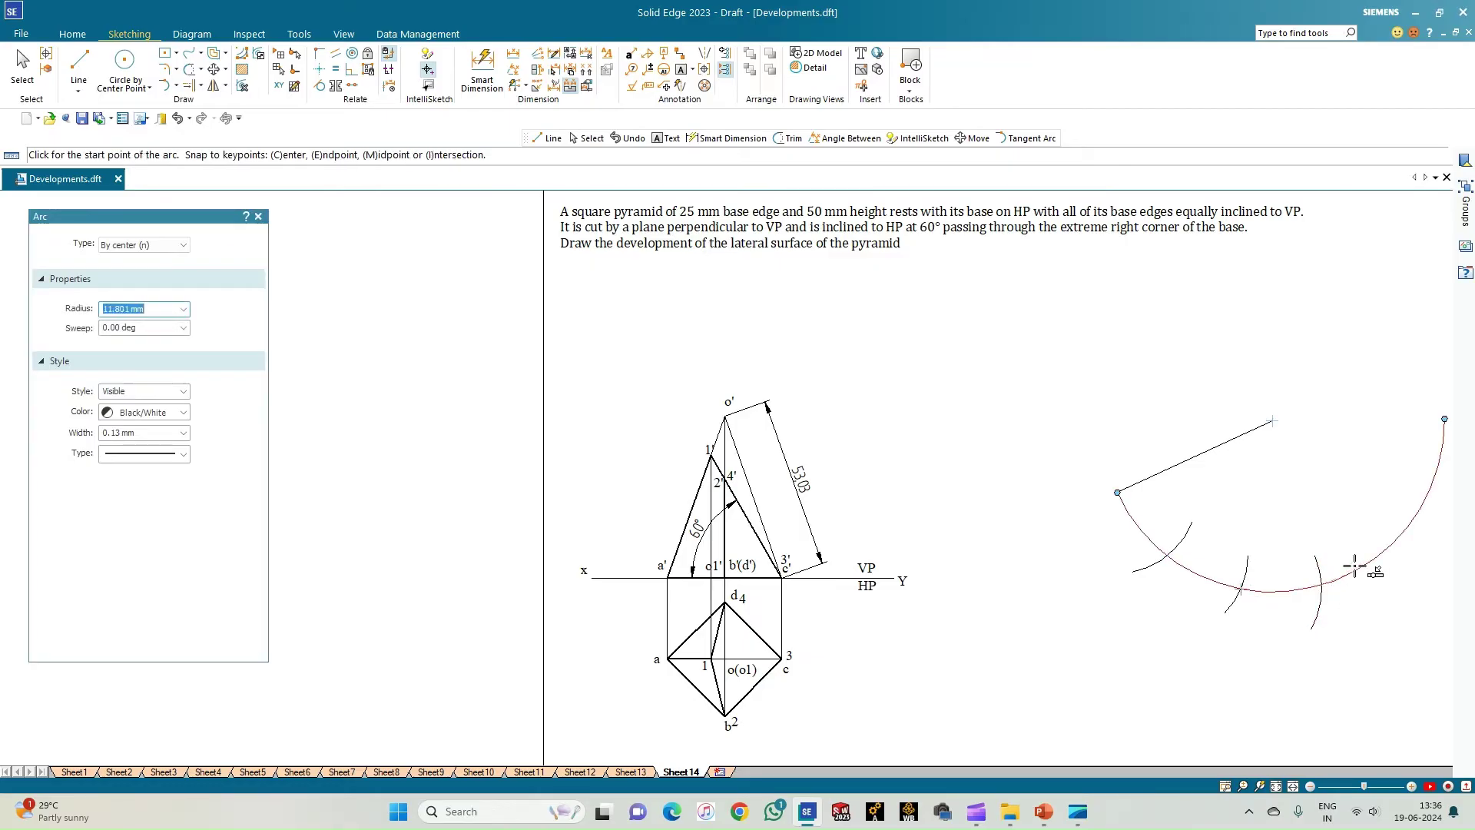
pyautogui.write('25')
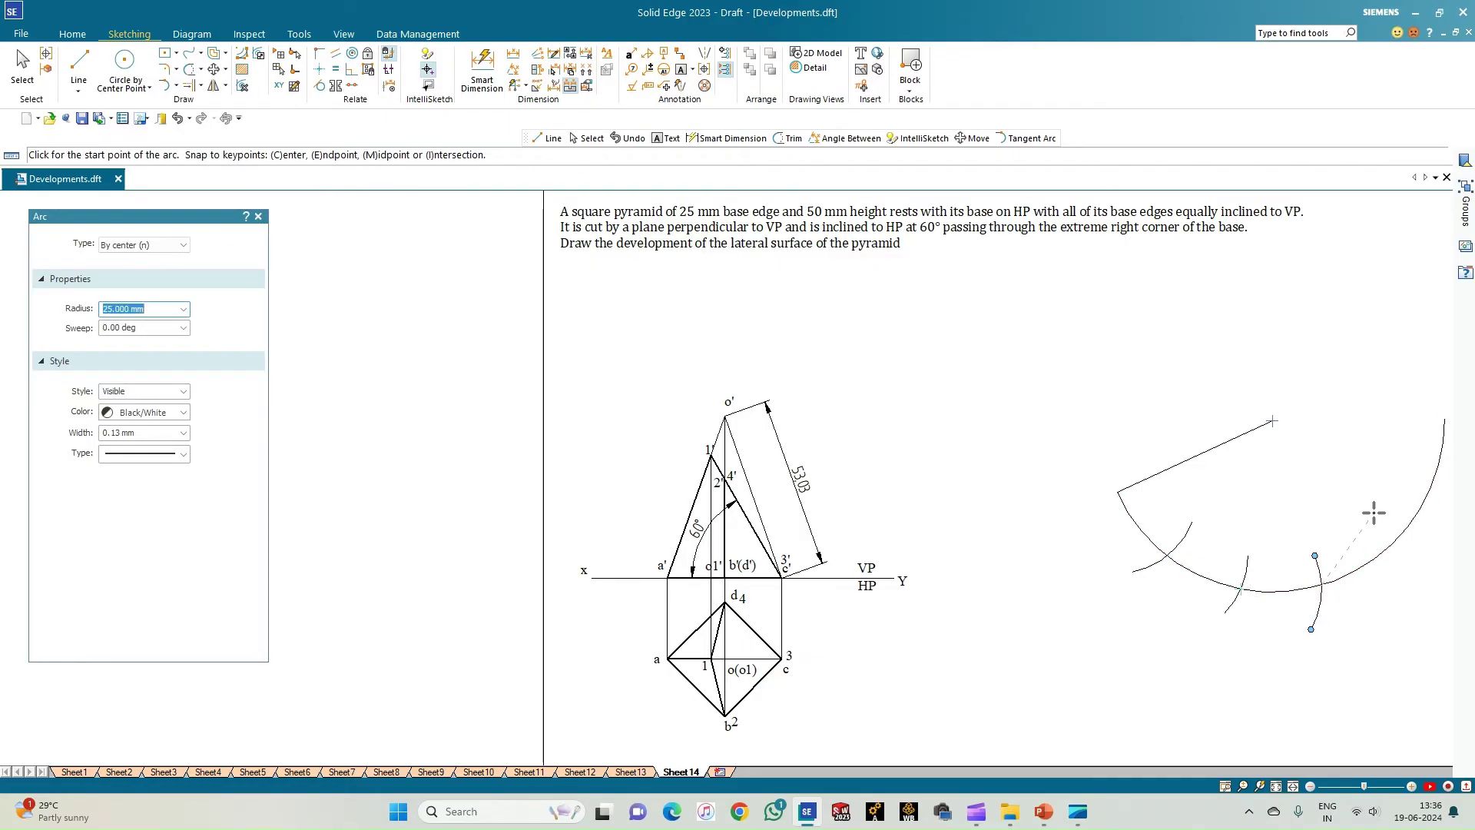
pyautogui.click(1375, 511)
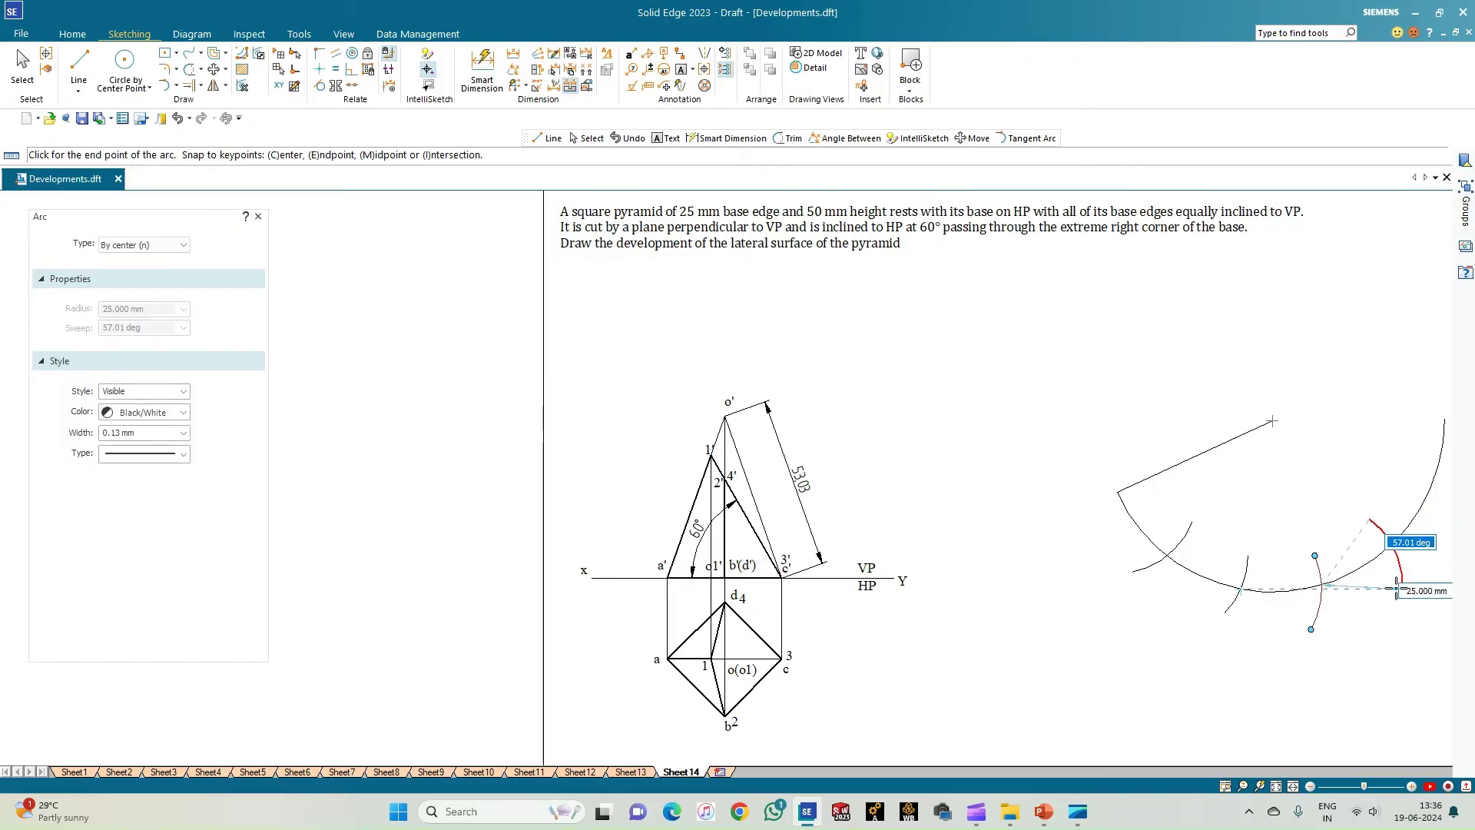
pyautogui.click(1396, 589)
pyautogui.scroll(2, 1386, 599)
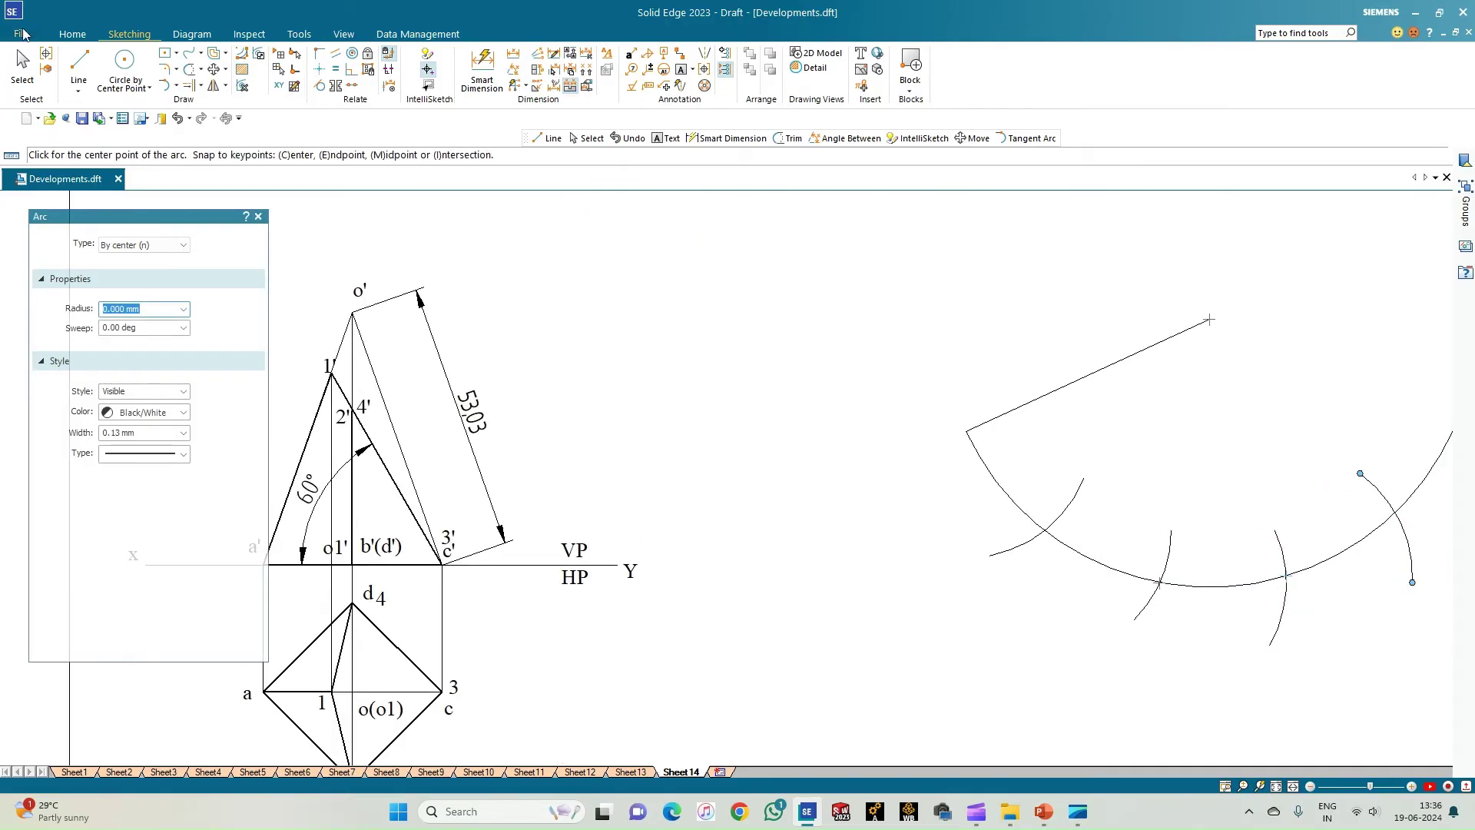
# Step: Draw radial lines joining the development's apex to the division points on the arc
pyautogui.click(79, 61)
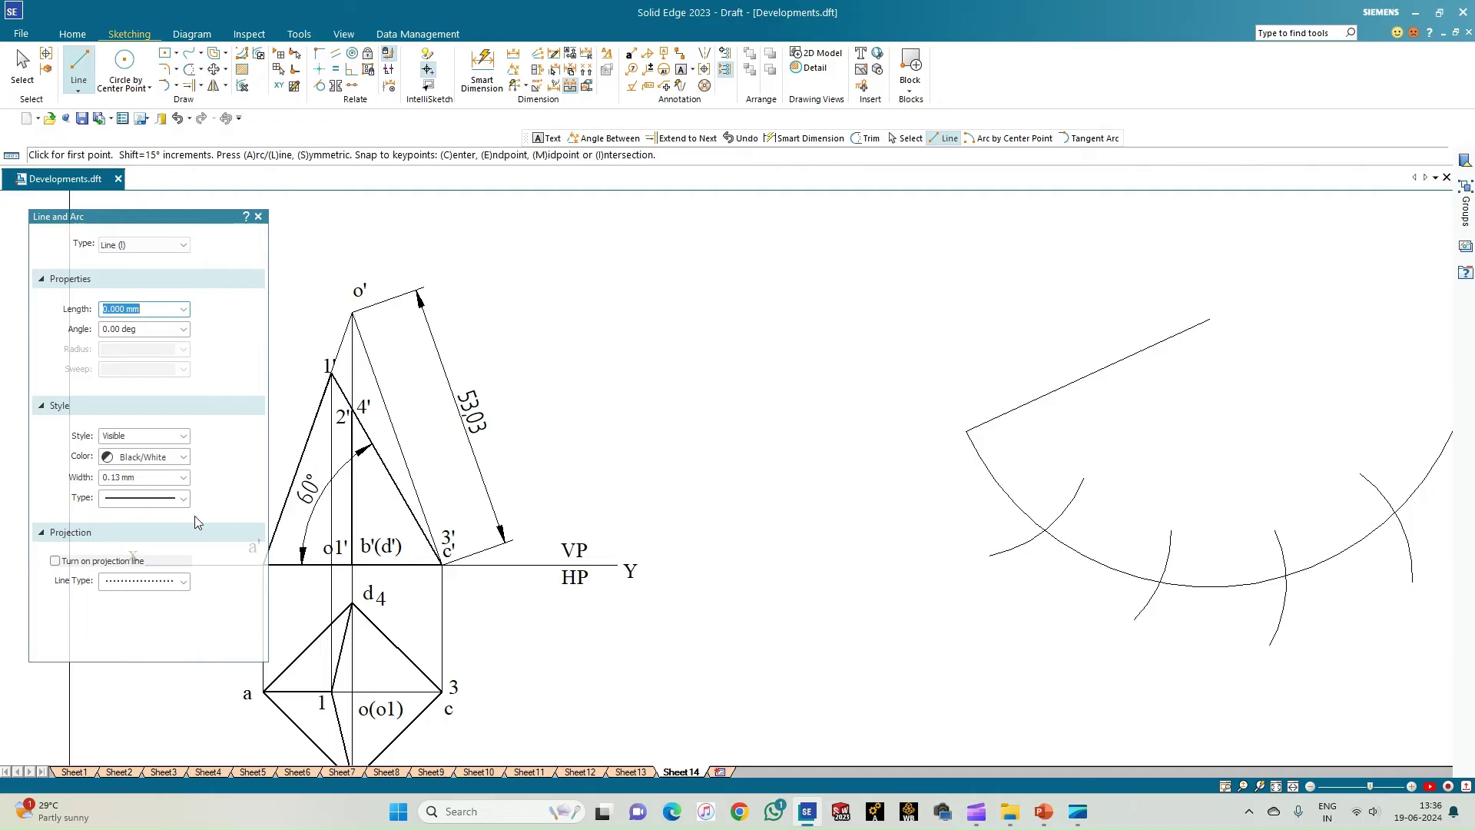
pyautogui.click(1209, 318)
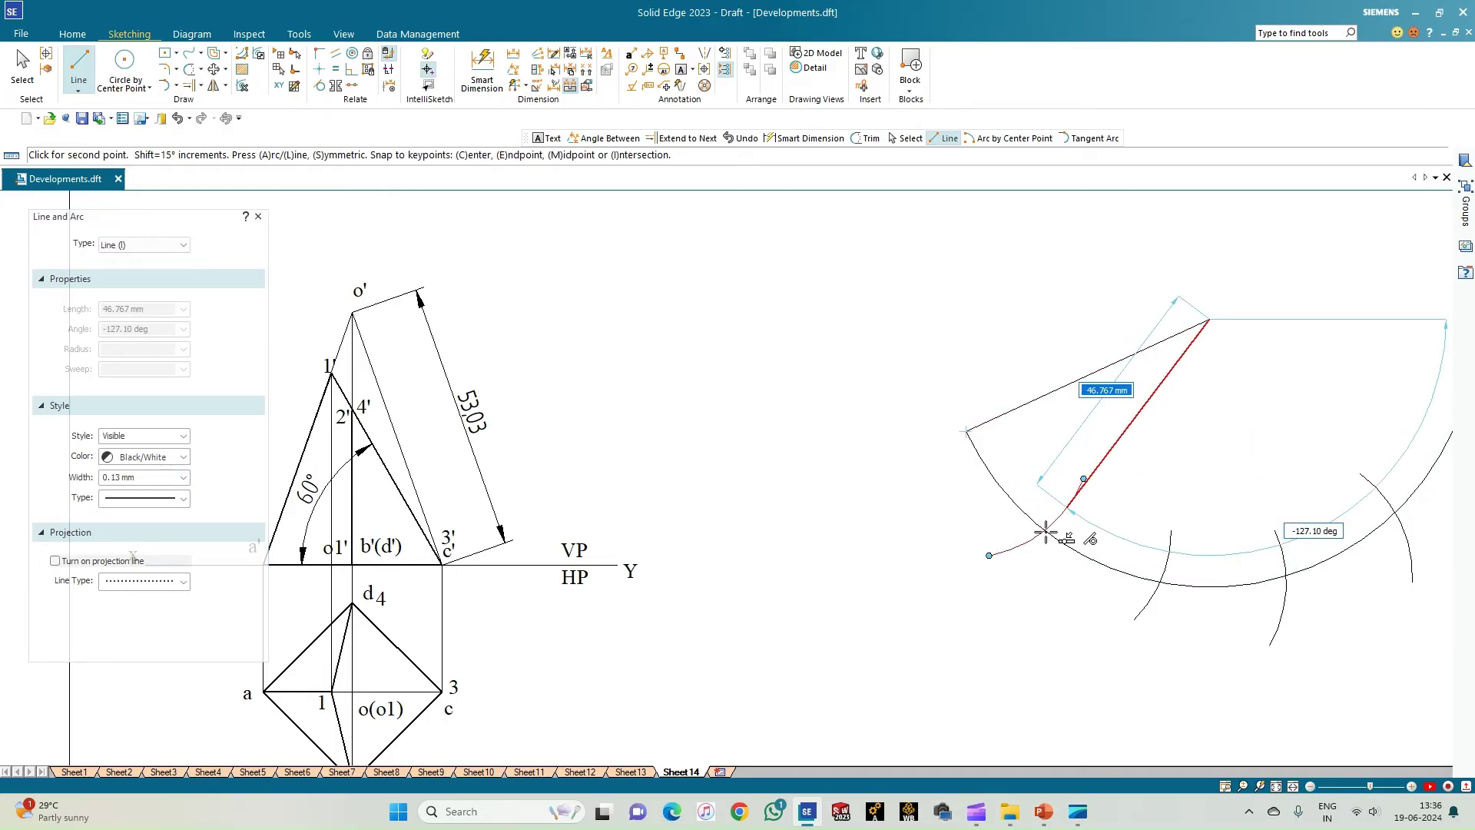
pyautogui.scroll(3, 1045, 532)
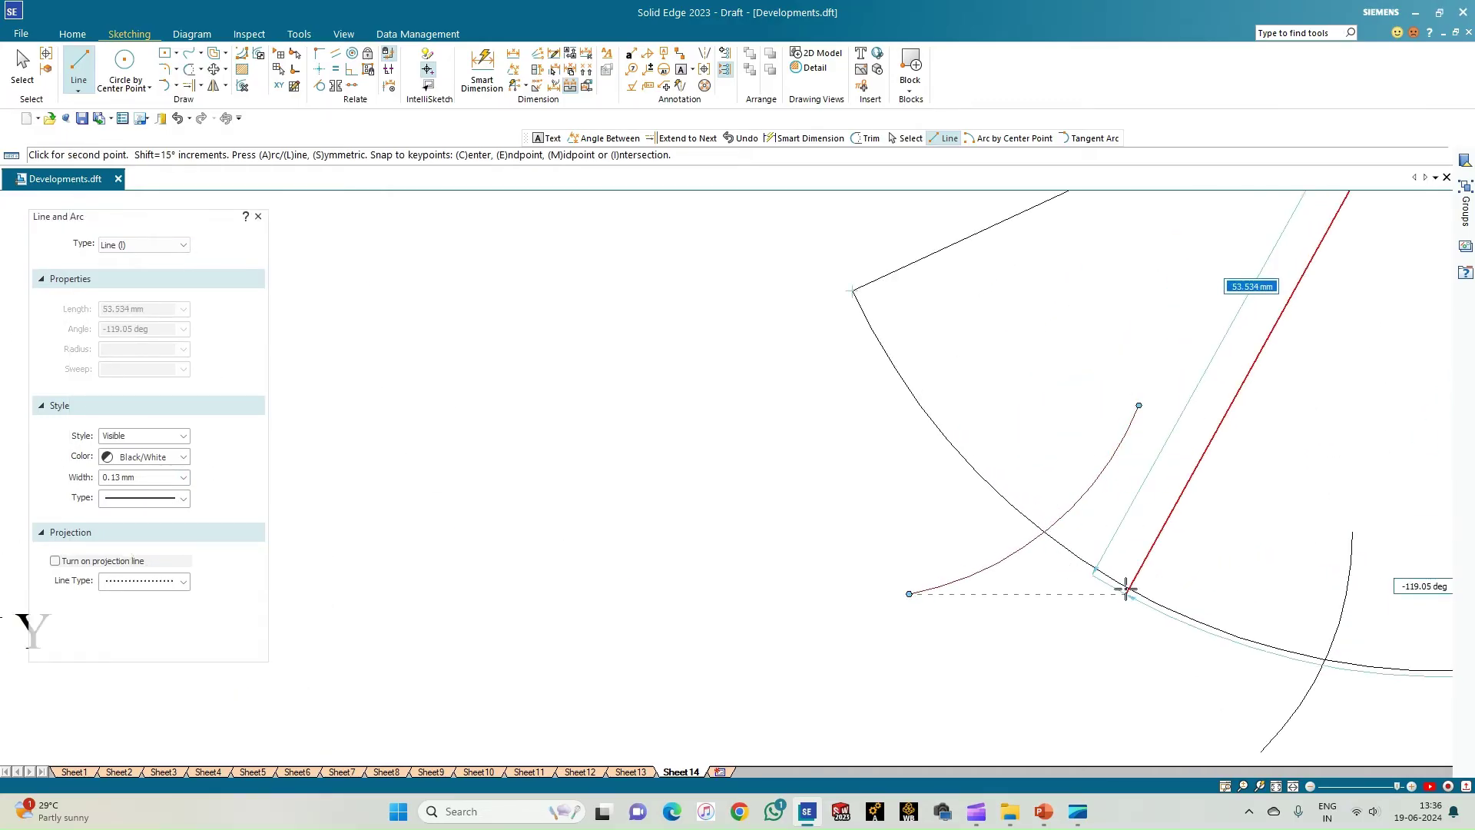
pyautogui.click(1045, 532)
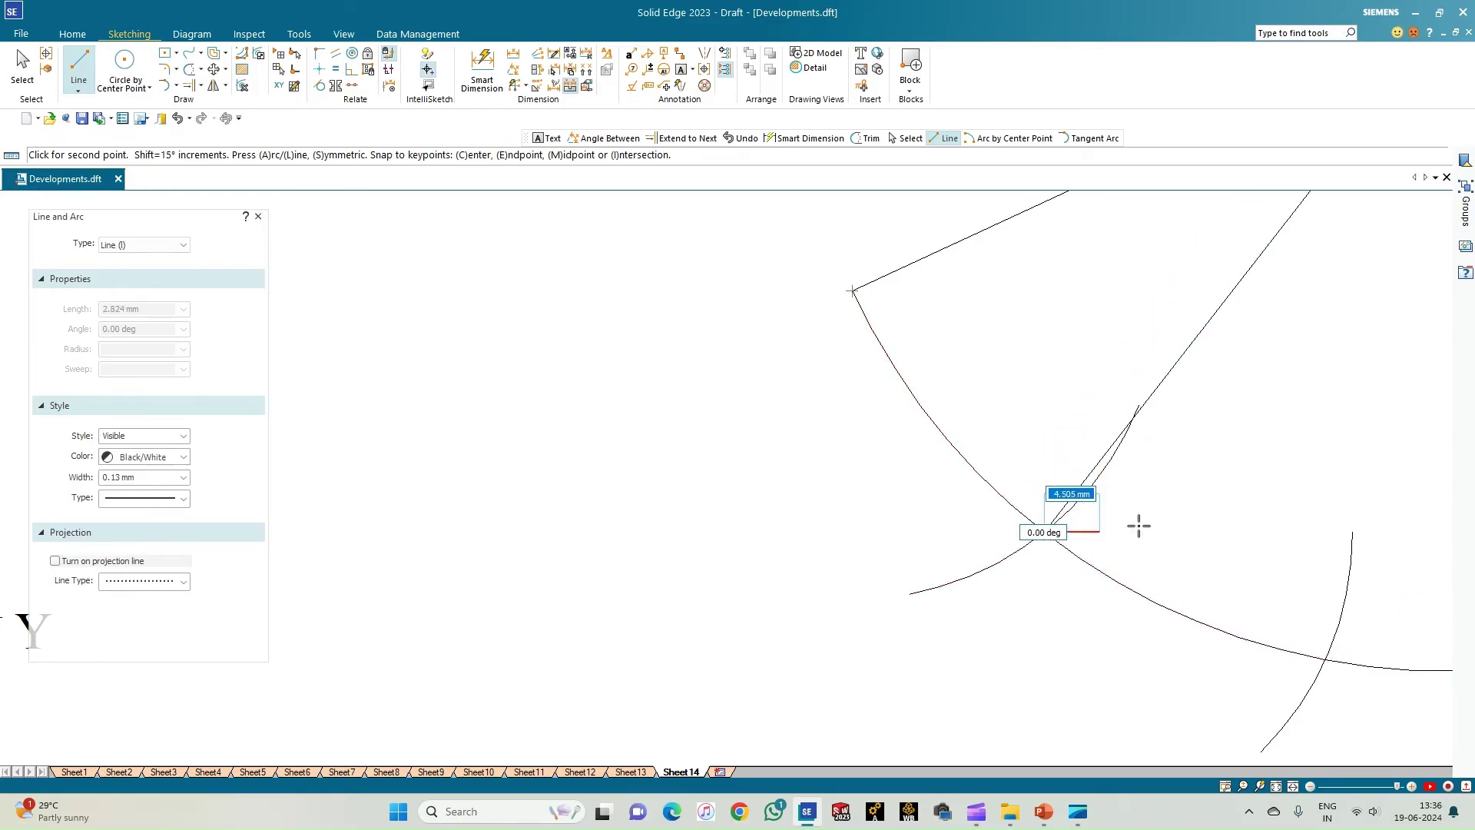
pyautogui.click(1327, 657)
pyautogui.scroll(-3, 1327, 657)
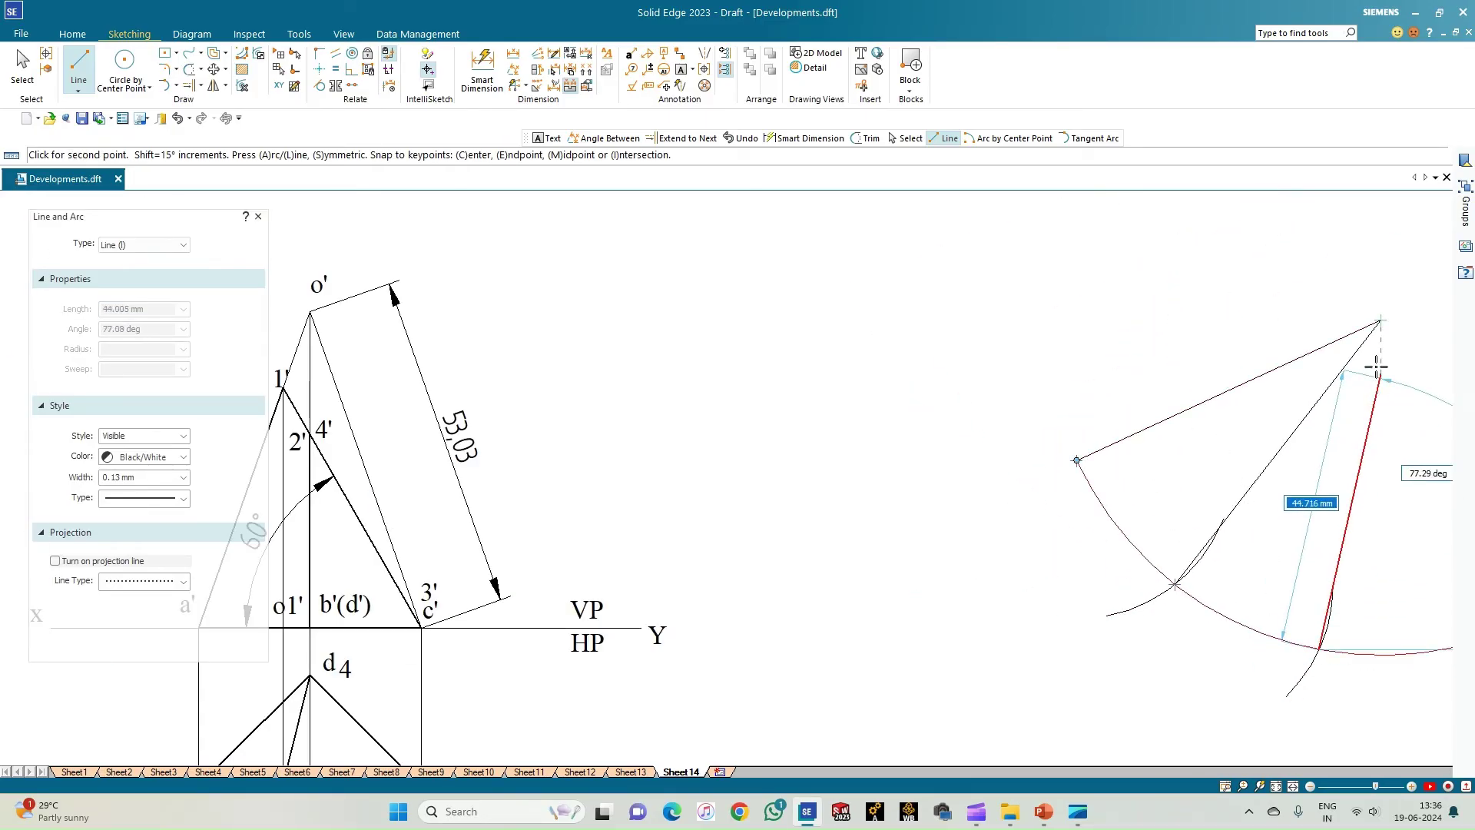
pyautogui.scroll(-2, 1385, 493)
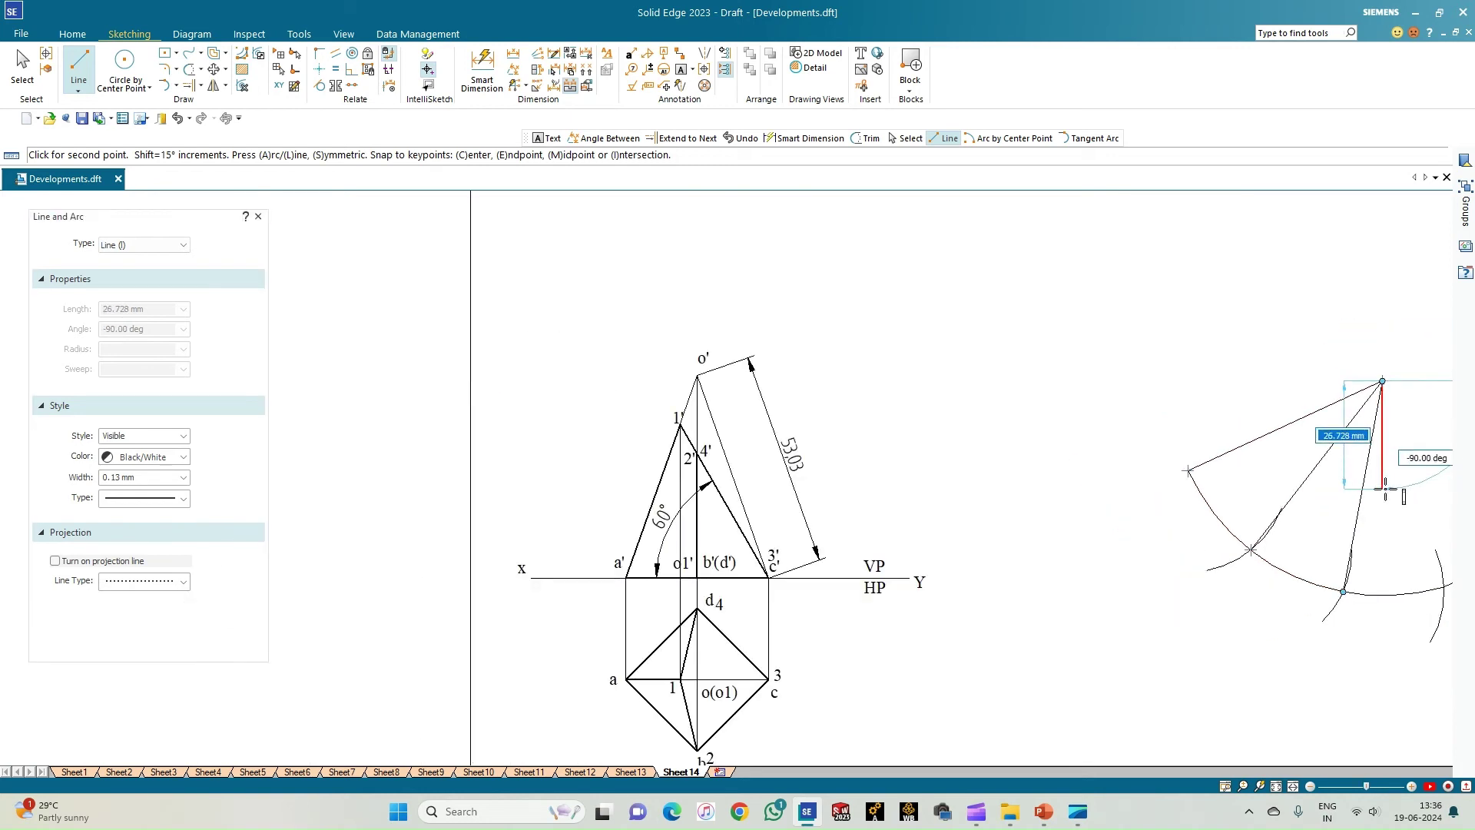
pyautogui.click(1382, 381)
pyautogui.scroll(2, 1436, 588)
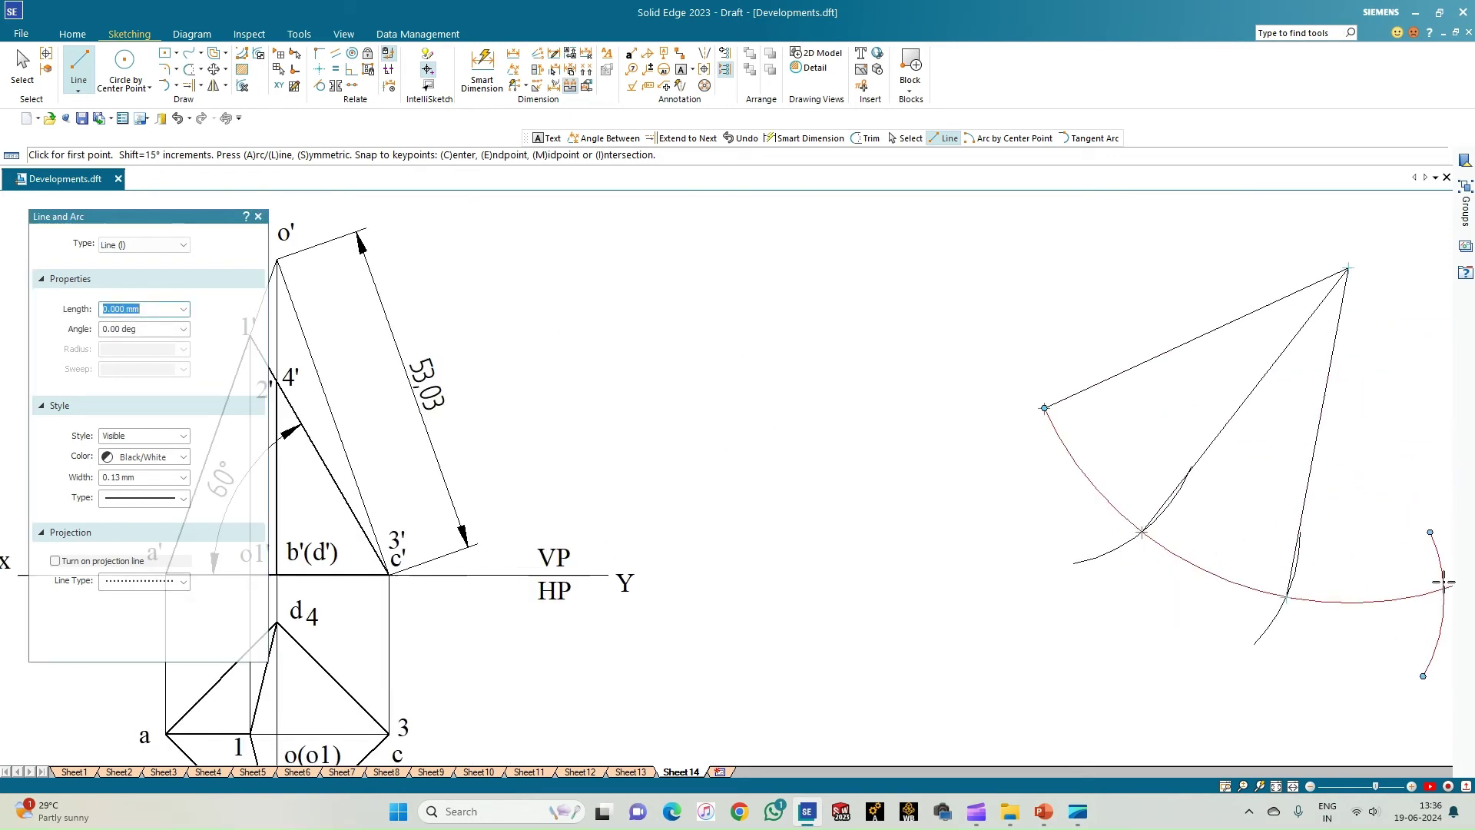
pyautogui.click(1444, 590)
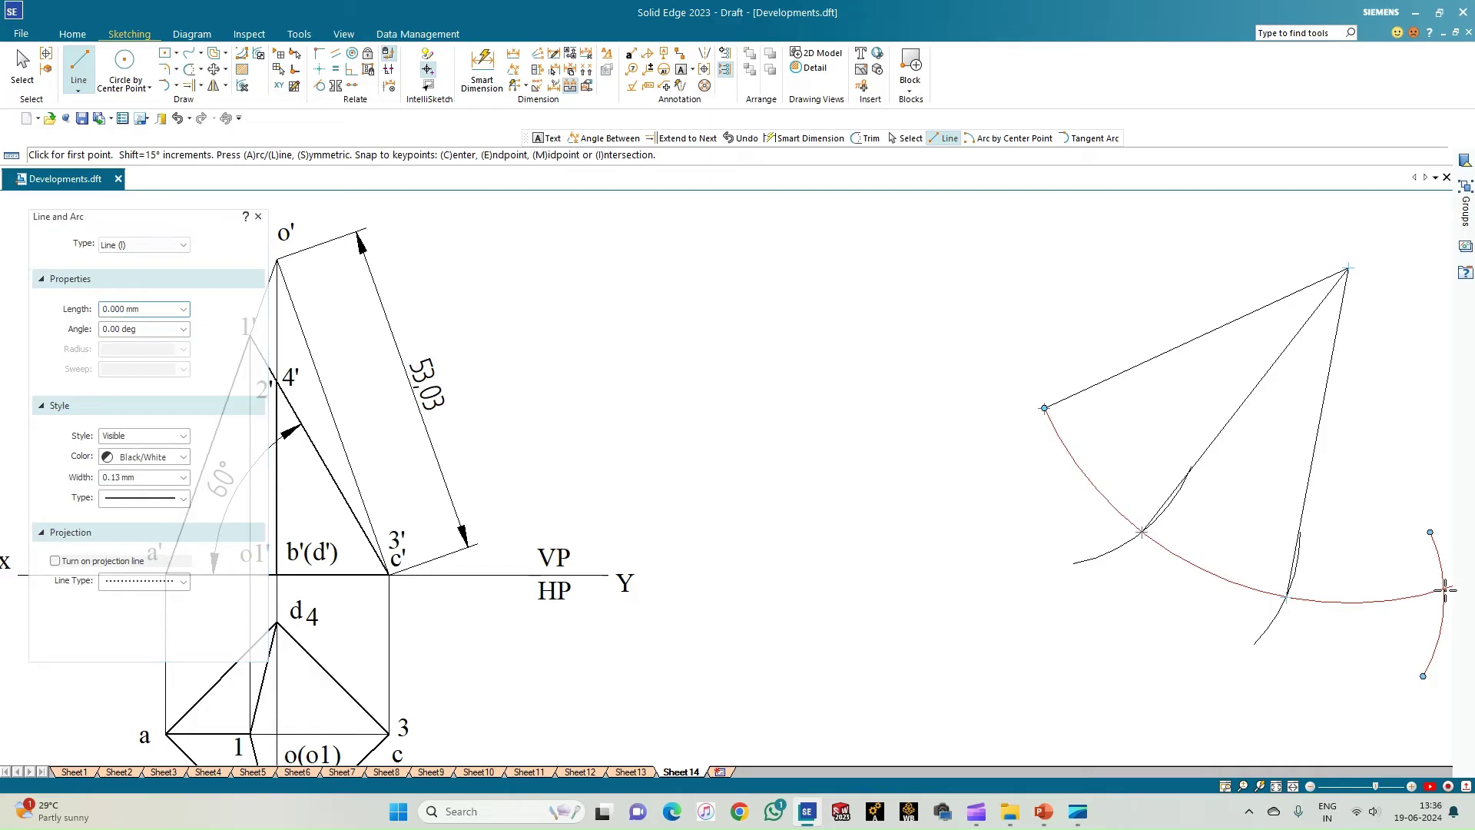
pyautogui.click(1348, 268)
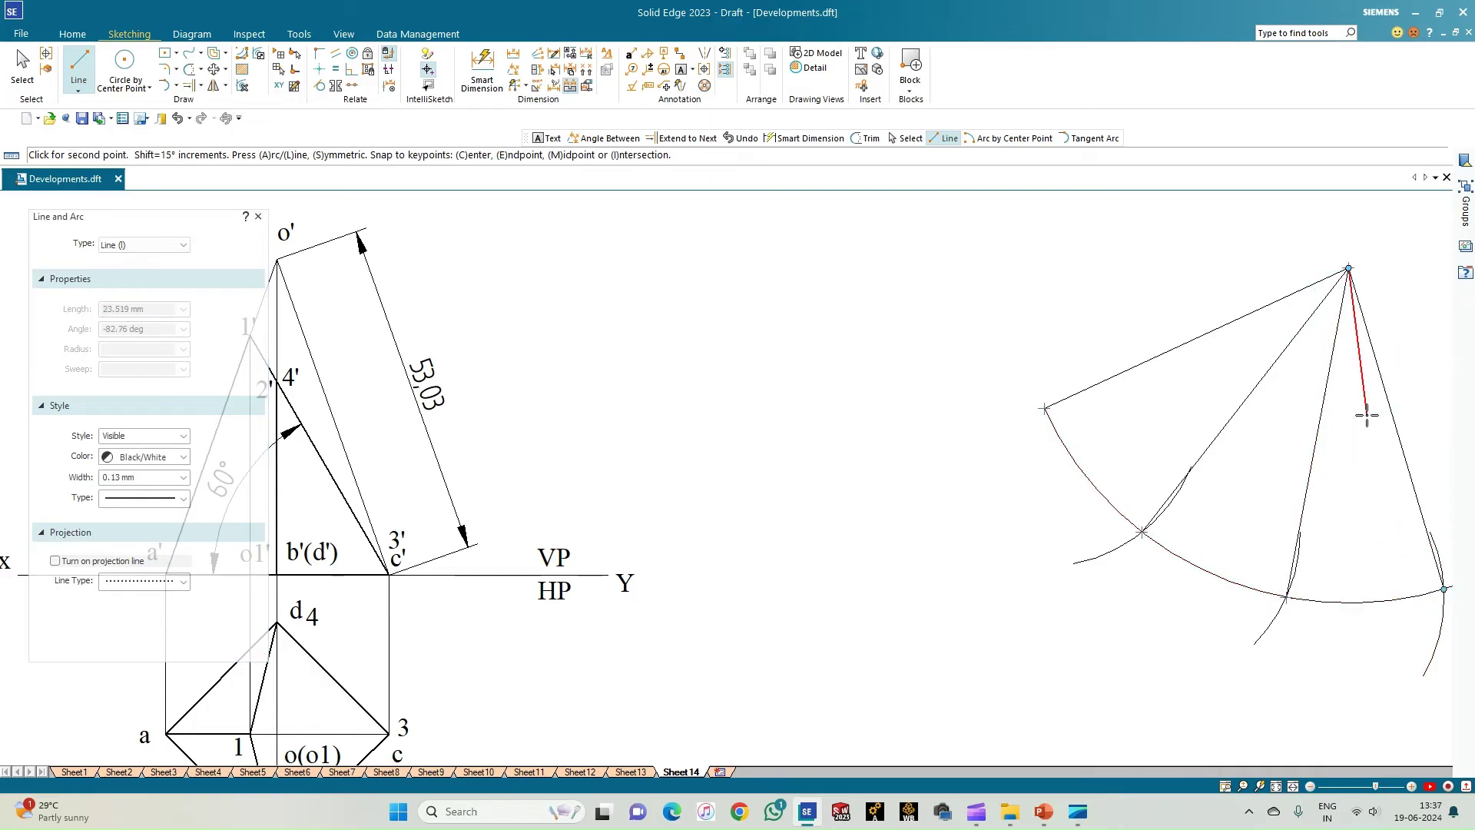
pyautogui.press('Escape')
# Step: Add the remaining radial line from apex to arc and trim the extra arc on the right
pyautogui.click(1276, 786)
pyautogui.scroll(1, 1077, 538)
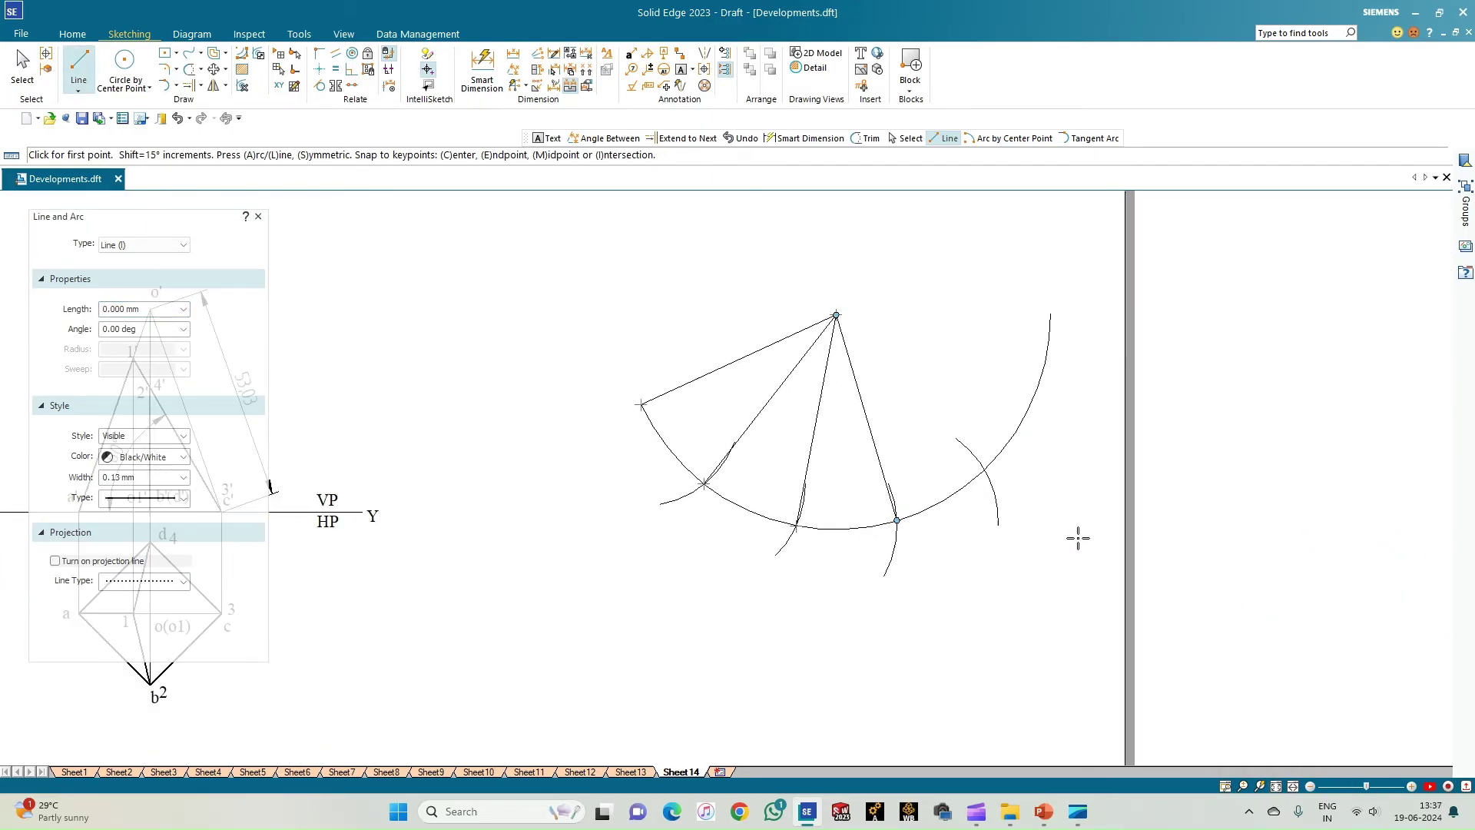
pyautogui.click(836, 315)
pyautogui.scroll(2, 960, 440)
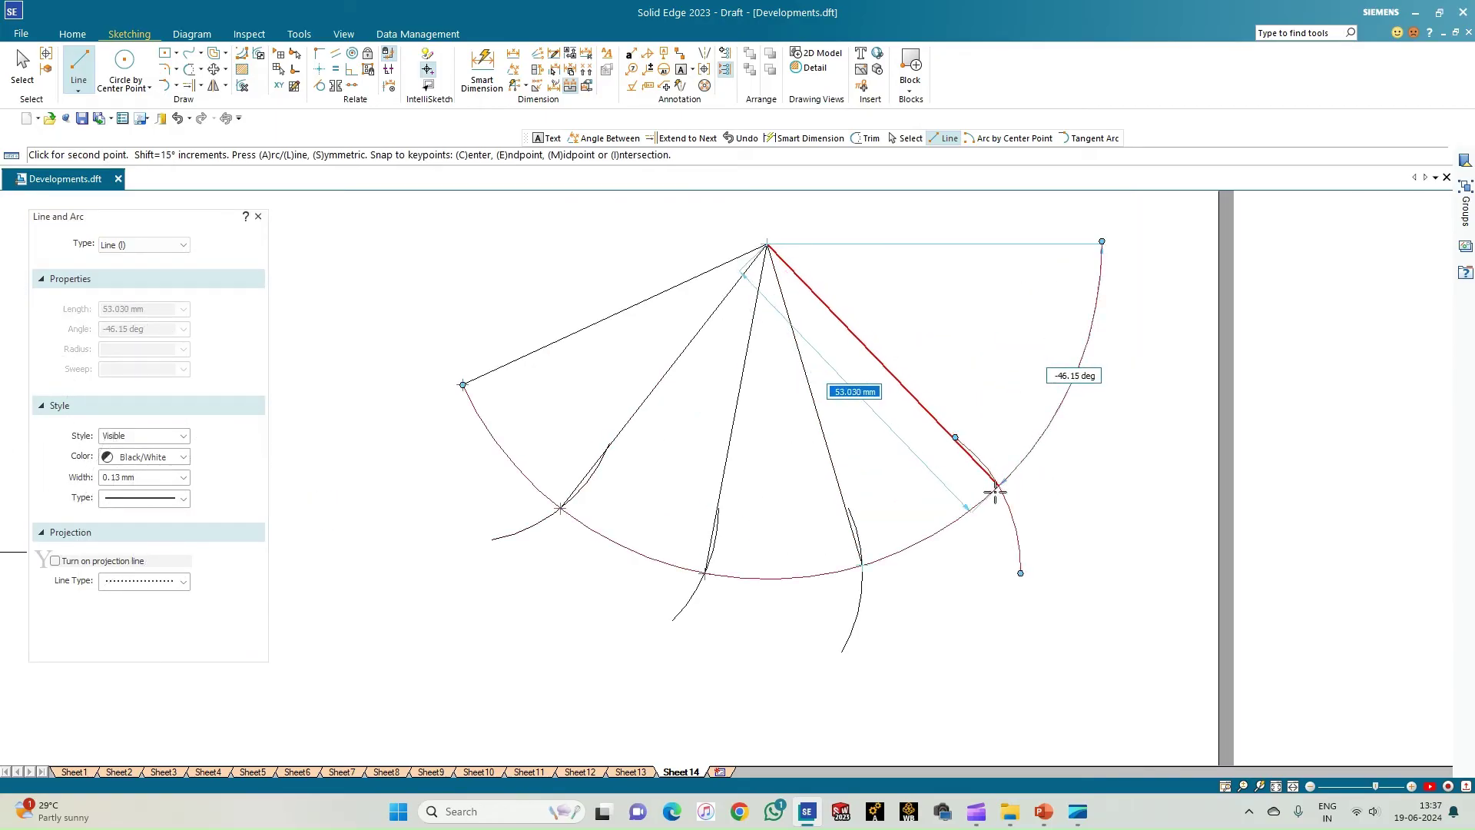
pyautogui.click(672, 619)
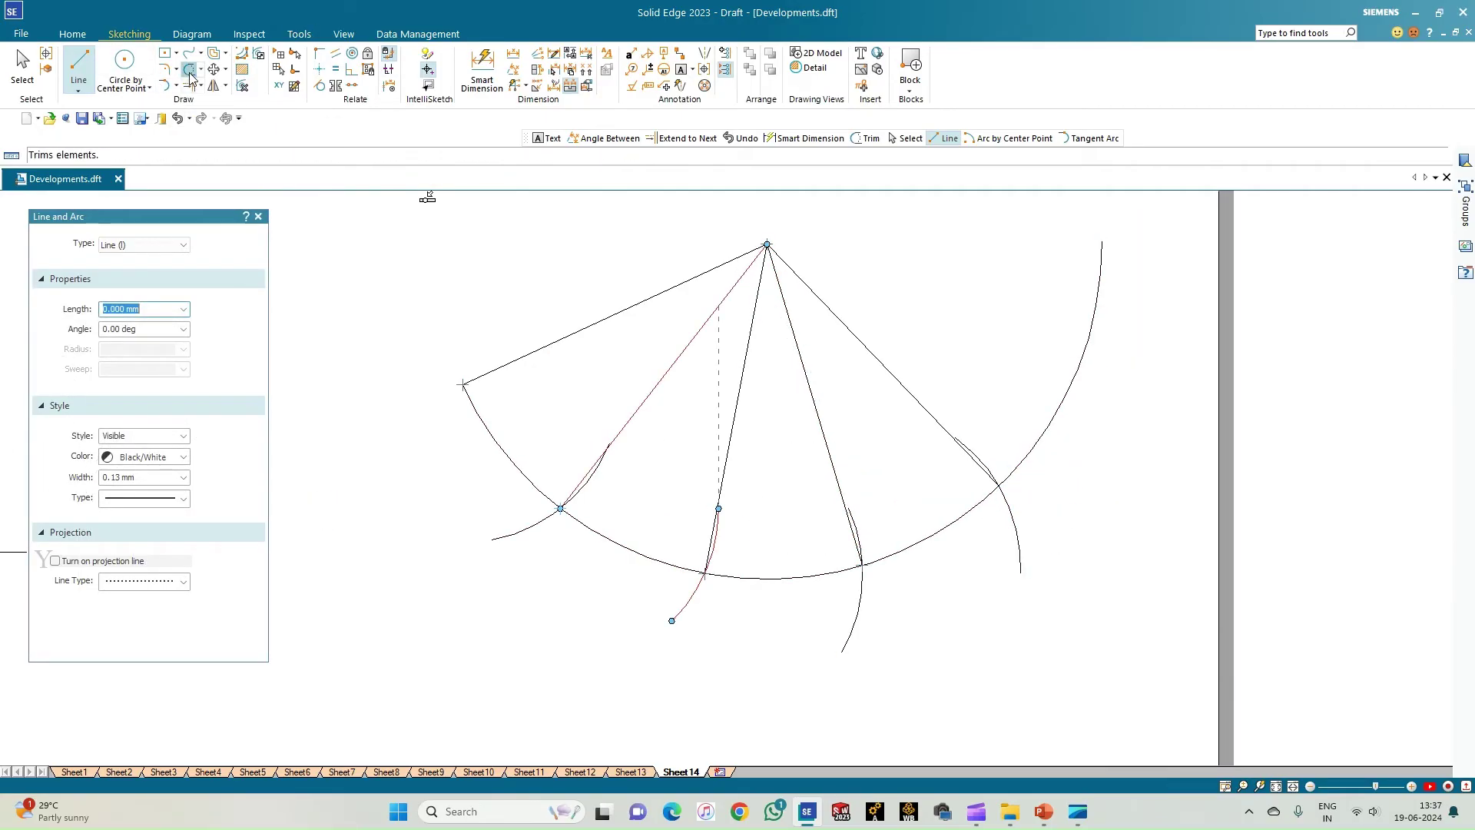
pyautogui.click(189, 71)
pyautogui.click(1069, 386)
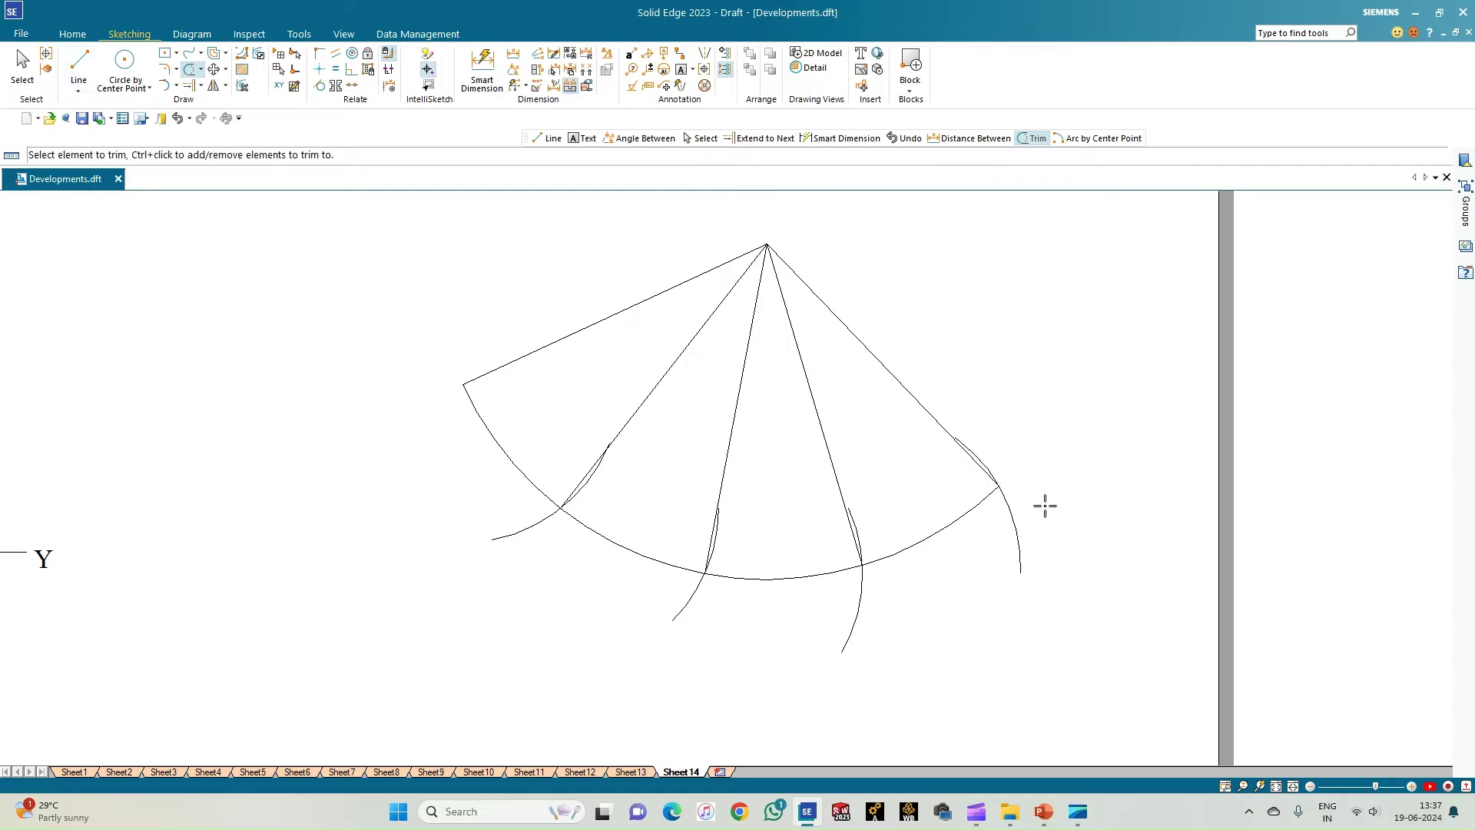
# Step: Trim the leftover 25 mm arc stubs around the development arc
pyautogui.click(1020, 514)
pyautogui.click(978, 450)
pyautogui.click(853, 602)
pyautogui.click(854, 519)
pyautogui.click(714, 530)
pyautogui.click(696, 596)
pyautogui.click(522, 529)
pyautogui.moveTo(586, 487); pyautogui.dragTo(586, 487)
# Step: Draw four straight chords joining successive points along the development arc
pyautogui.press('l')
pyautogui.scroll(1, 614, 469)
pyautogui.scroll(2, 614, 469)
pyautogui.scroll(-1, 610, 480)
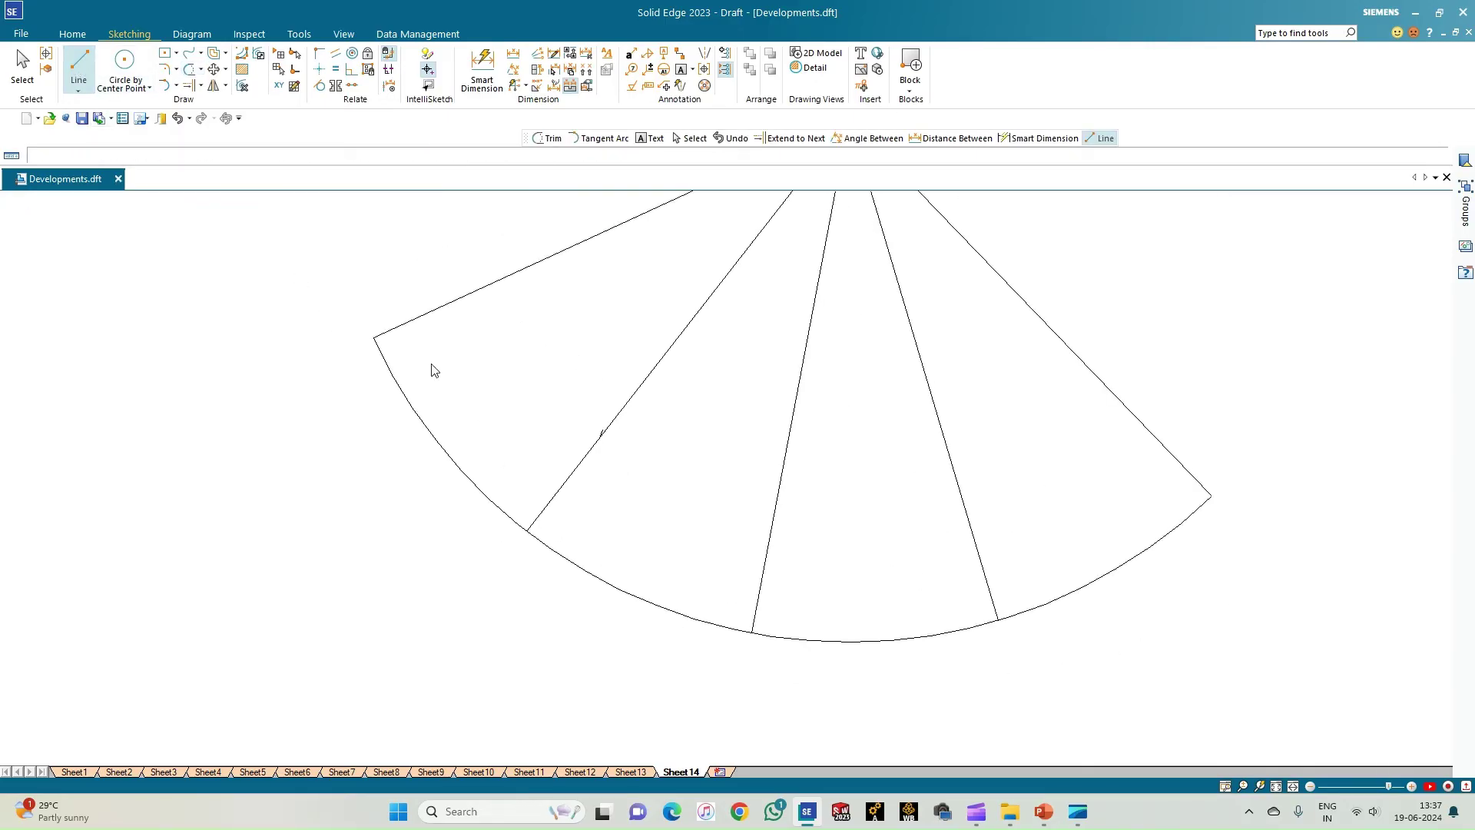
pyautogui.click(373, 337)
pyautogui.click(526, 531)
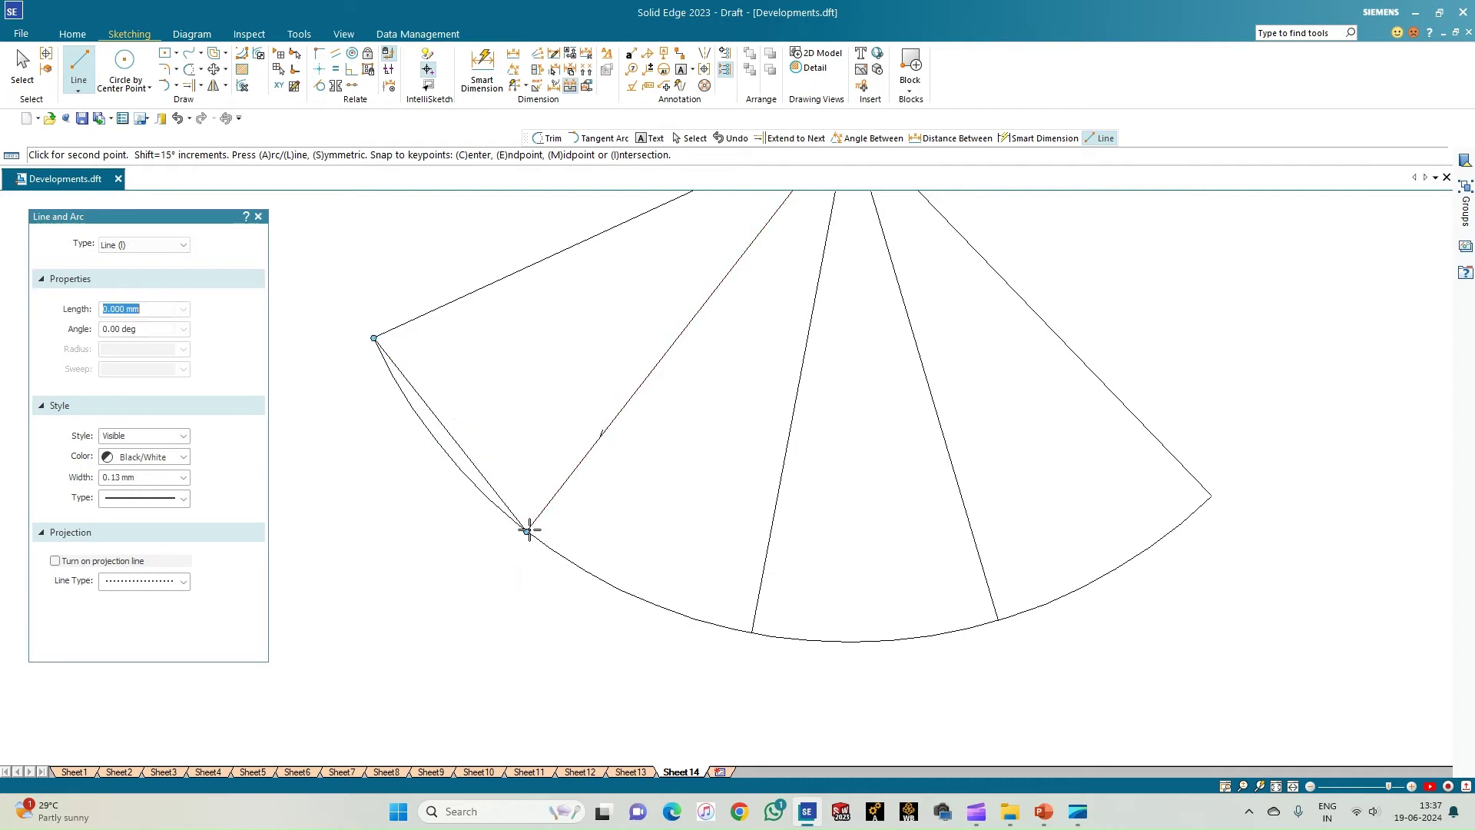
pyautogui.click(752, 631)
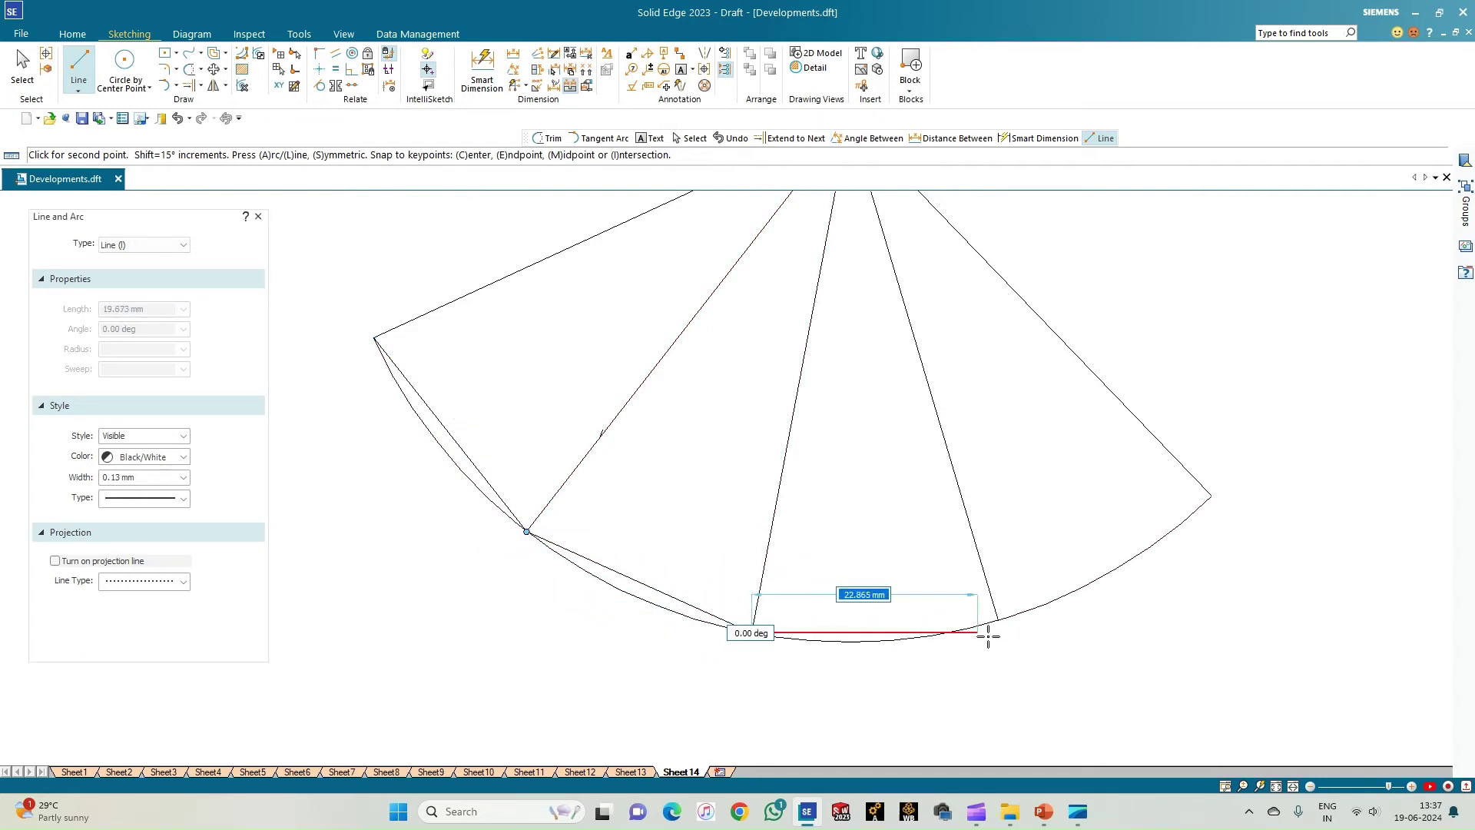
pyautogui.click(998, 620)
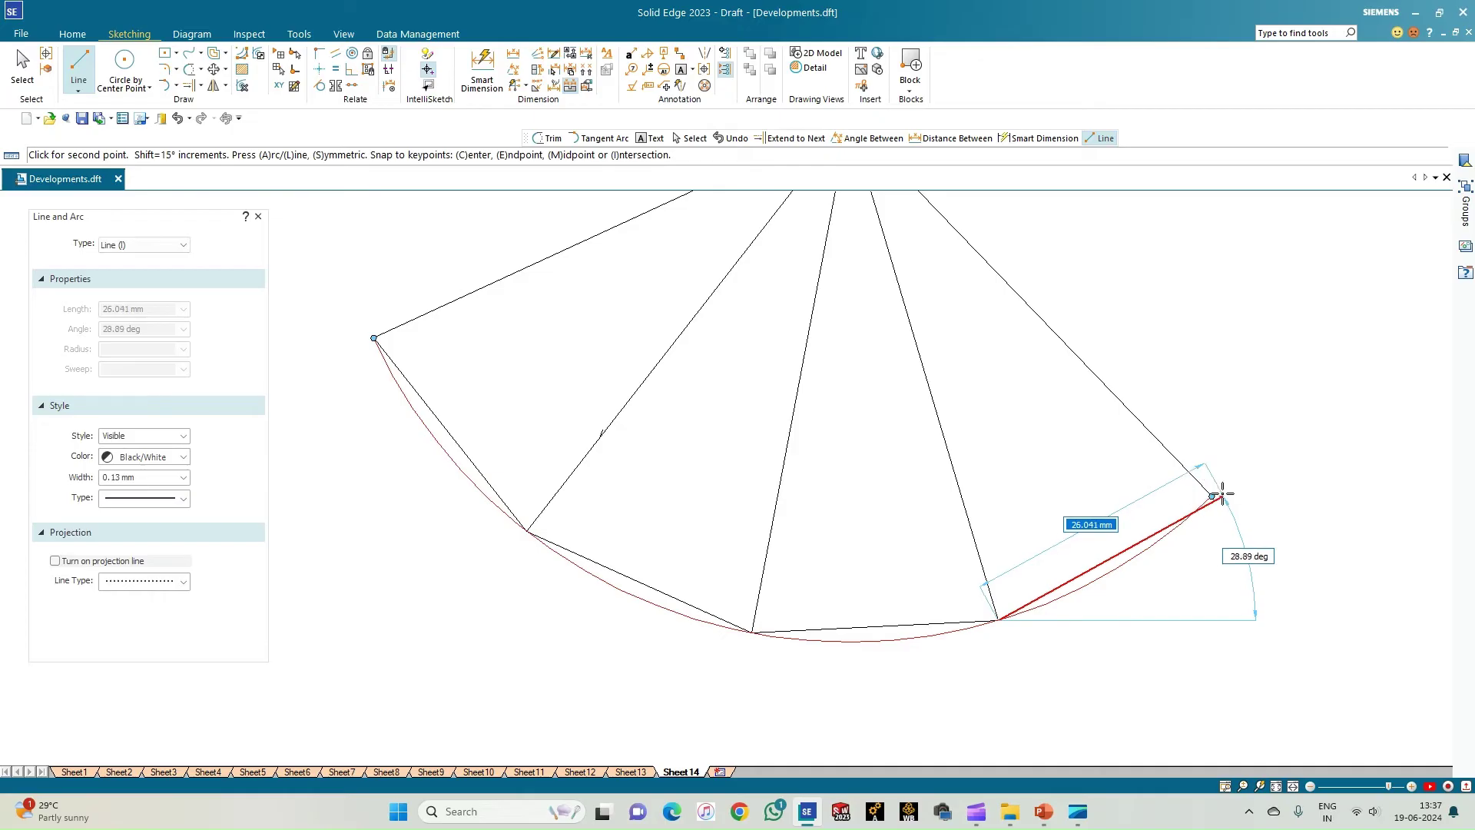
pyautogui.click(1212, 496)
pyautogui.rightClick(1037, 468)
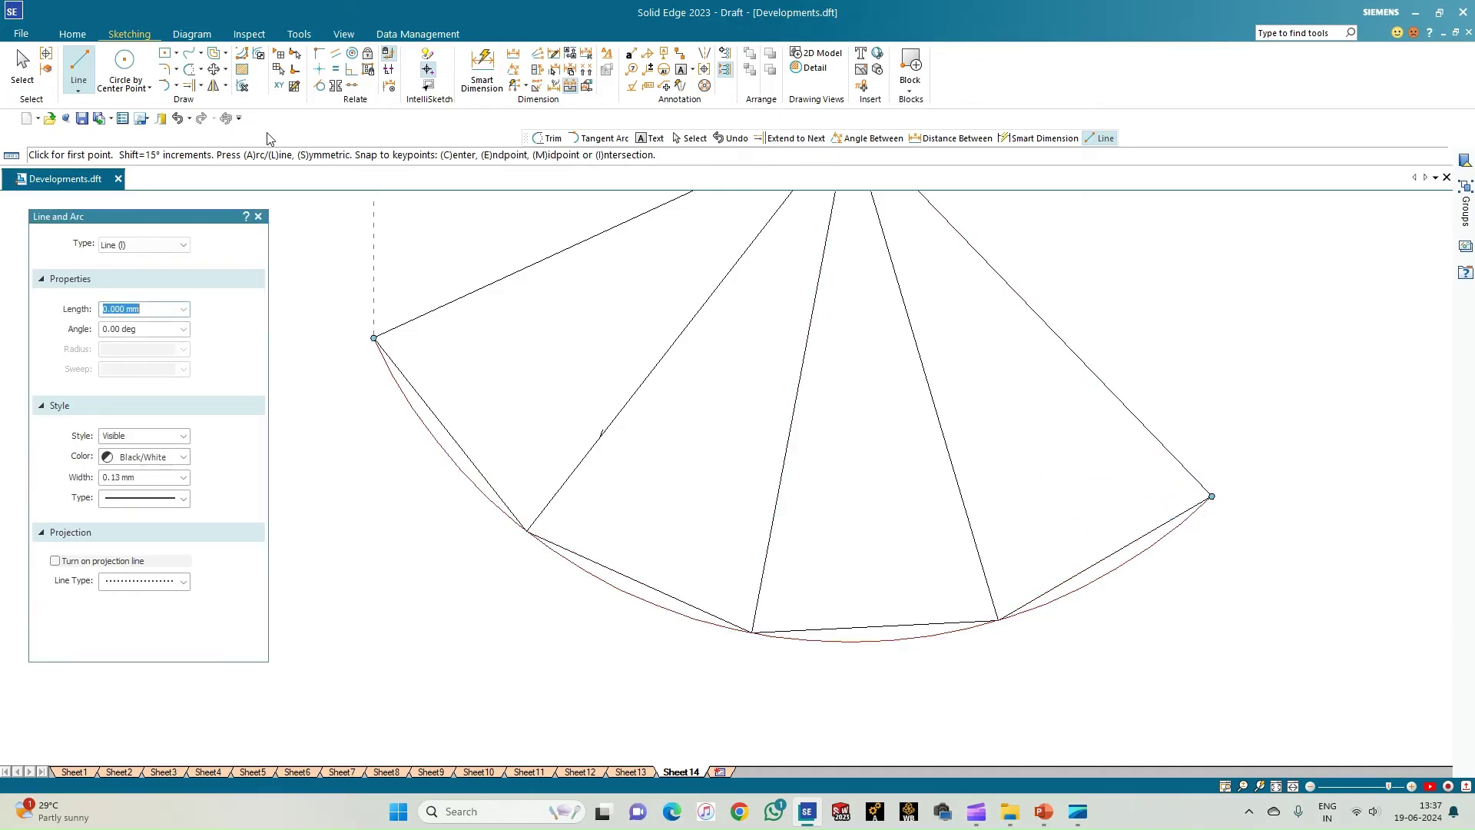
# Step: Return to Trim and fit the whole sheet in view
pyautogui.click(164, 85)
pyautogui.scroll(5, 607, 438)
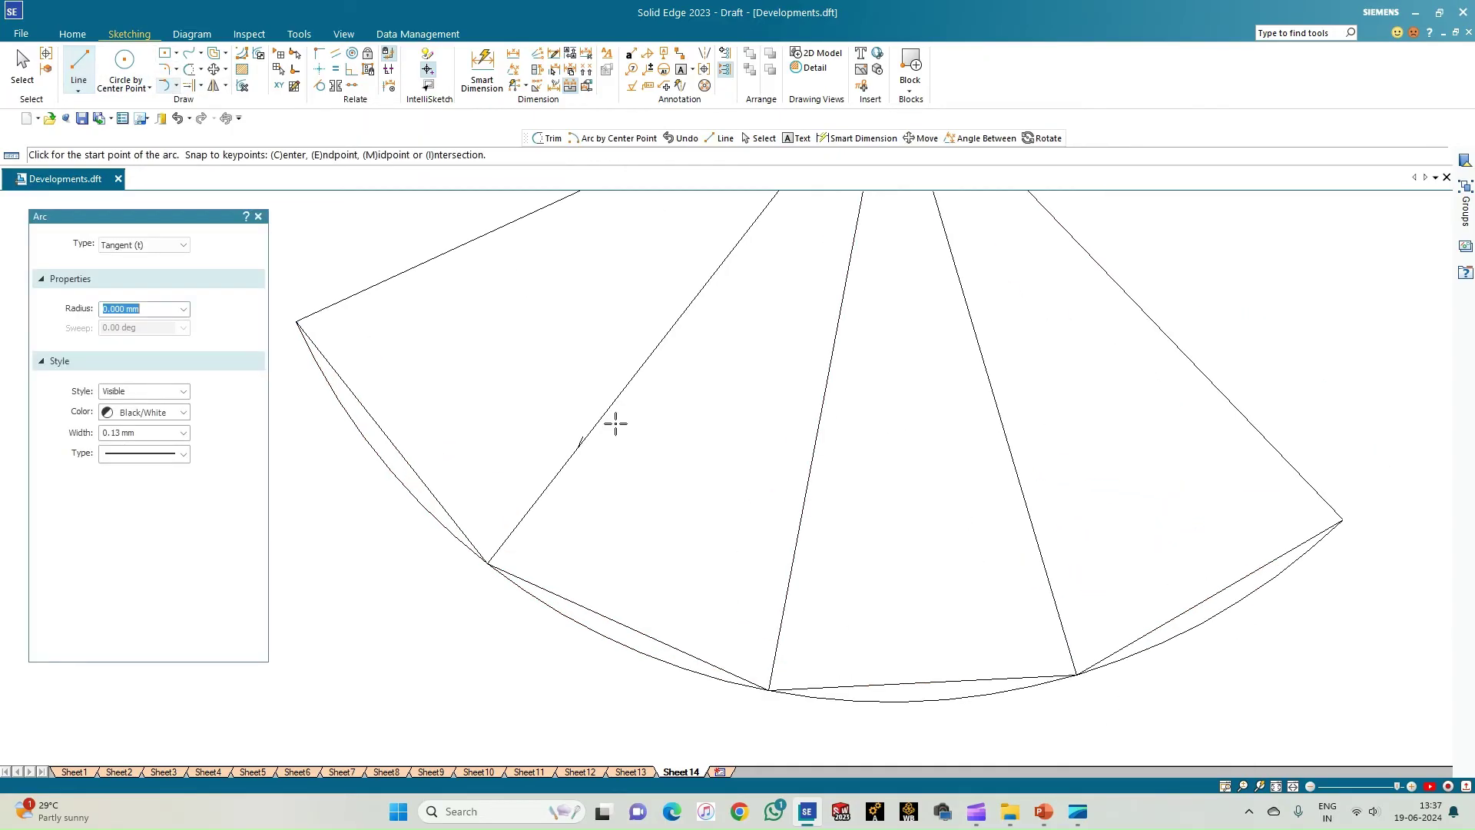
pyautogui.scroll(-3, 579, 484)
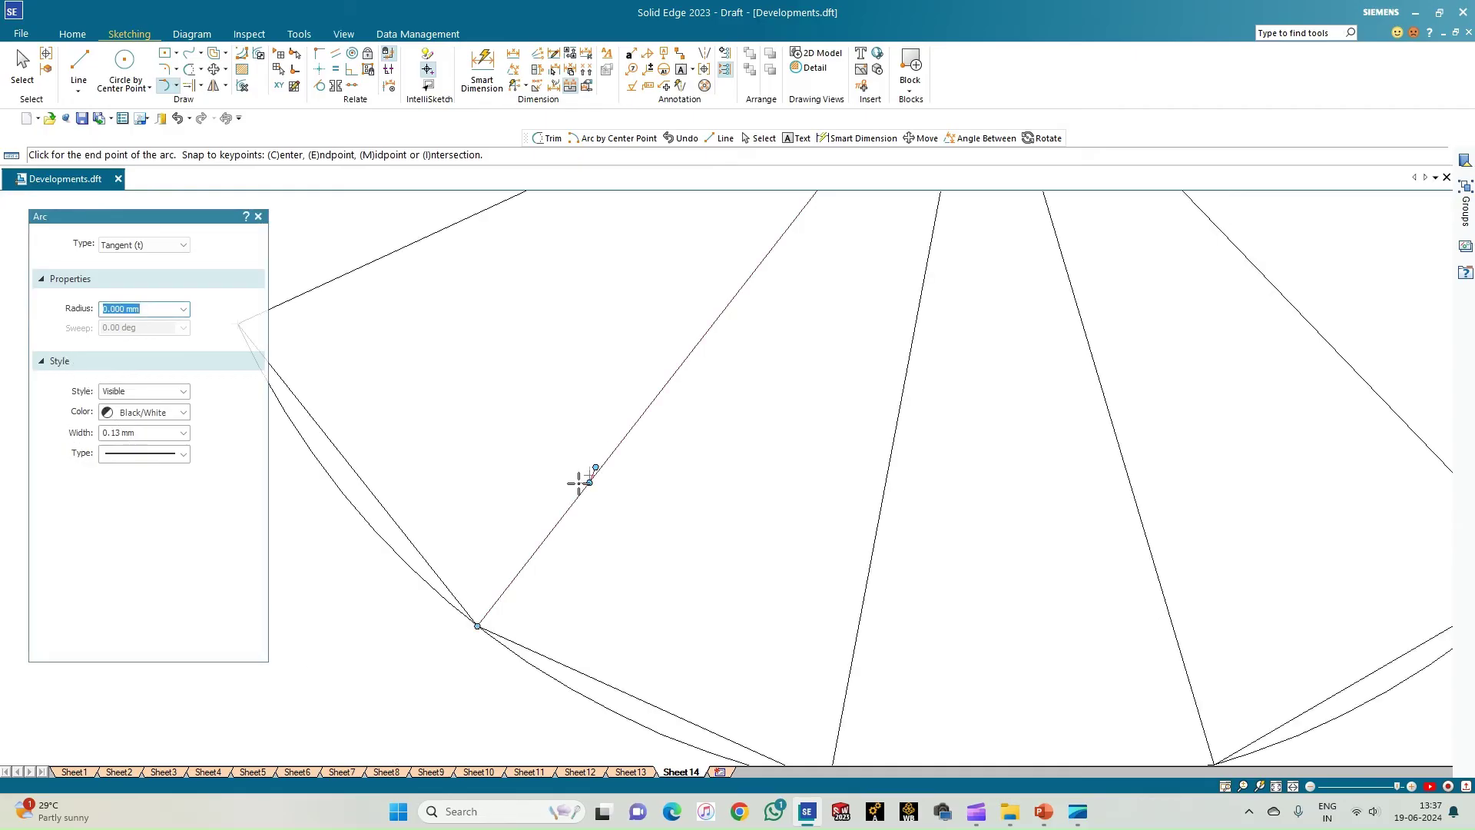
pyautogui.click(188, 69)
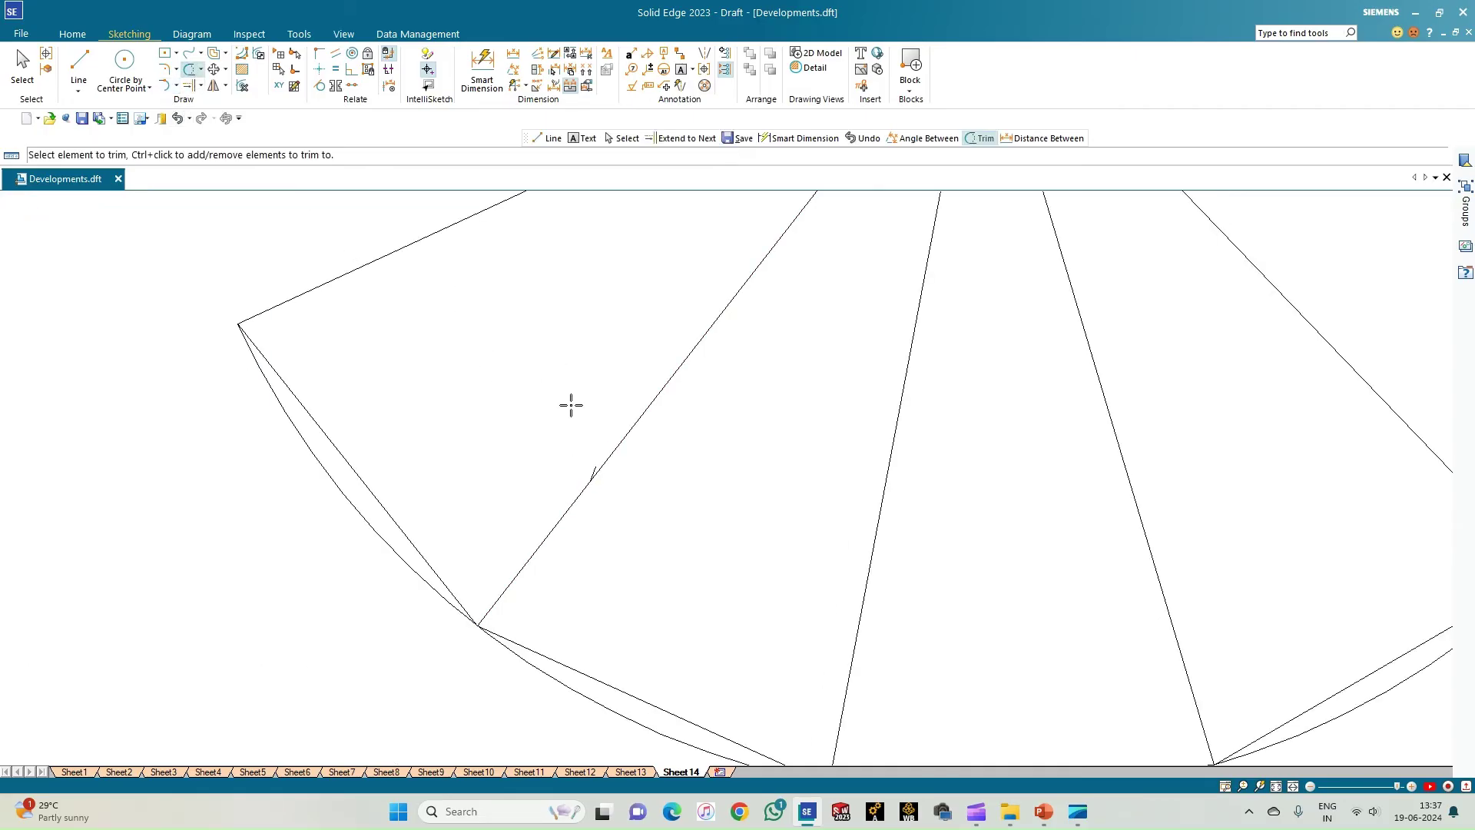
pyautogui.scroll(3, 628, 553)
pyautogui.scroll(-5, 617, 548)
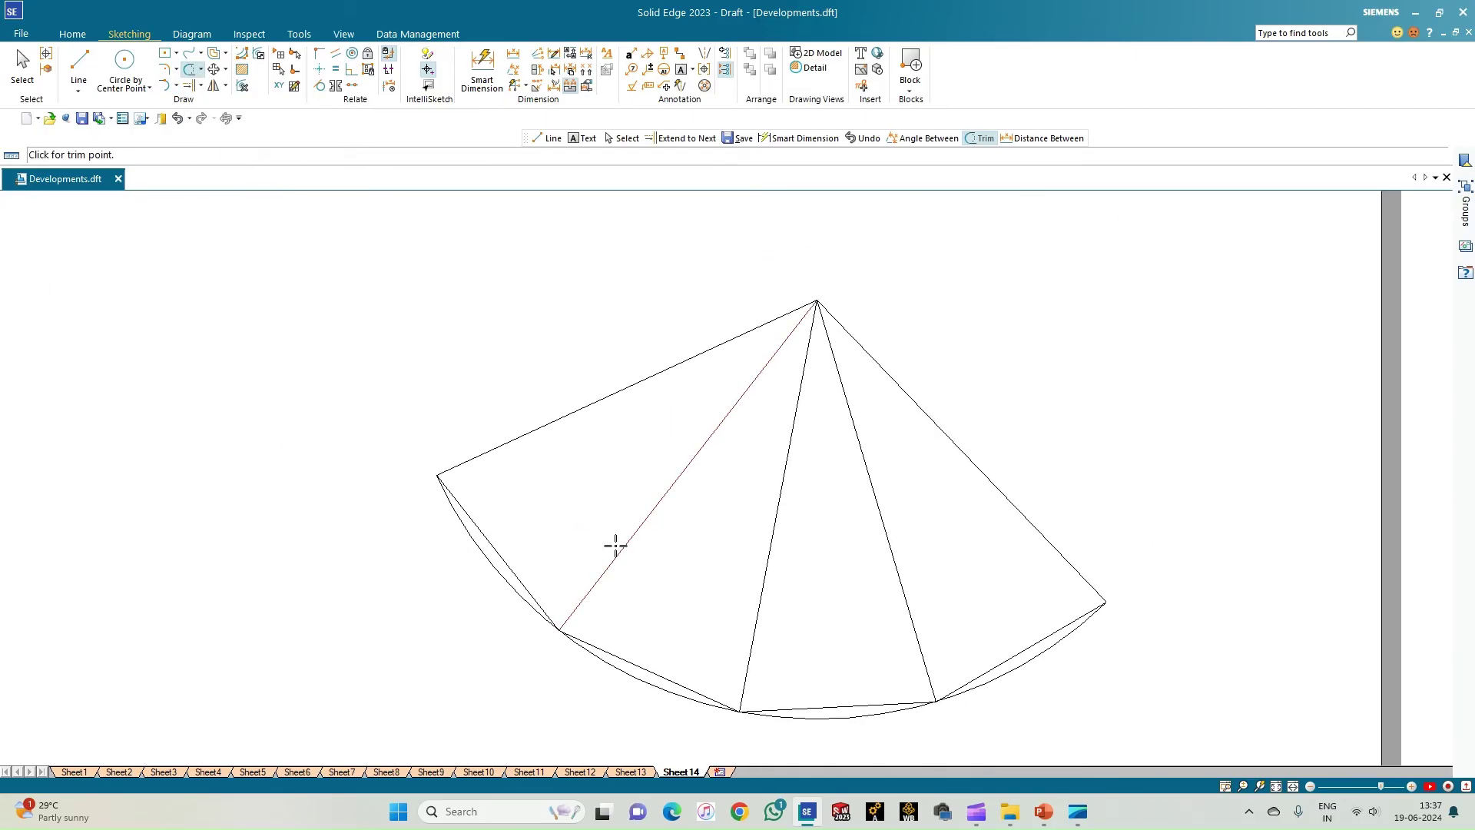
pyautogui.scroll(-2, 615, 546)
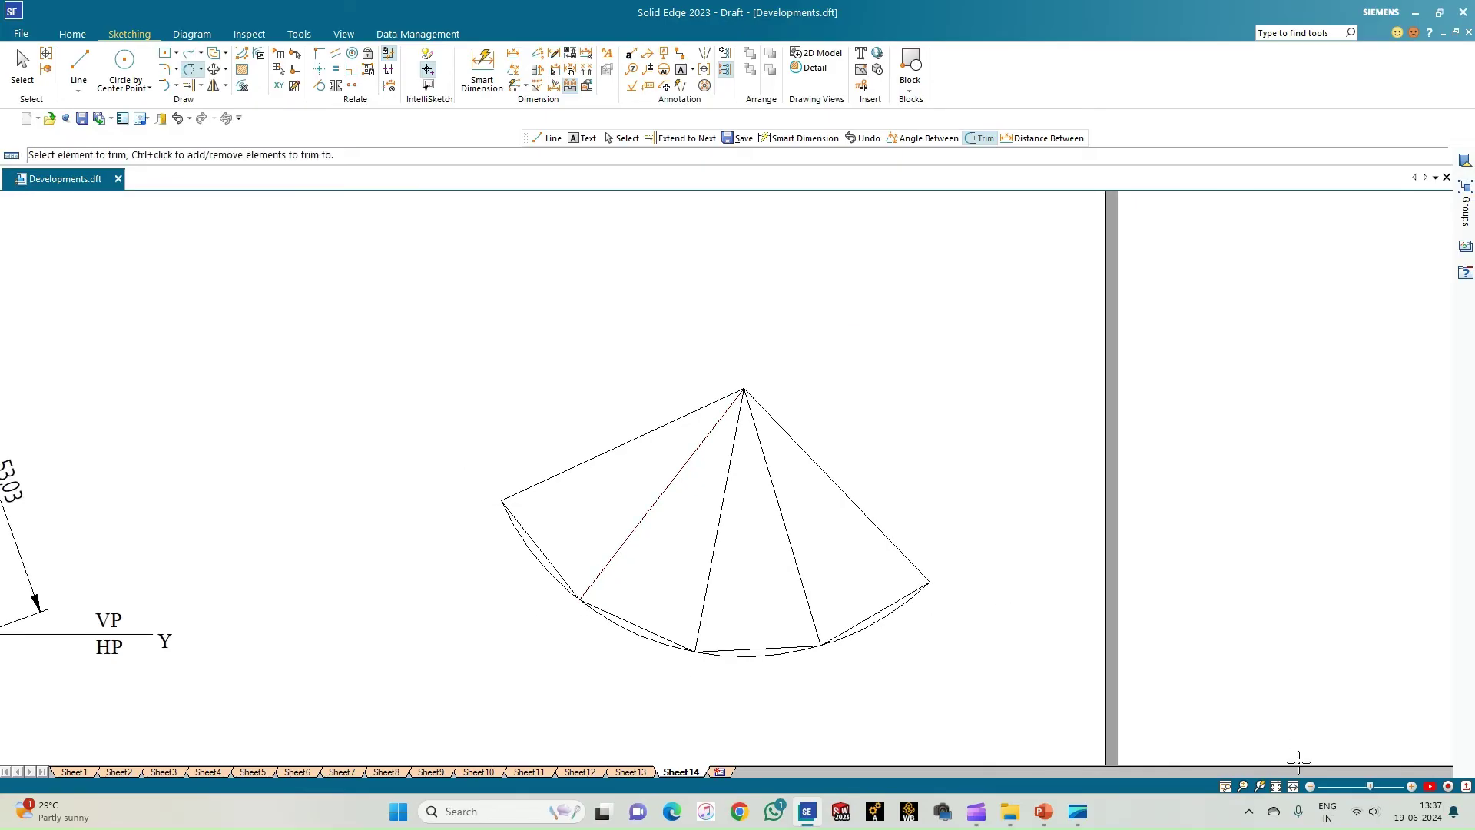
pyautogui.click(1276, 786)
pyautogui.scroll(3, 546, 483)
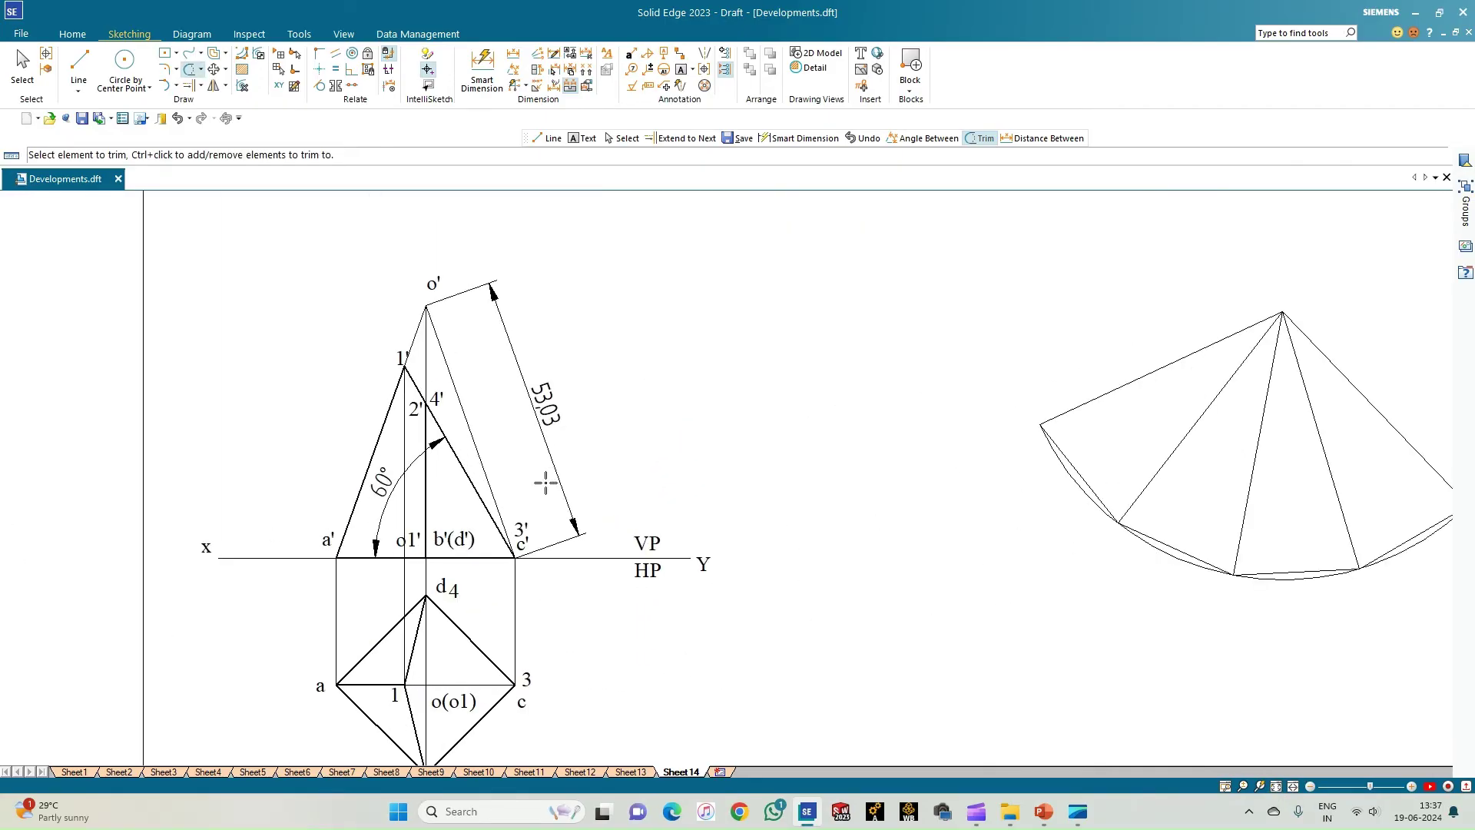
pyautogui.click(680, 69)
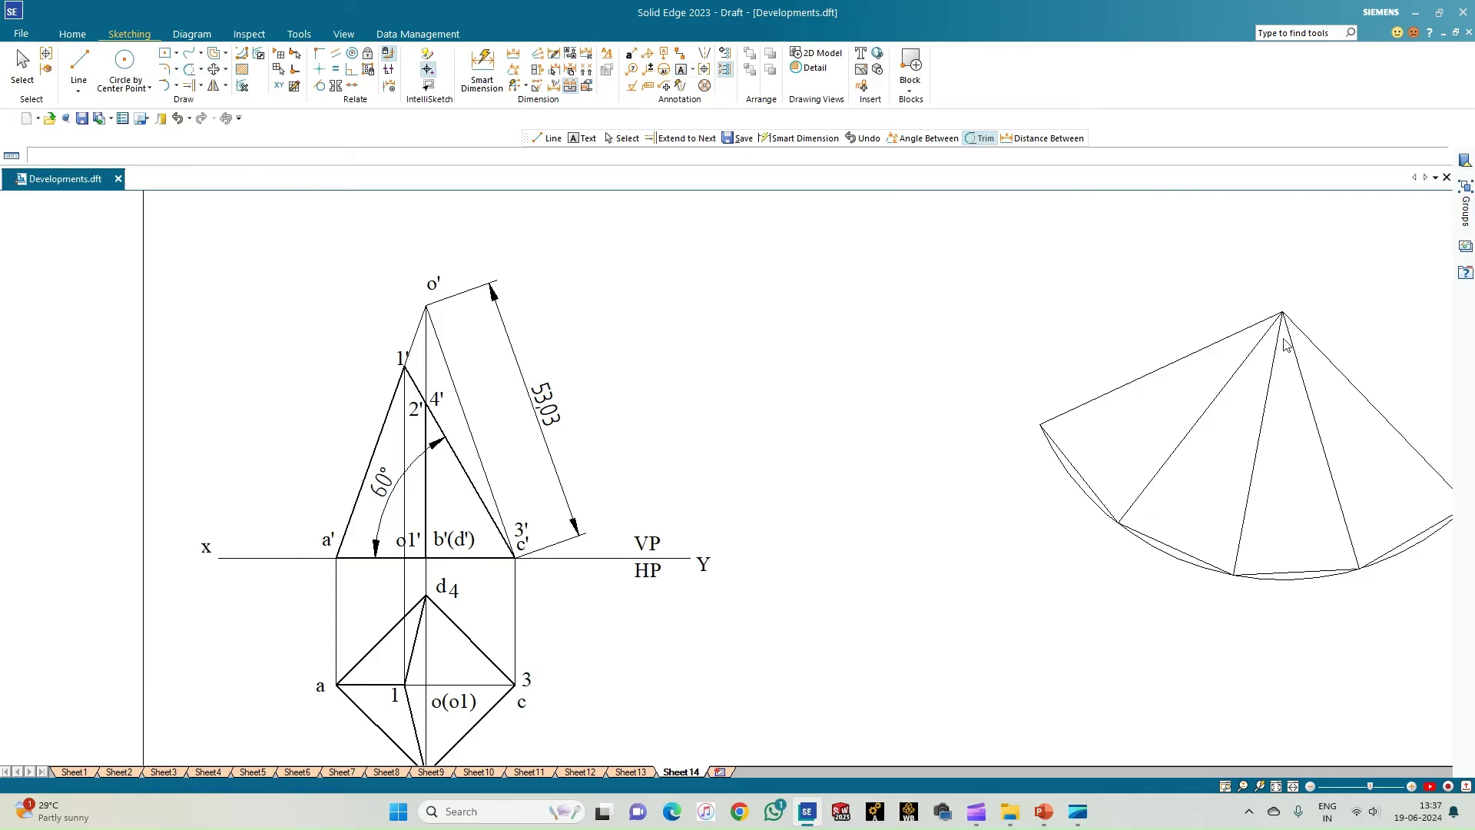
# Step: Place label o at the apex and labels A, B, C, D, A along the development arc
pyautogui.click(1290, 291)
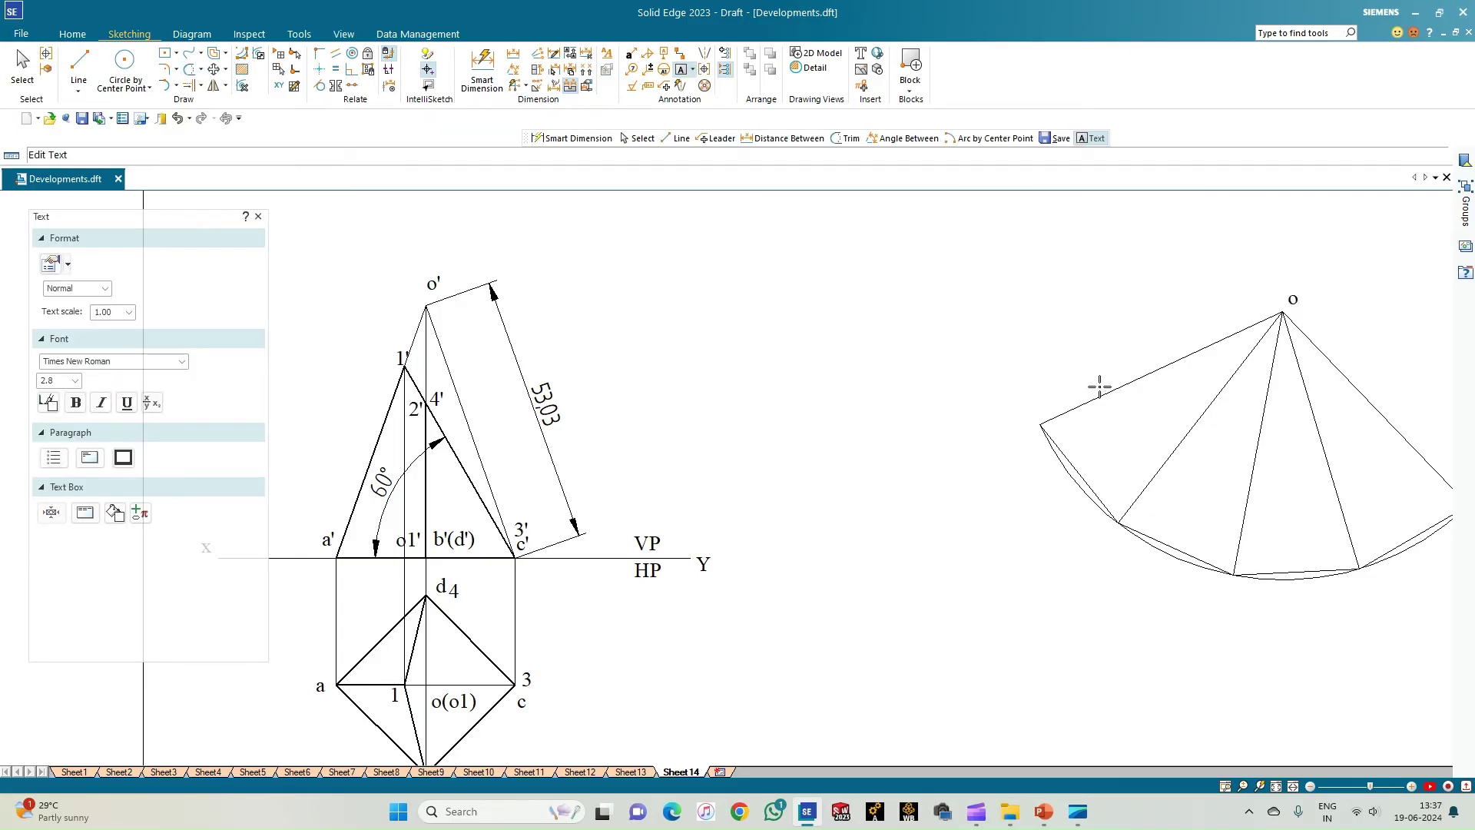
pyautogui.click(1027, 414)
pyautogui.write('A')
pyautogui.click(1106, 517)
pyautogui.click(1108, 513)
pyautogui.click(1231, 586)
pyautogui.click(1230, 578)
pyautogui.click(1275, 787)
pyautogui.scroll(2, 1004, 466)
pyautogui.click(1012, 465)
pyautogui.click(1013, 464)
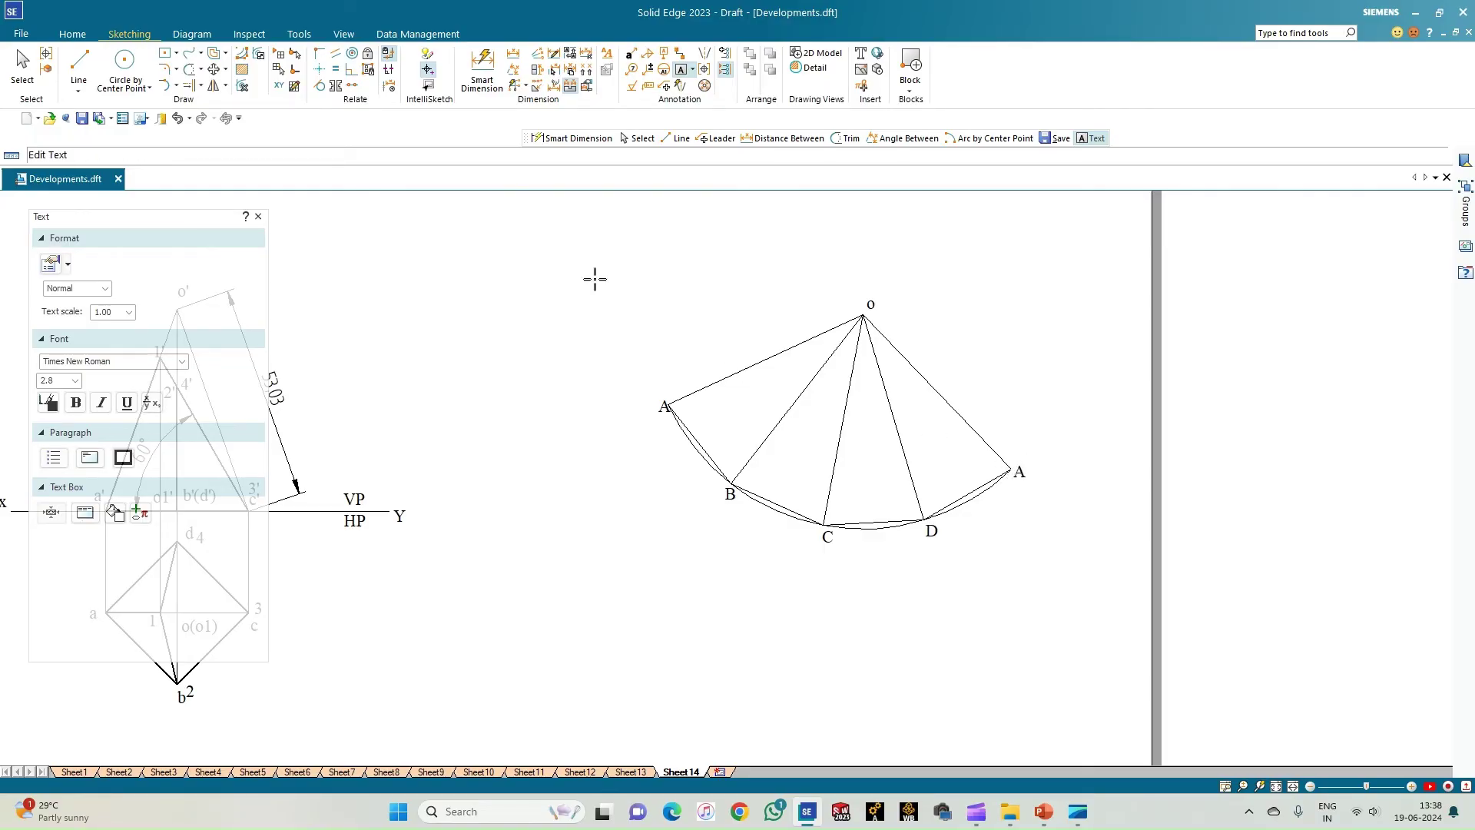
pyautogui.click(482, 68)
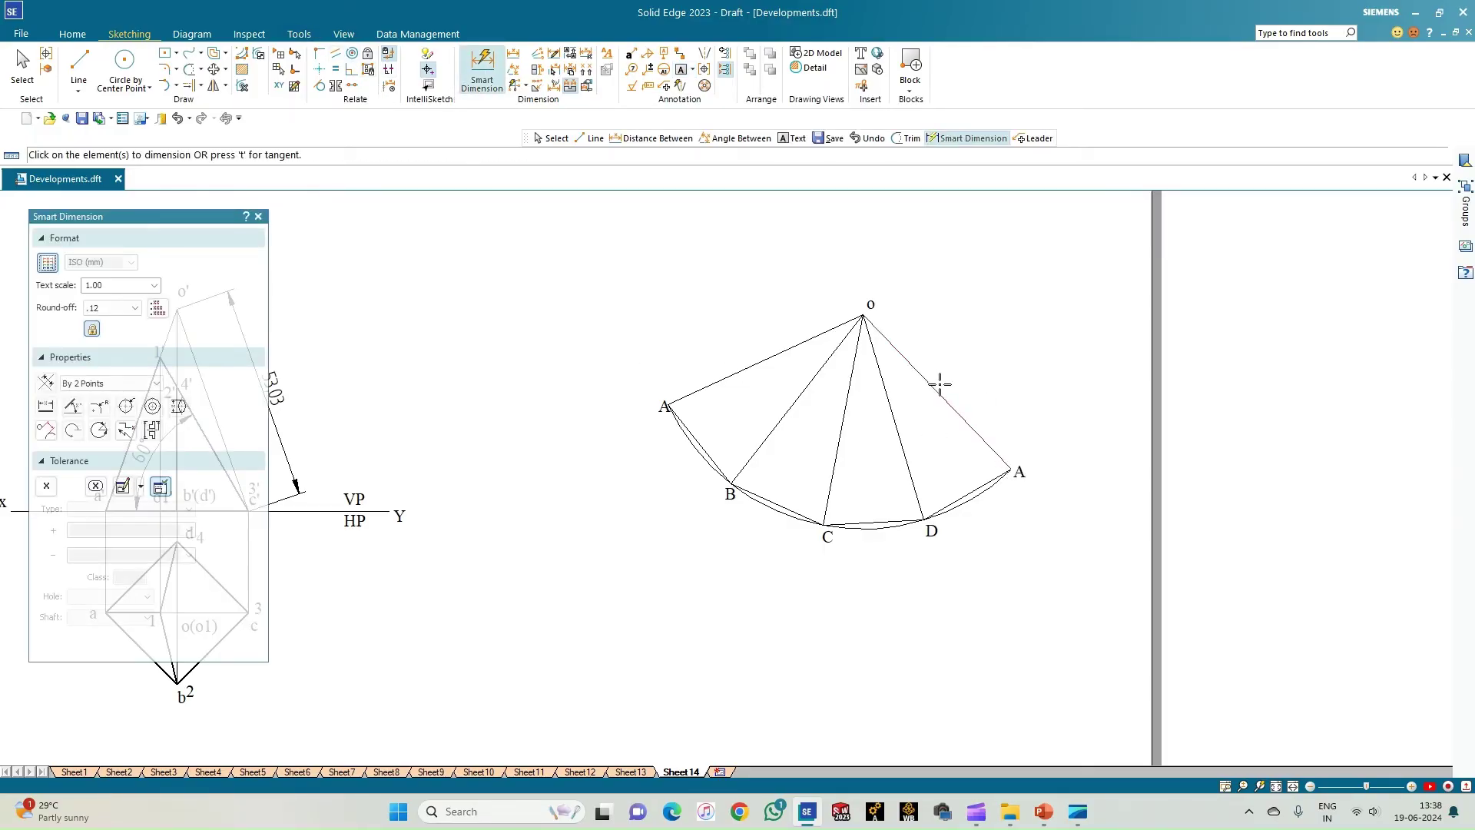
# Step: Place a 53.03 dimension beside the development's o–A radial edge
pyautogui.click(939, 383)
pyautogui.click(1000, 328)
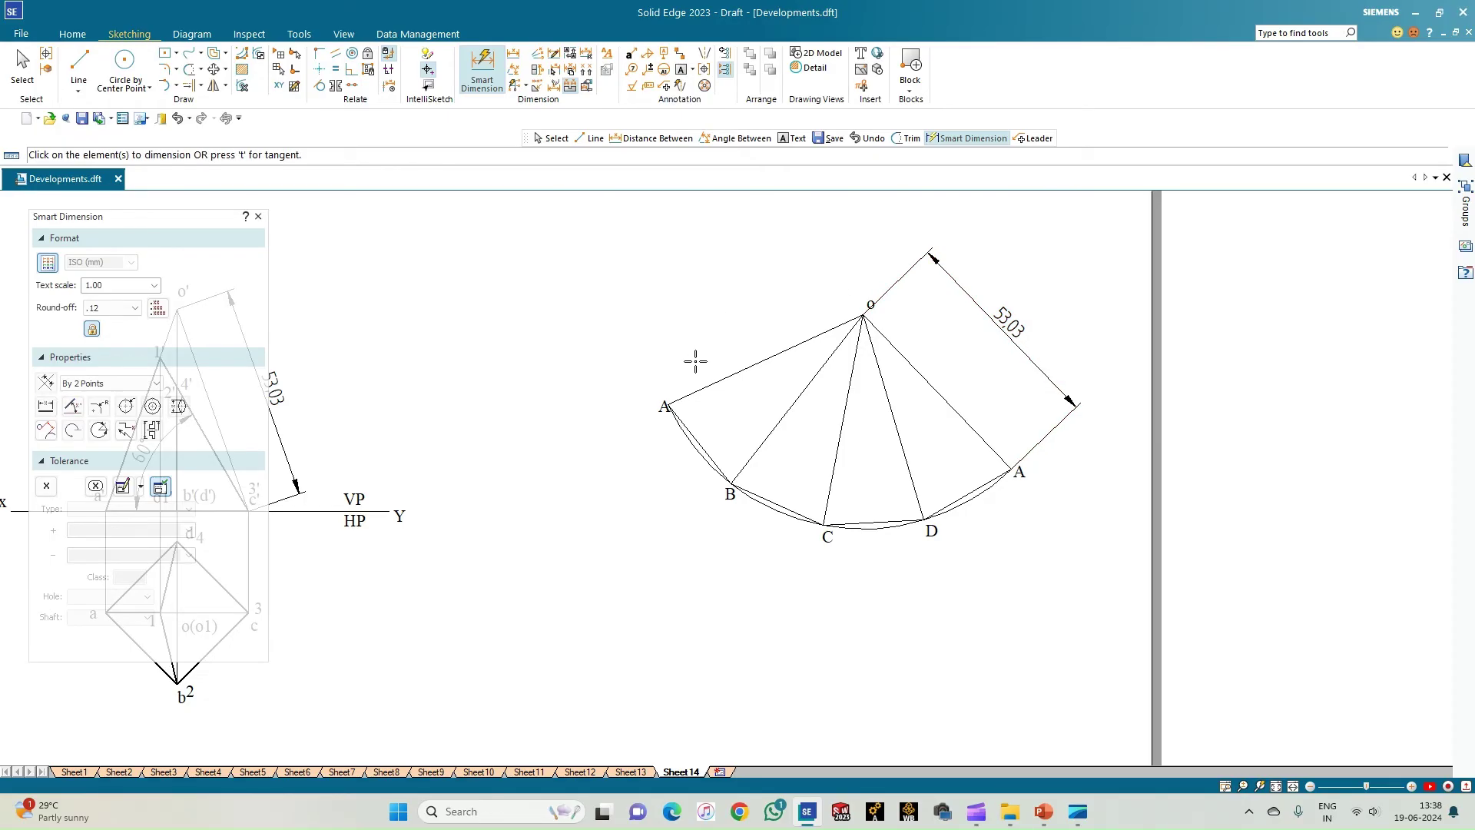
pyautogui.click(1277, 791)
pyautogui.scroll(2, 635, 533)
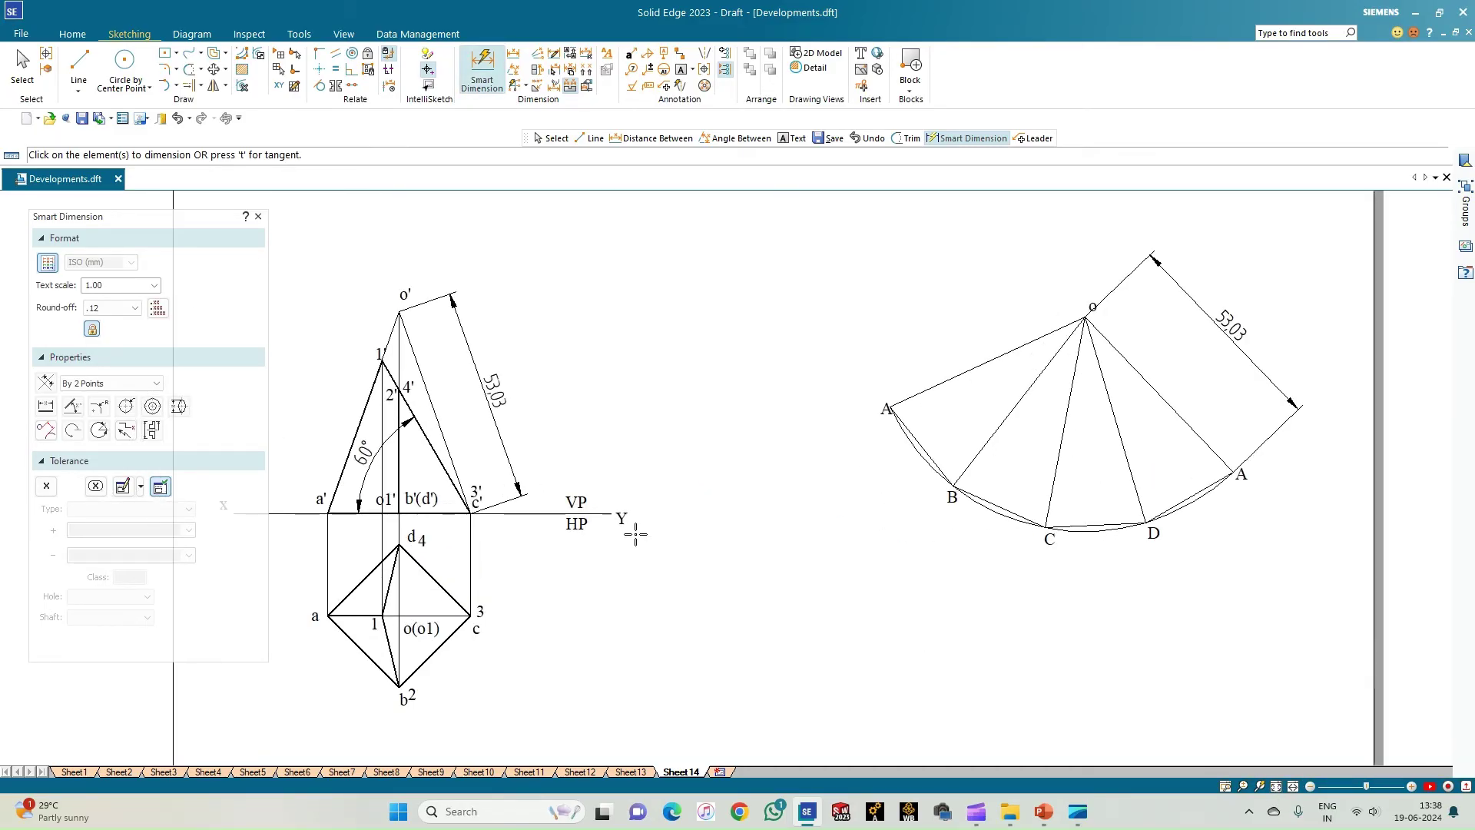
pyautogui.click(78, 63)
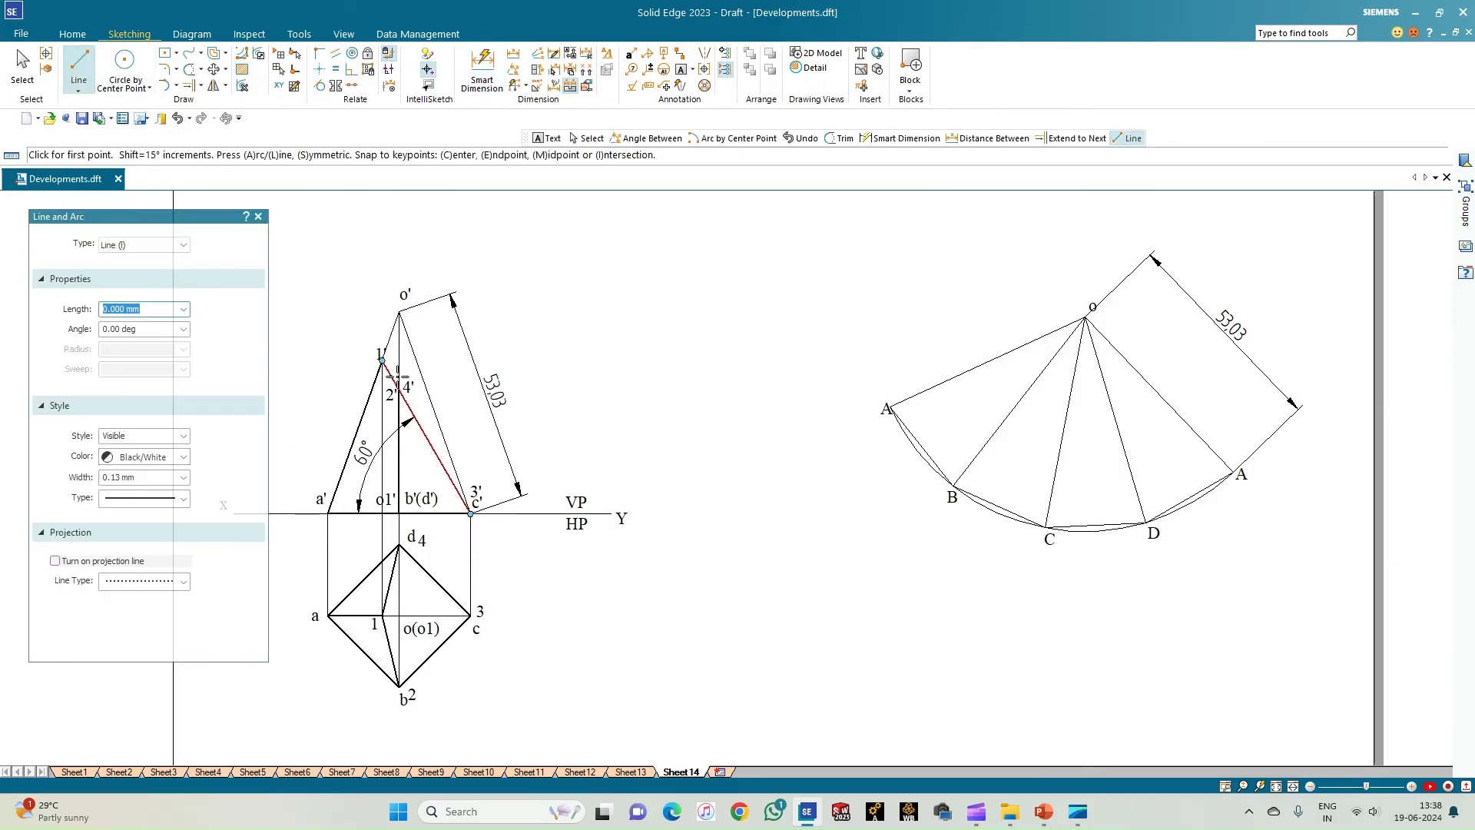
# Step: Draw a horizontal projector from 1' to edge o'c', then cancel the line begun at the 2'/4' level
pyautogui.click(382, 358)
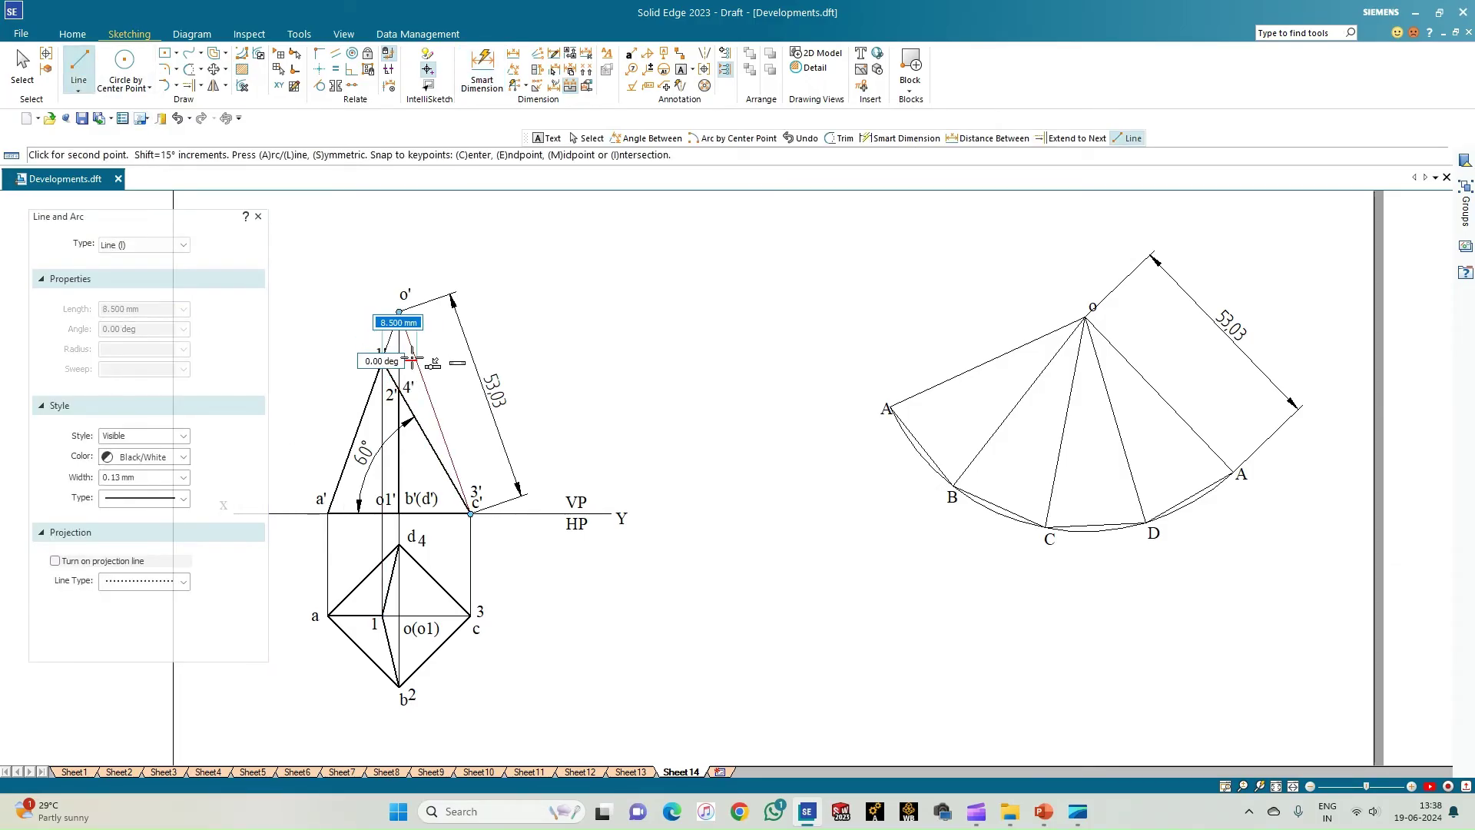
pyautogui.click(435, 362)
pyautogui.scroll(3, 407, 391)
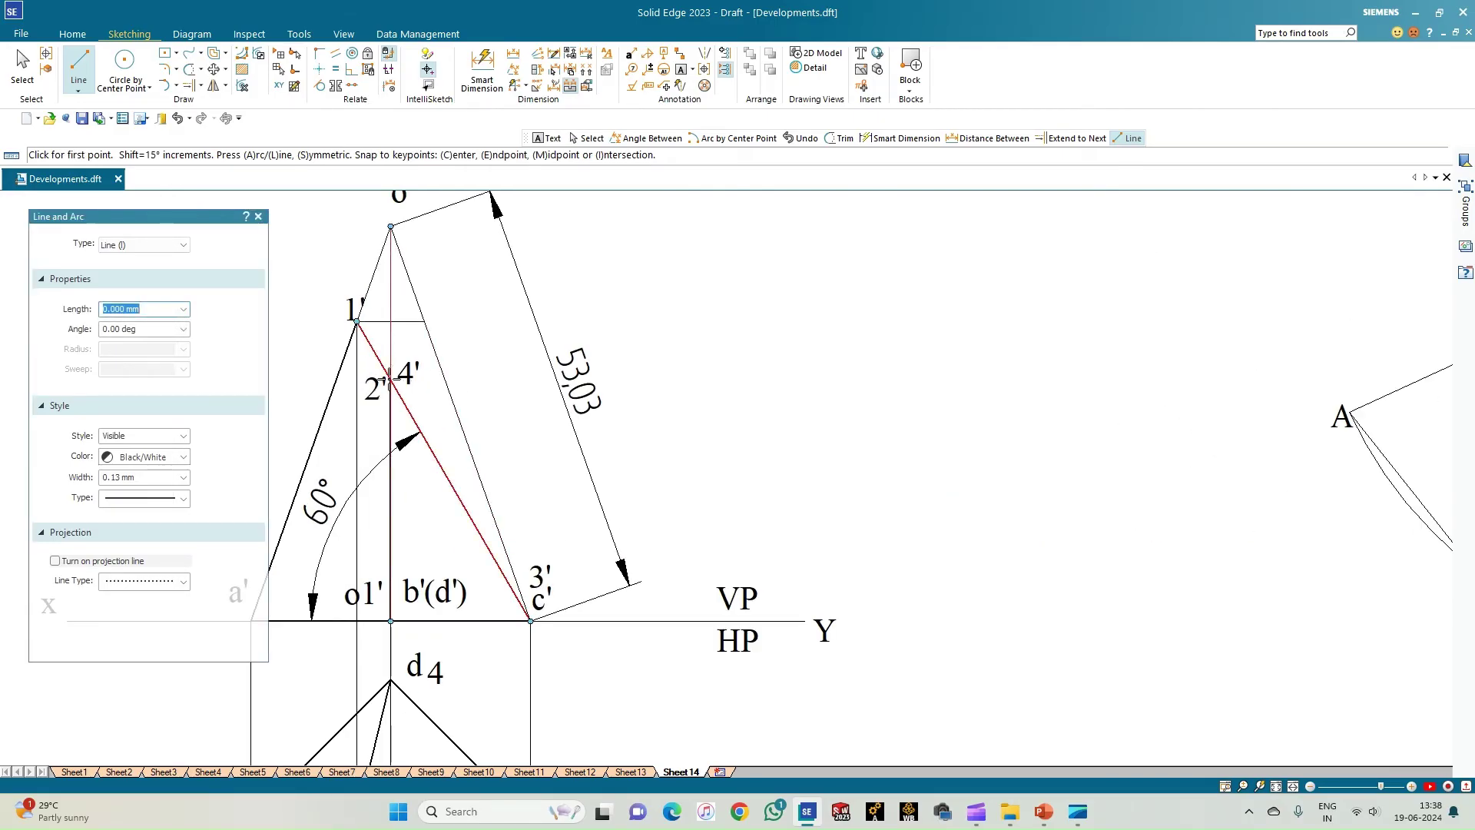
pyautogui.click(389, 377)
pyautogui.press('Escape')
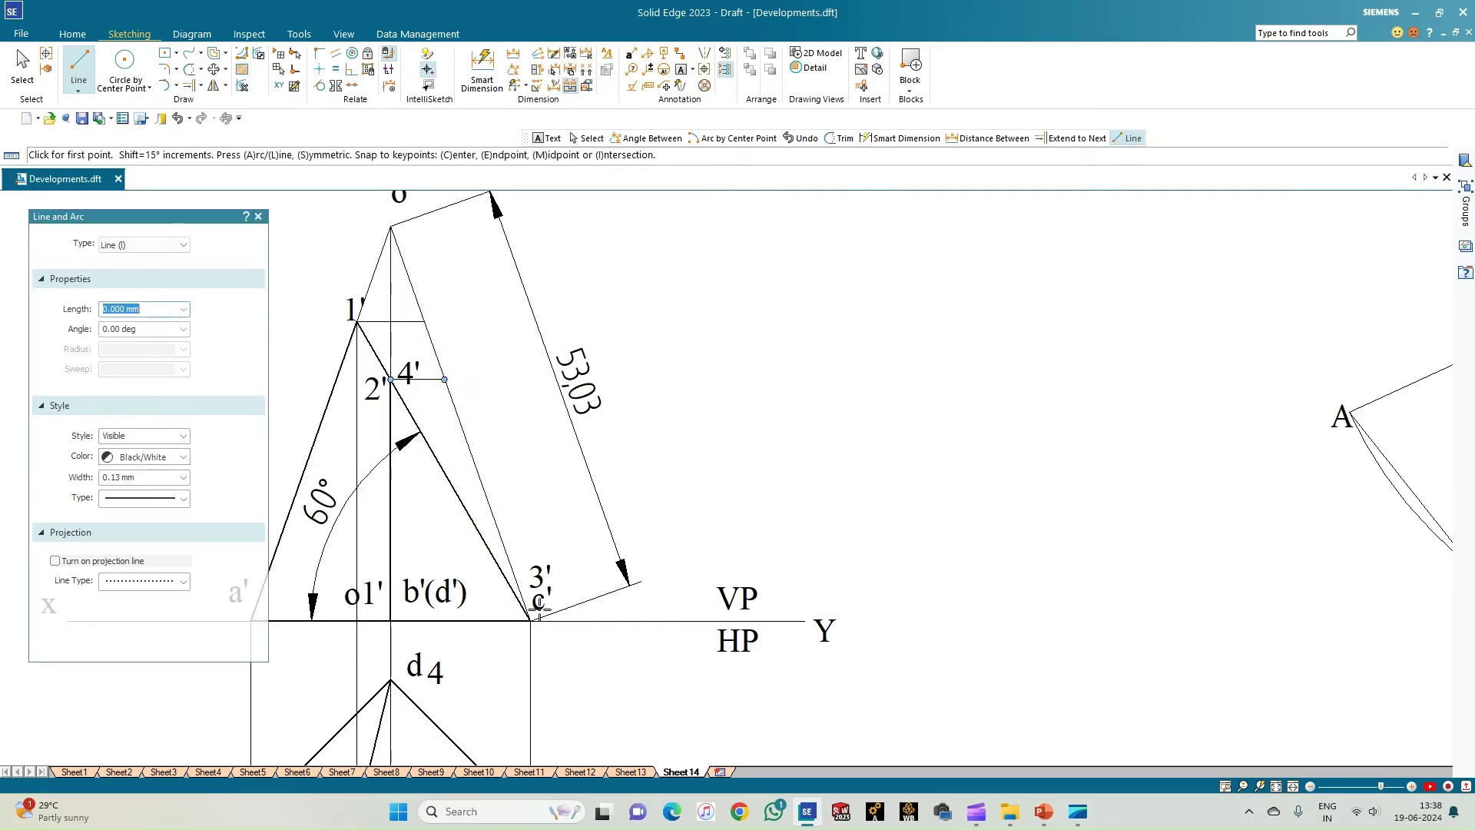
pyautogui.scroll(-2, 669, 550)
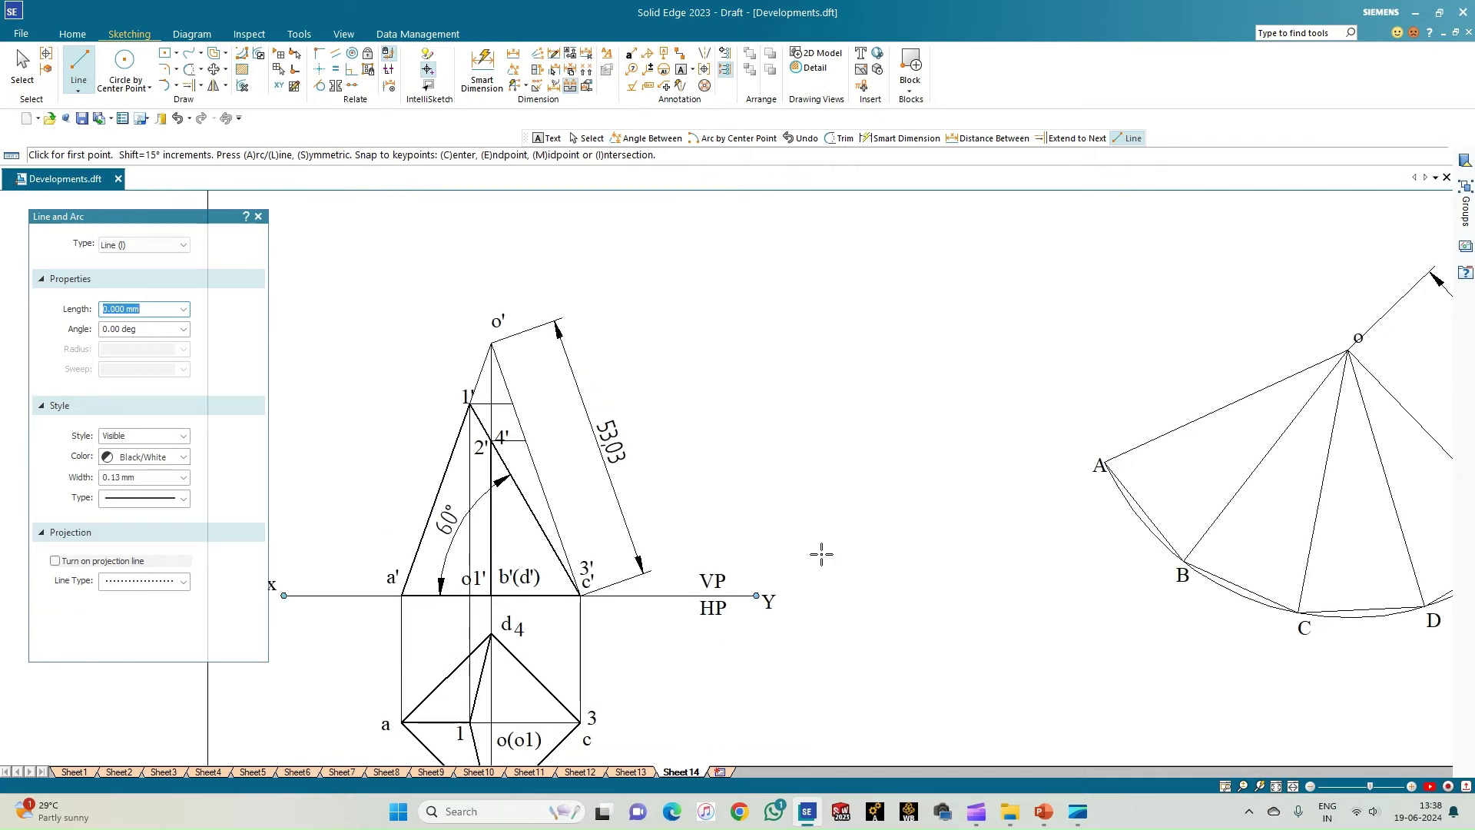
# Step: Dimension o' to the 1' projector along o'c' as 12.75, then fit the whole sheet
pyautogui.click(514, 54)
pyautogui.scroll(2, 509, 407)
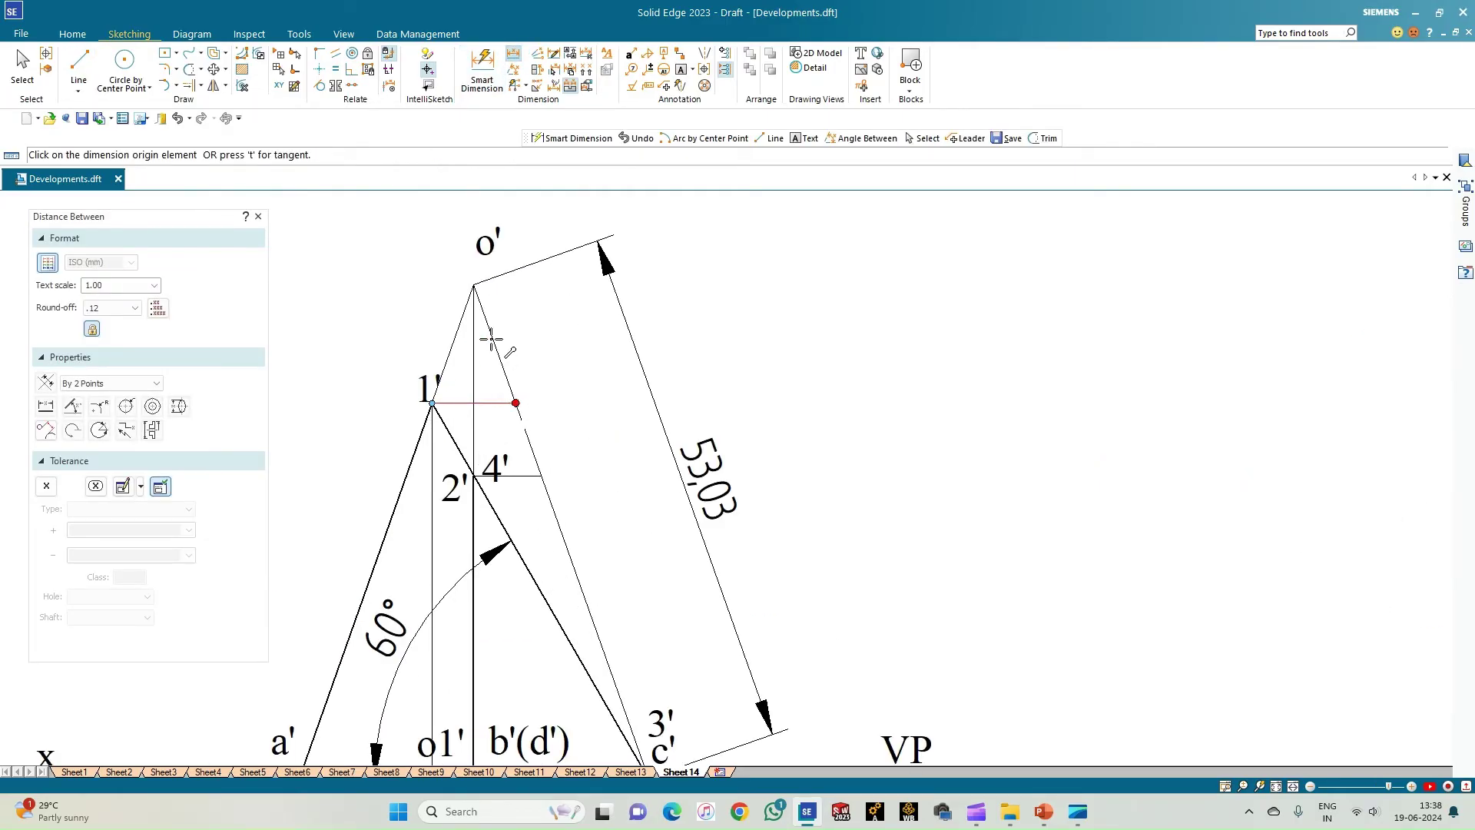
pyautogui.click(474, 285)
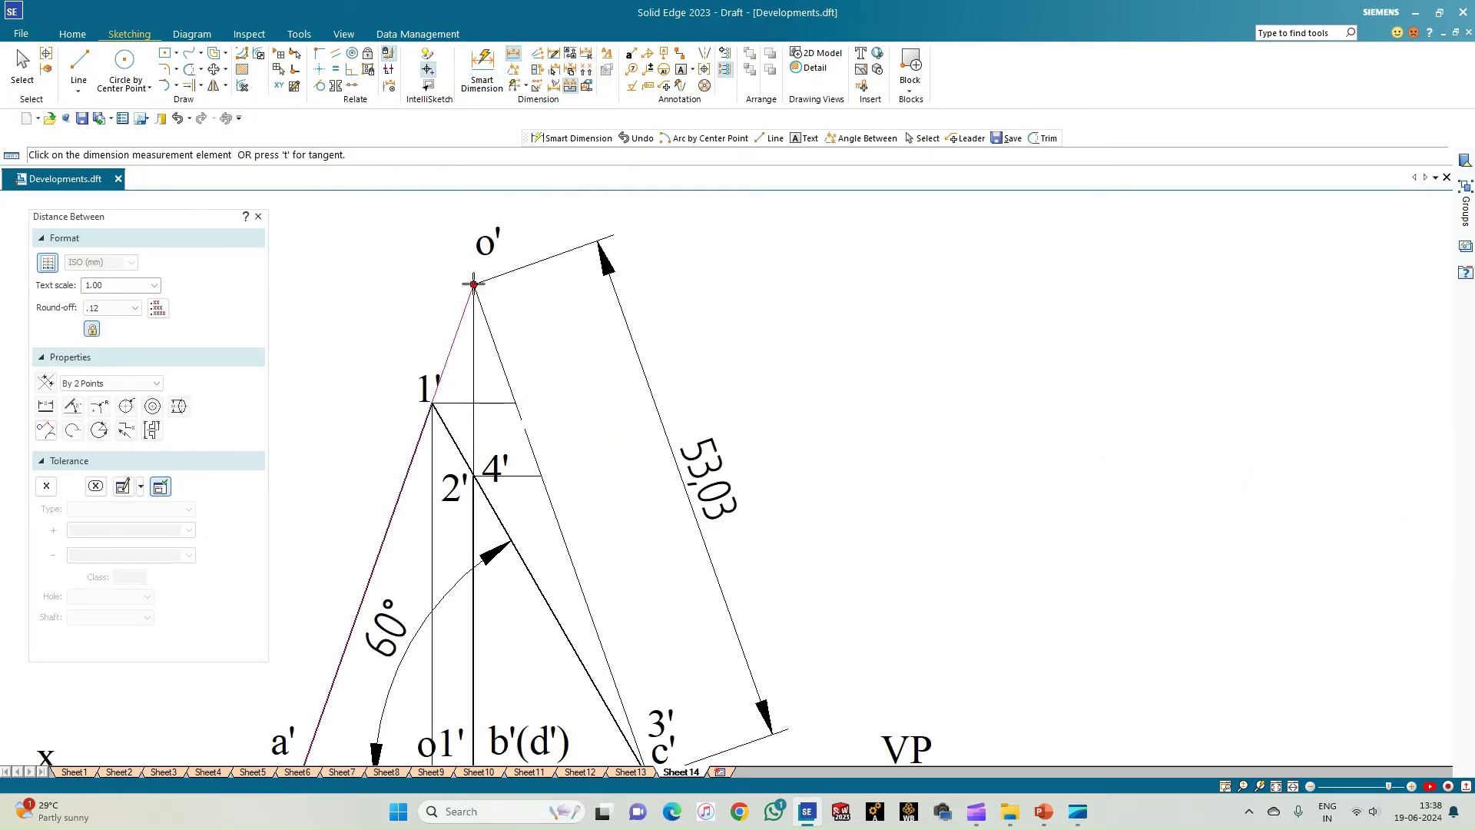
pyautogui.click(516, 402)
pyautogui.click(566, 384)
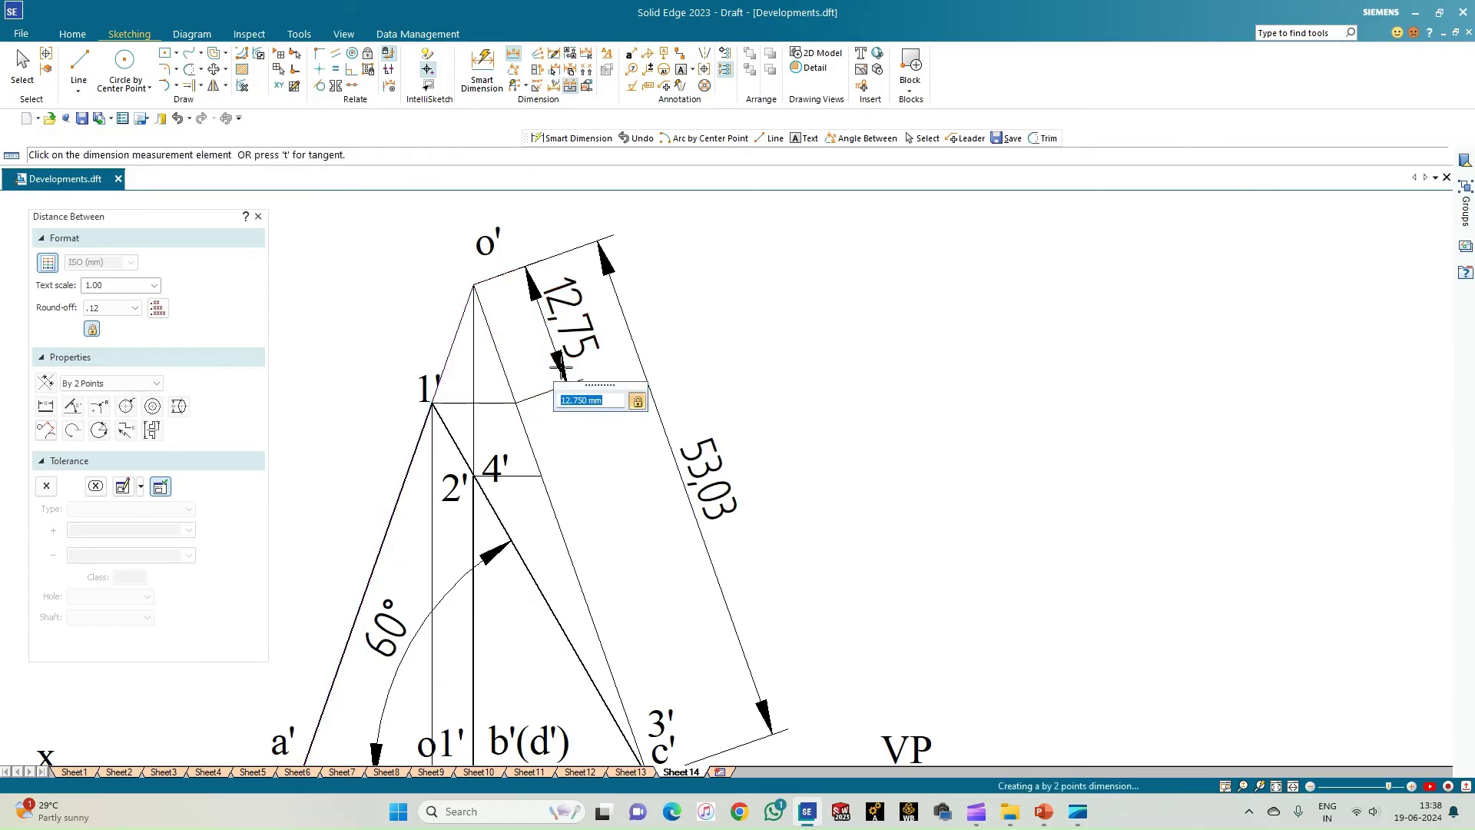
pyautogui.scroll(-2, 603, 525)
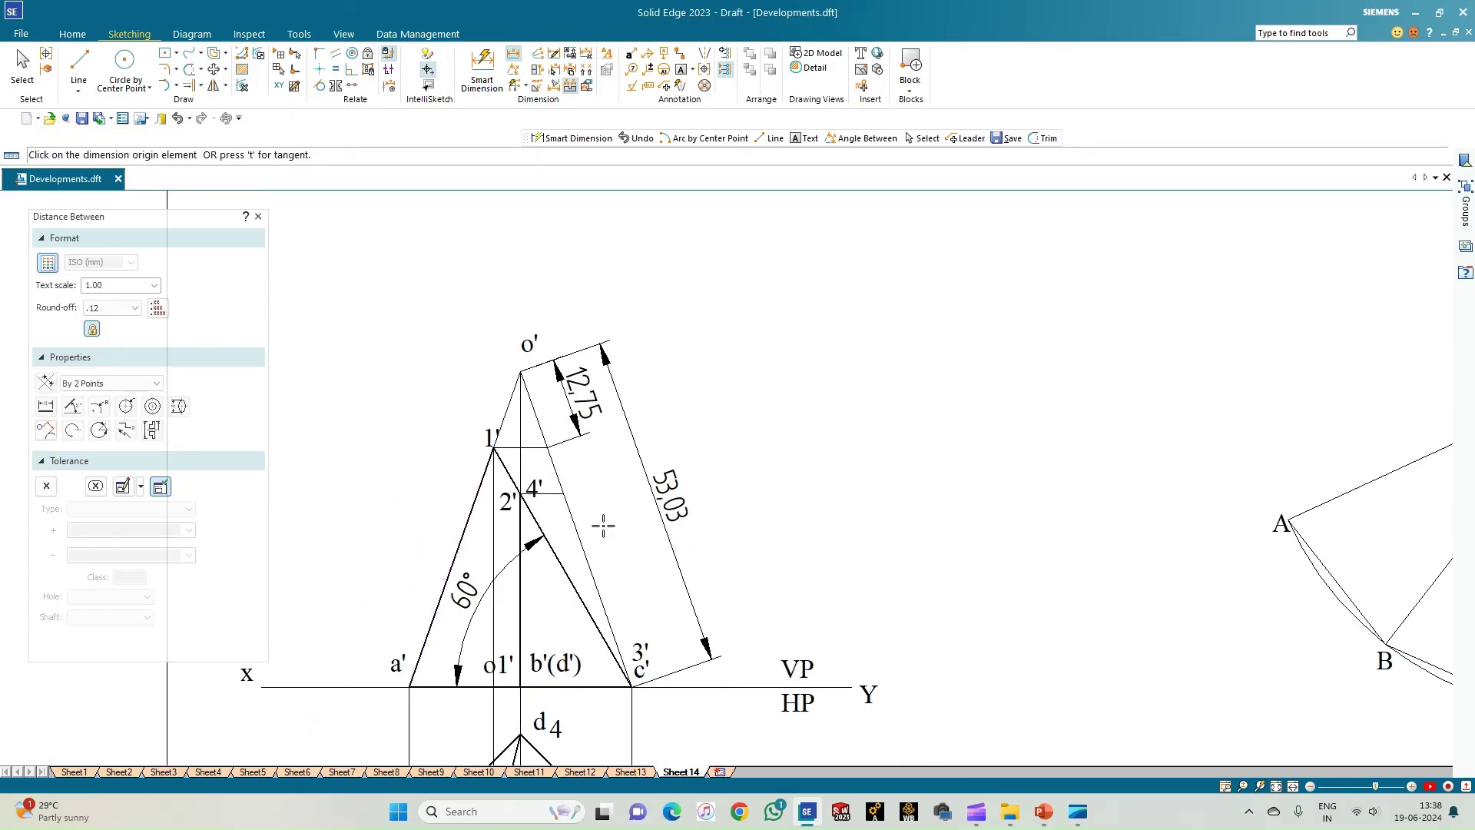
pyautogui.click(1276, 786)
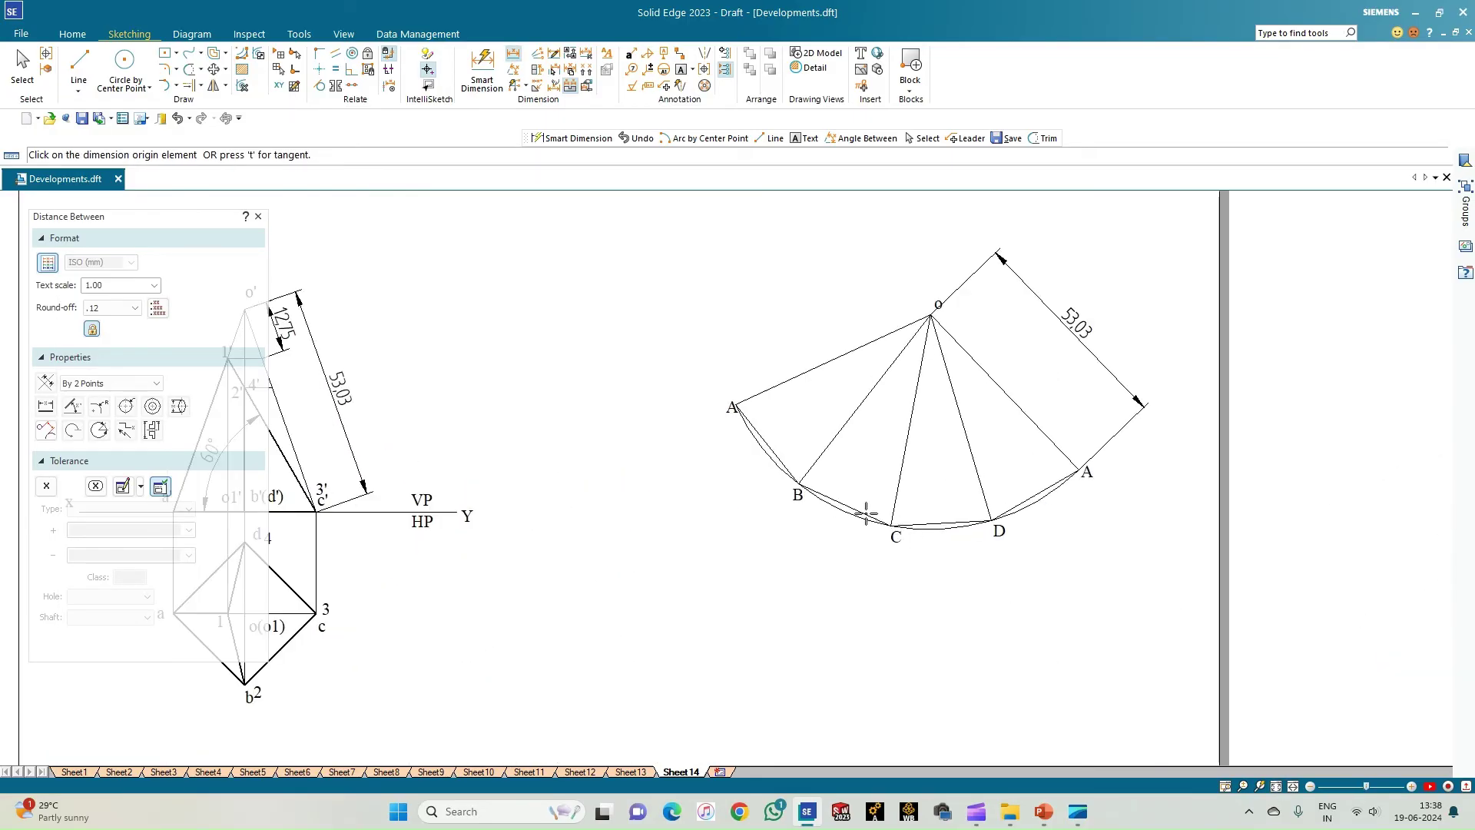
# Step: Draw 12.75 mm lines from apex o along both o–A edges of the development
pyautogui.click(79, 64)
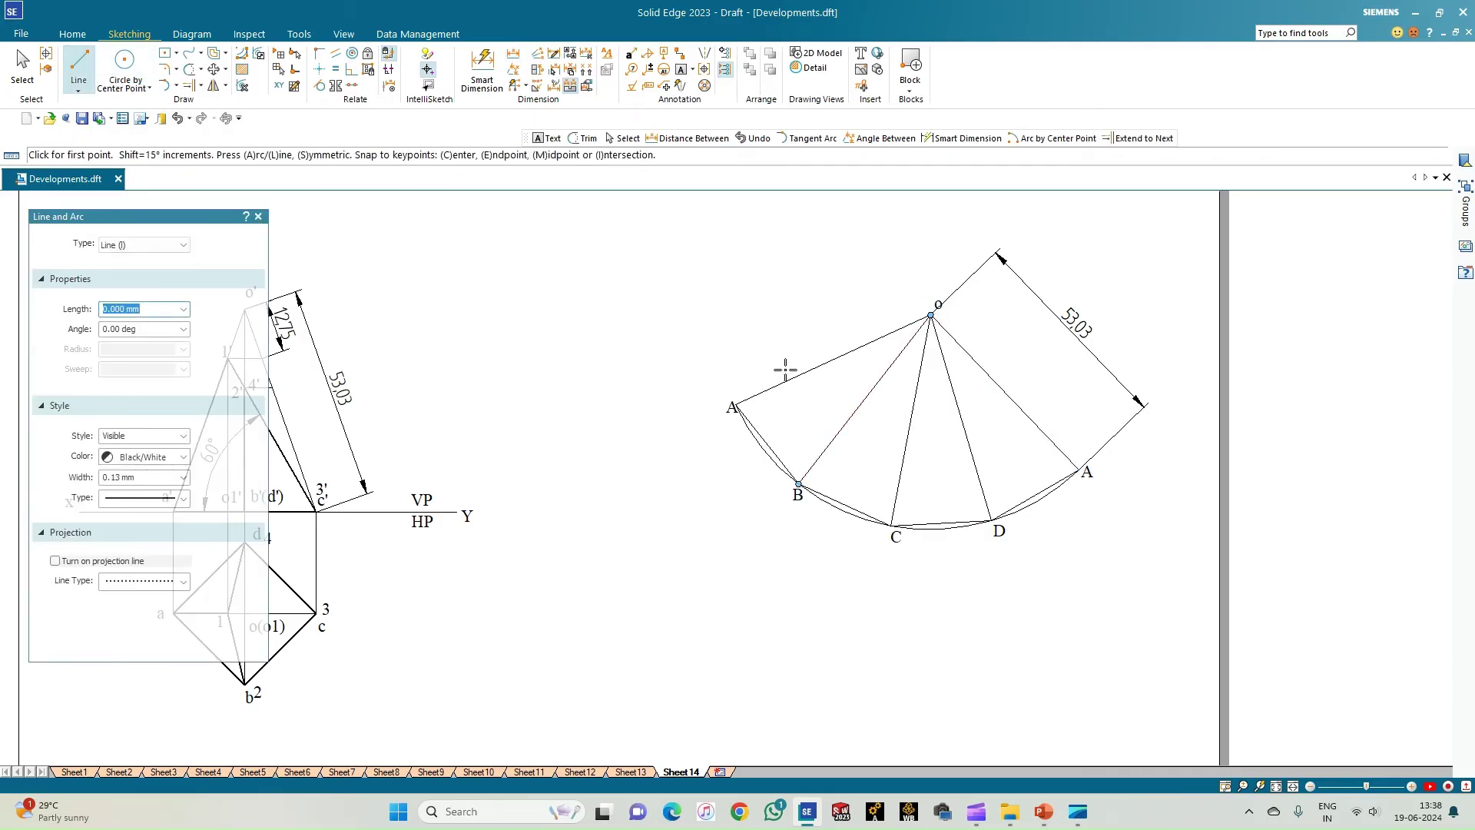
pyautogui.click(930, 314)
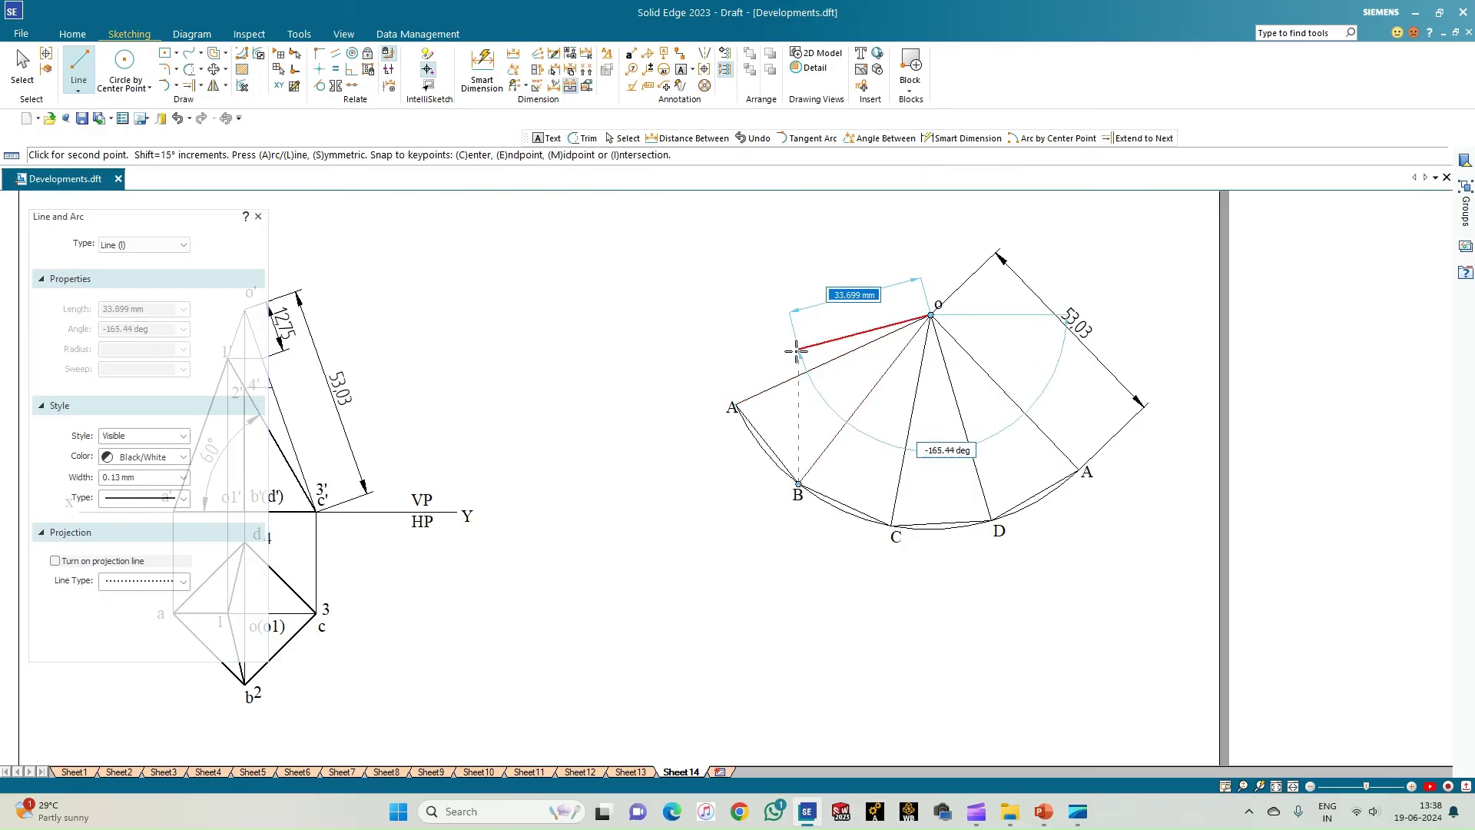
pyautogui.write('12.75')
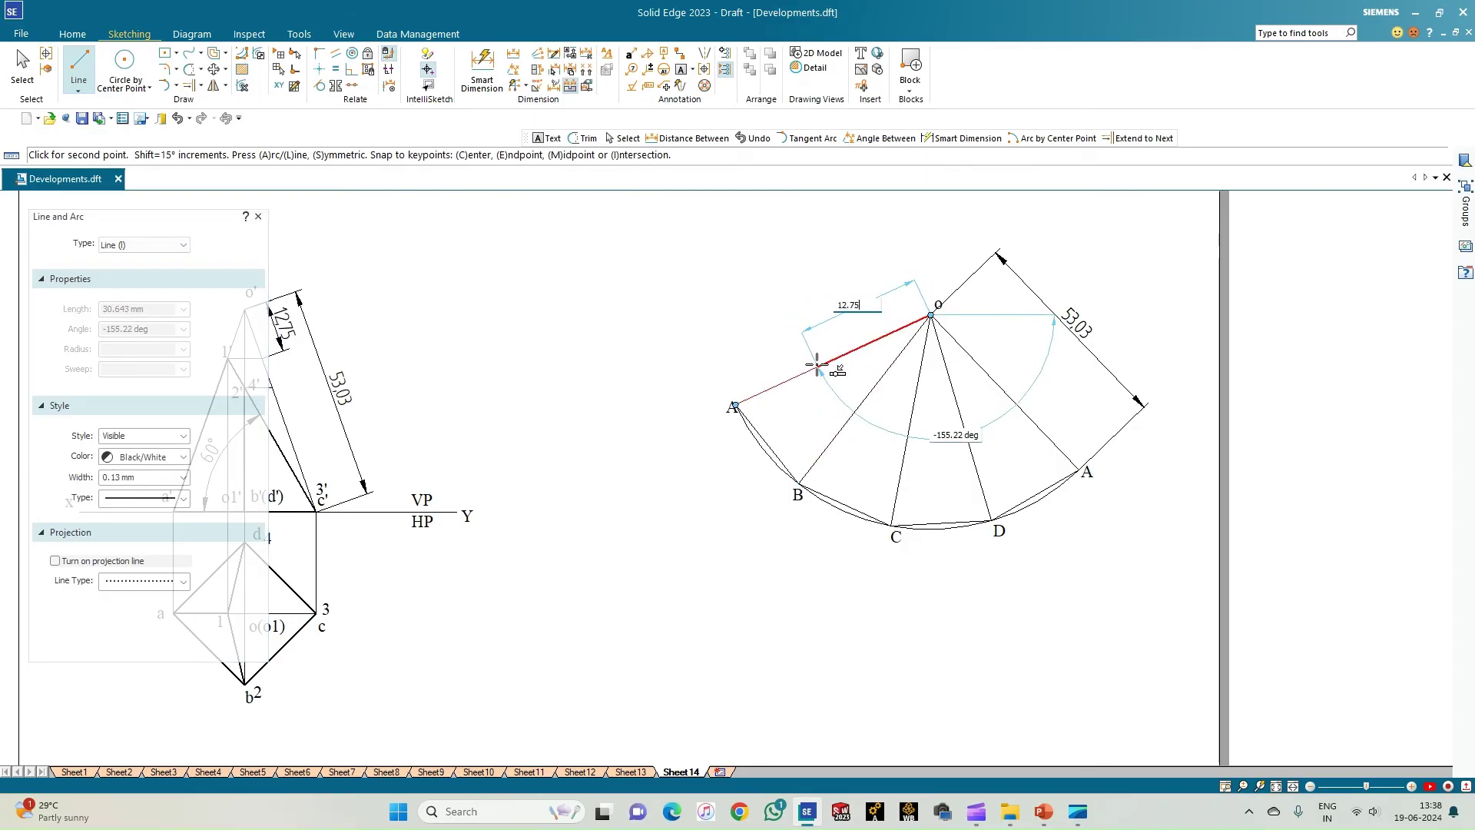
pyautogui.press('Tab')
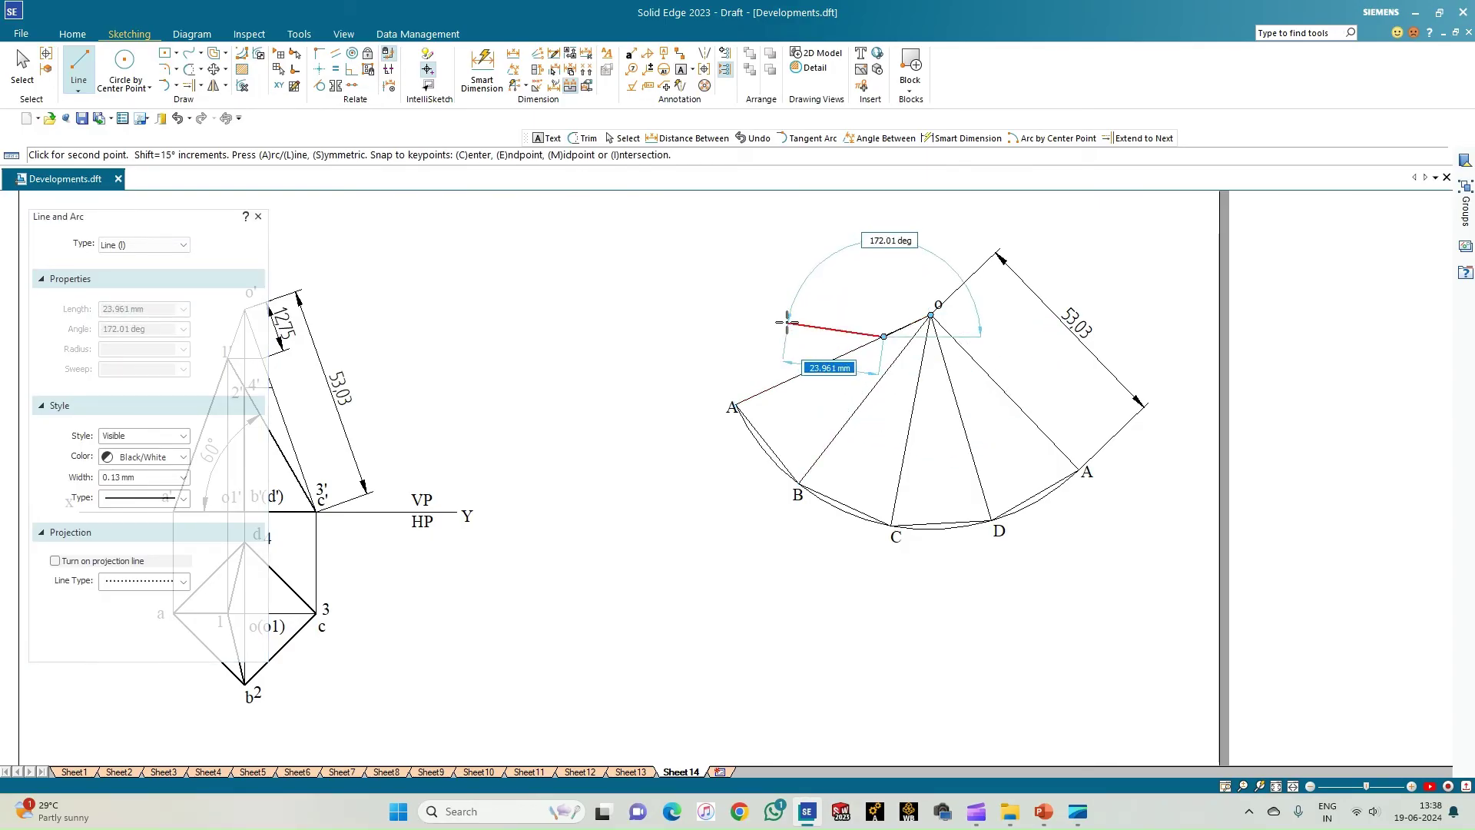
pyautogui.press('Return')
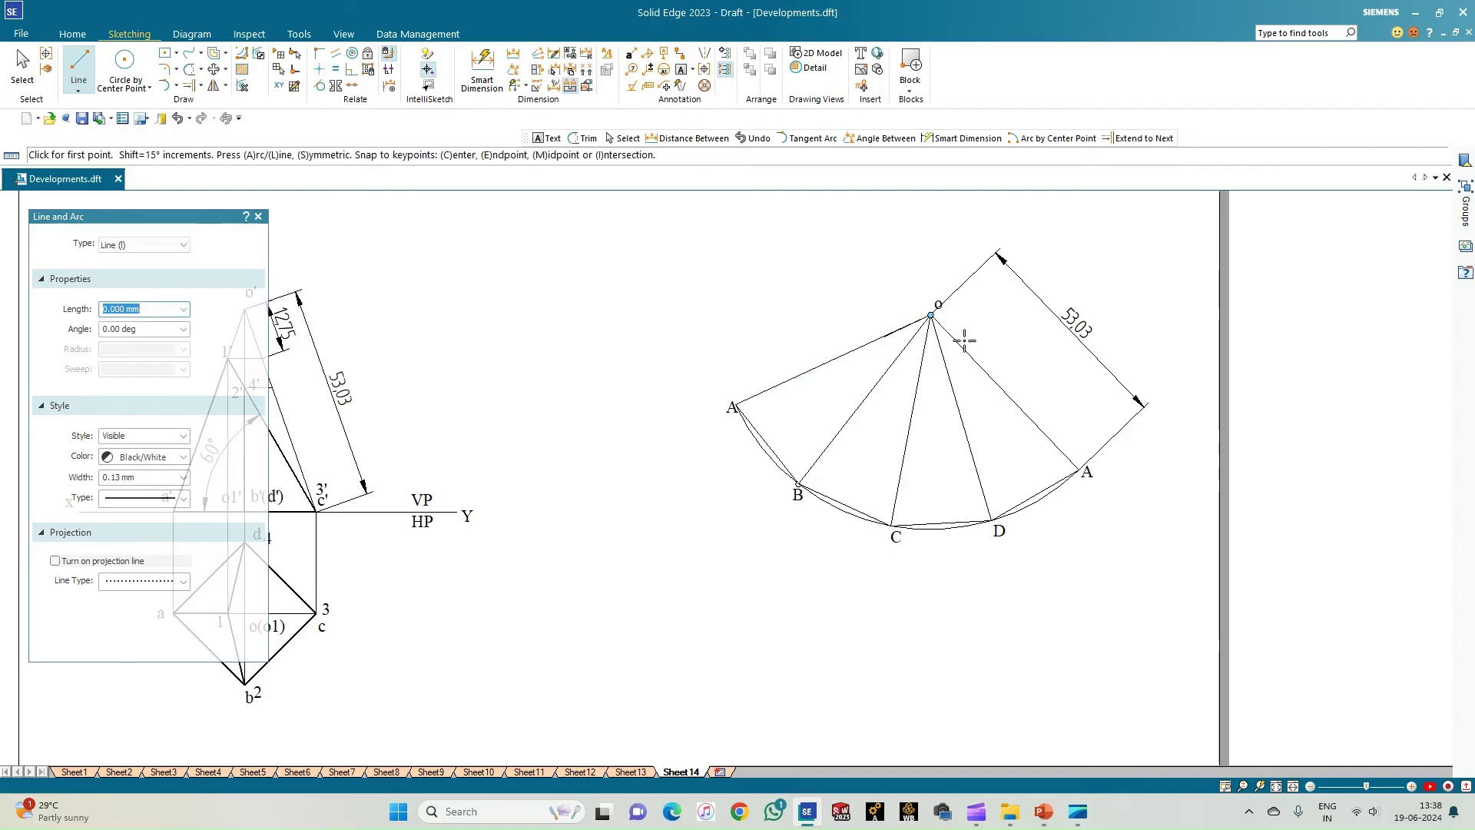
pyautogui.click(930, 315)
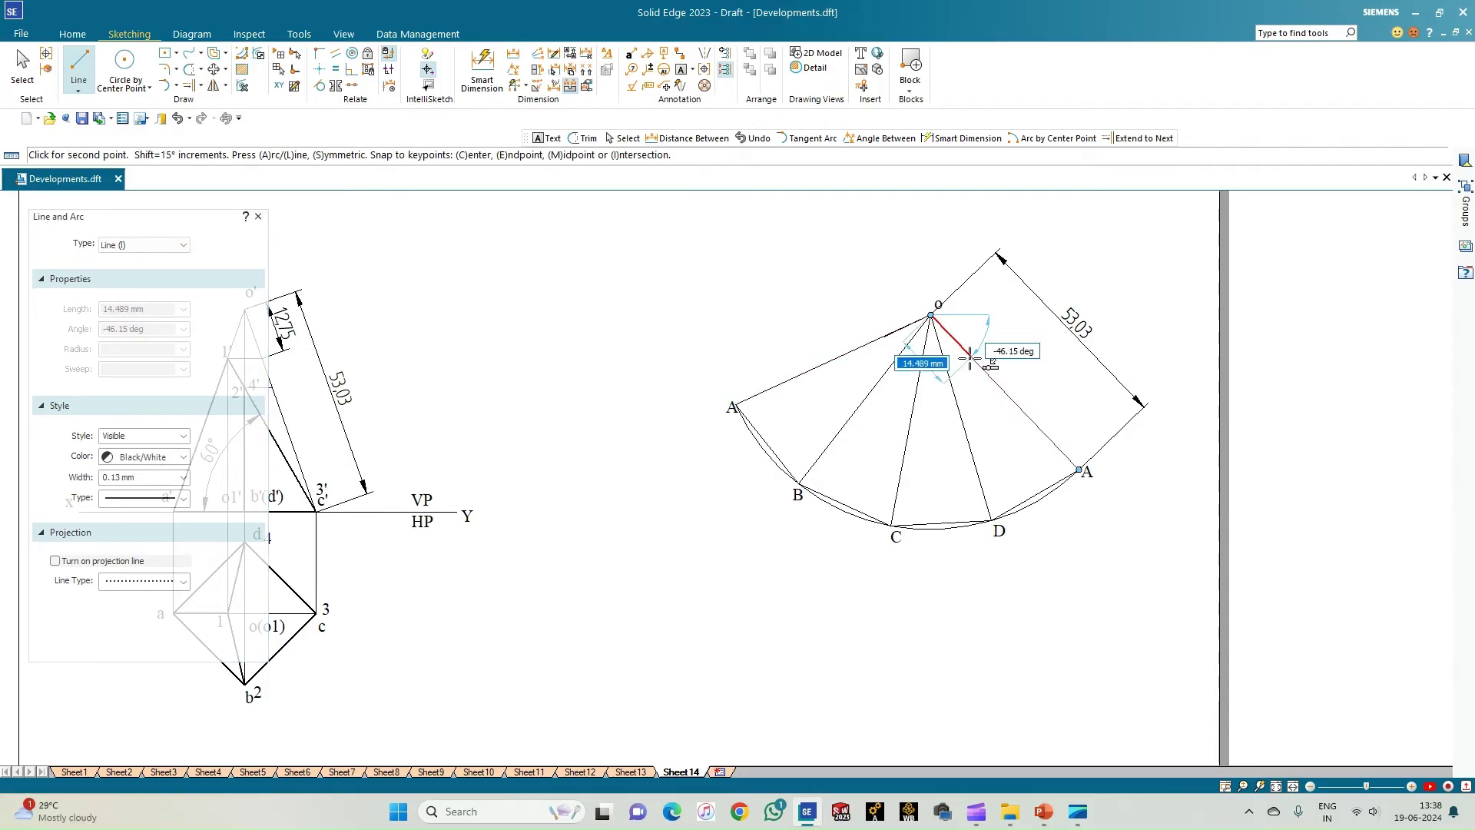
pyautogui.write('12.75')
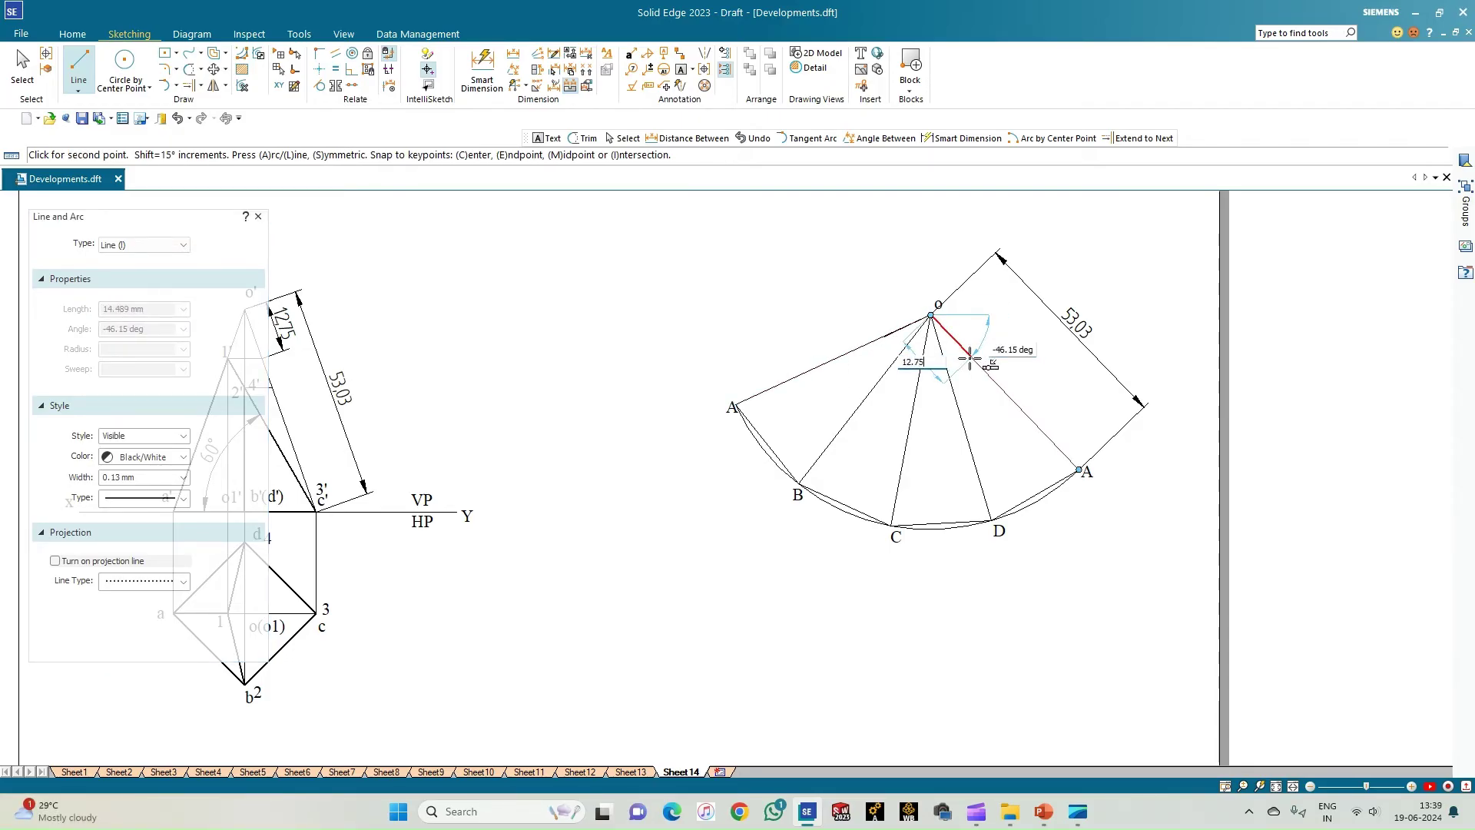
pyautogui.press('Tab')
pyautogui.press('Return')
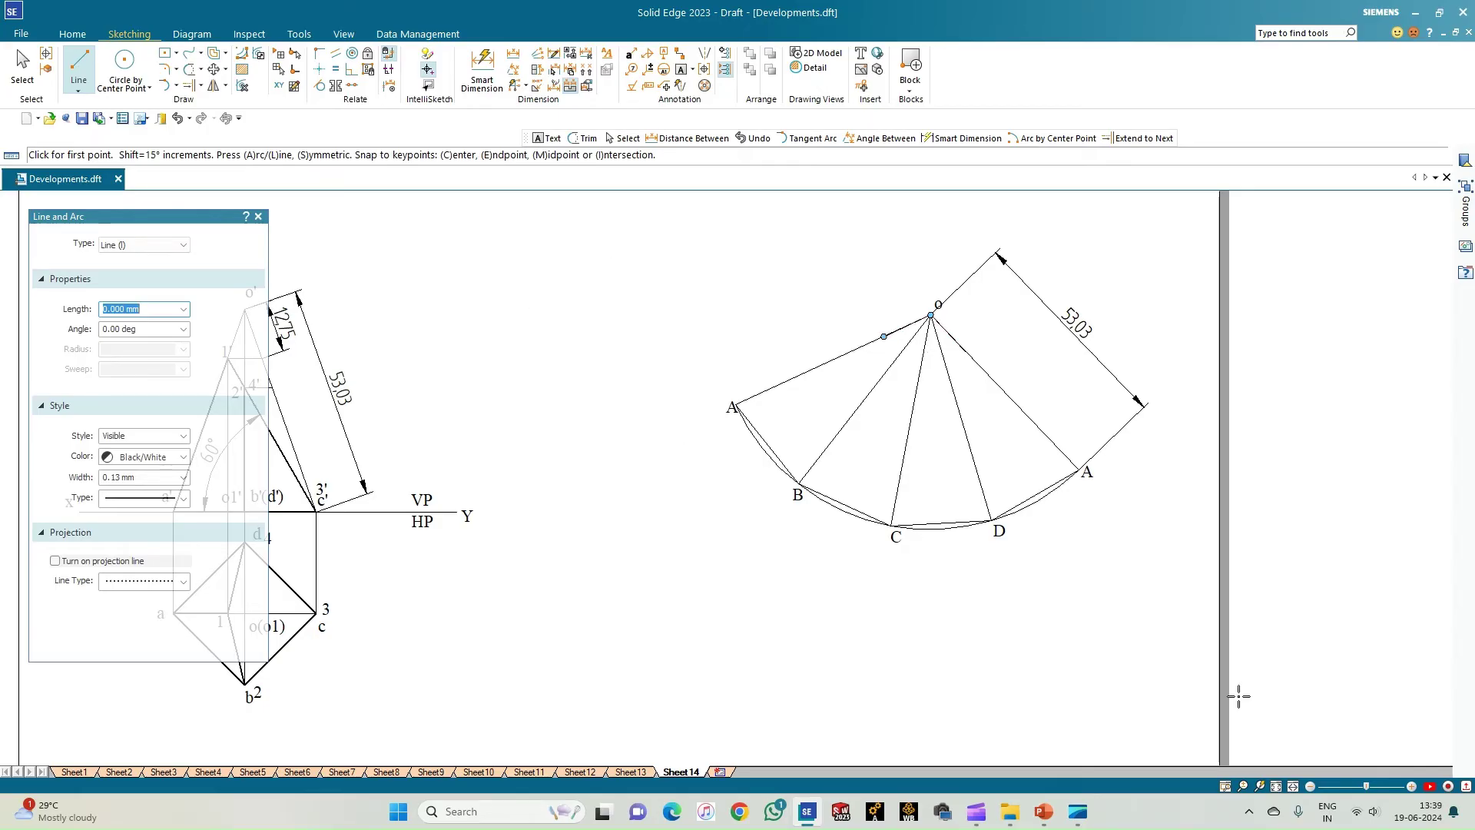
# Step: Place a 20.56 distance dimension from o' to 4' beside the elevation
pyautogui.click(1276, 785)
pyautogui.scroll(5, 325, 433)
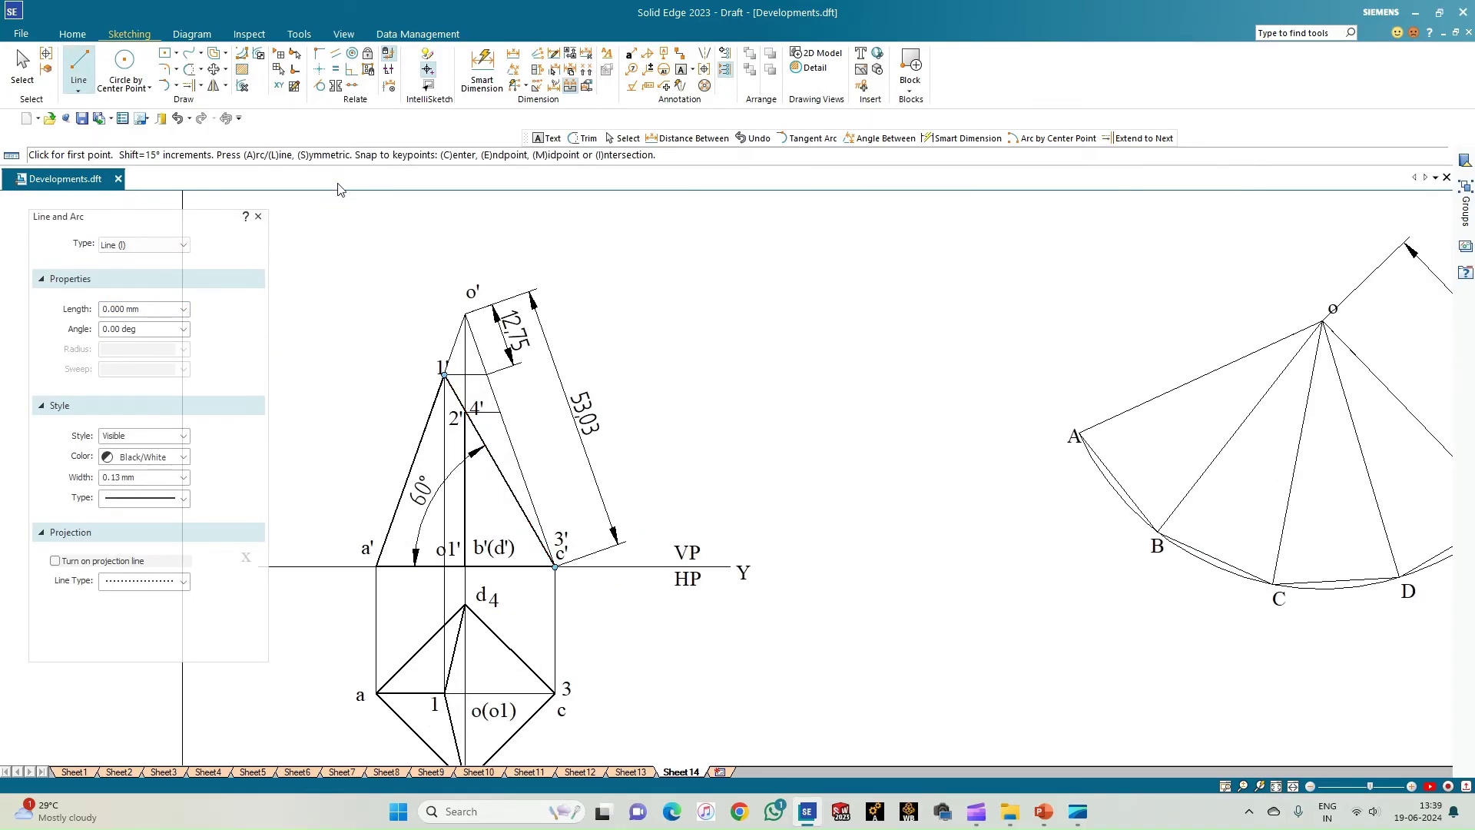
pyautogui.click(513, 53)
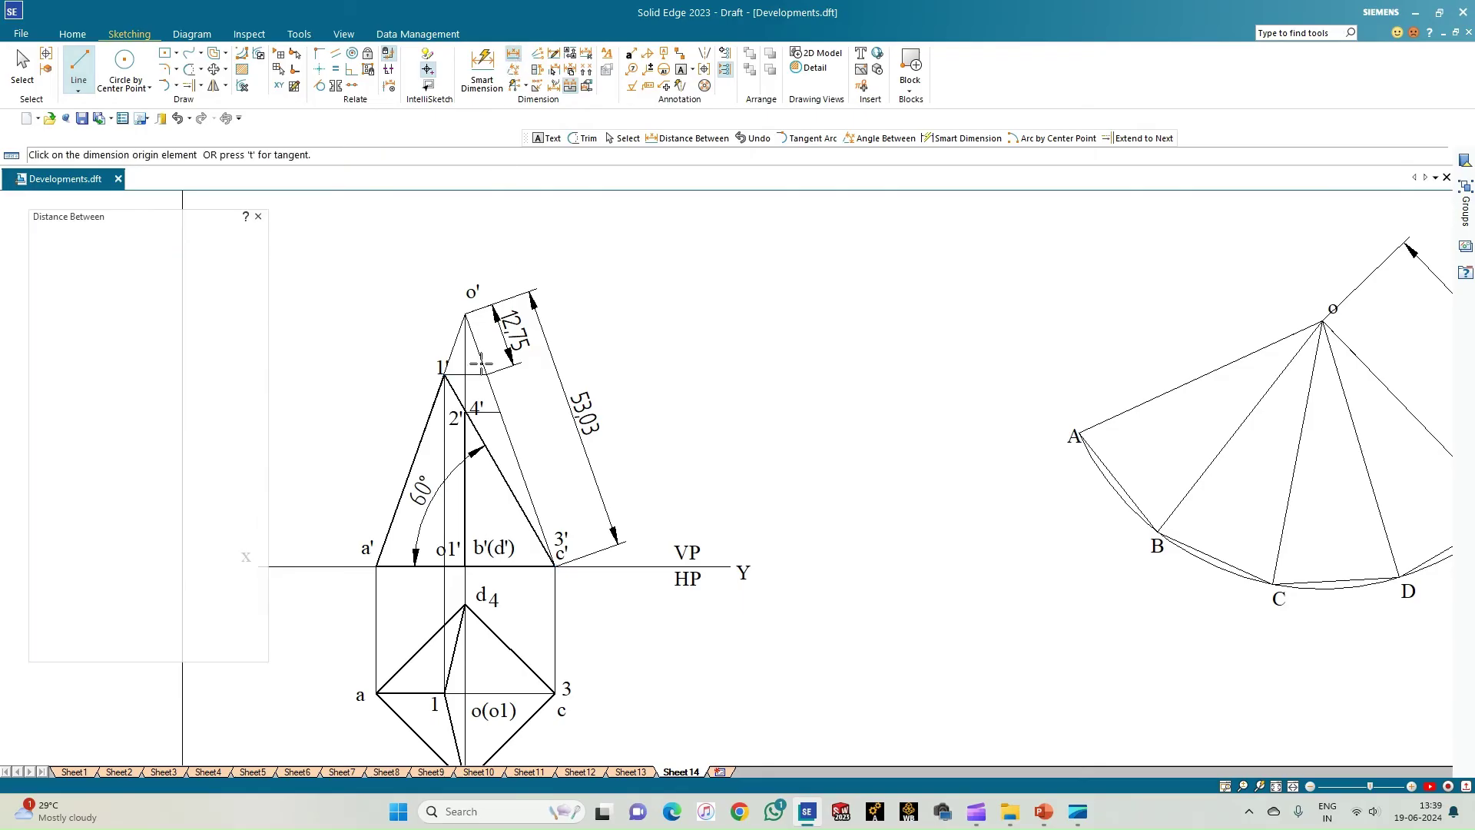
pyautogui.click(466, 315)
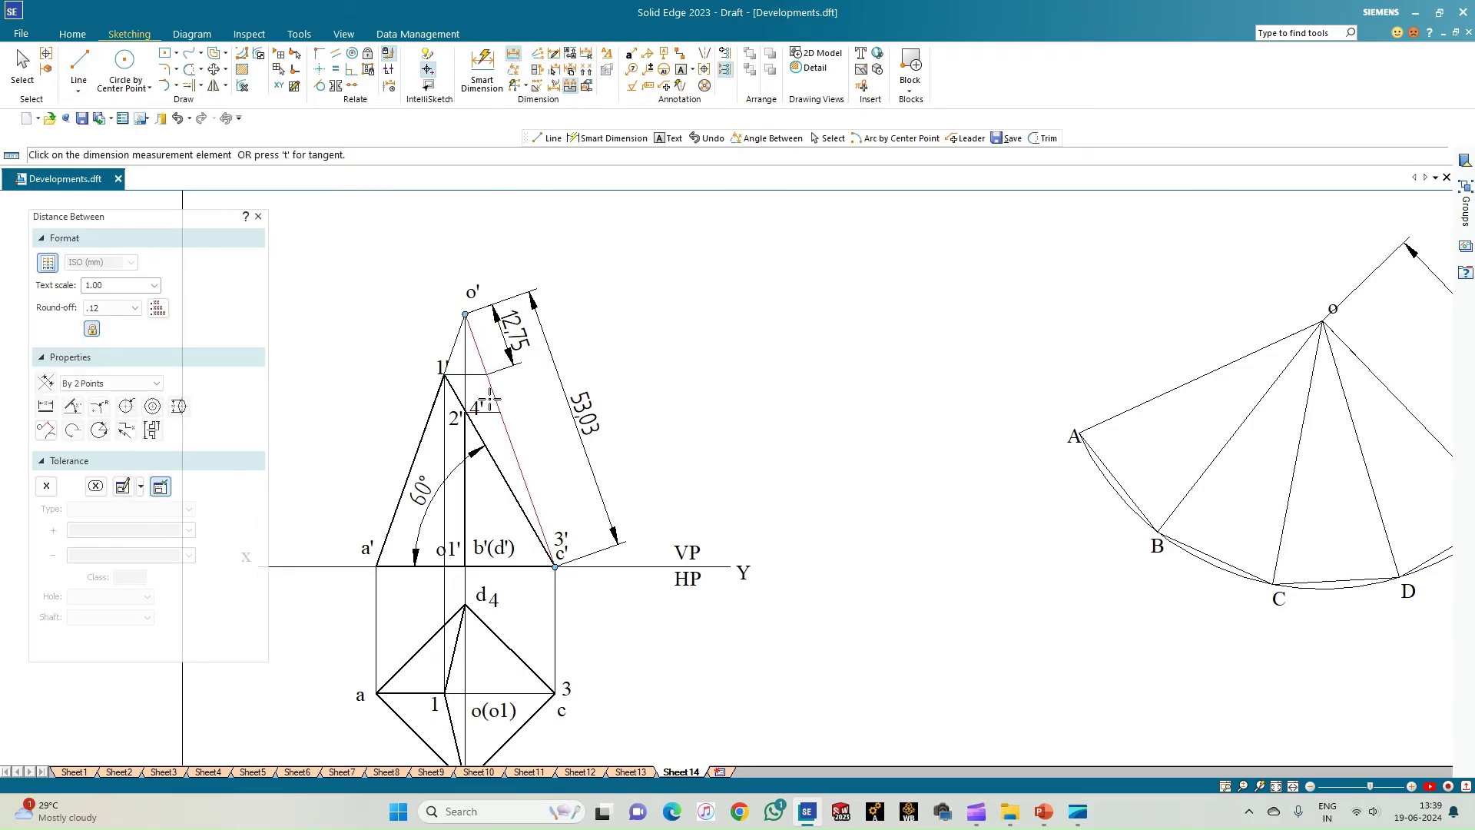
pyautogui.scroll(3, 489, 402)
pyautogui.click(510, 423)
pyautogui.click(713, 388)
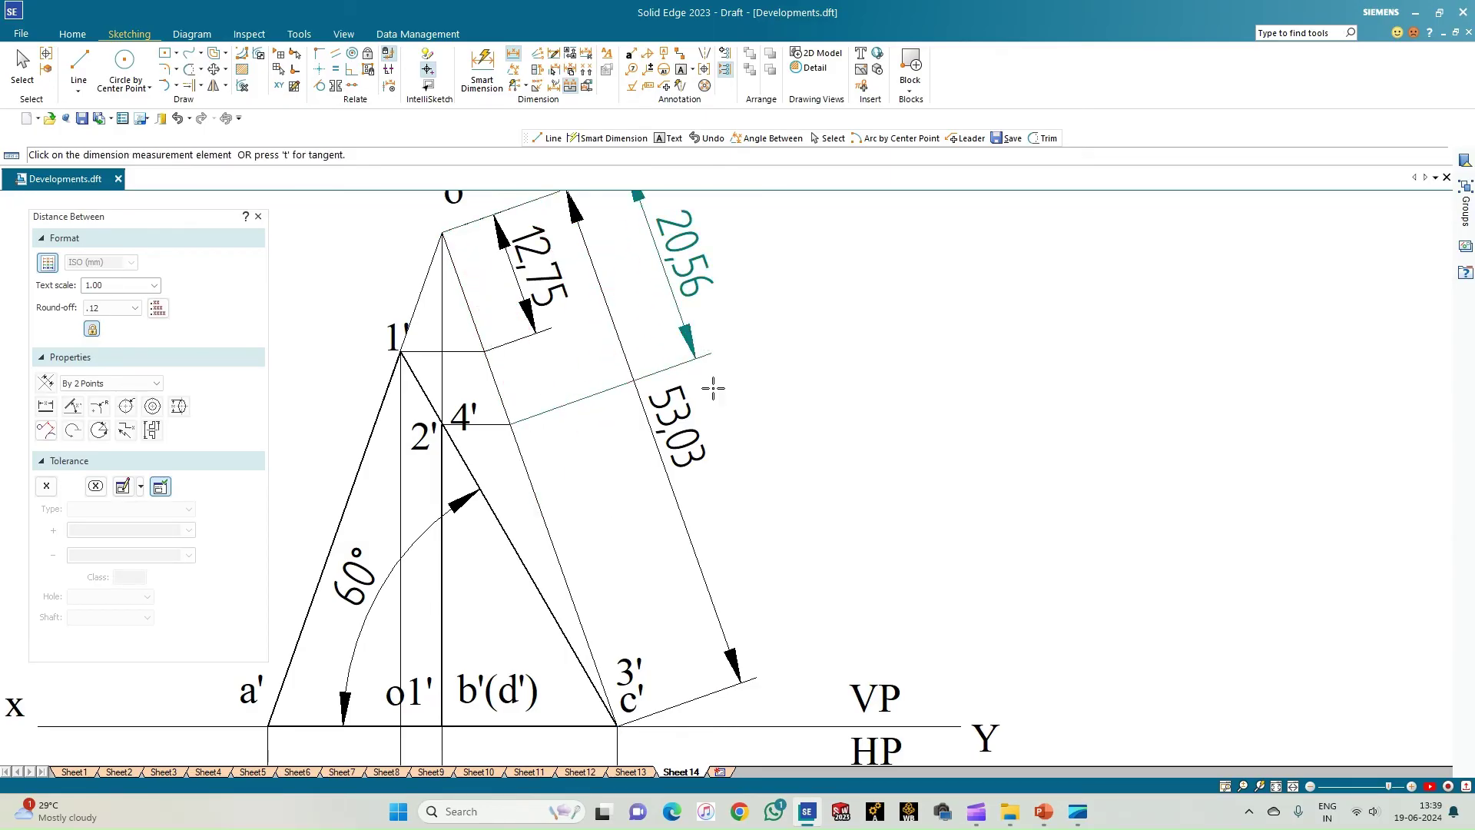
pyautogui.scroll(-2, 931, 553)
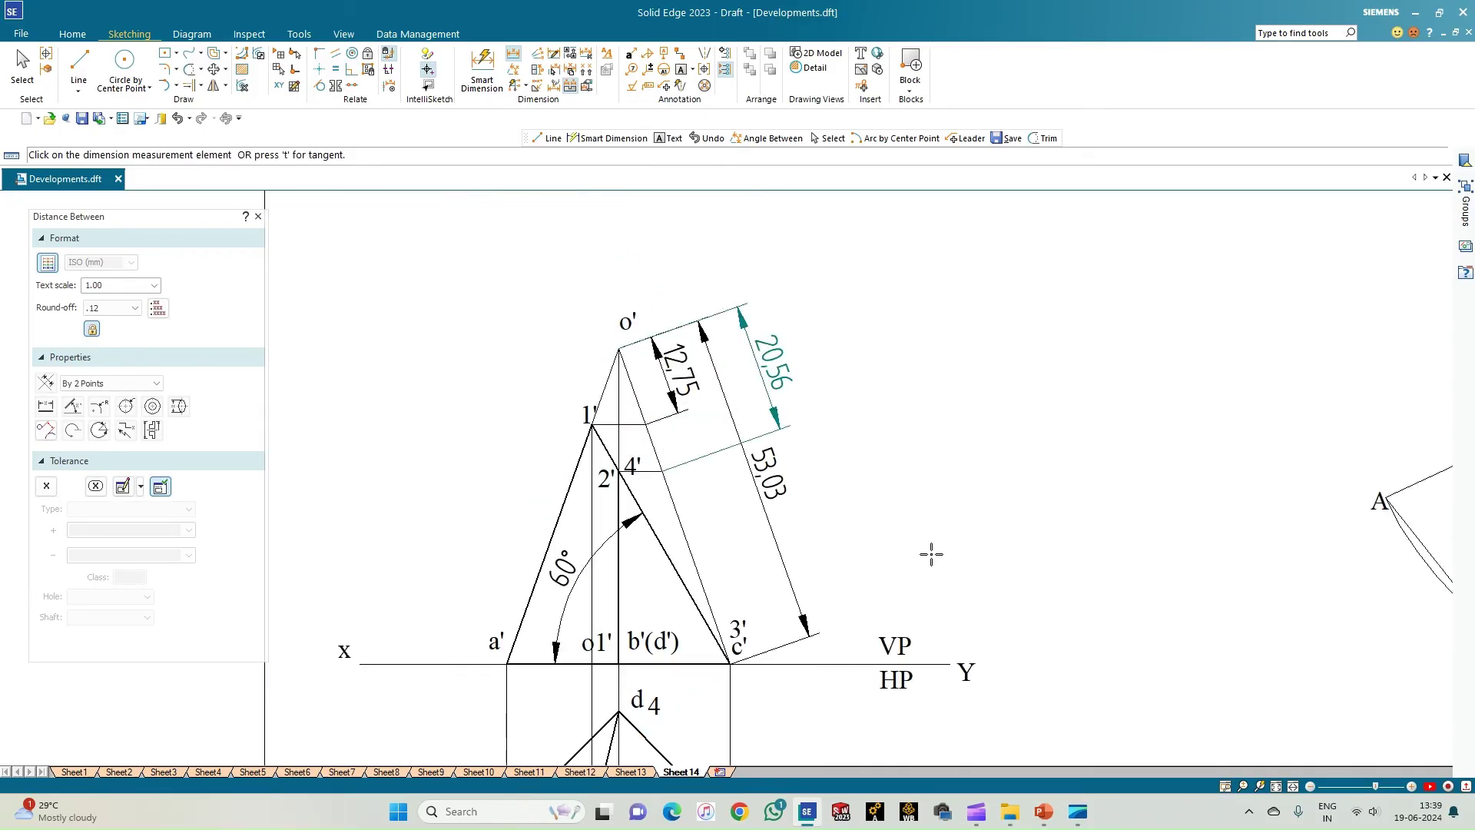
pyautogui.click(1276, 786)
pyautogui.scroll(2, 617, 321)
pyautogui.click(78, 63)
# Step: Draw 20.56 mm lines from apex o along the o–B and o–D fold lines
pyautogui.click(929, 292)
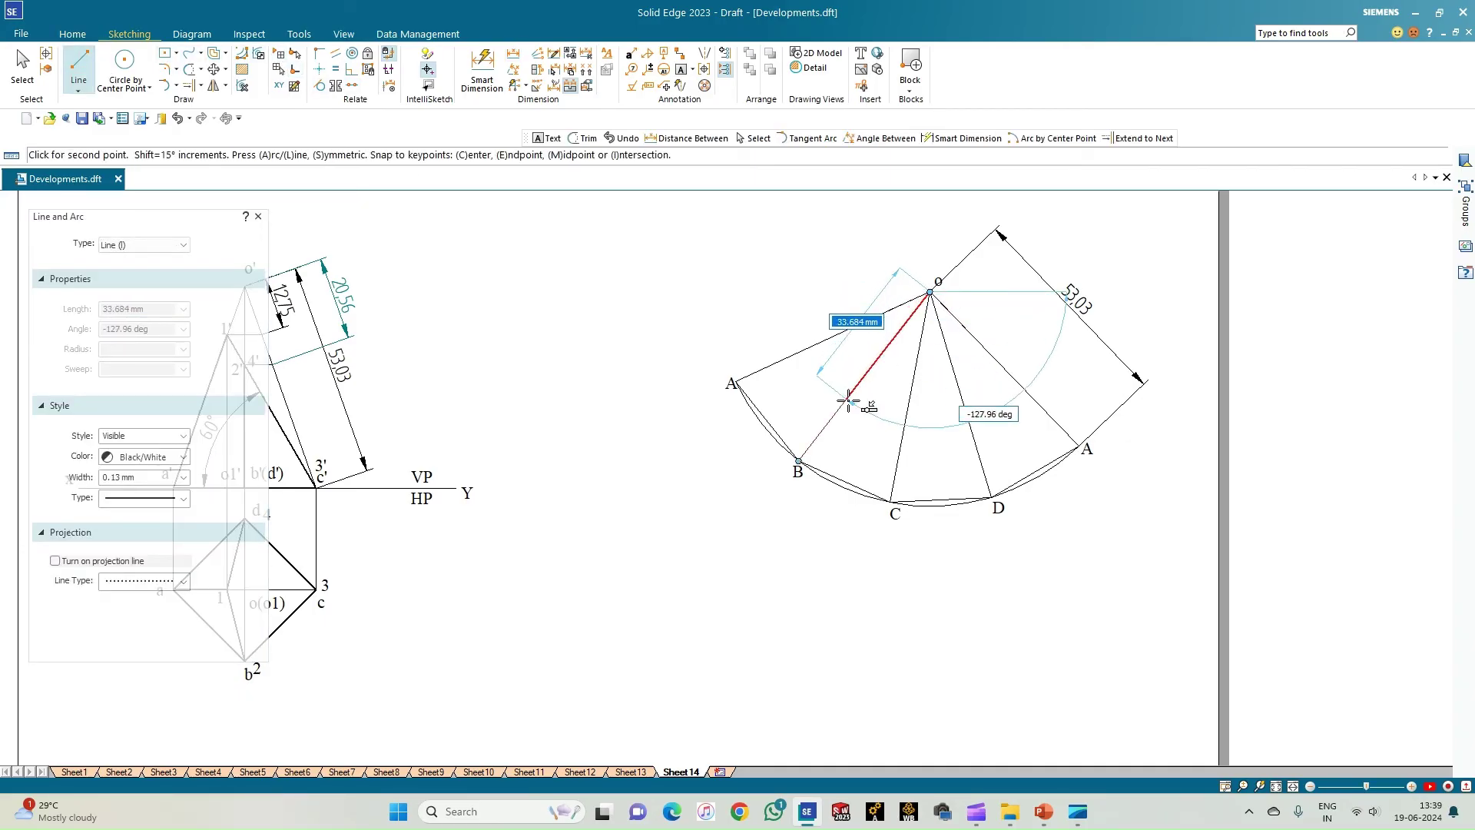
pyautogui.write('20.')
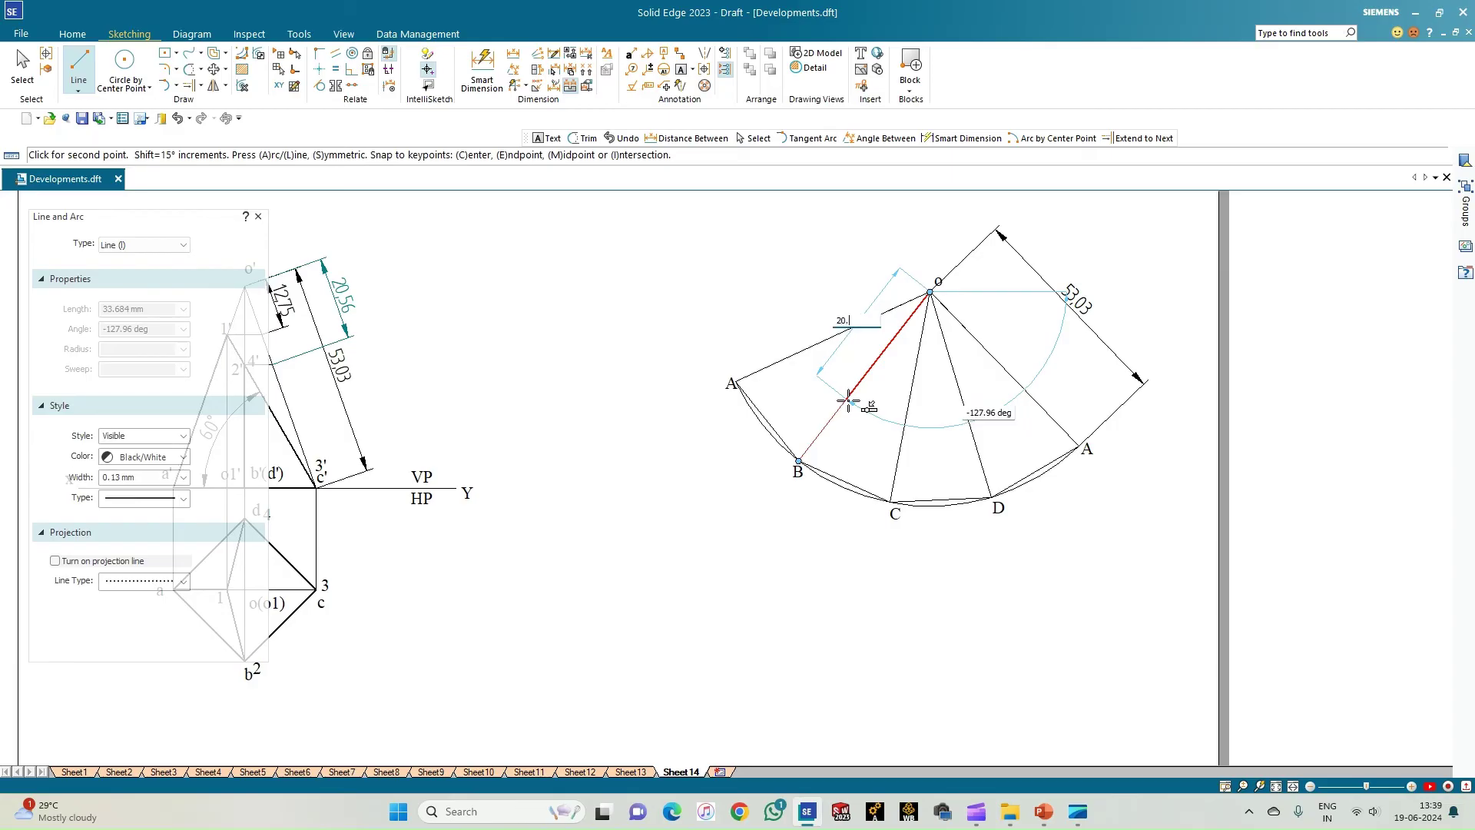
pyautogui.write('56')
pyautogui.press('Tab')
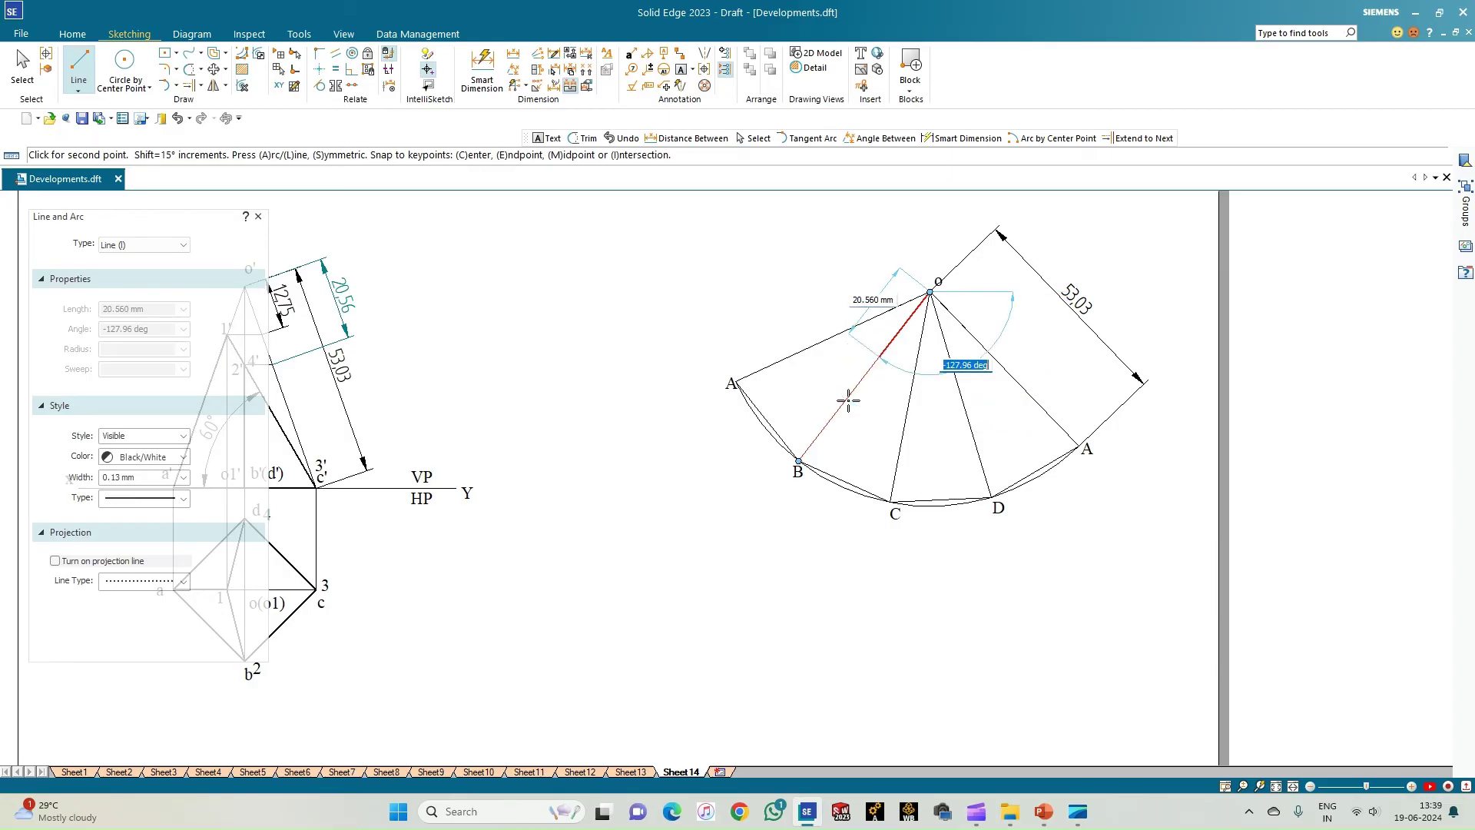
pyautogui.click(848, 400)
pyautogui.click(930, 292)
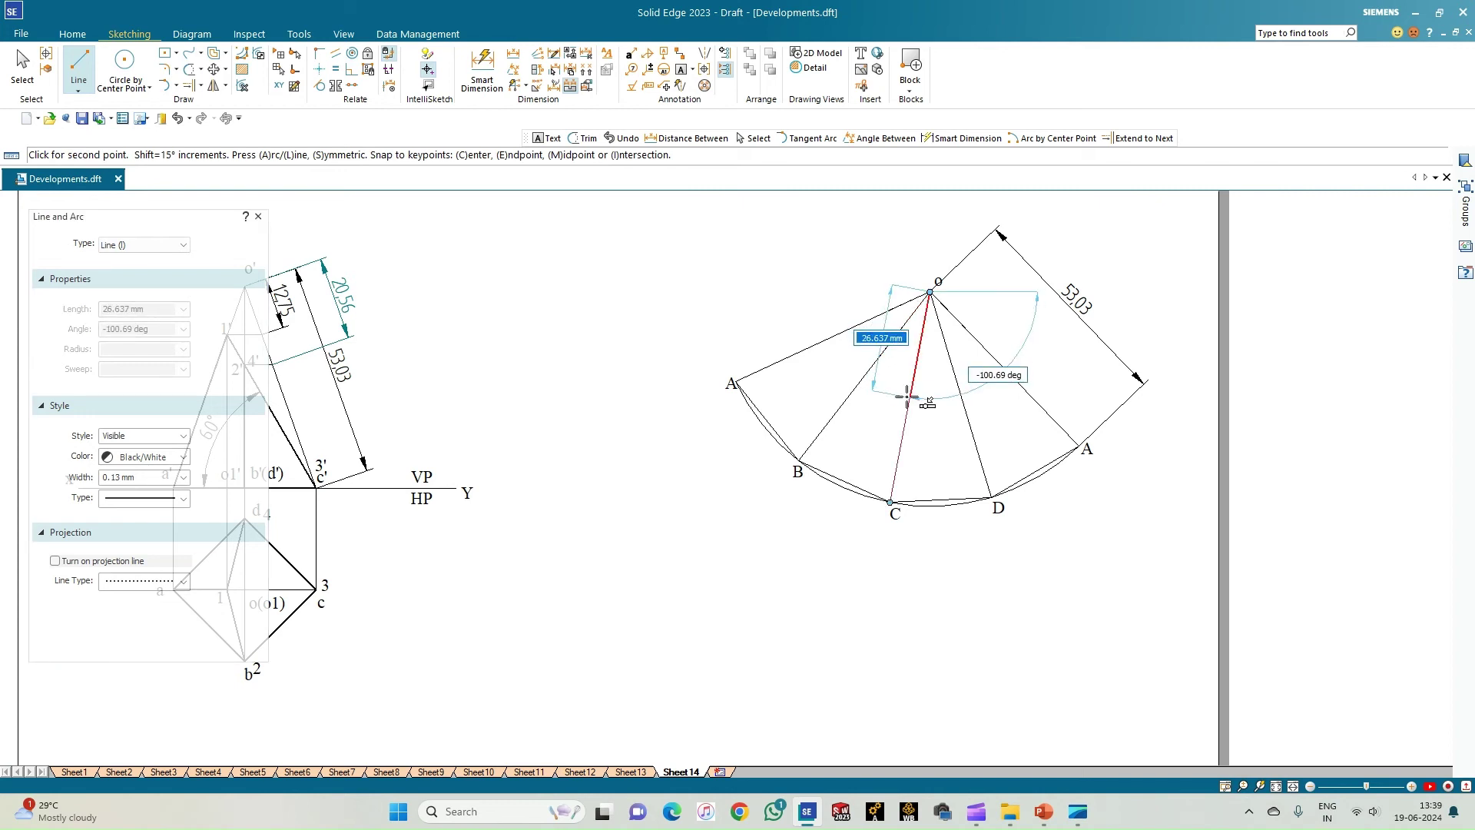
pyautogui.write('2')
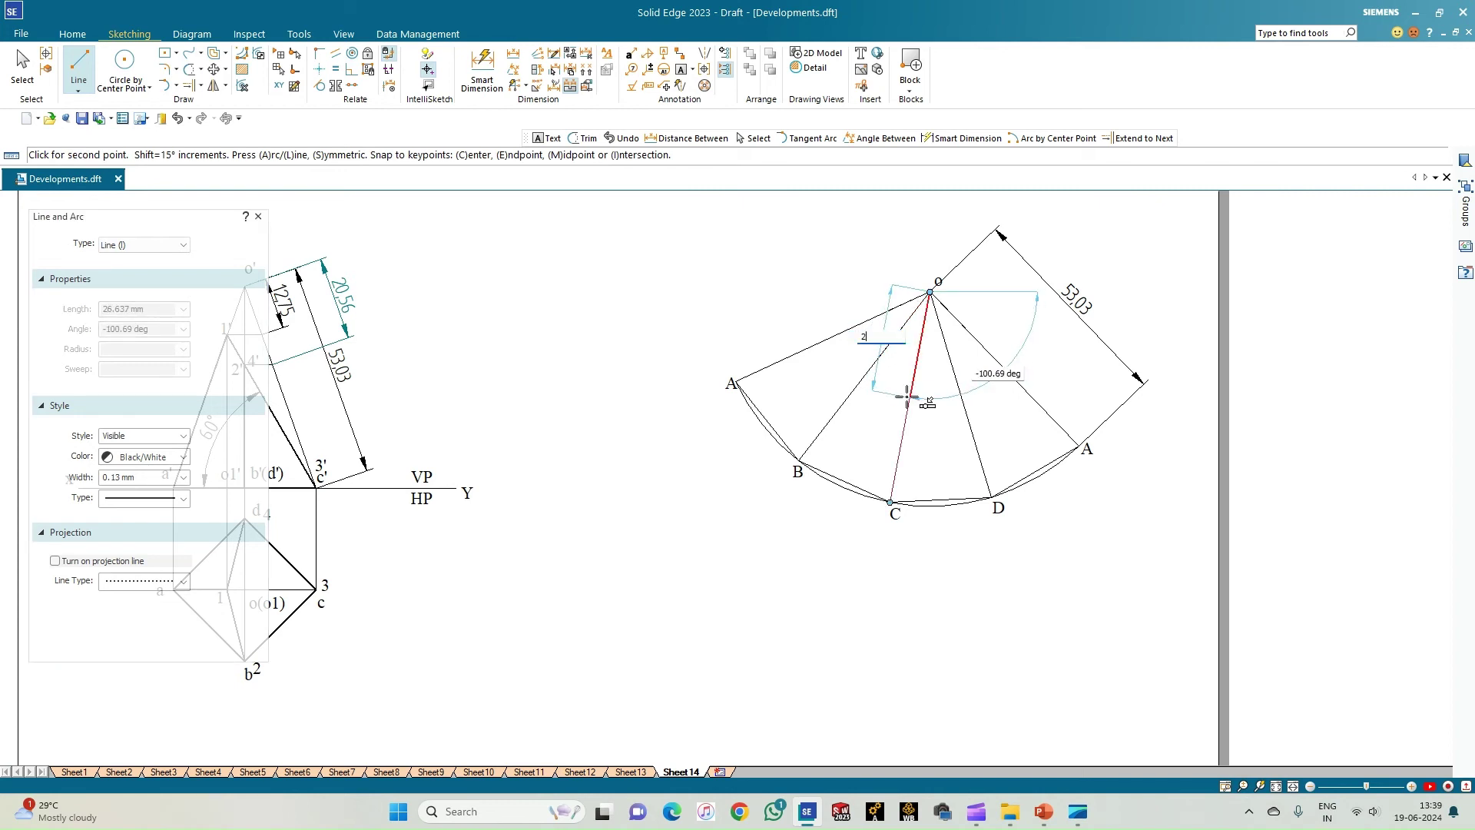
pyautogui.press('Tab')
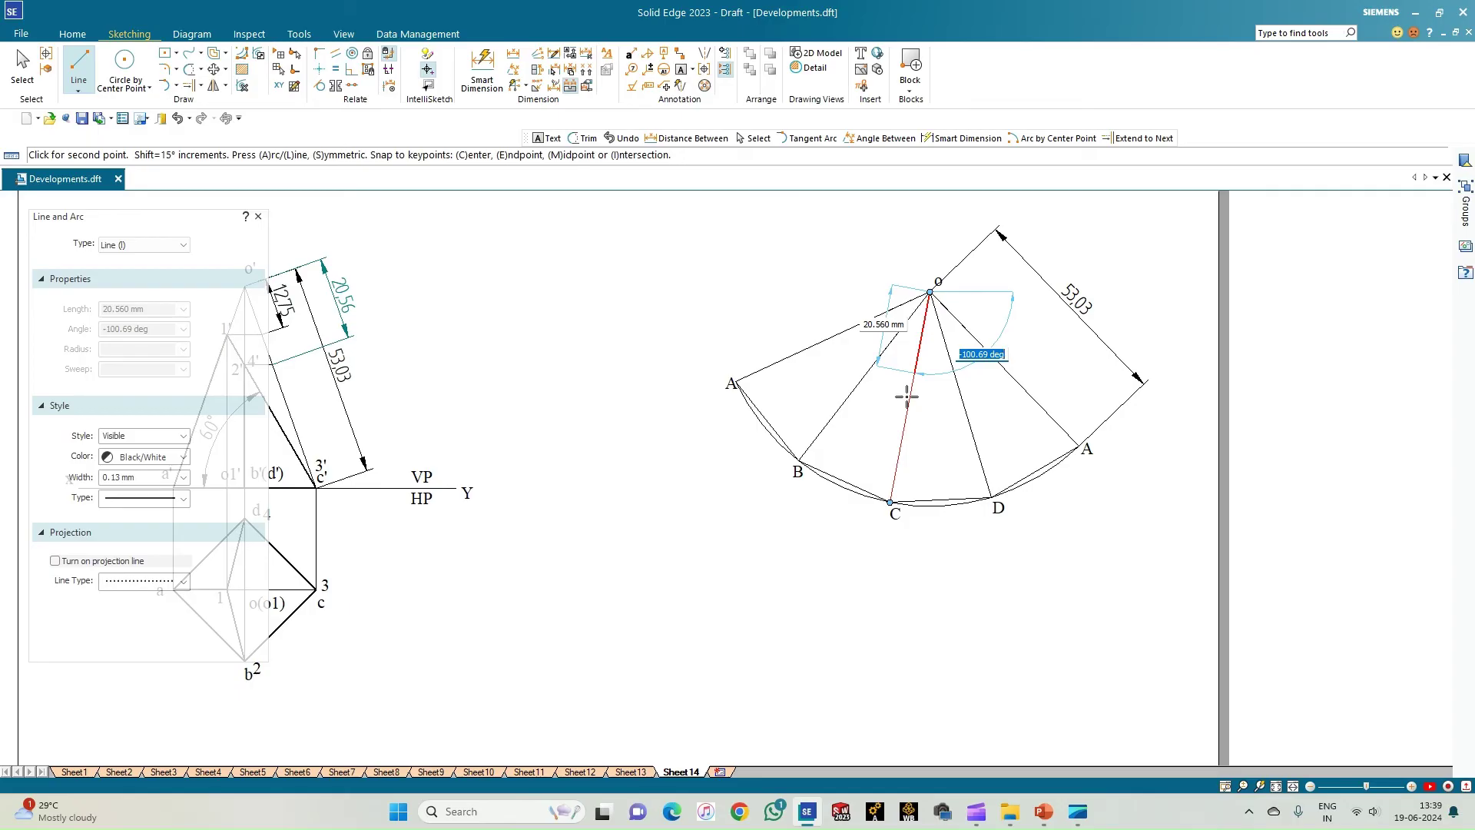
pyautogui.click(960, 384)
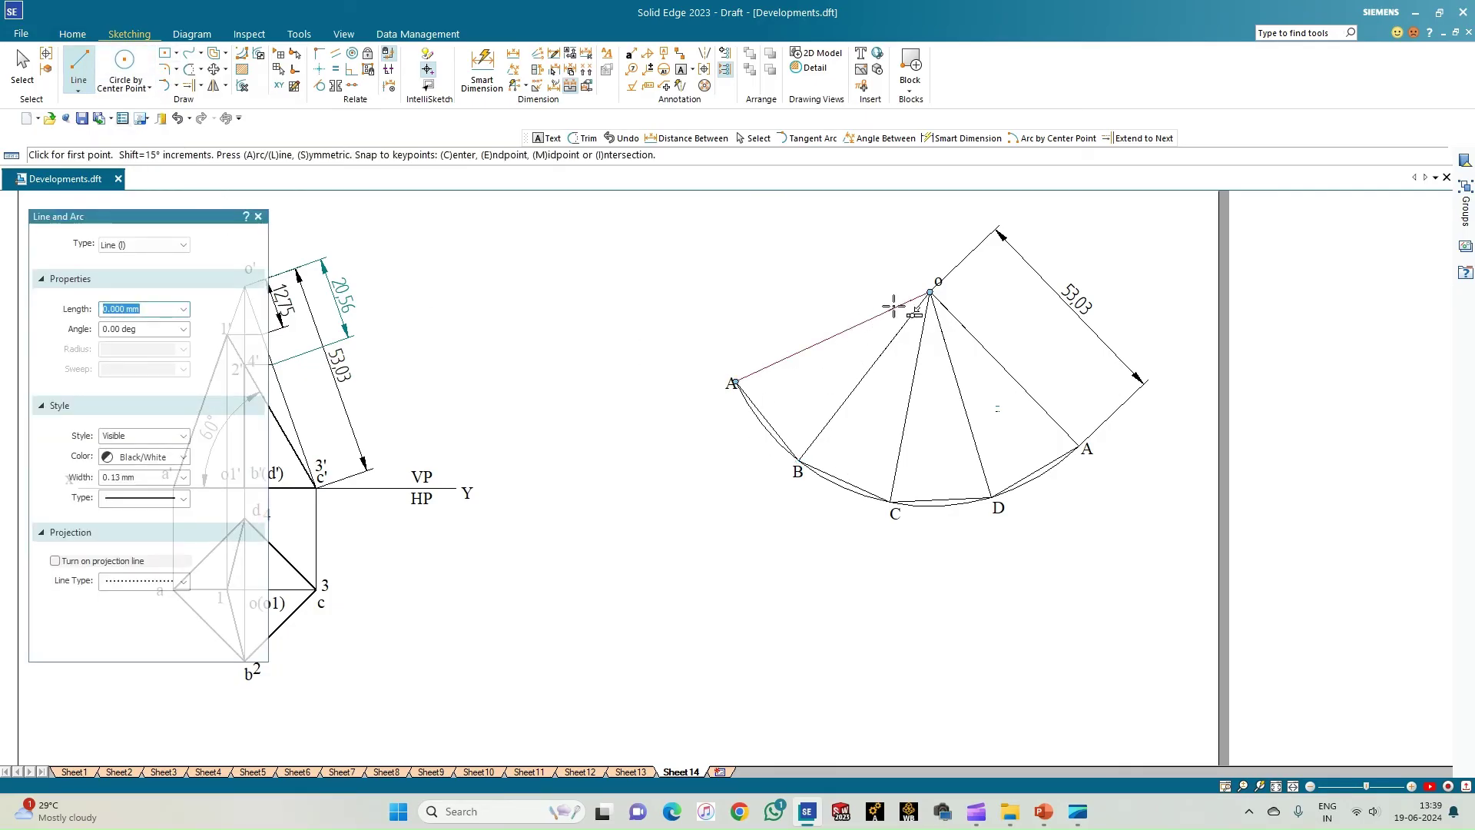
# Step: Link the left o–A mark, the o–B mark, C, the o–D mark and the right o–A mark
pyautogui.scroll(3, 906, 287)
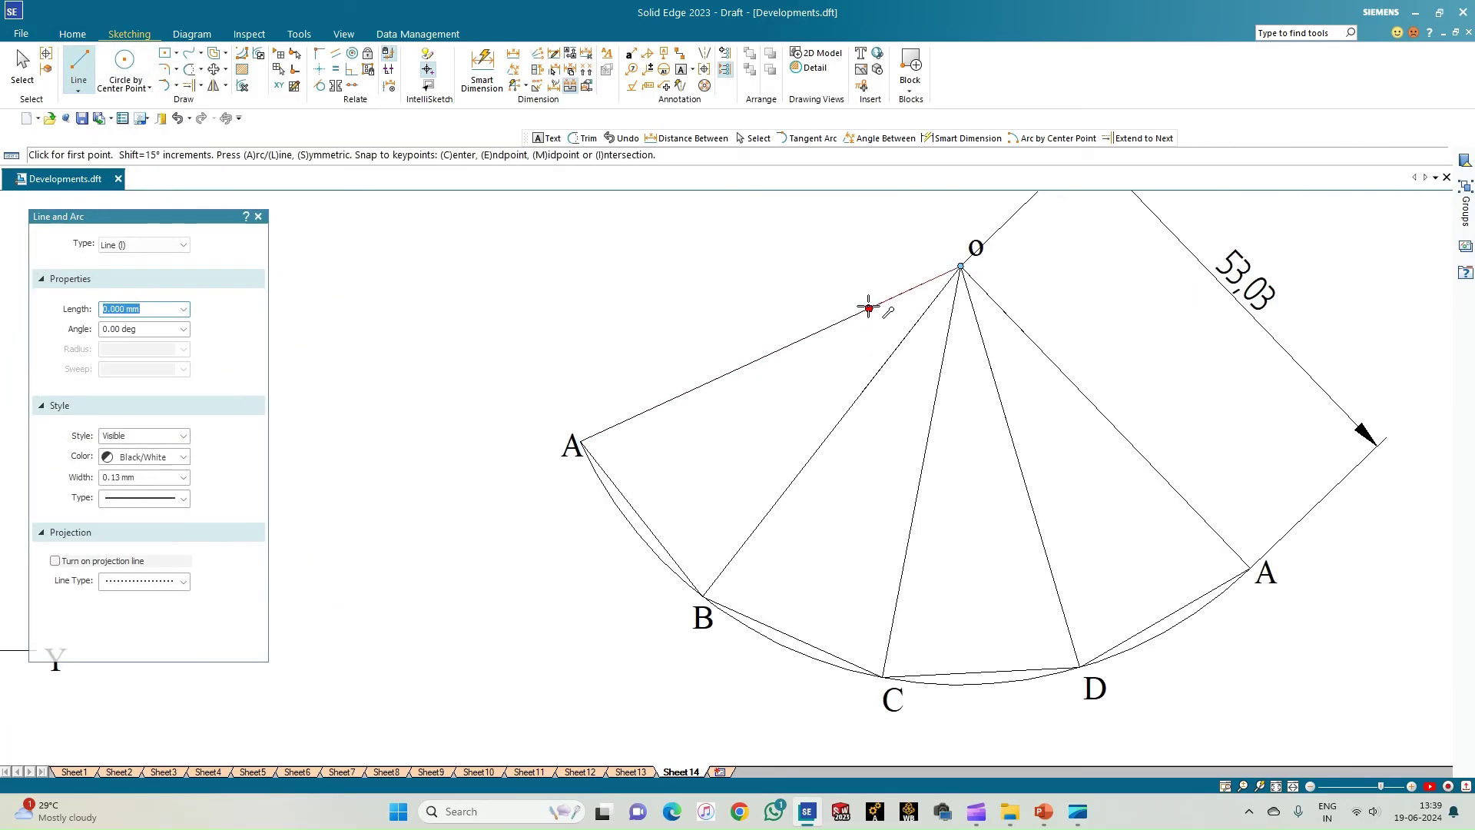
pyautogui.click(869, 309)
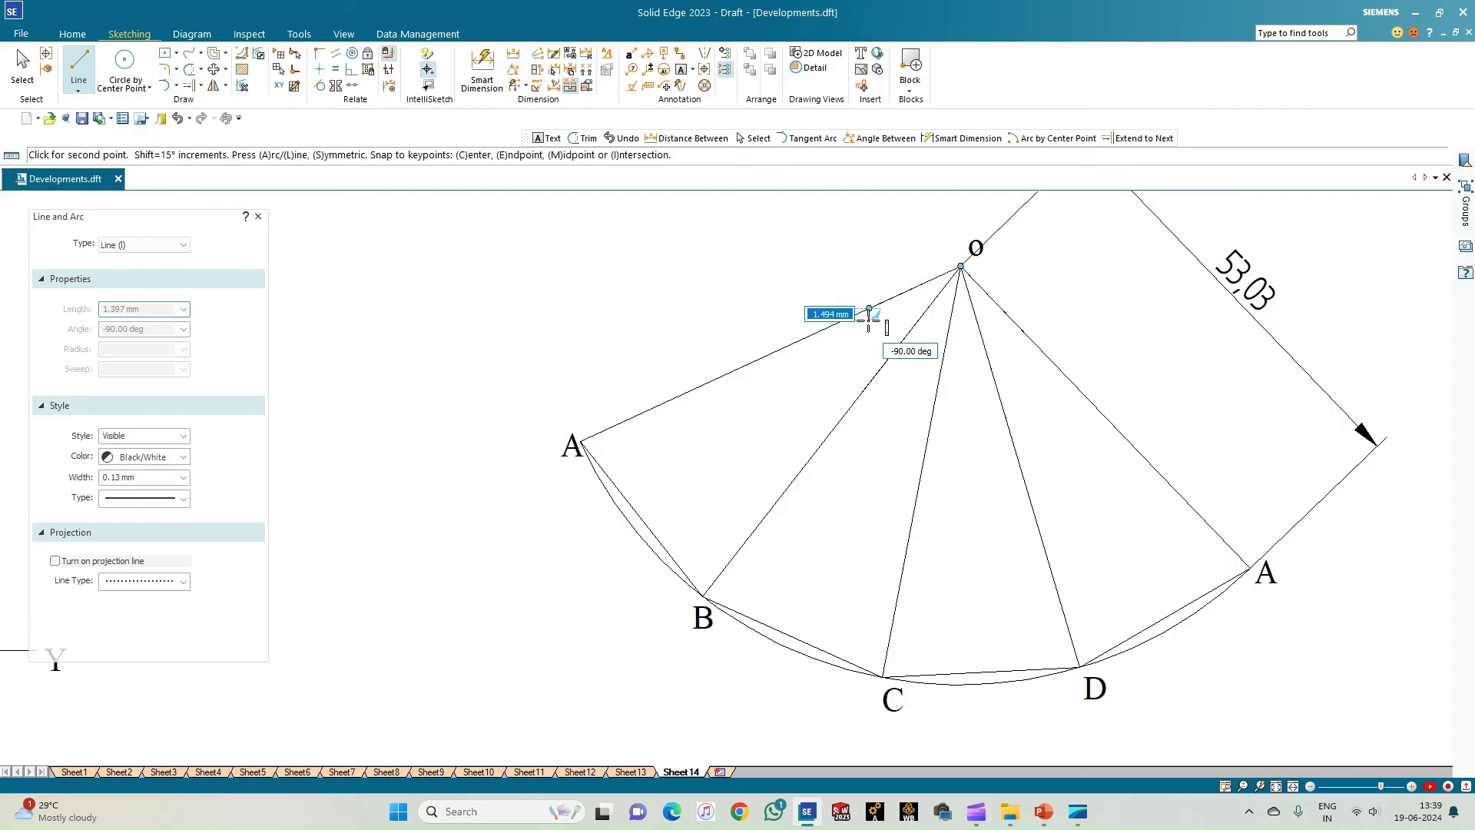
pyautogui.click(860, 393)
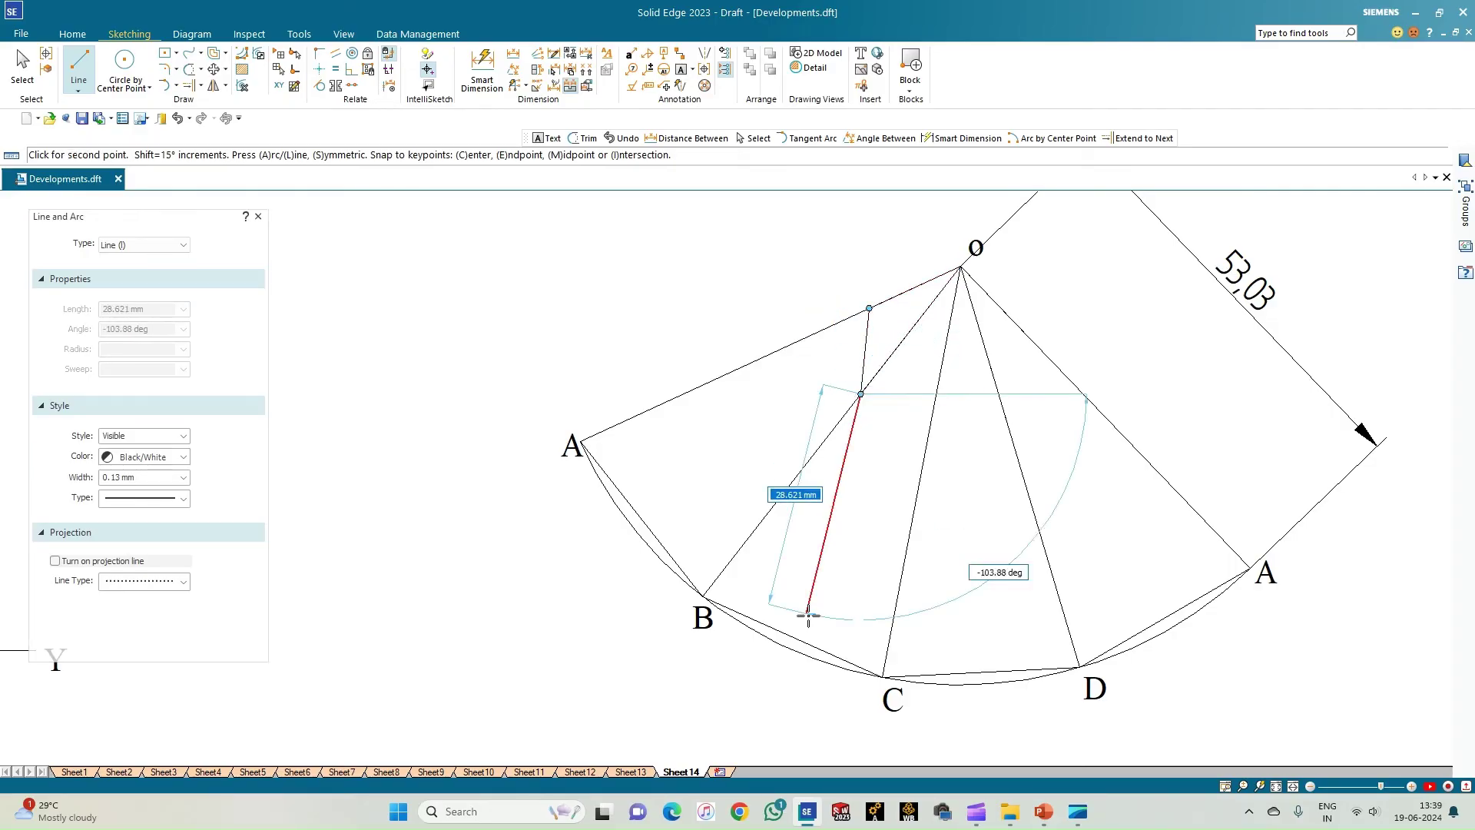
pyautogui.click(881, 673)
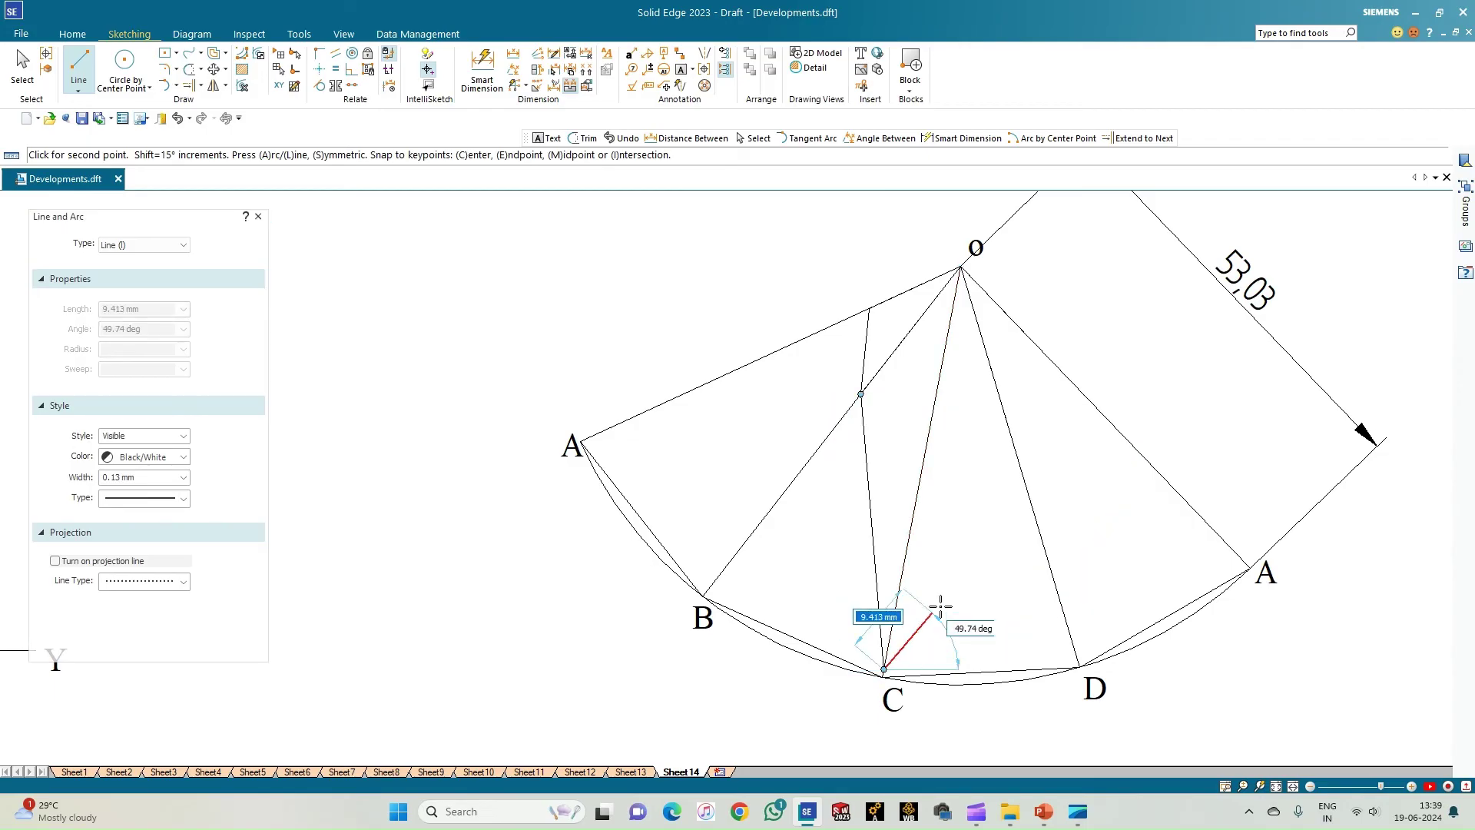
pyautogui.click(1006, 417)
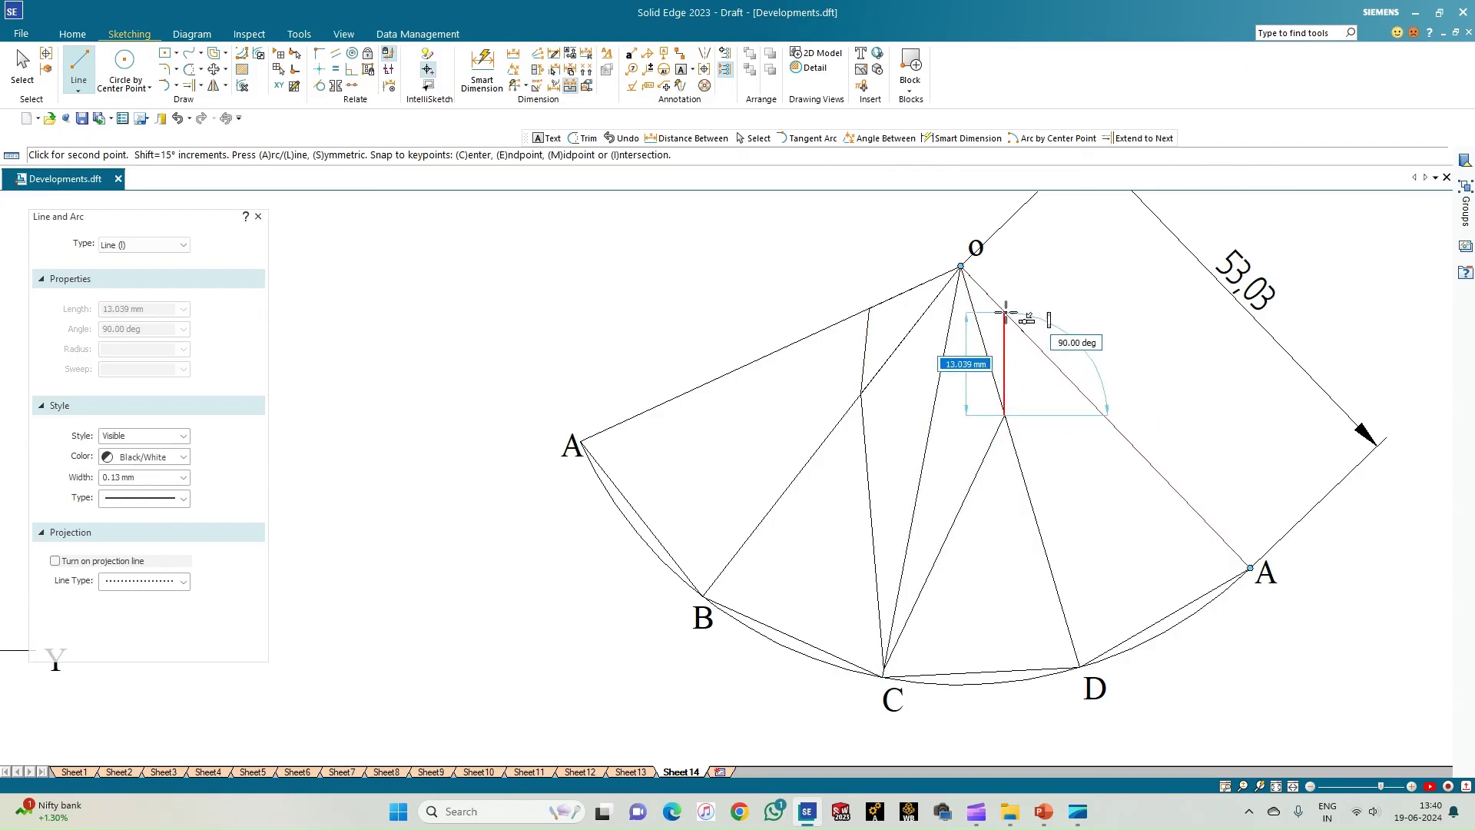
pyautogui.scroll(4, 1014, 334)
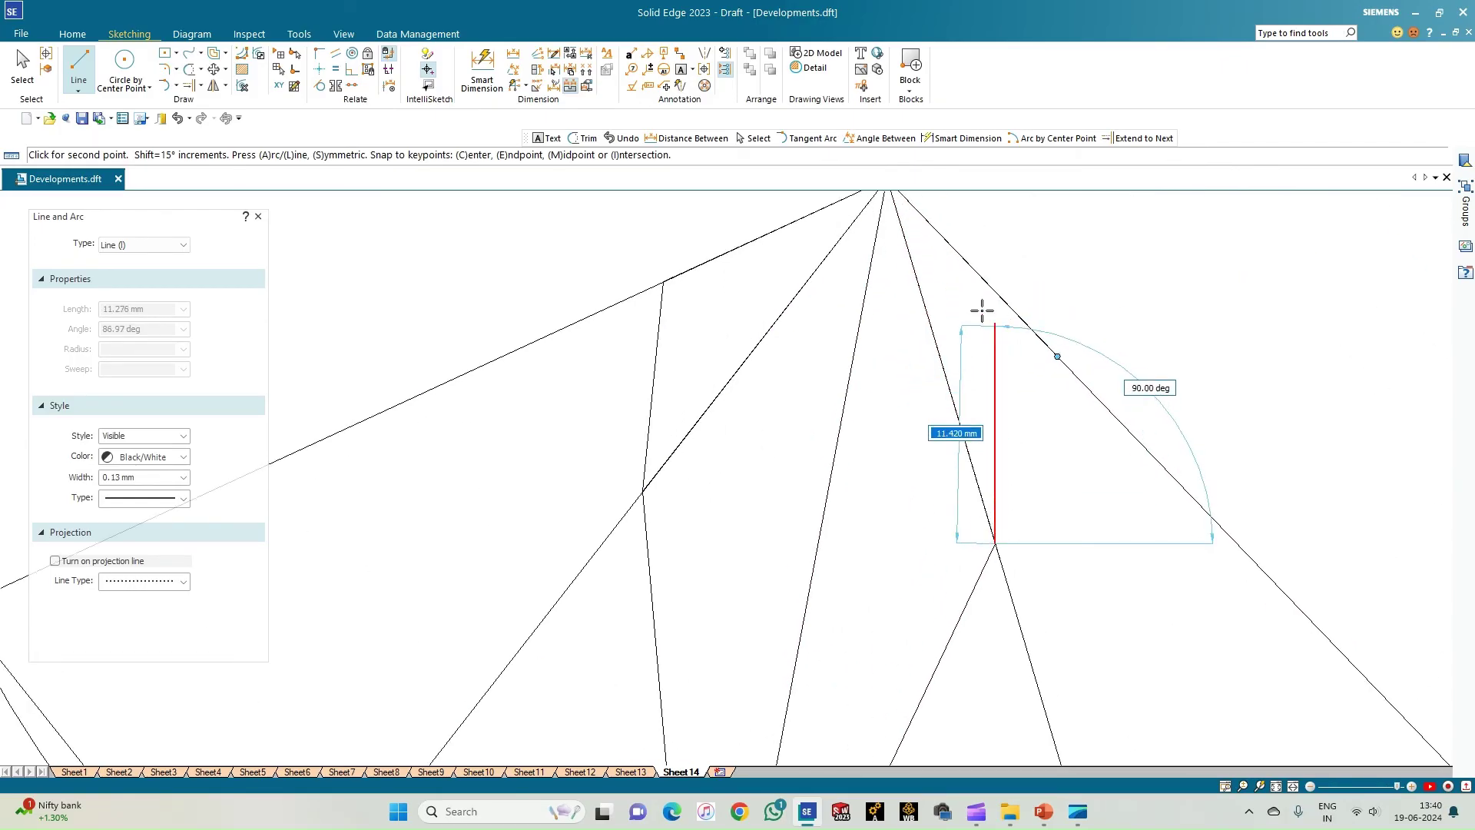
pyautogui.click(1057, 356)
pyautogui.scroll(-5, 1051, 486)
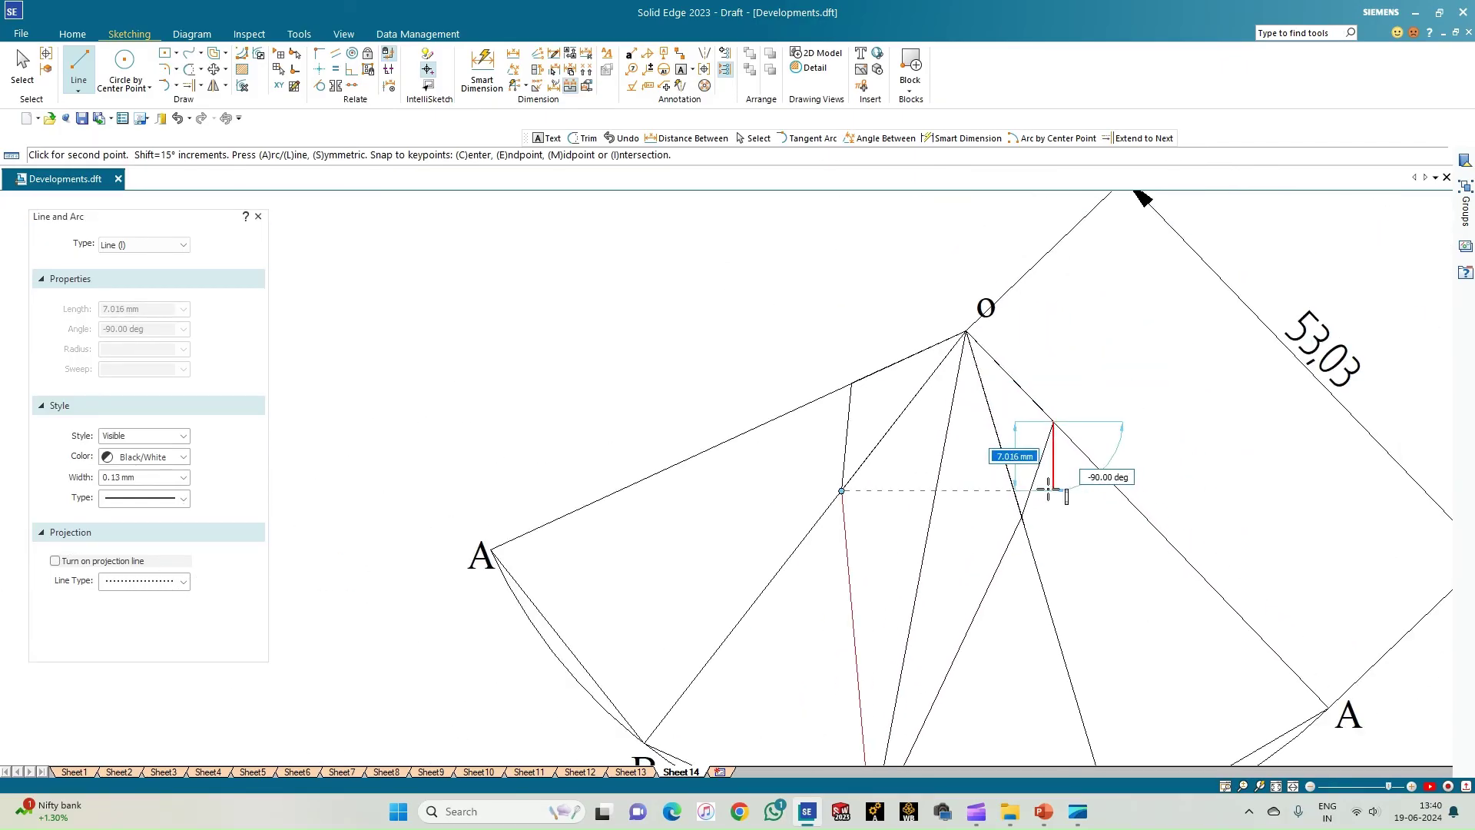
pyautogui.rightClick(827, 373)
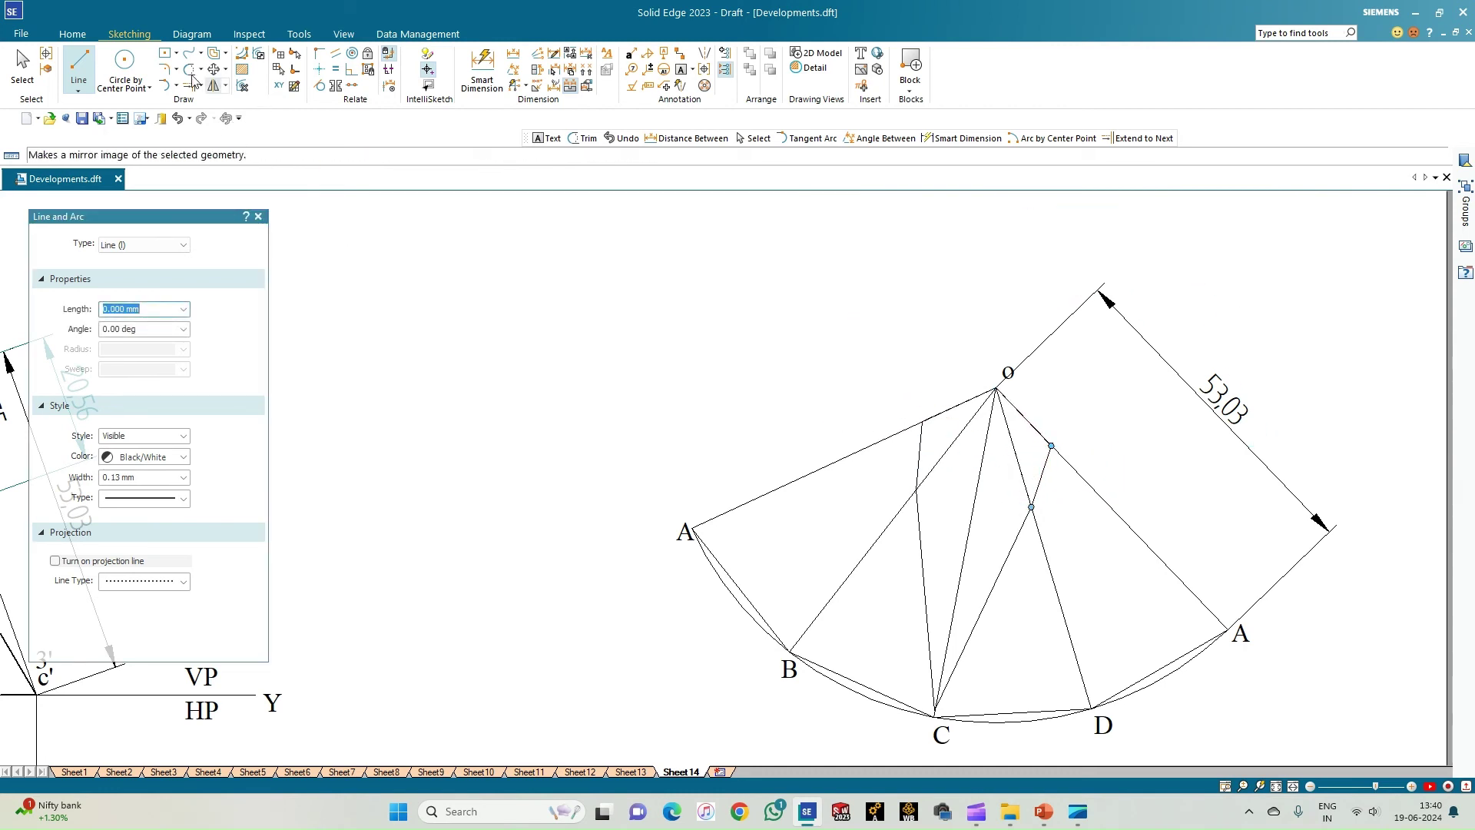
# Step: Set line width to 0.50 mm and draw thick lines from a cut point to C and the cut intersection
pyautogui.click(182, 478)
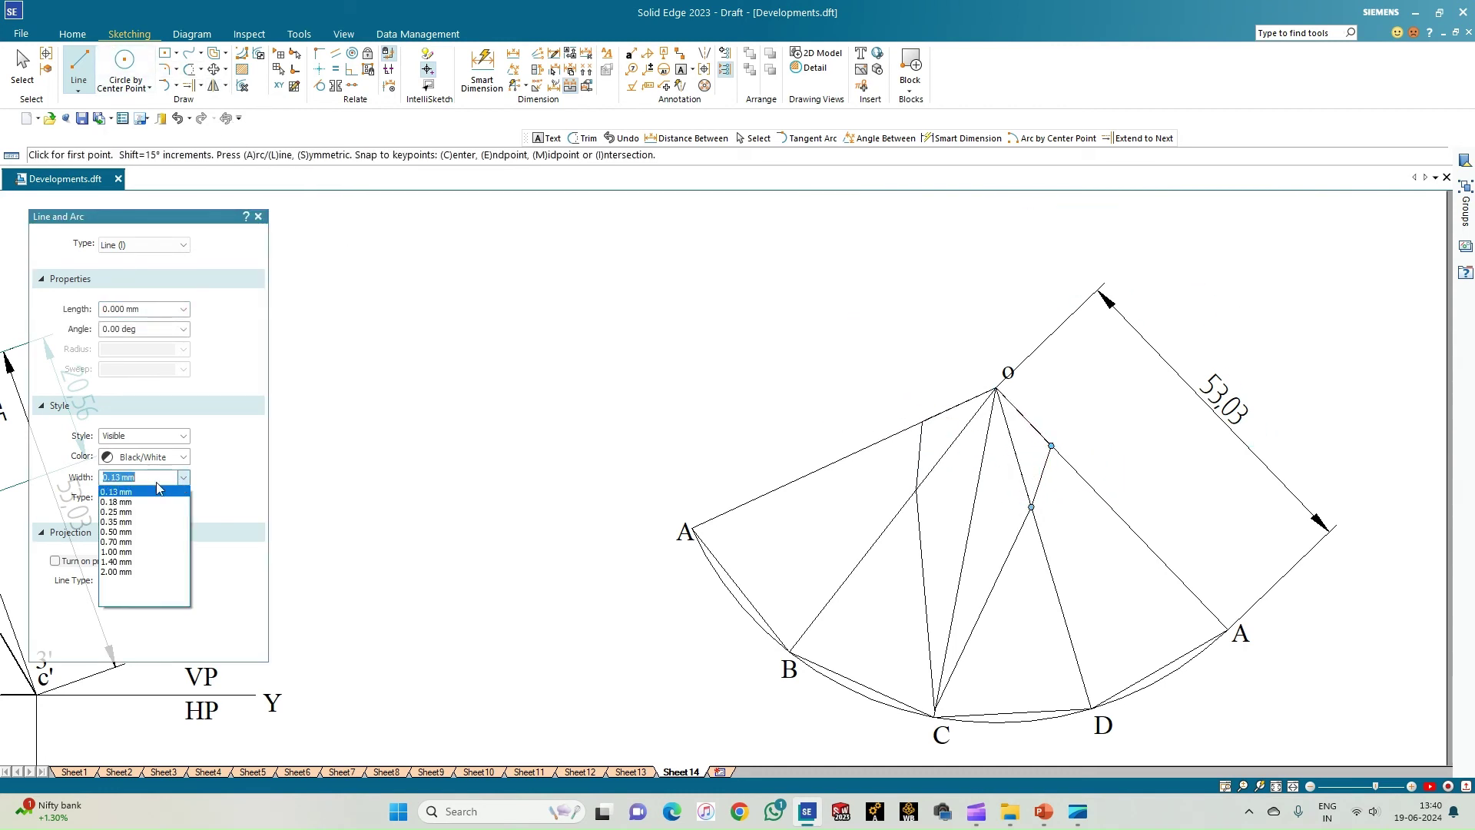
pyautogui.click(154, 533)
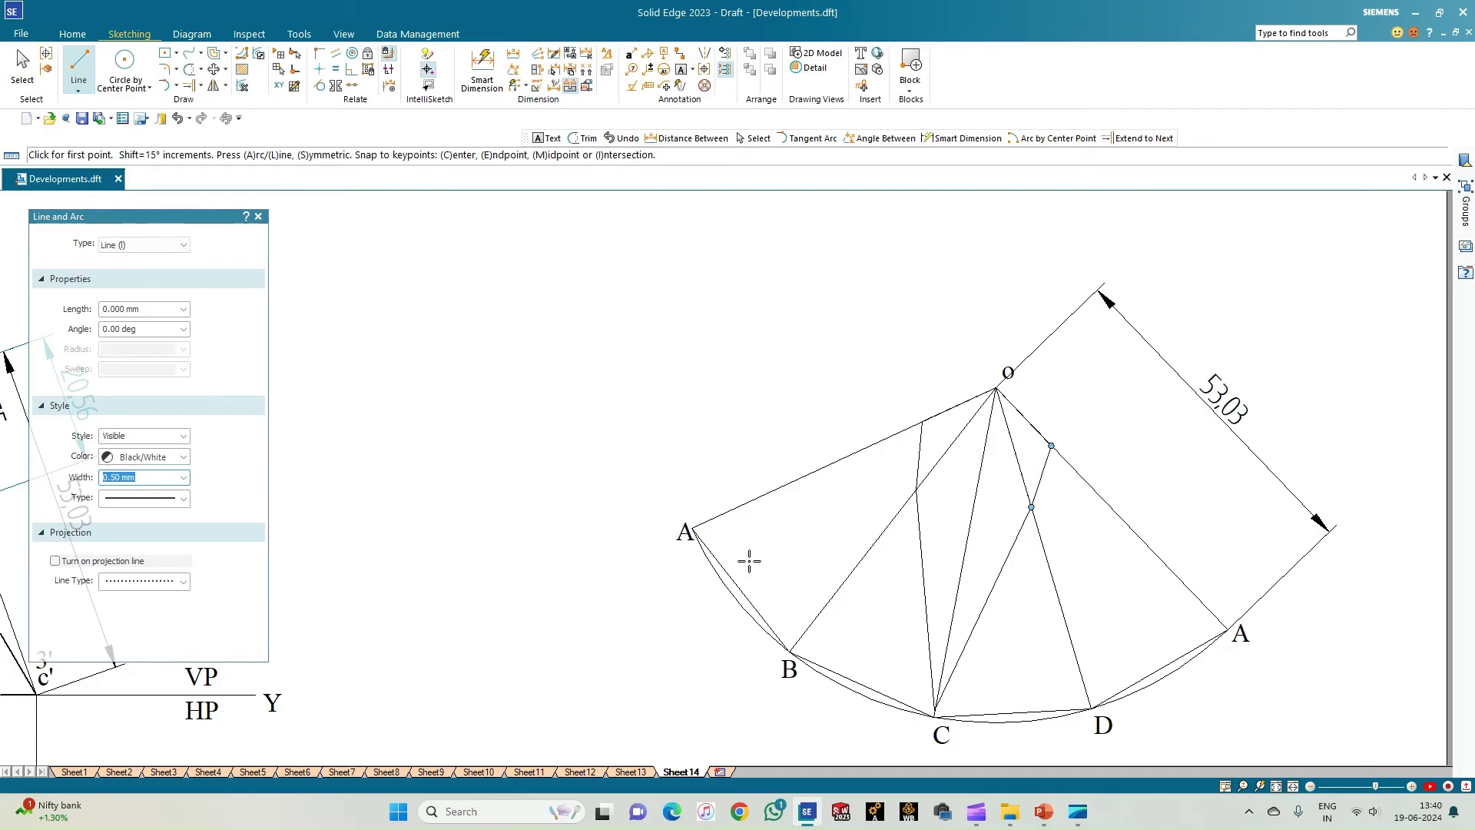
pyautogui.click(916, 489)
pyautogui.click(935, 710)
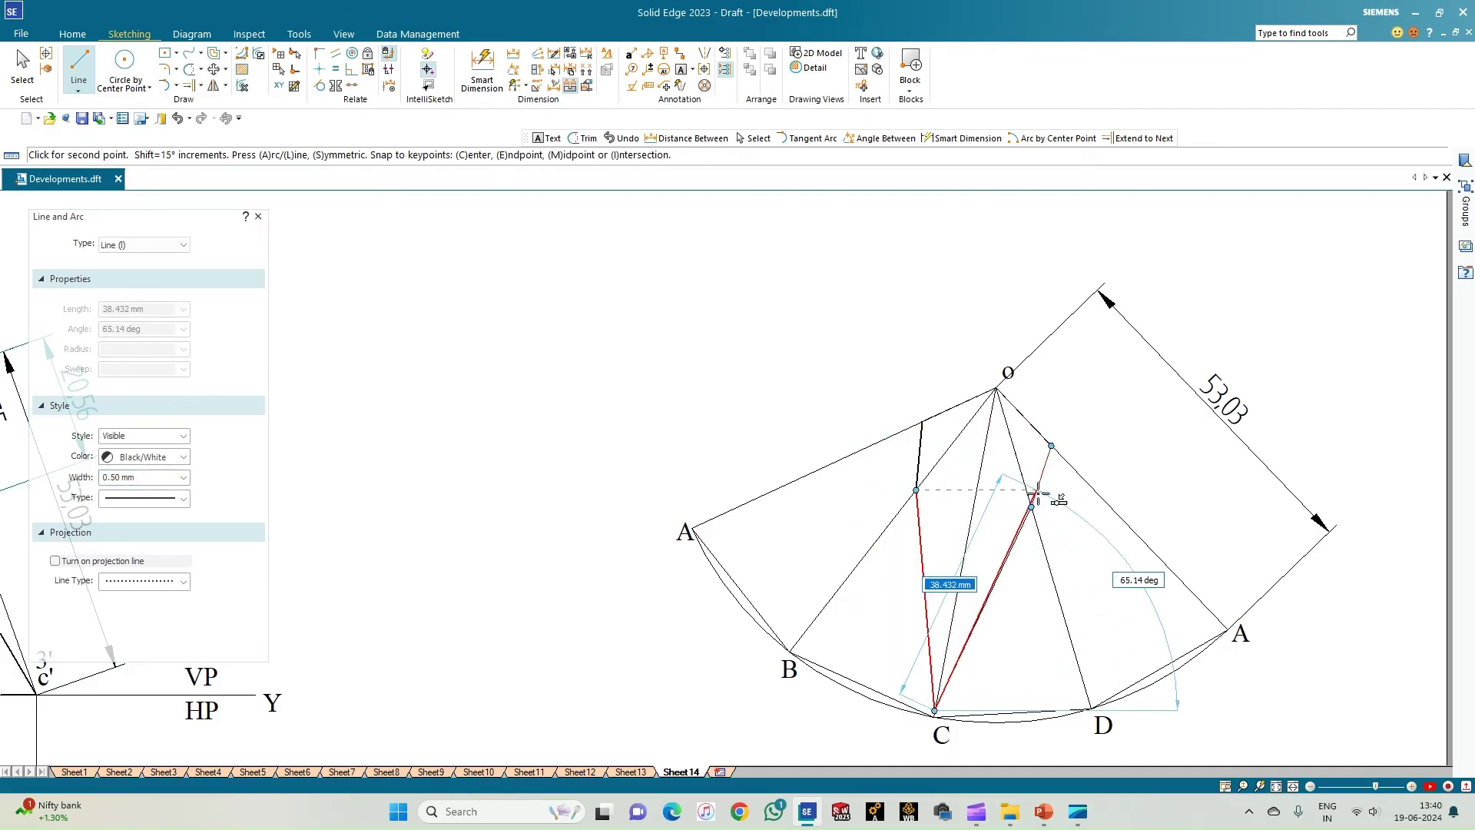
pyautogui.scroll(2, 1031, 511)
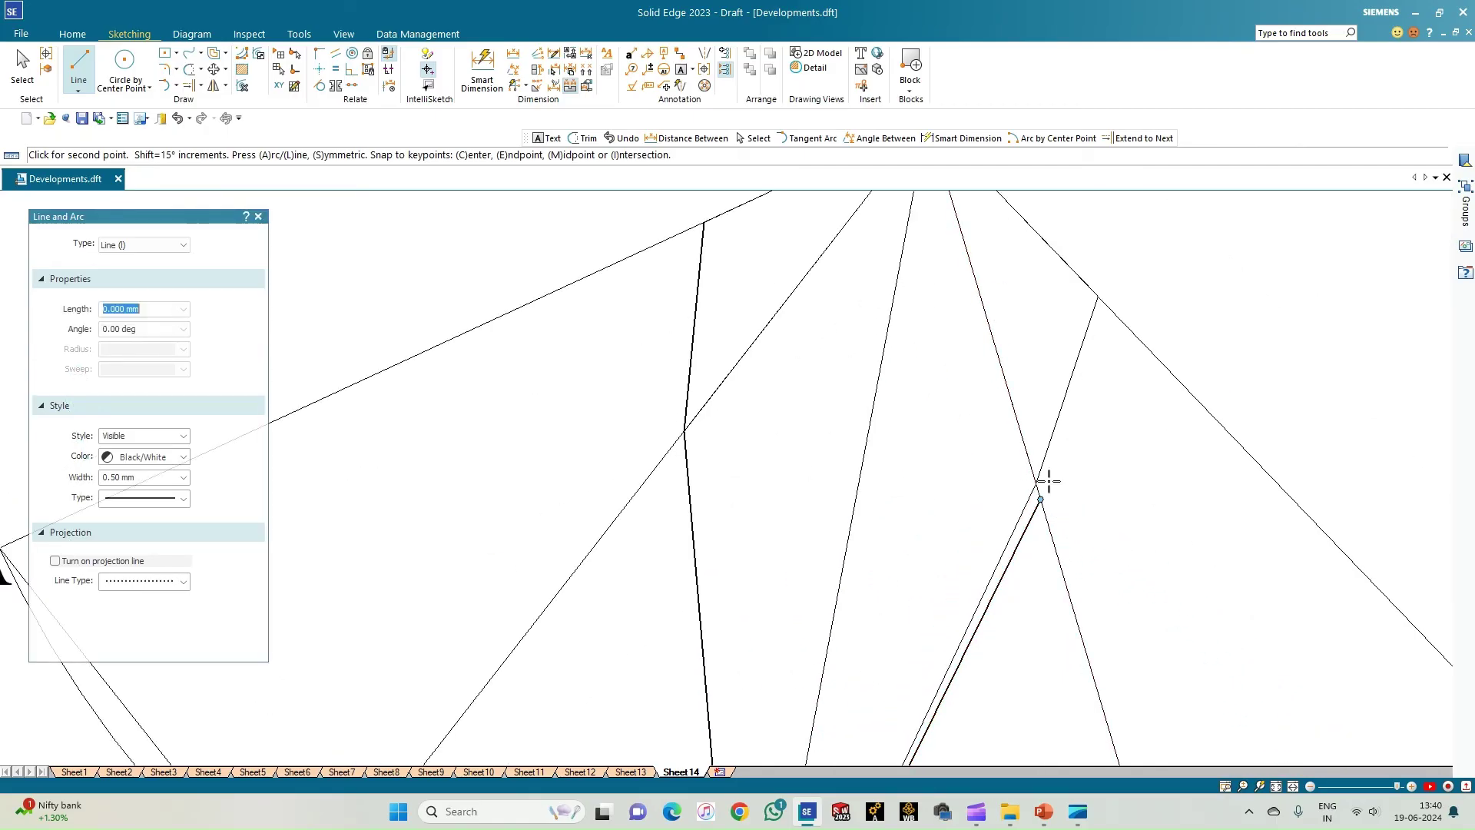
pyautogui.click(1096, 298)
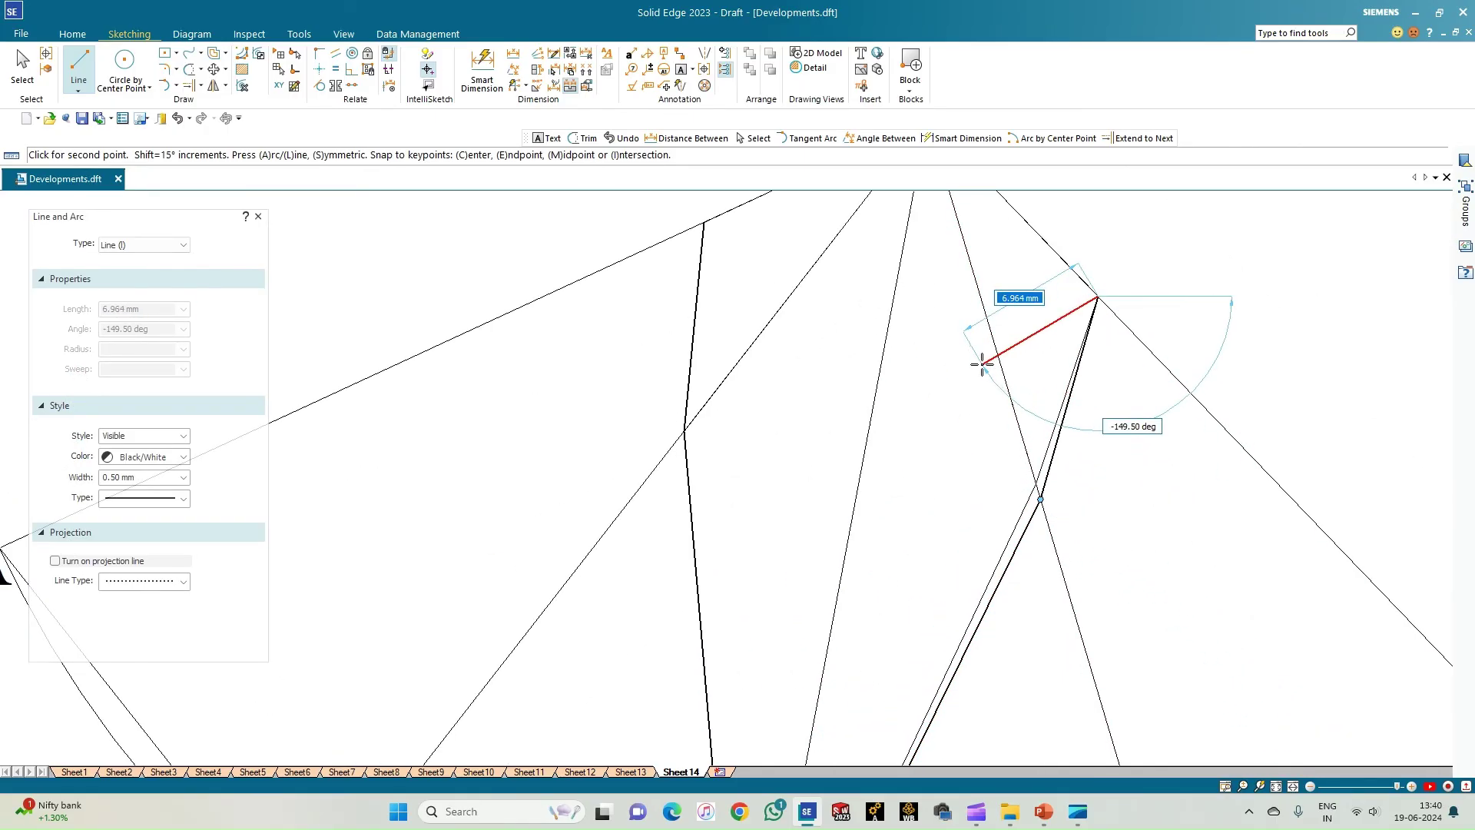
pyautogui.press('Escape')
# Step: Trim away the leftover duplicate segments near the o–D mark
pyautogui.click(201, 71)
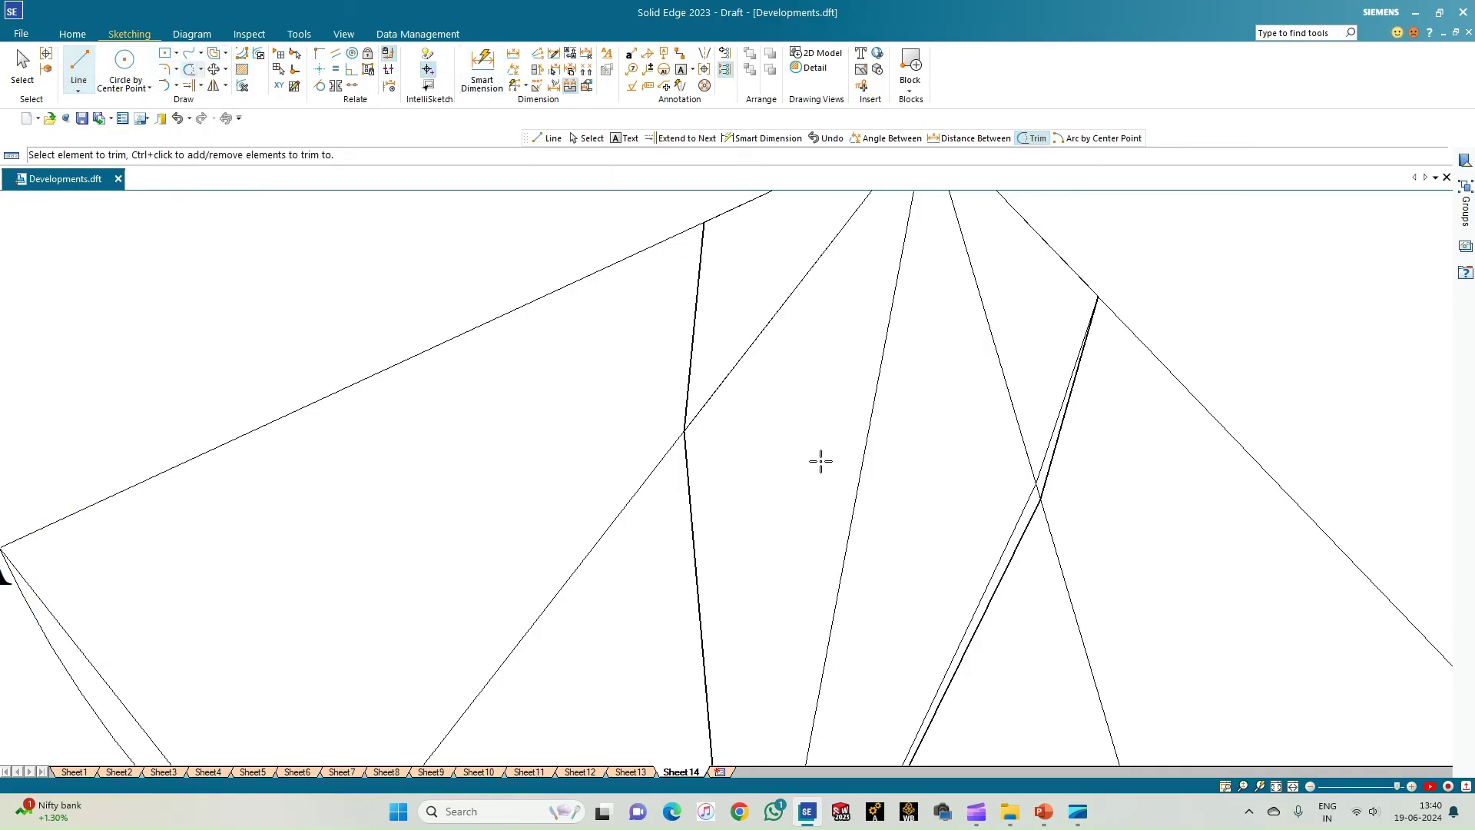
pyautogui.click(1010, 536)
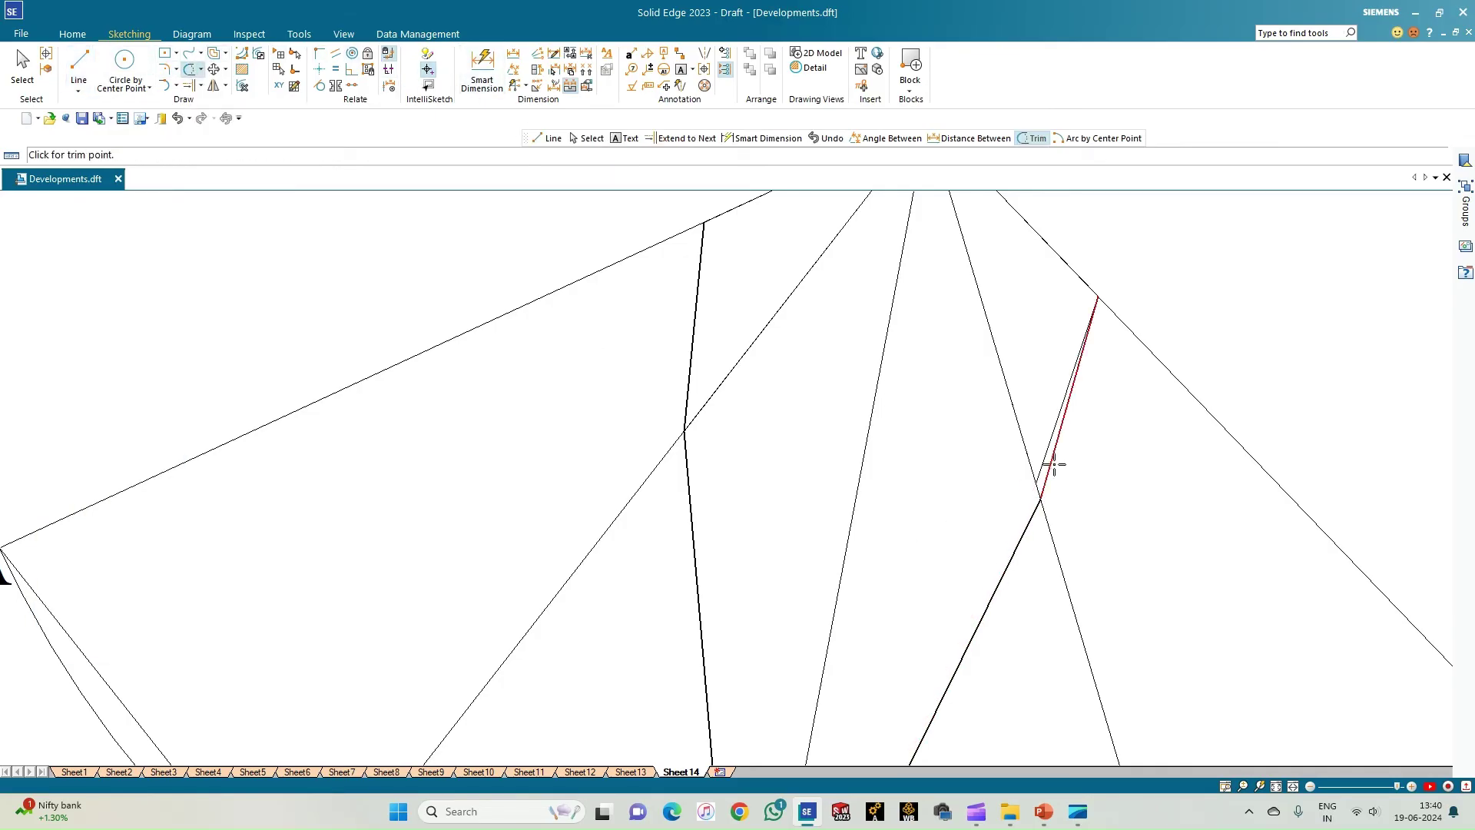
pyautogui.click(1048, 441)
pyautogui.scroll(-1, 899, 461)
pyautogui.scroll(-1, 895, 463)
pyautogui.press('l')
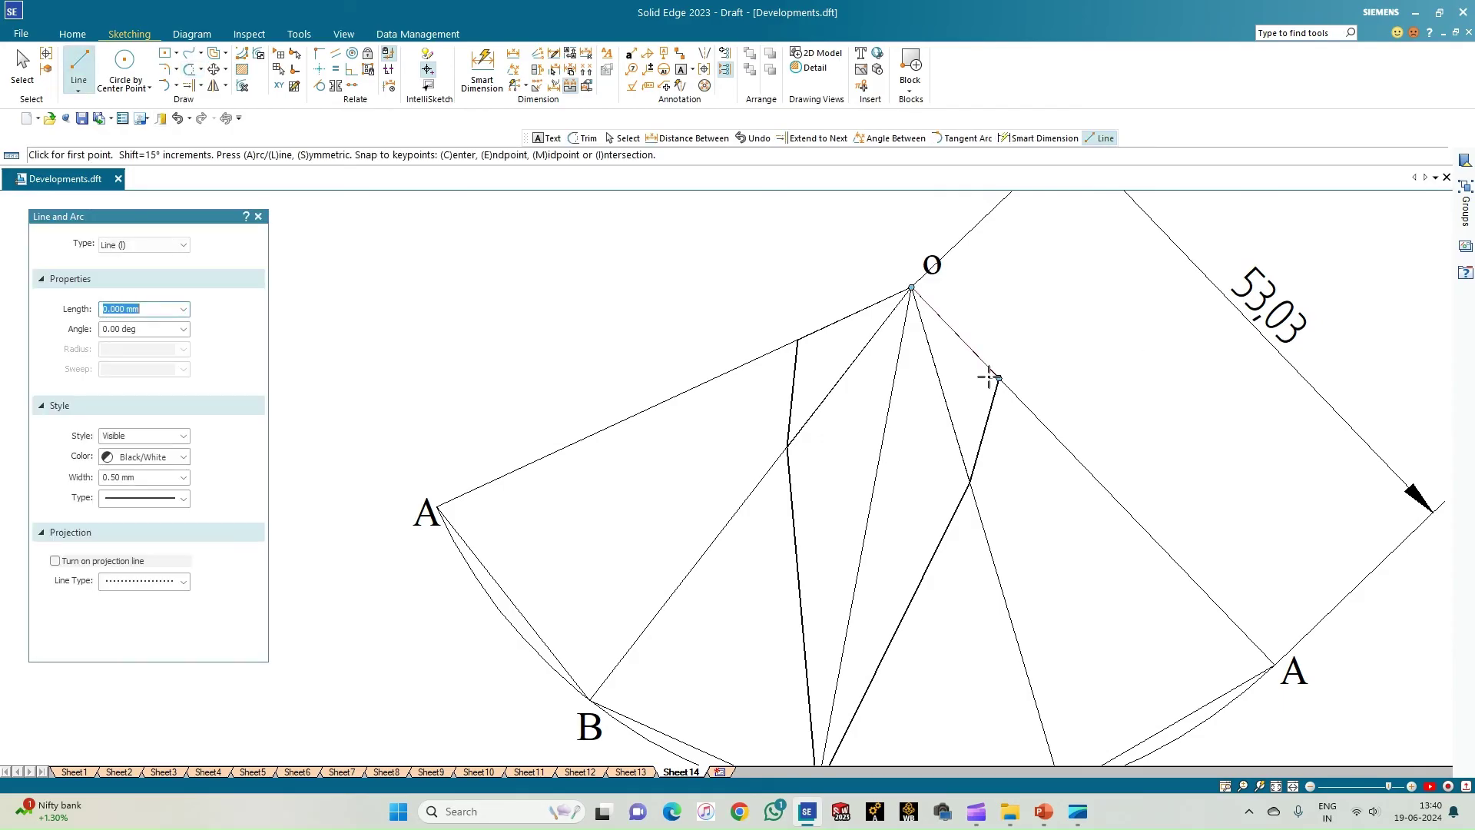
# Step: Draw thick lines from the cut points to the right-hand A and to D
pyautogui.click(999, 377)
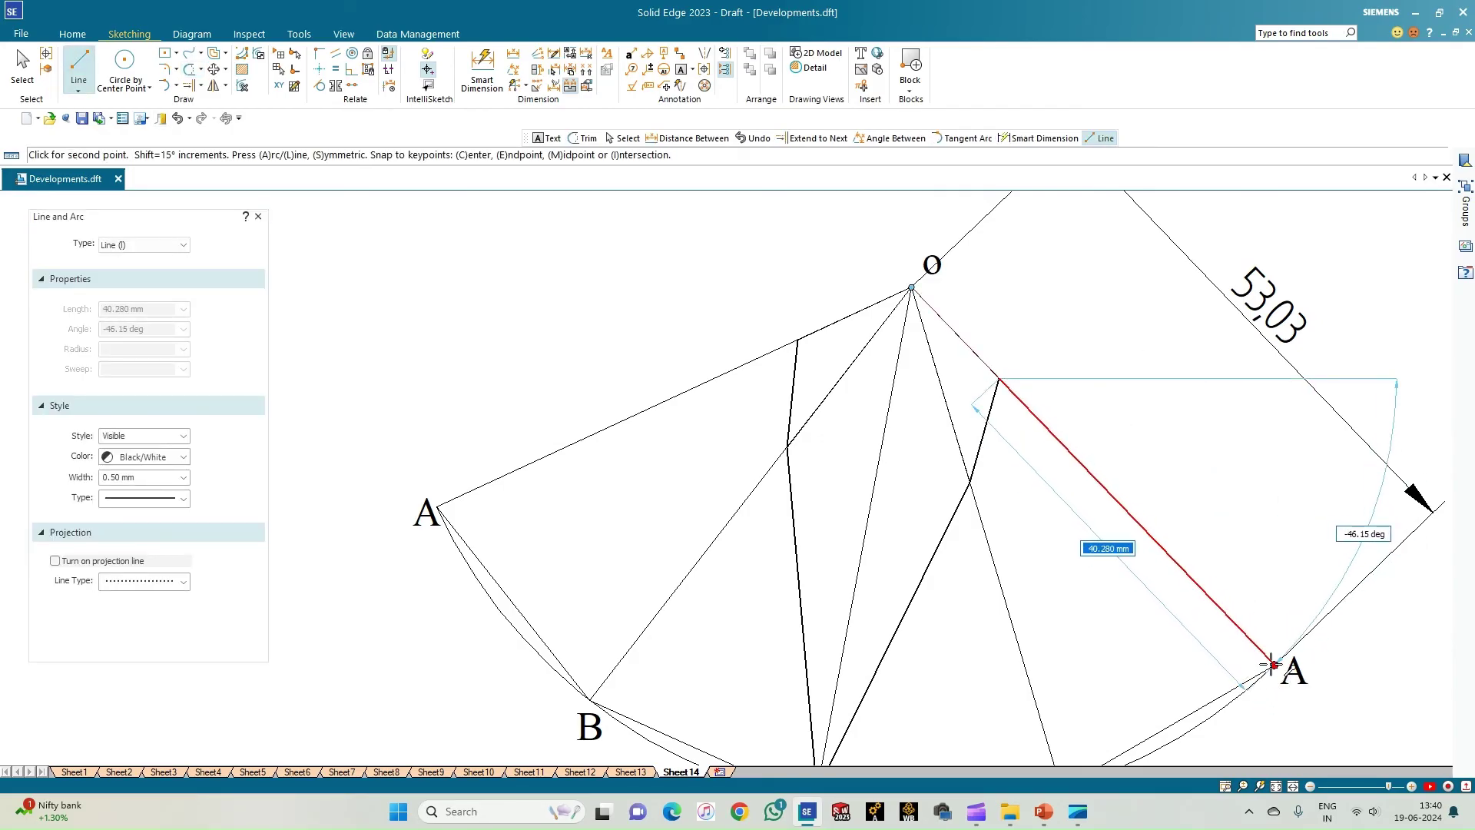
pyautogui.click(1274, 665)
pyautogui.click(969, 482)
pyautogui.scroll(-2, 1052, 749)
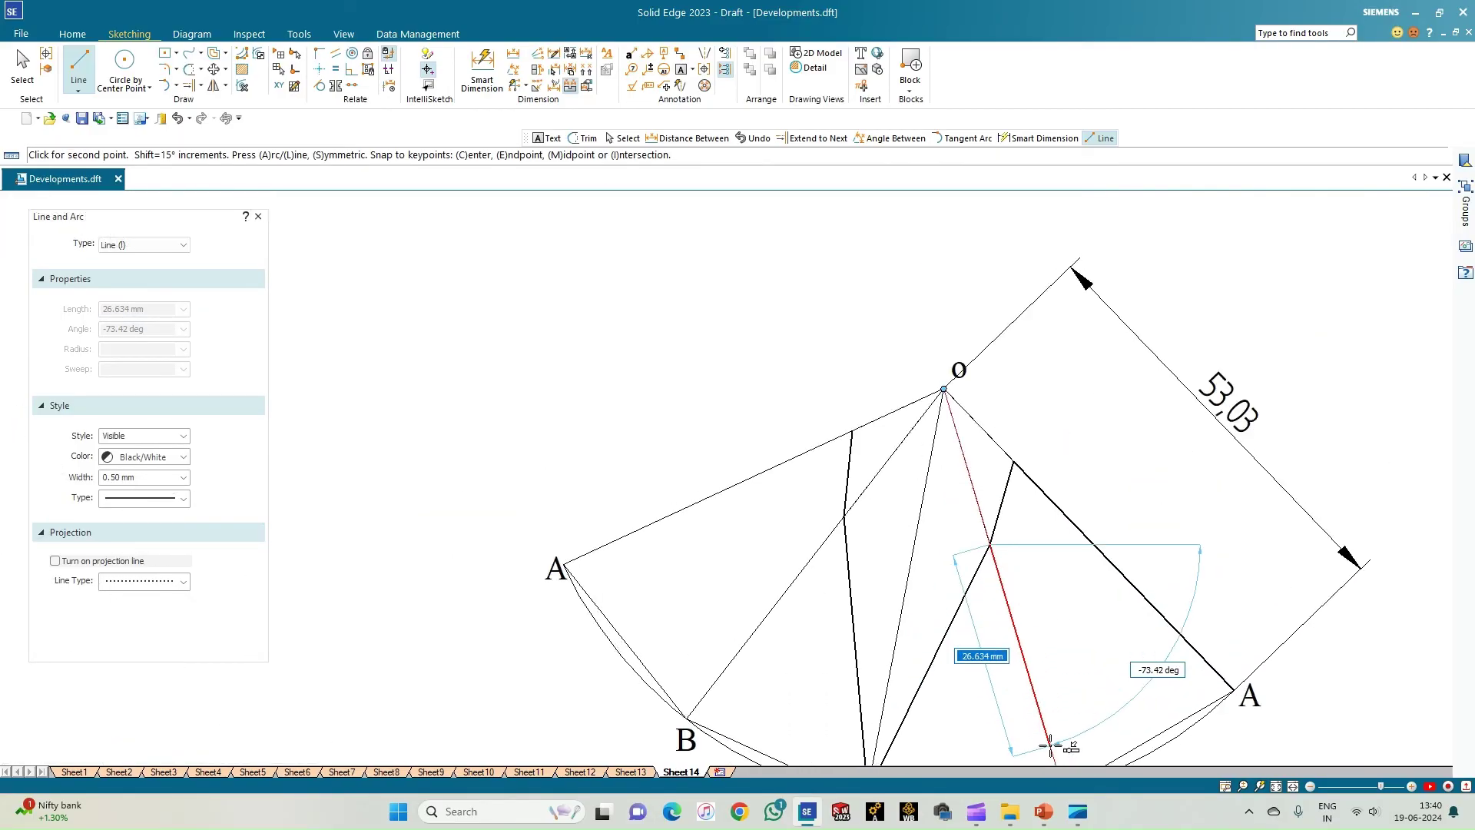
pyautogui.click(1274, 787)
pyautogui.scroll(3, 1007, 604)
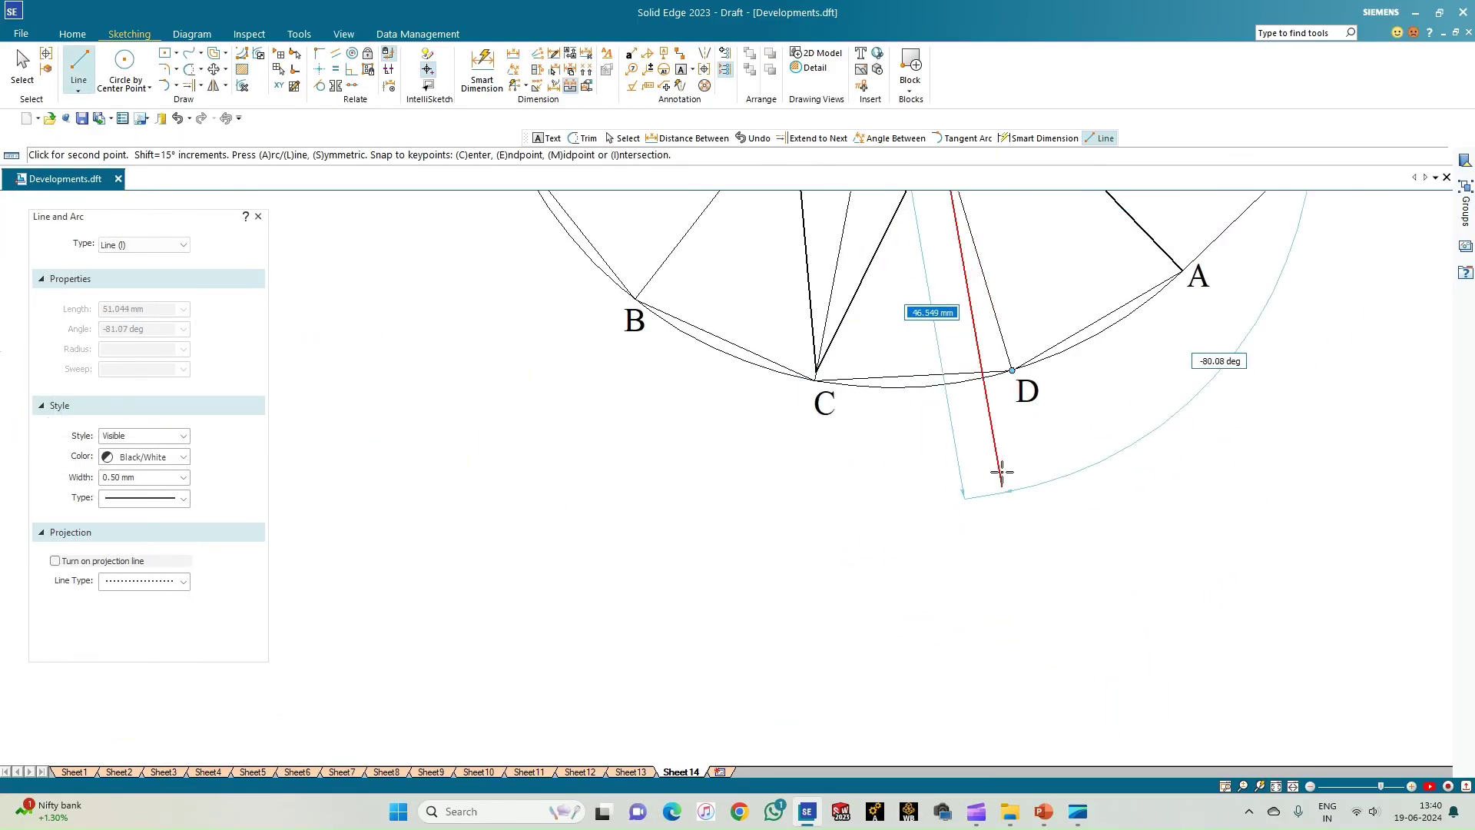
pyautogui.click(1012, 371)
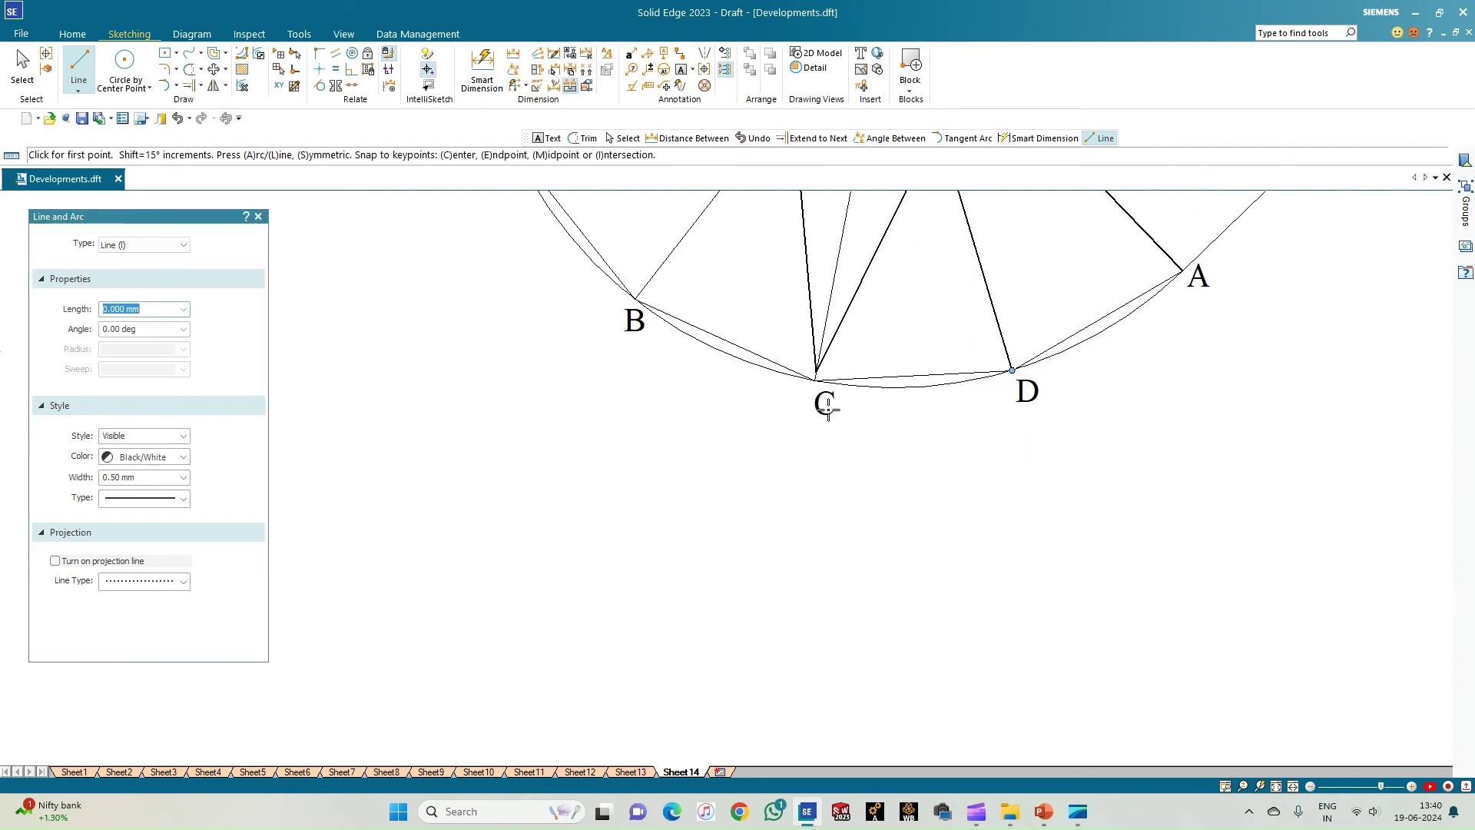
pyautogui.scroll(3, 828, 421)
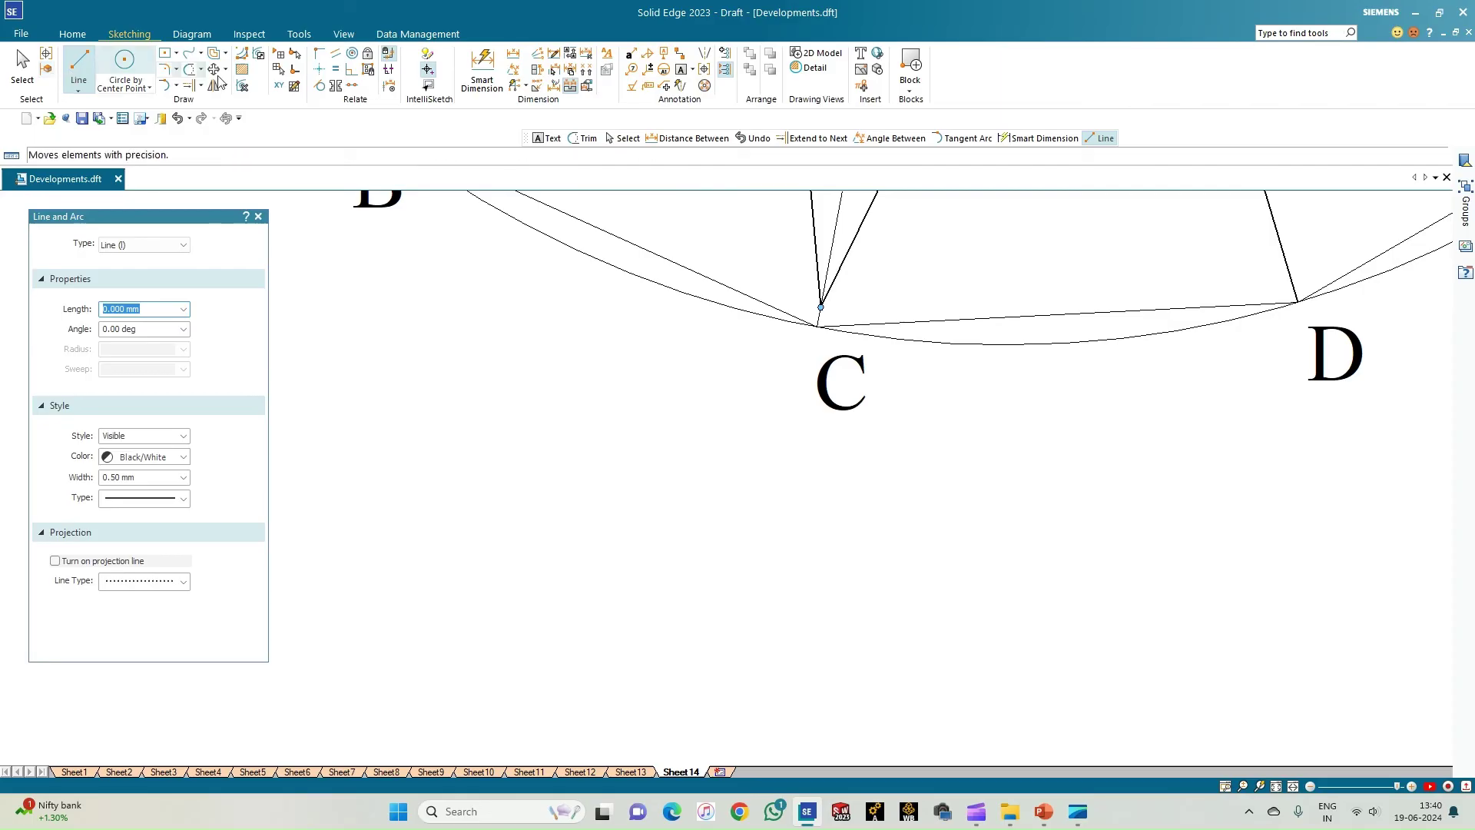
# Step: Trim away the extra line pieces running to C
pyautogui.click(188, 85)
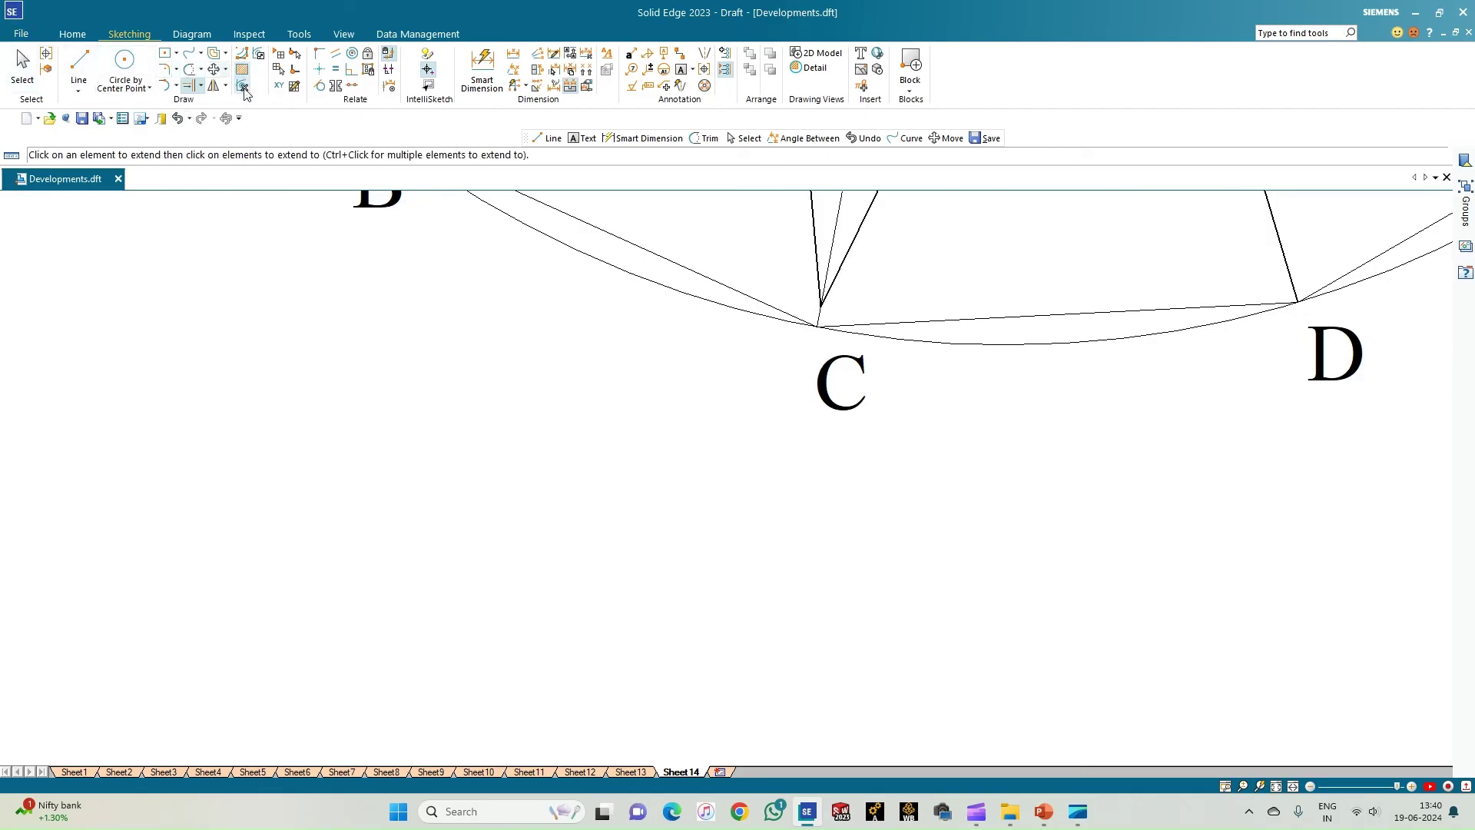
pyautogui.click(192, 70)
pyautogui.click(851, 241)
pyautogui.click(809, 248)
pyautogui.scroll(-2, 781, 320)
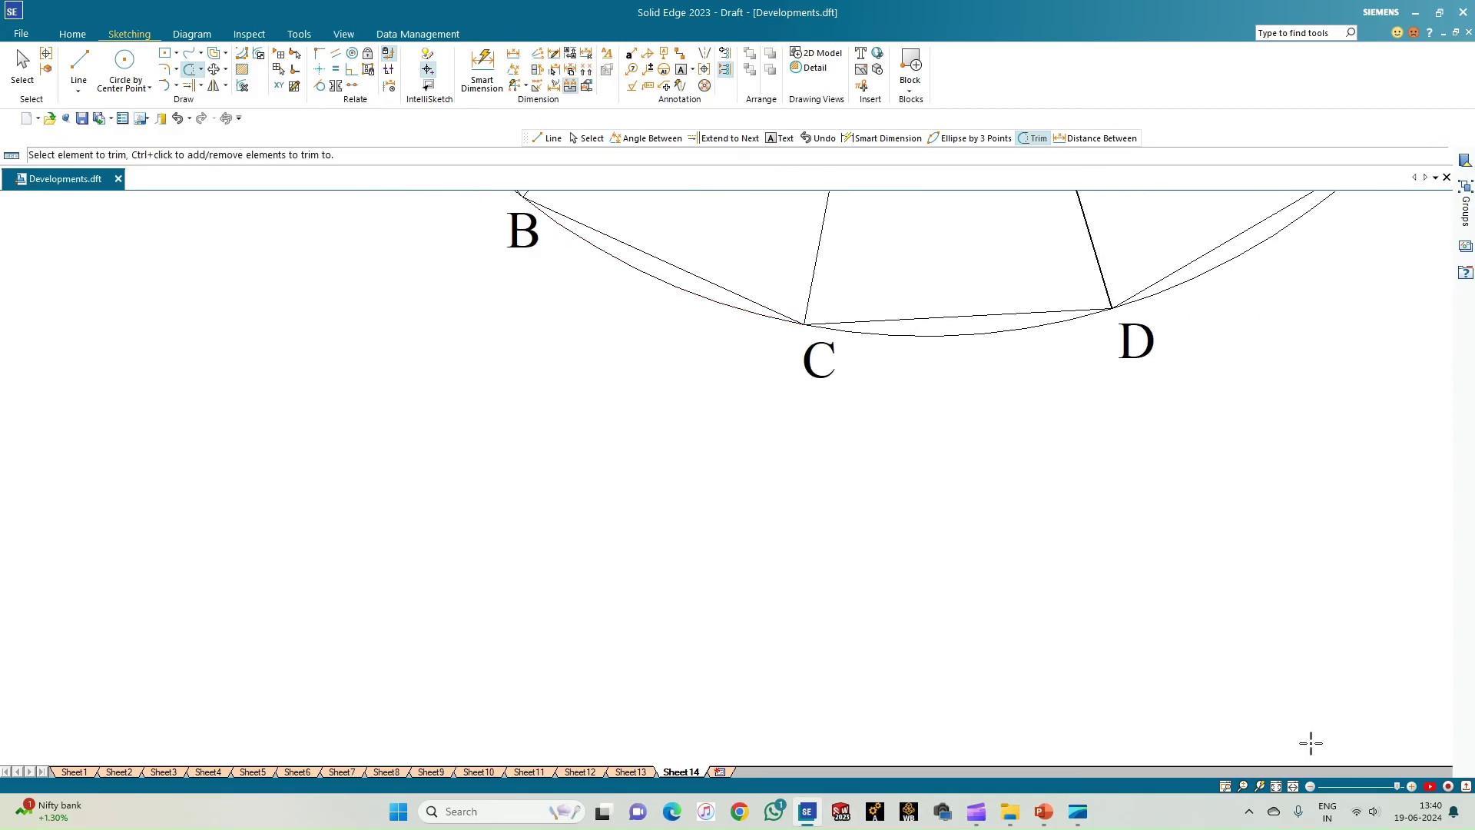
pyautogui.click(1276, 787)
pyautogui.scroll(3, 817, 422)
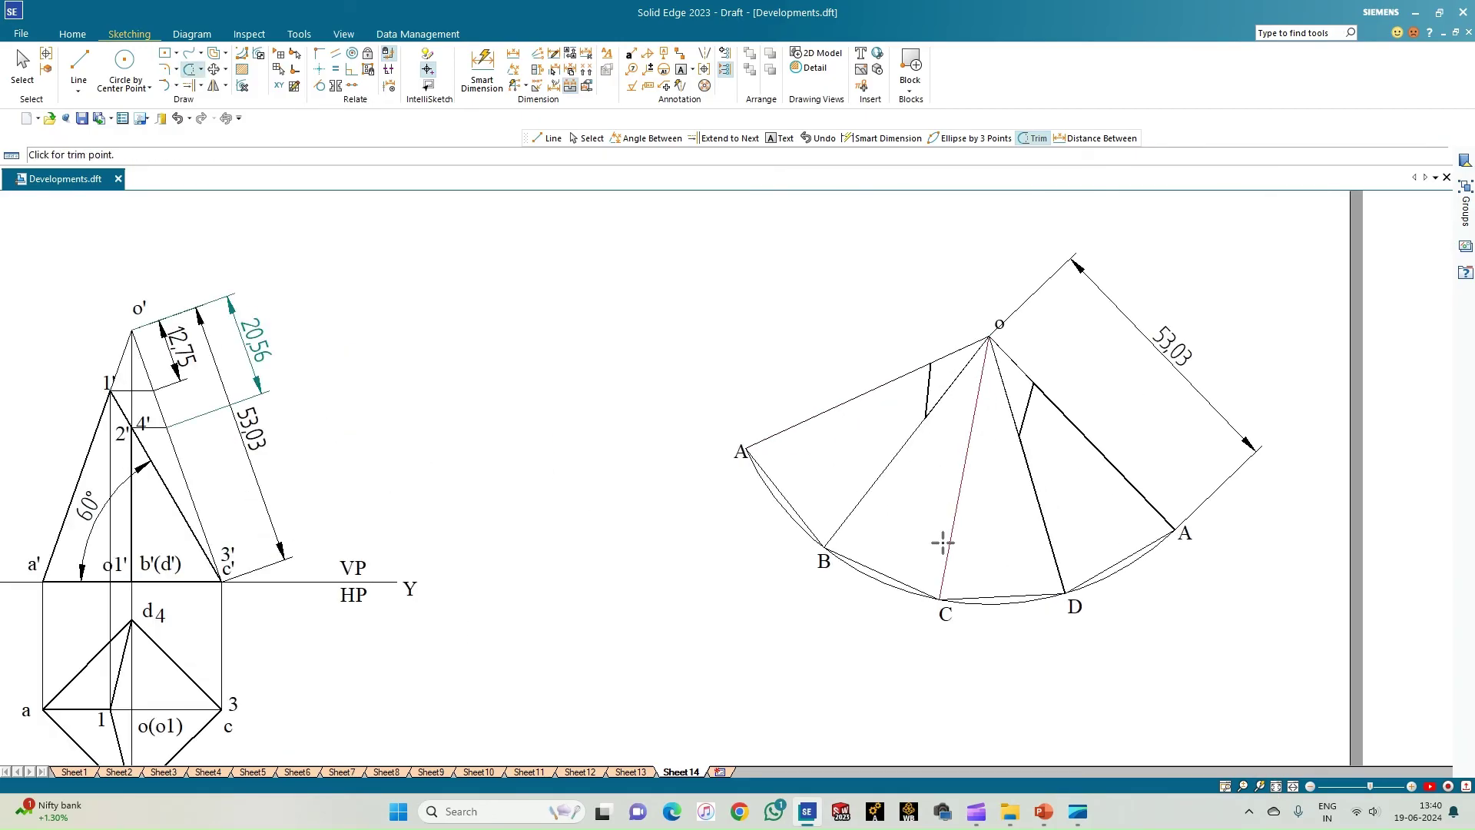
# Step: Draw a thick line from a cut point down to C and up to the o–D cut point
pyautogui.click(78, 64)
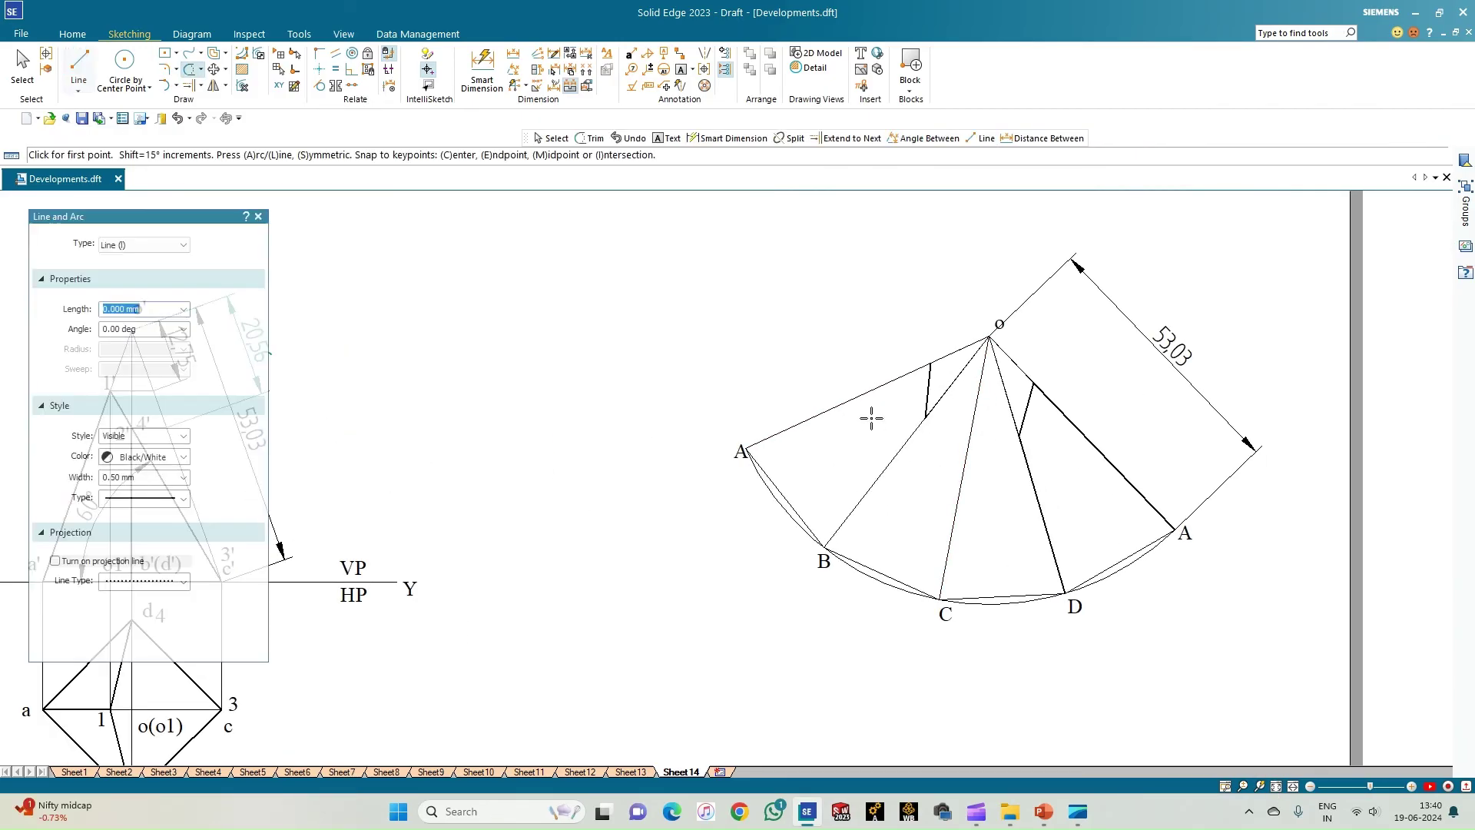
pyautogui.click(926, 419)
pyautogui.click(938, 598)
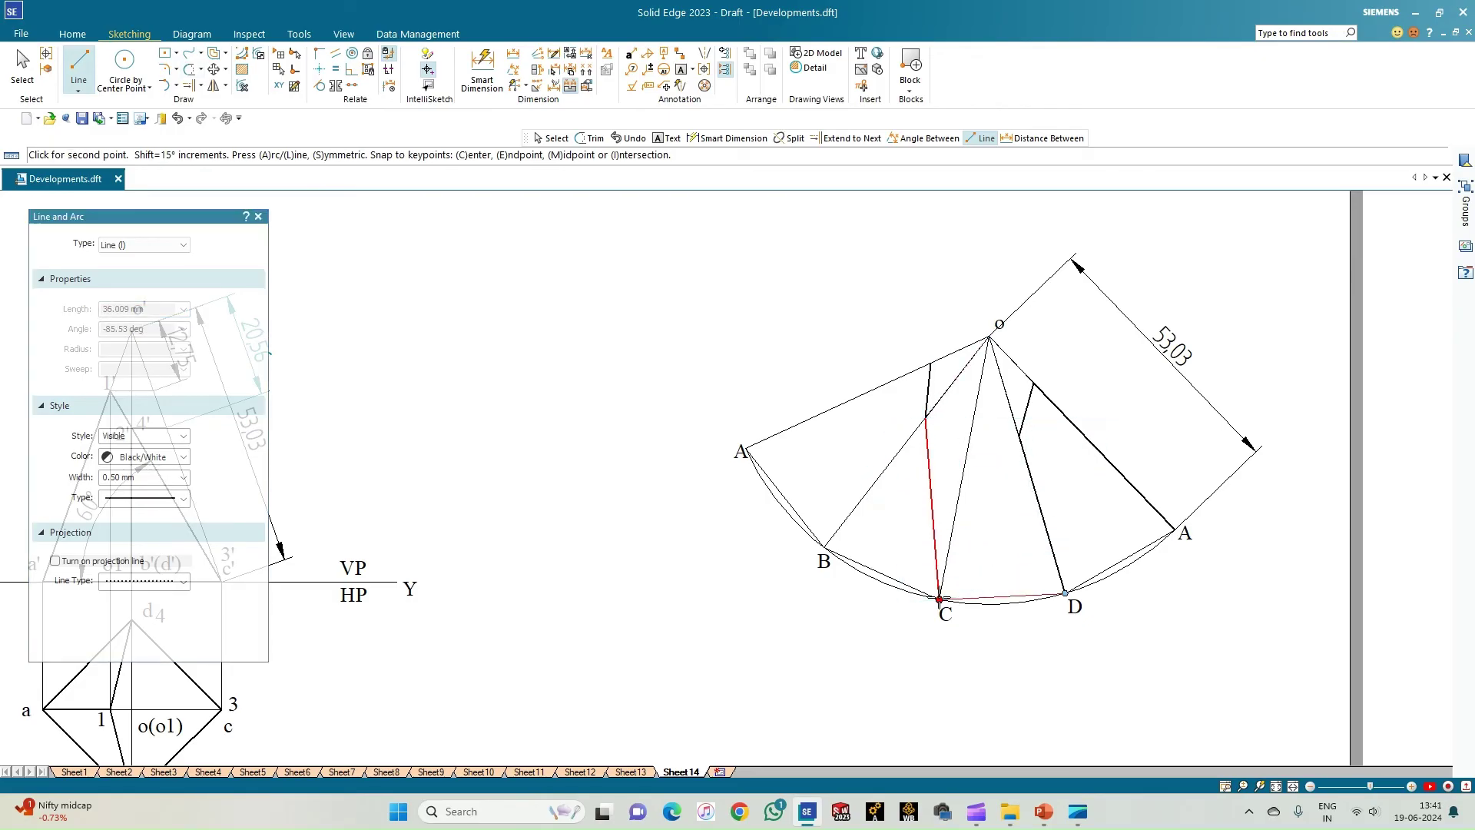
pyautogui.click(1019, 435)
pyautogui.rightClick(671, 306)
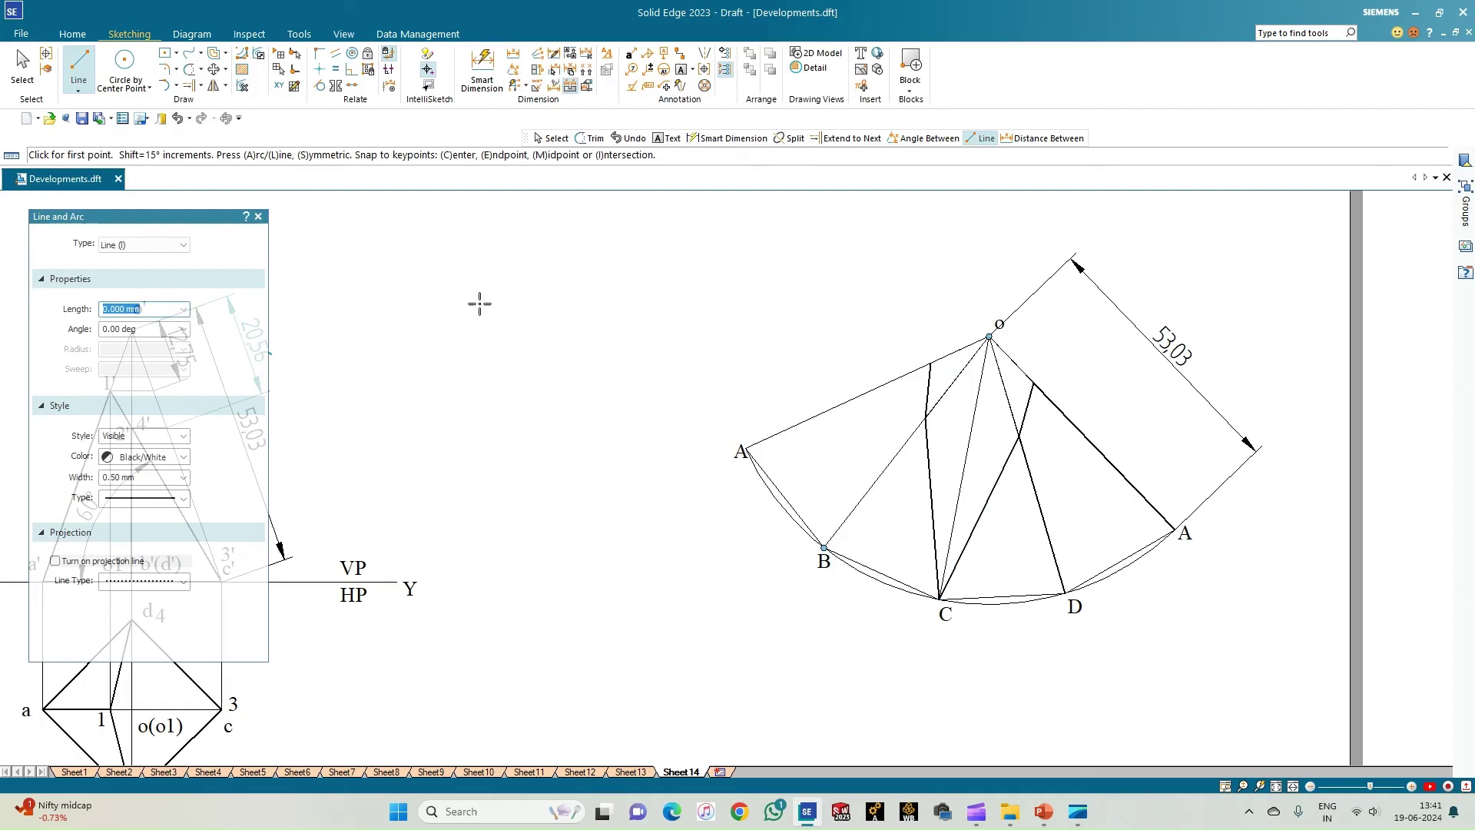
# Step: Draw the thick base lines C–D, D–A and B–C
pyautogui.scroll(3, 929, 636)
pyautogui.click(957, 528)
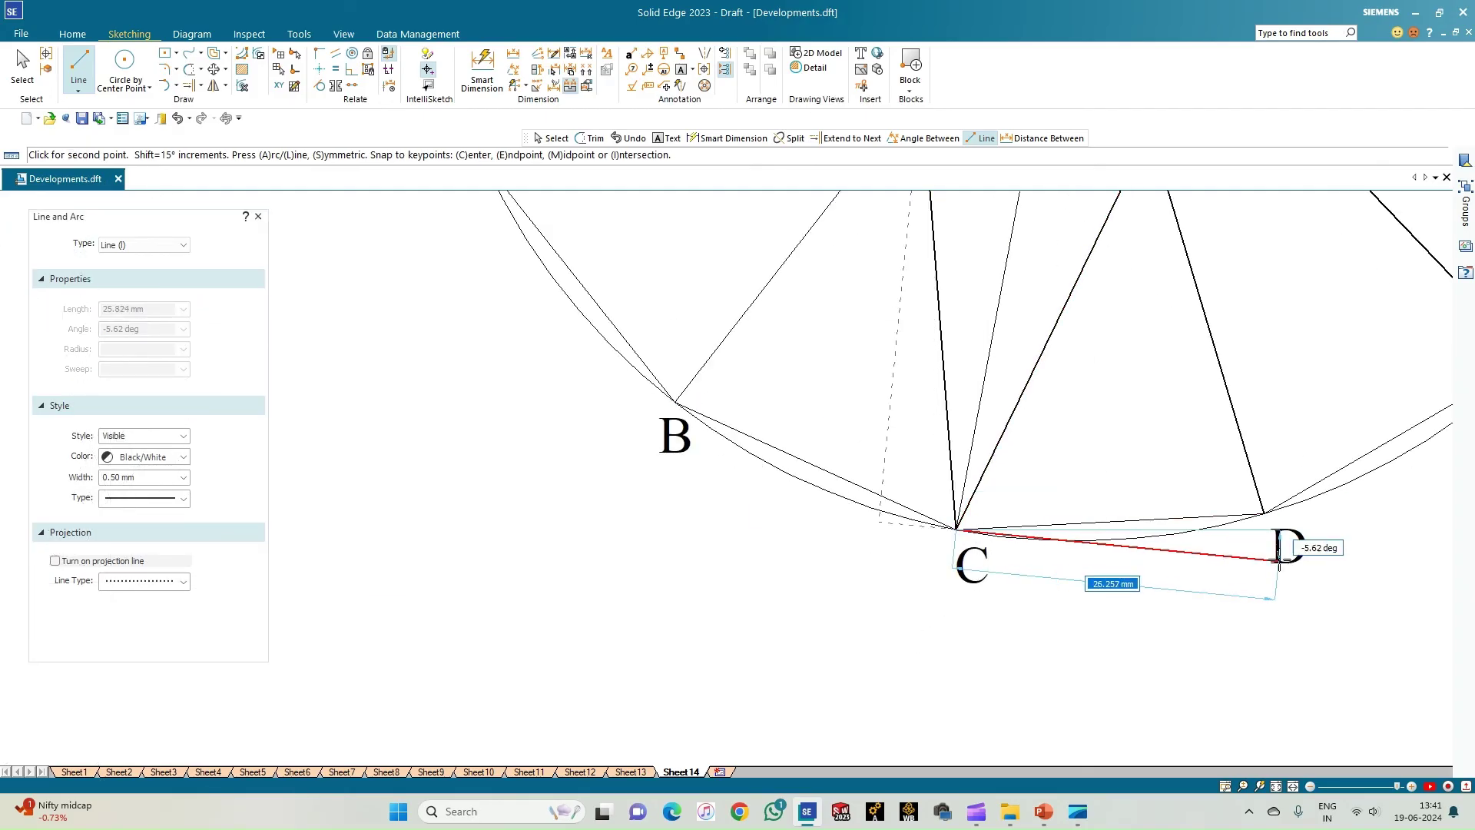
pyautogui.click(1263, 513)
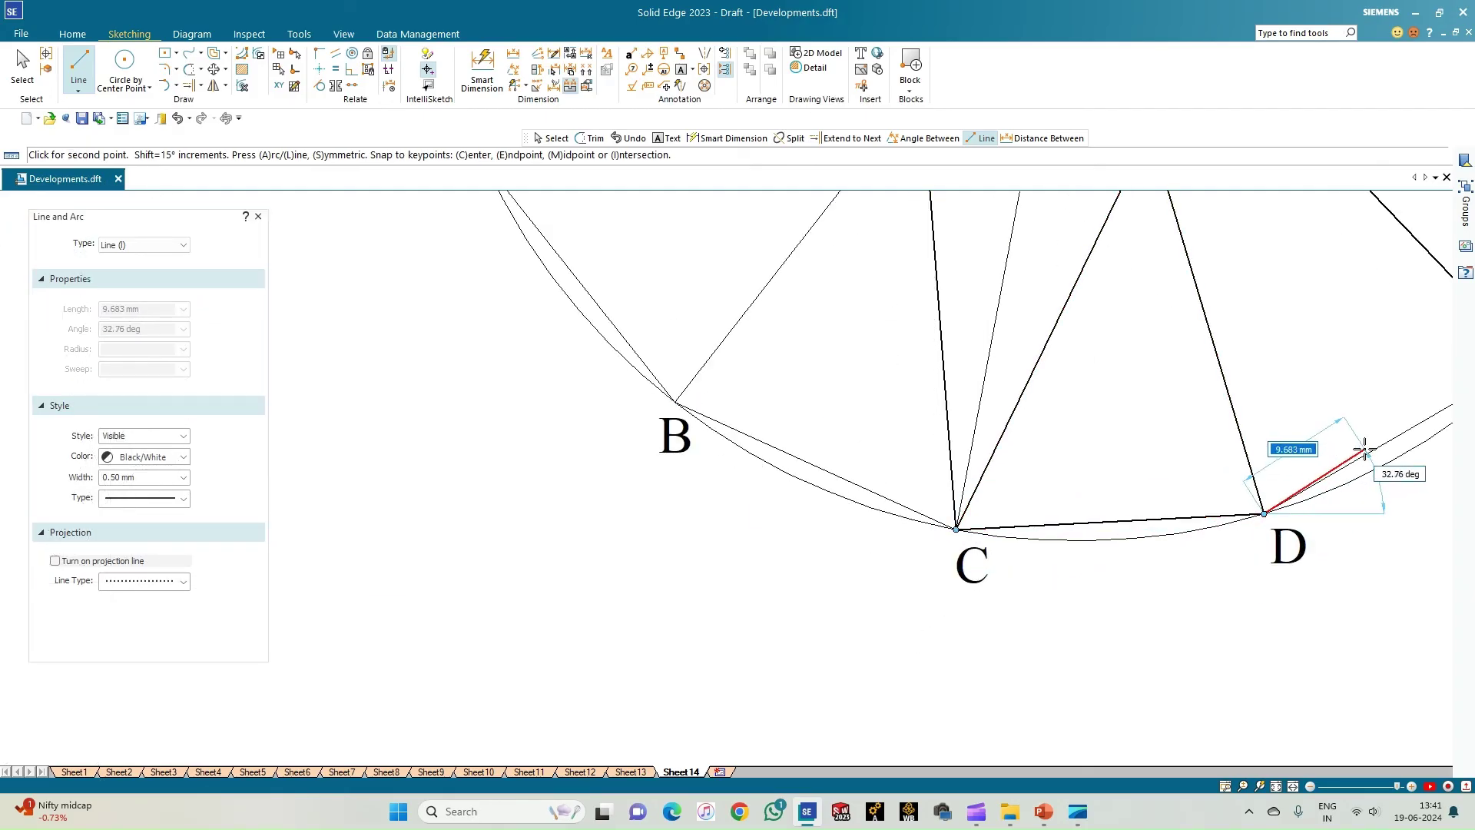
pyautogui.scroll(-2, 1361, 449)
pyautogui.scroll(-2, 1435, 418)
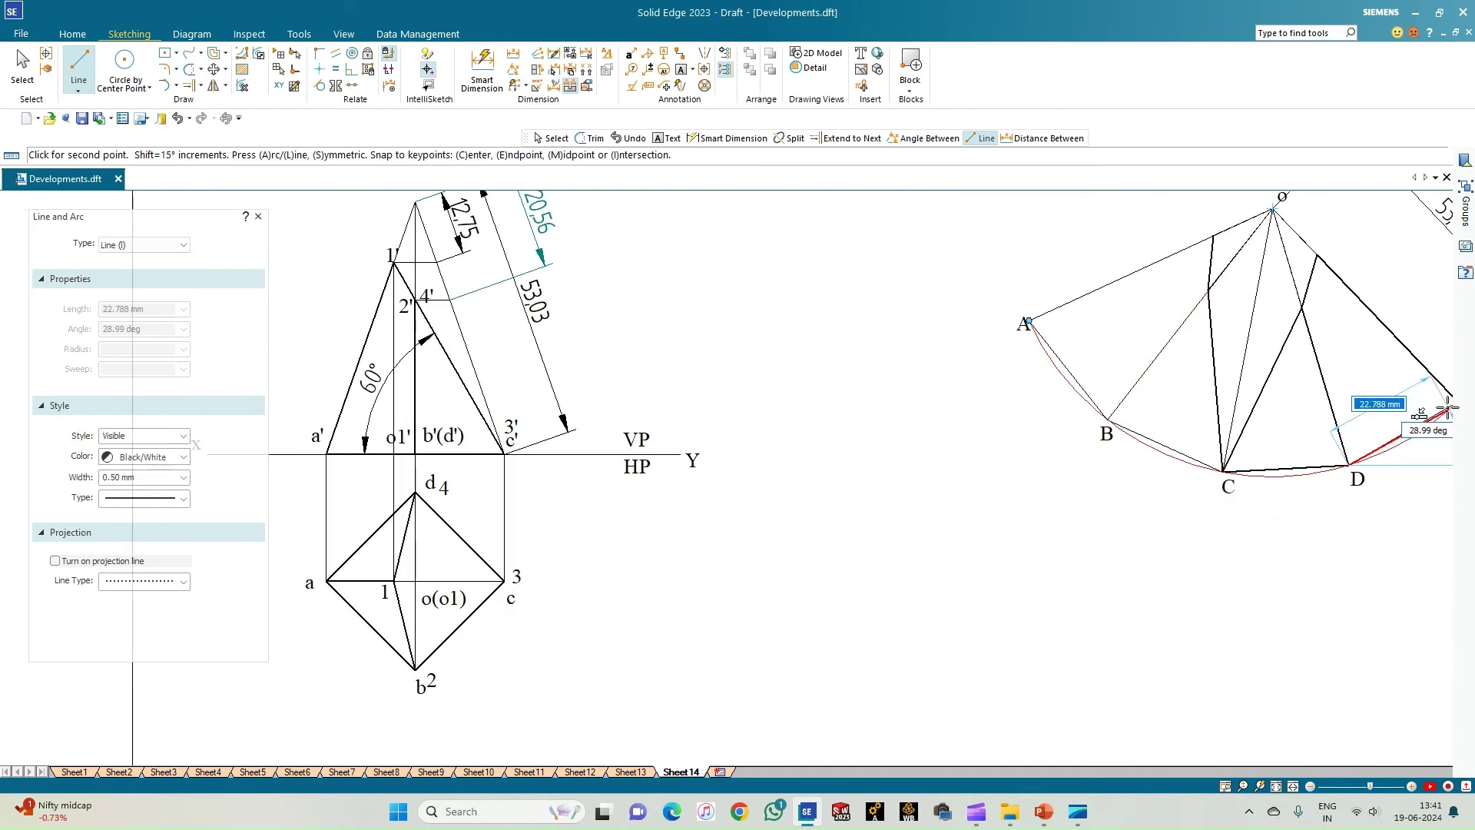
pyautogui.click(1275, 786)
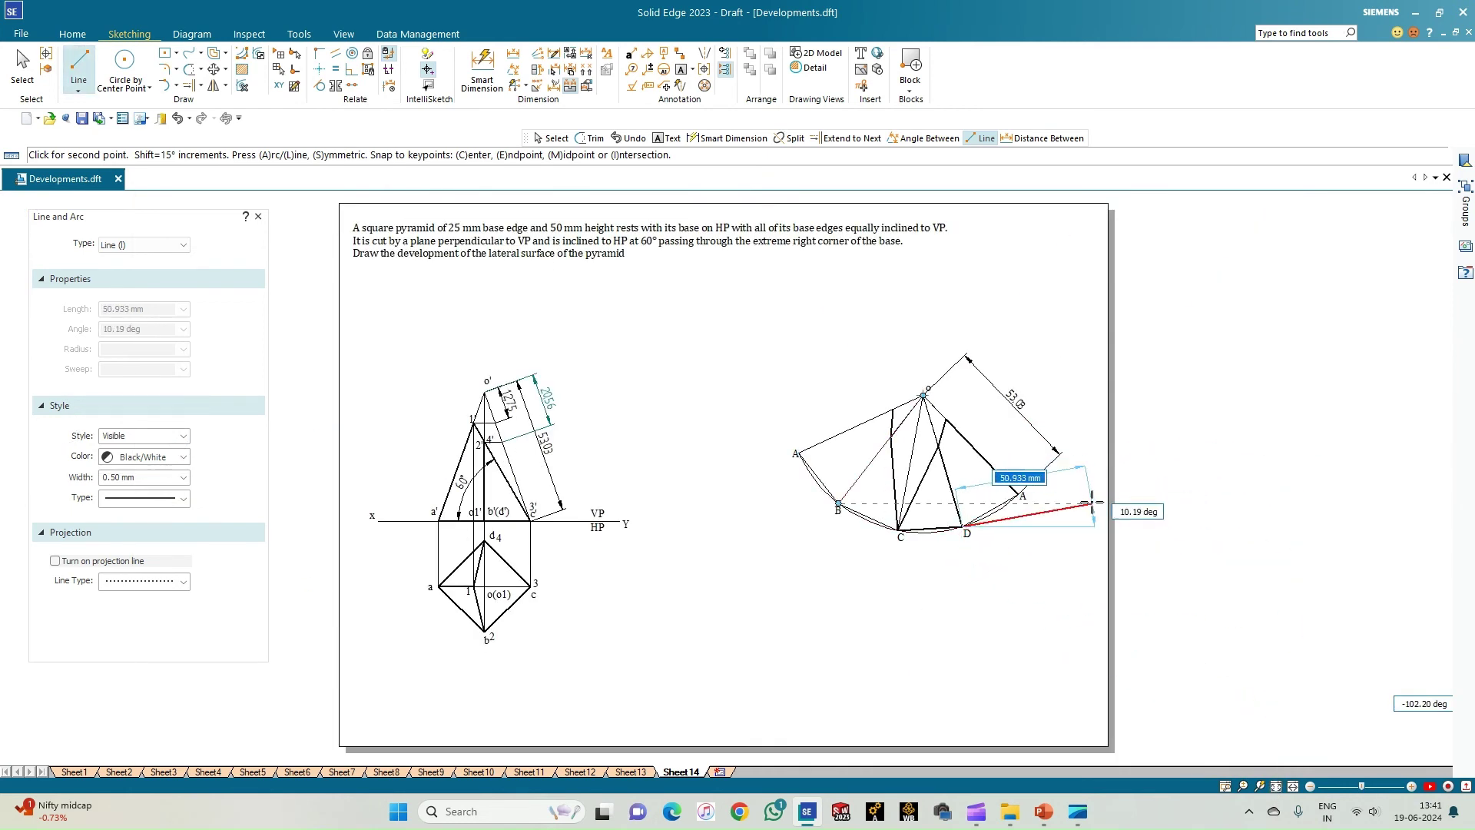
pyautogui.scroll(2, 1091, 502)
pyautogui.click(948, 487)
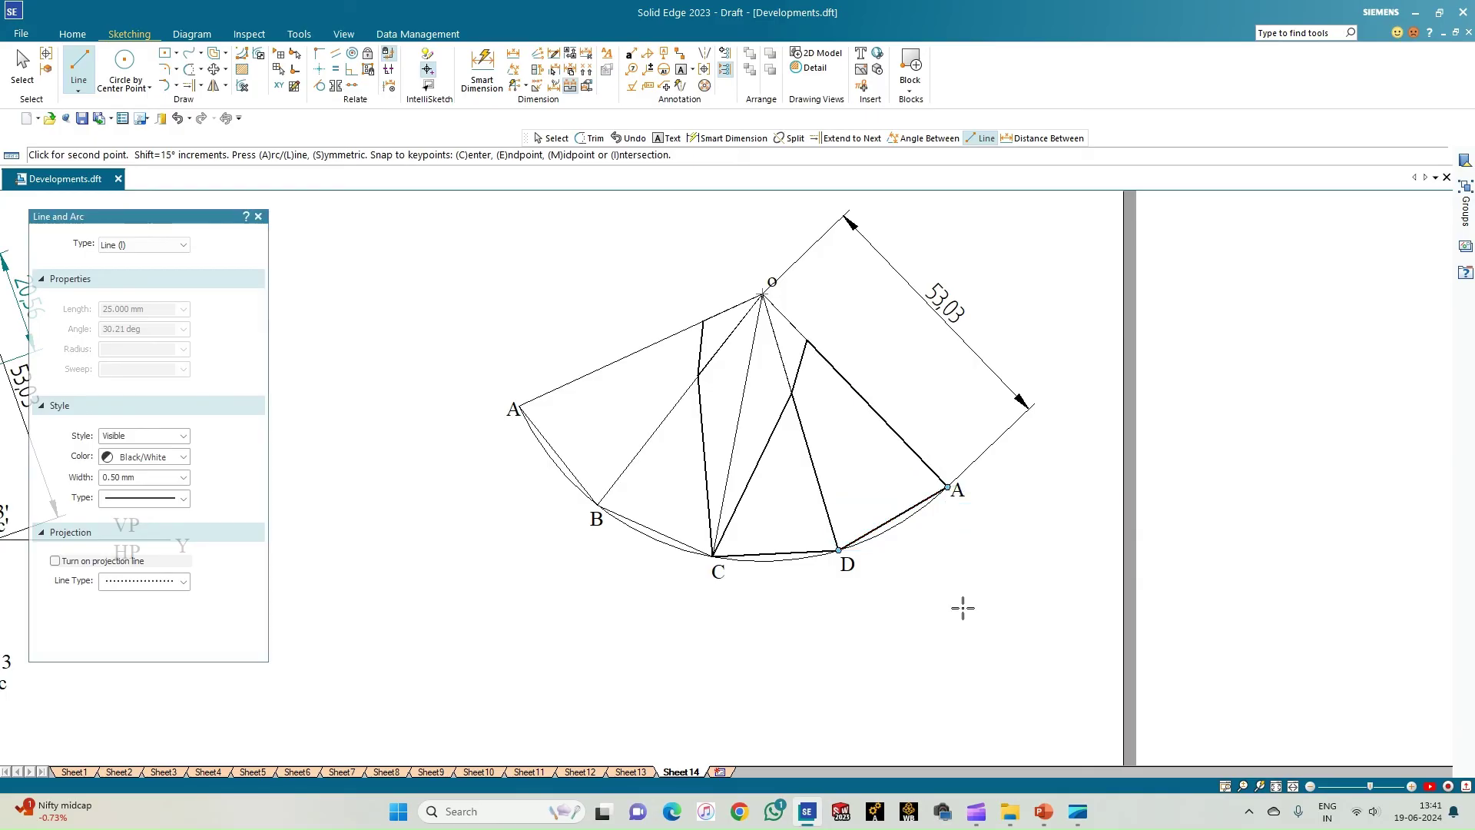
pyautogui.scroll(2, 630, 507)
pyautogui.click(585, 484)
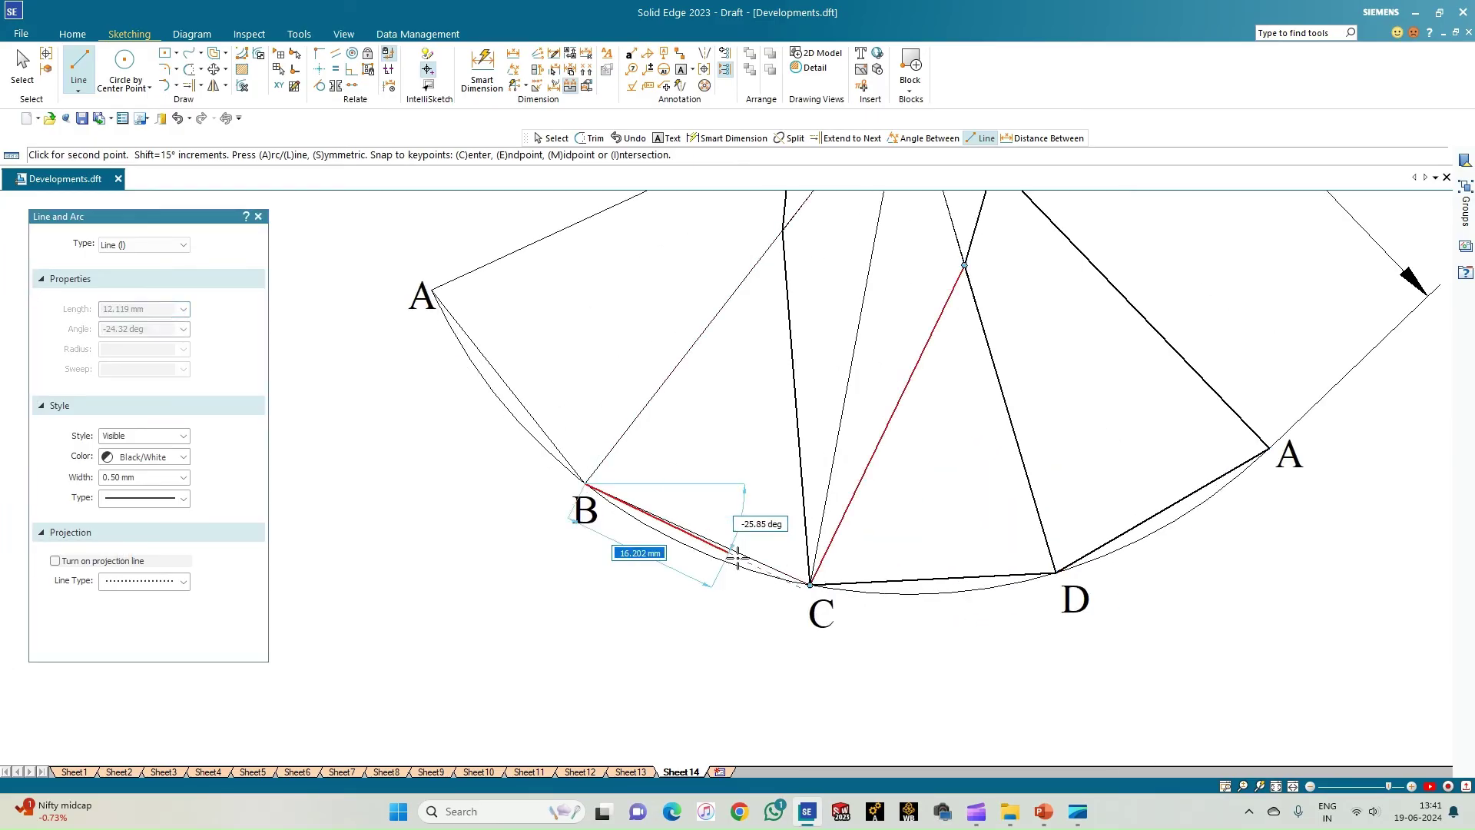
pyautogui.click(810, 586)
pyautogui.rightClick(714, 599)
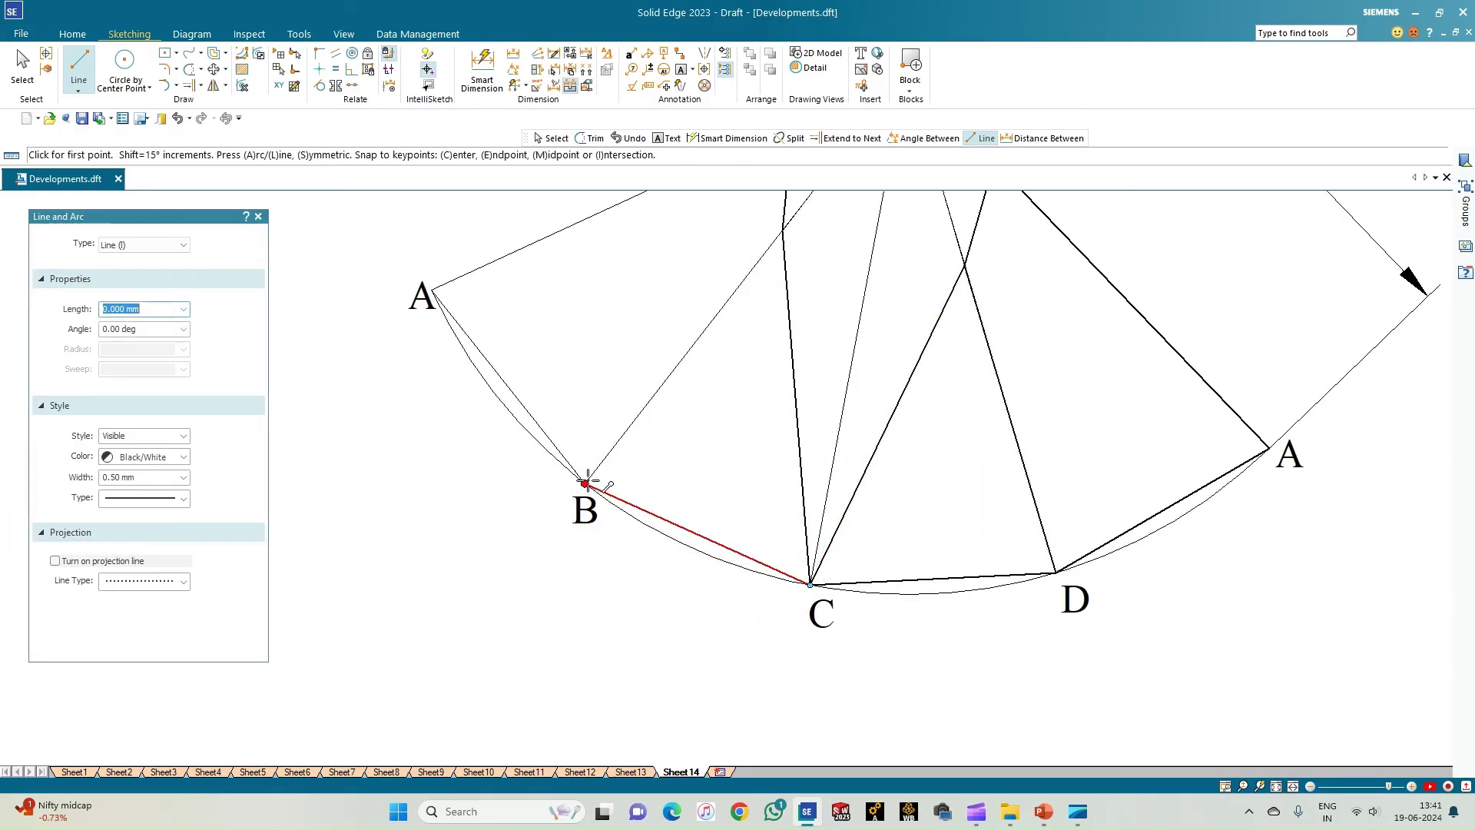
# Step: Draw thick lines from the left A to the cut point above it, and from the intersection to B
pyautogui.click(432, 290)
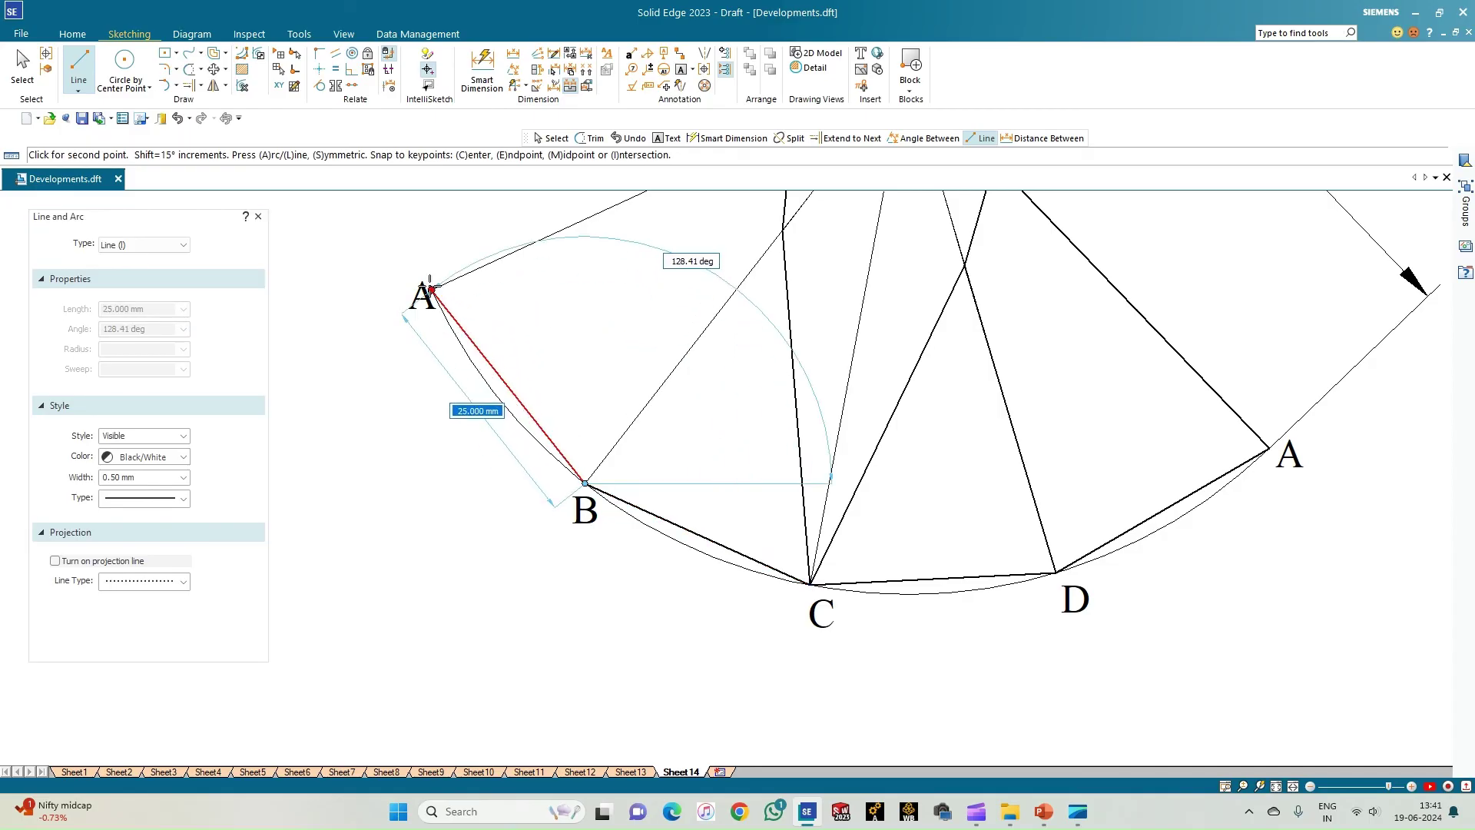
pyautogui.scroll(-2, 418, 418)
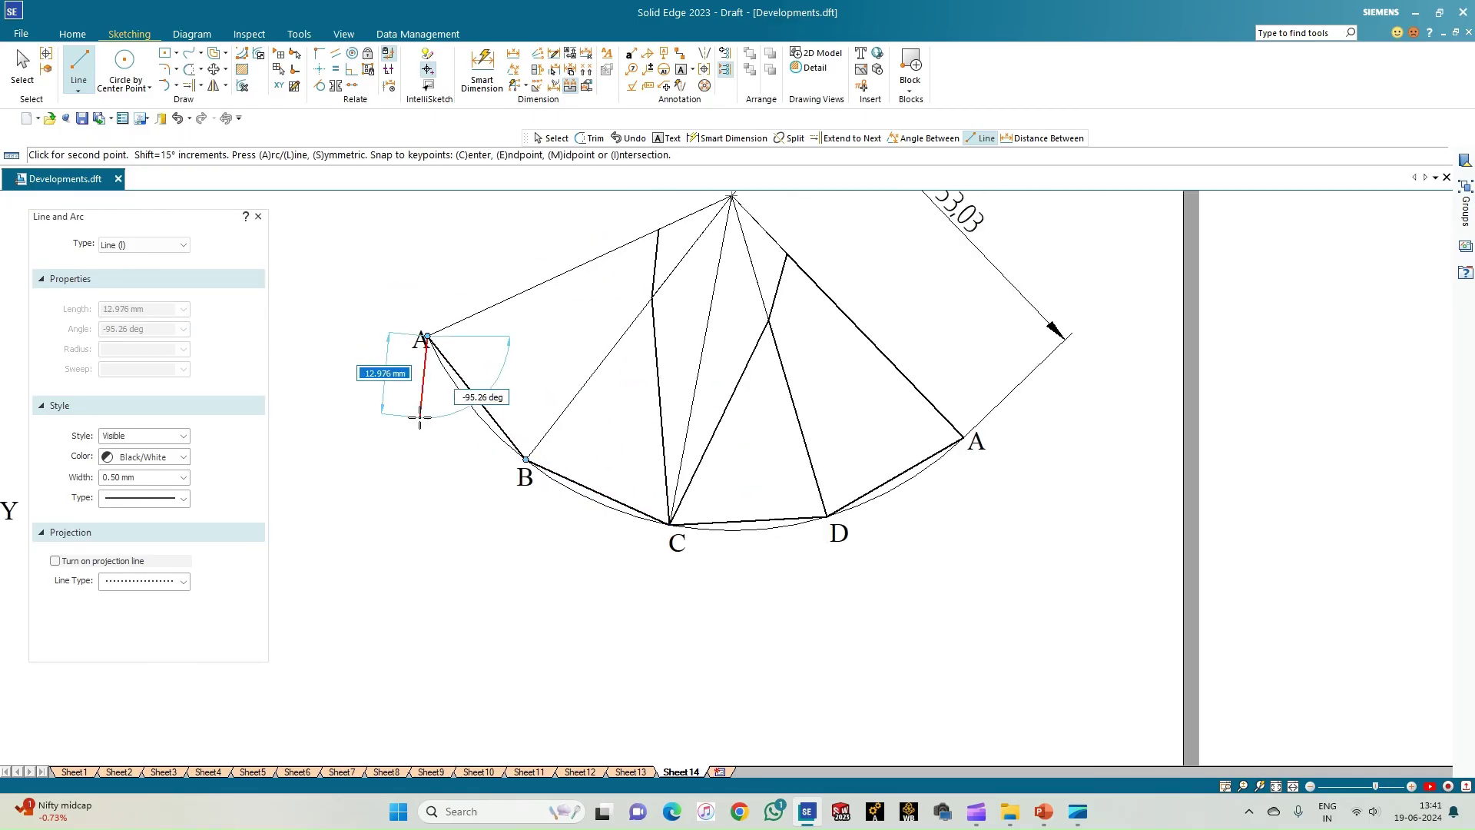
pyautogui.click(659, 229)
pyautogui.click(652, 296)
pyautogui.rightClick(652, 300)
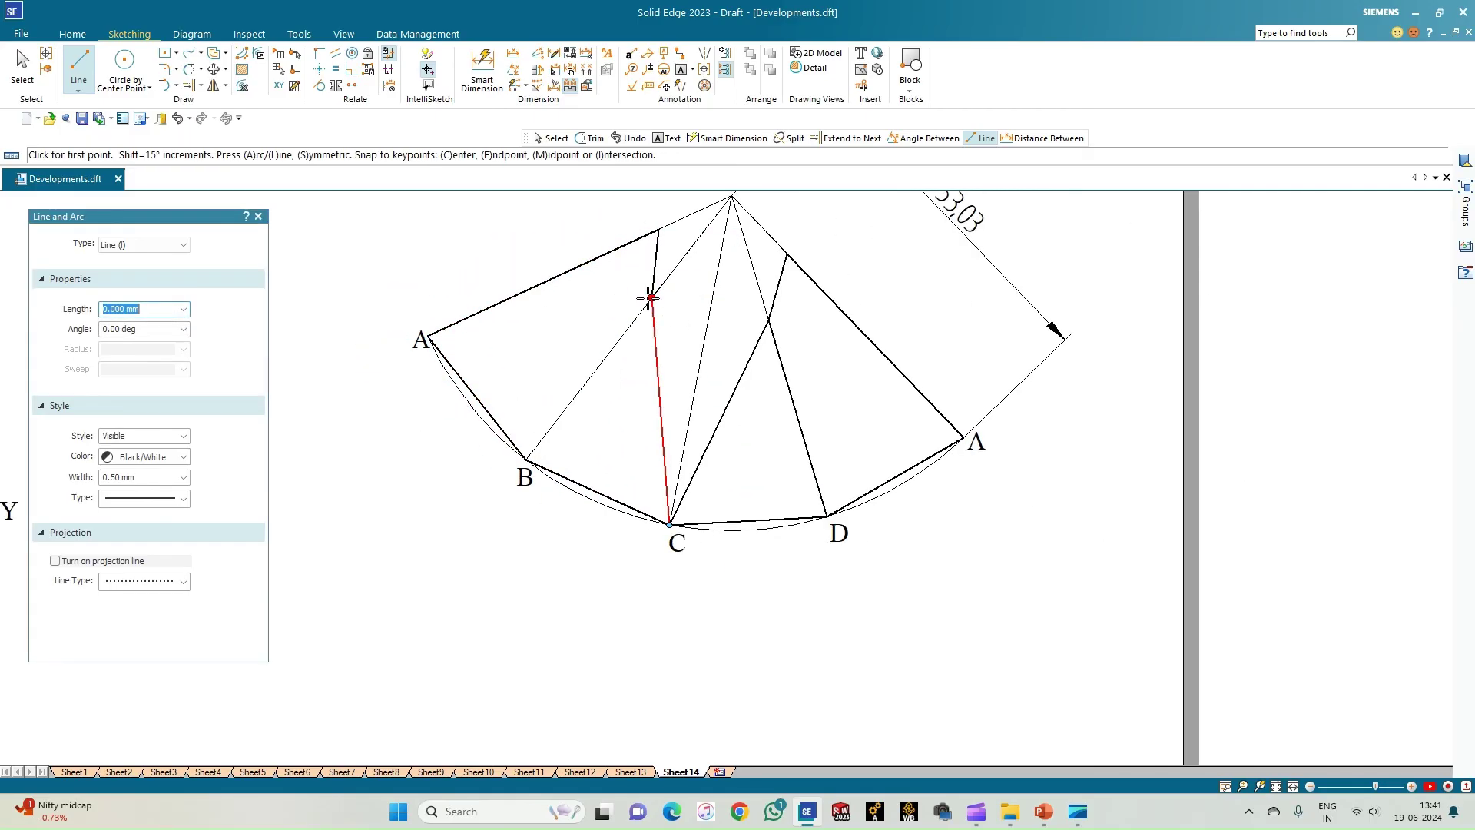
pyautogui.click(652, 297)
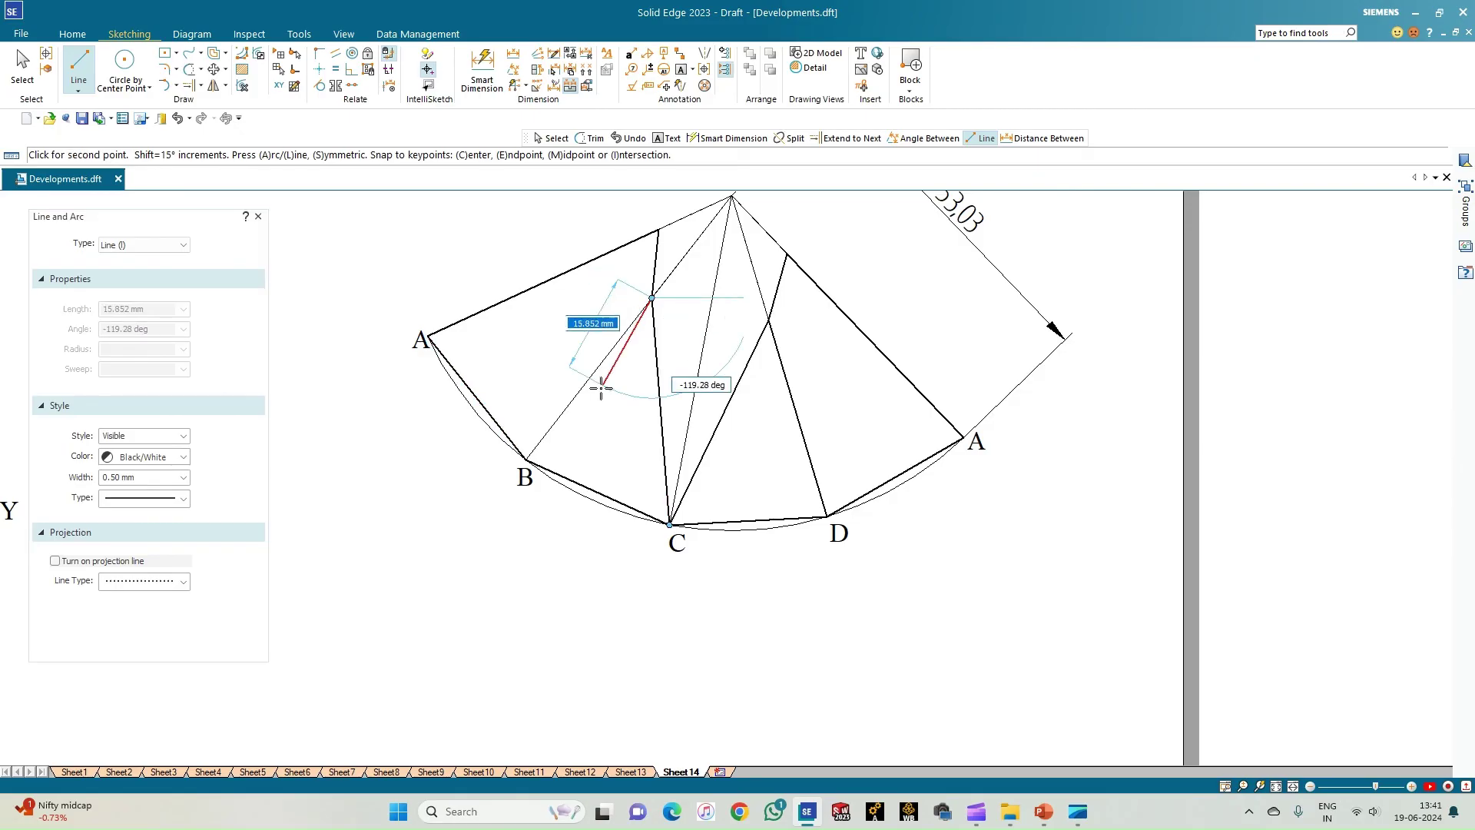
pyautogui.click(525, 459)
pyautogui.rightClick(663, 658)
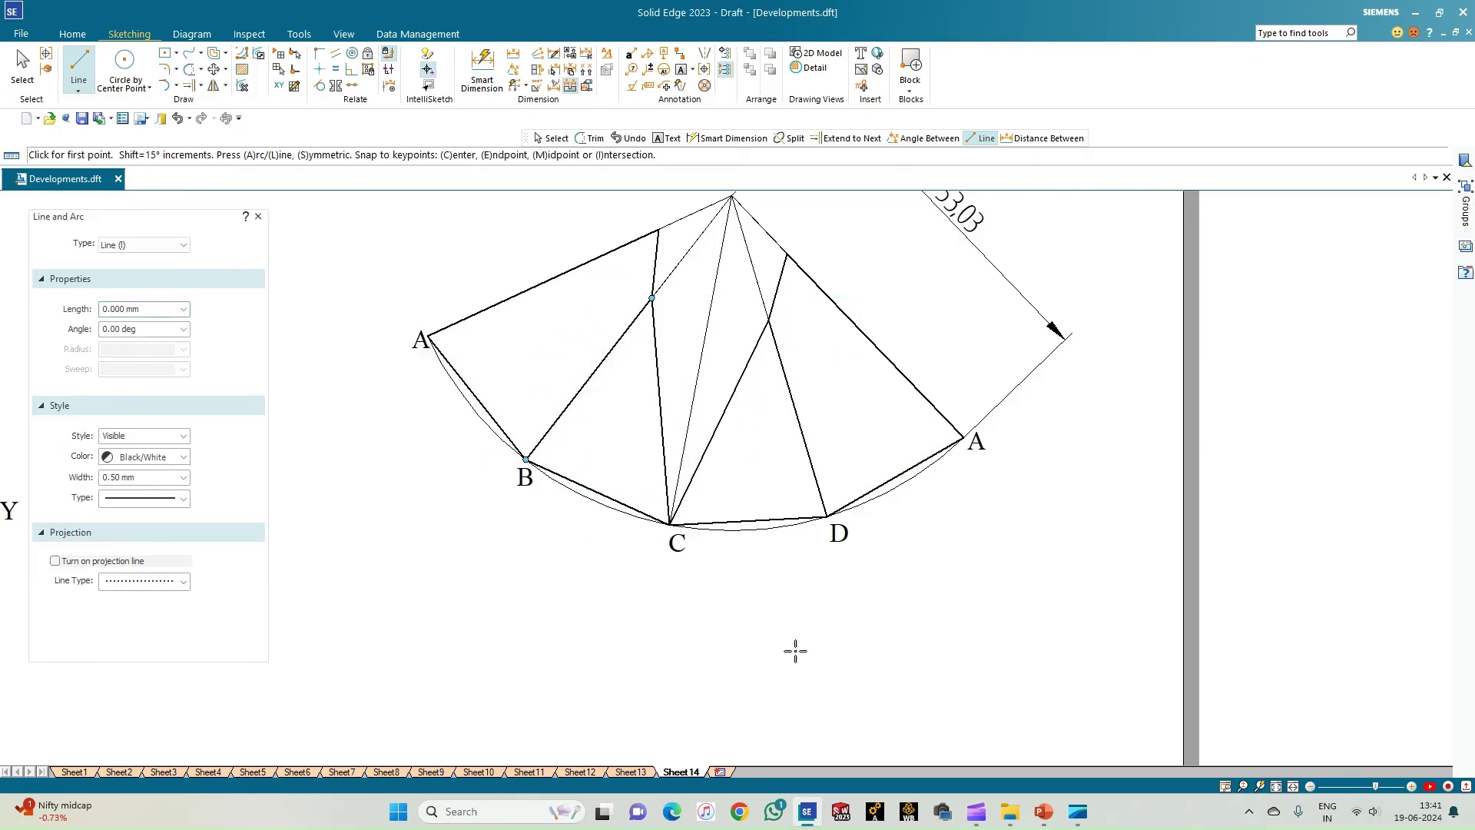
pyautogui.click(680, 71)
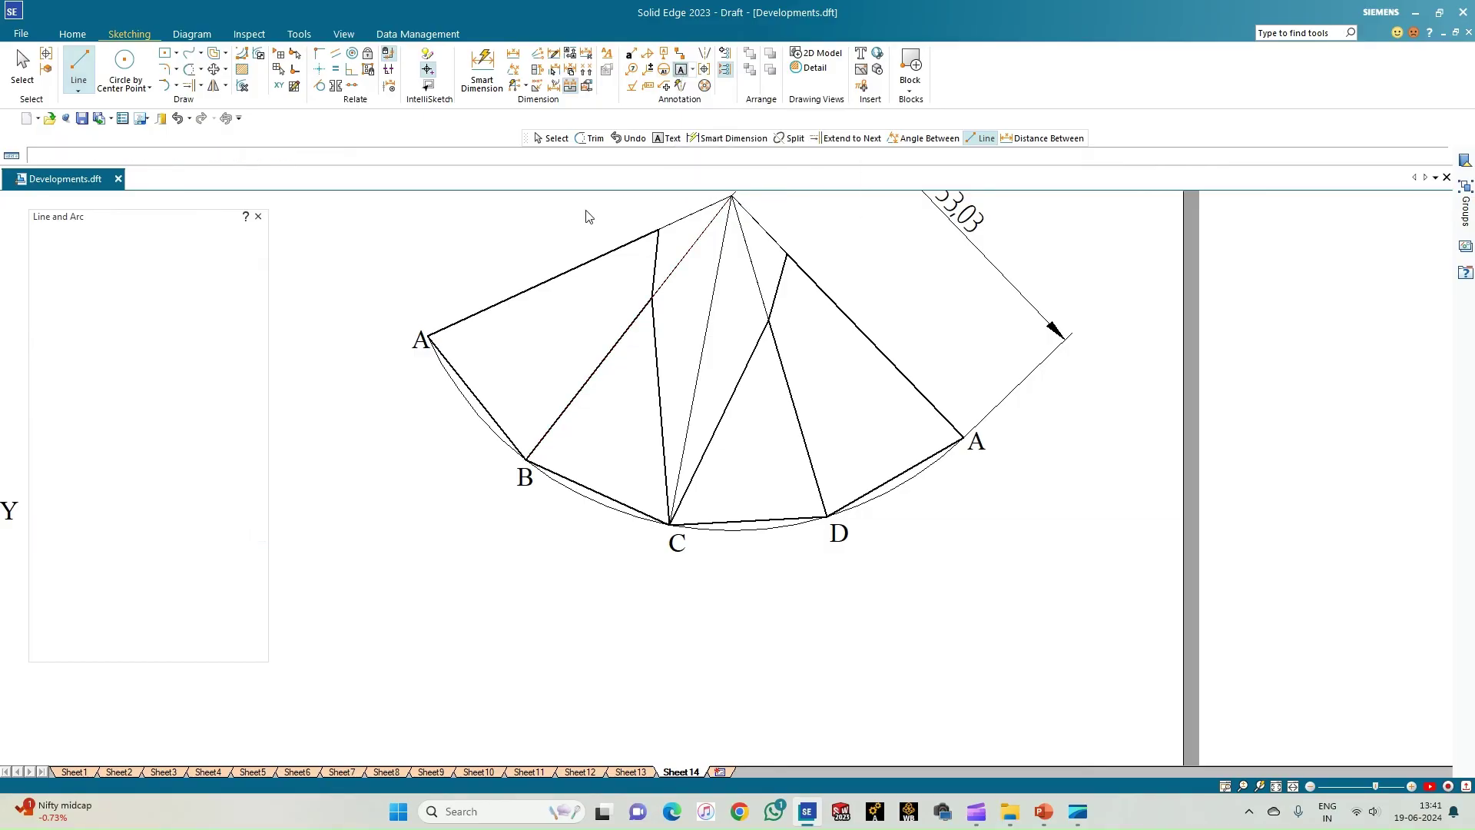
# Step: Label the development cut points 1, 2, 3, 4 and 1, moving the first 1 off the line
pyautogui.click(649, 202)
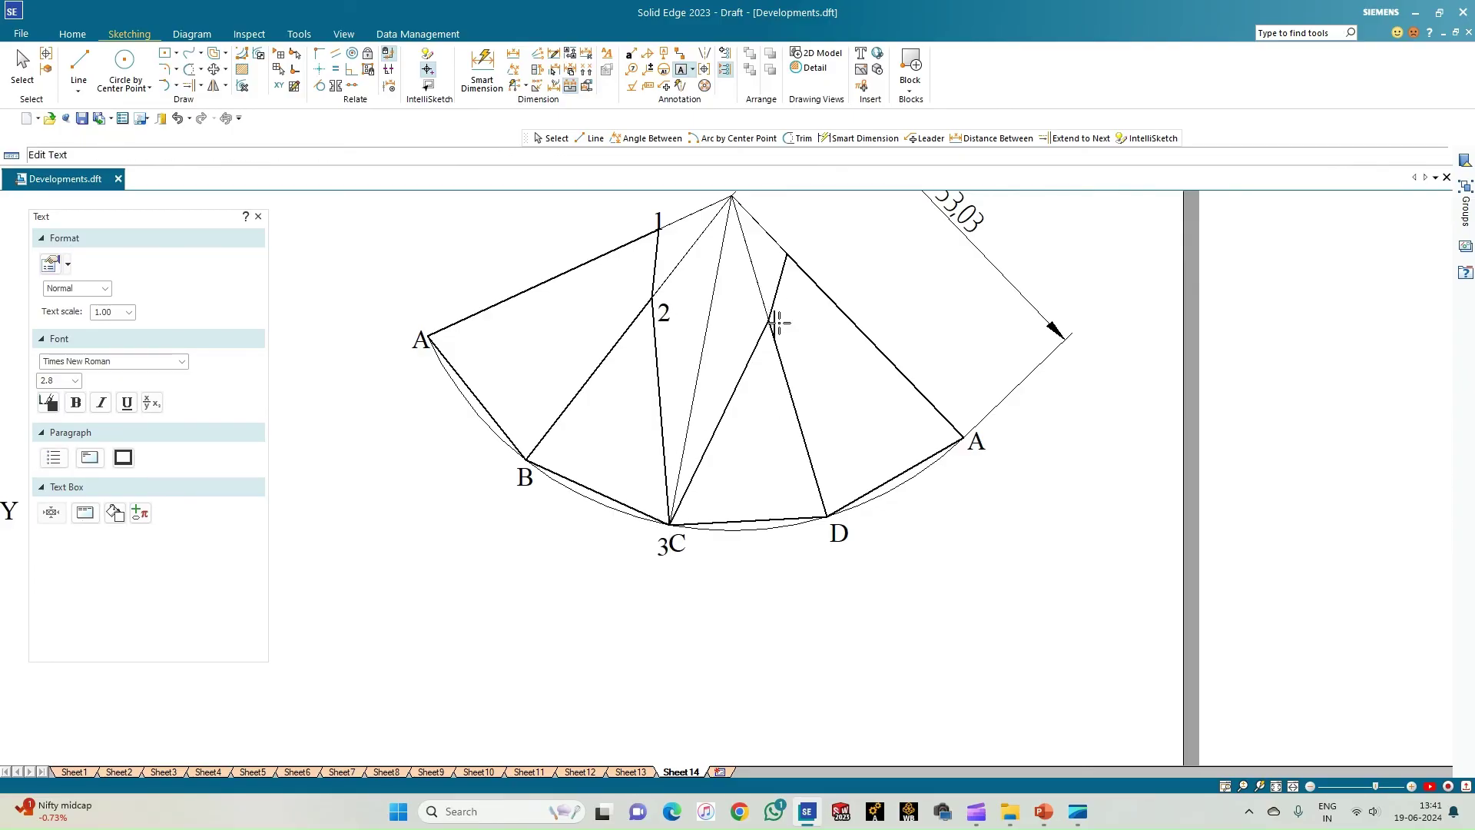
pyautogui.click(793, 227)
pyautogui.click(23, 65)
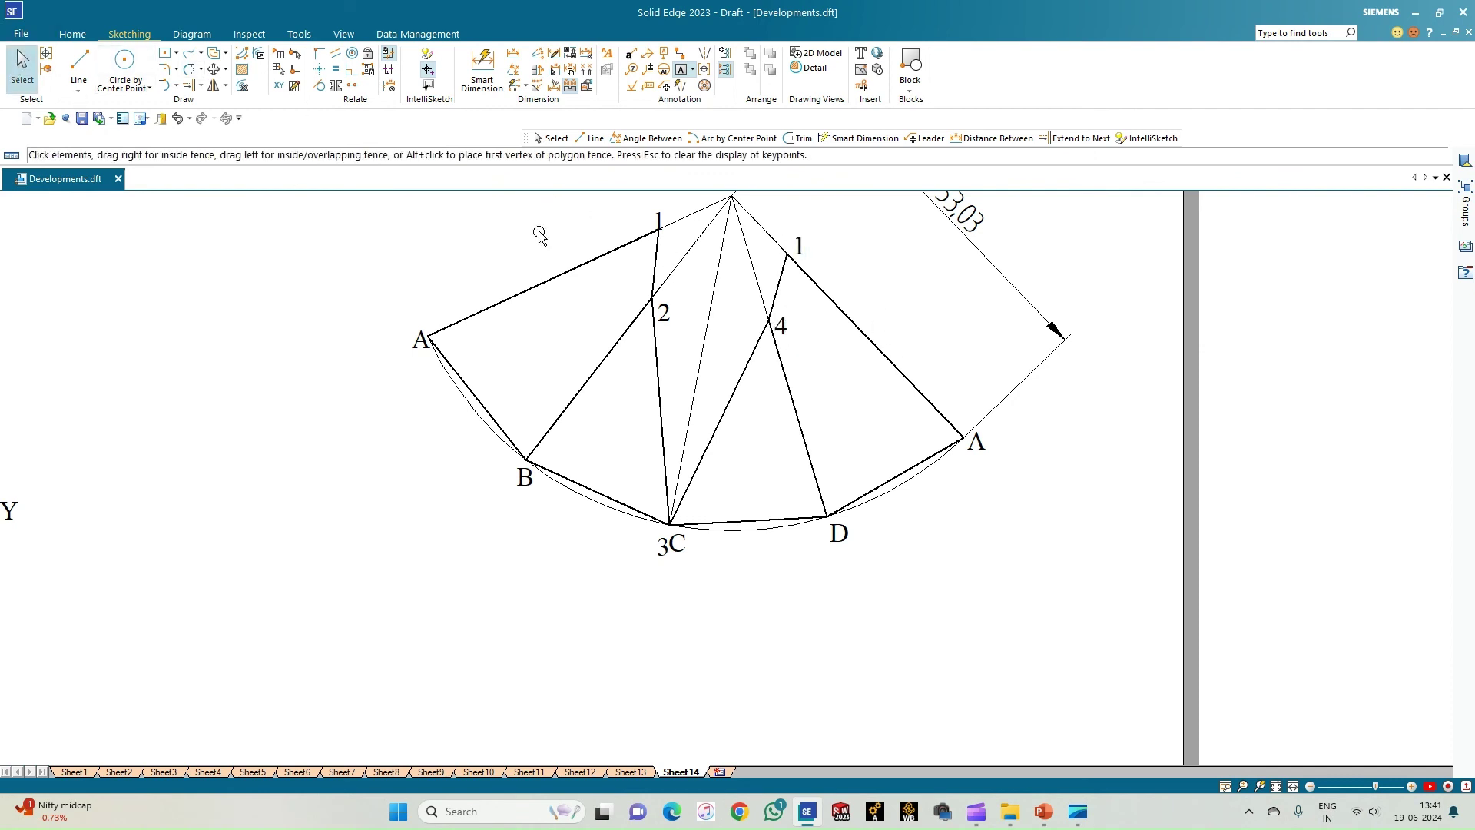
pyautogui.click(639, 206)
pyautogui.click(1025, 580)
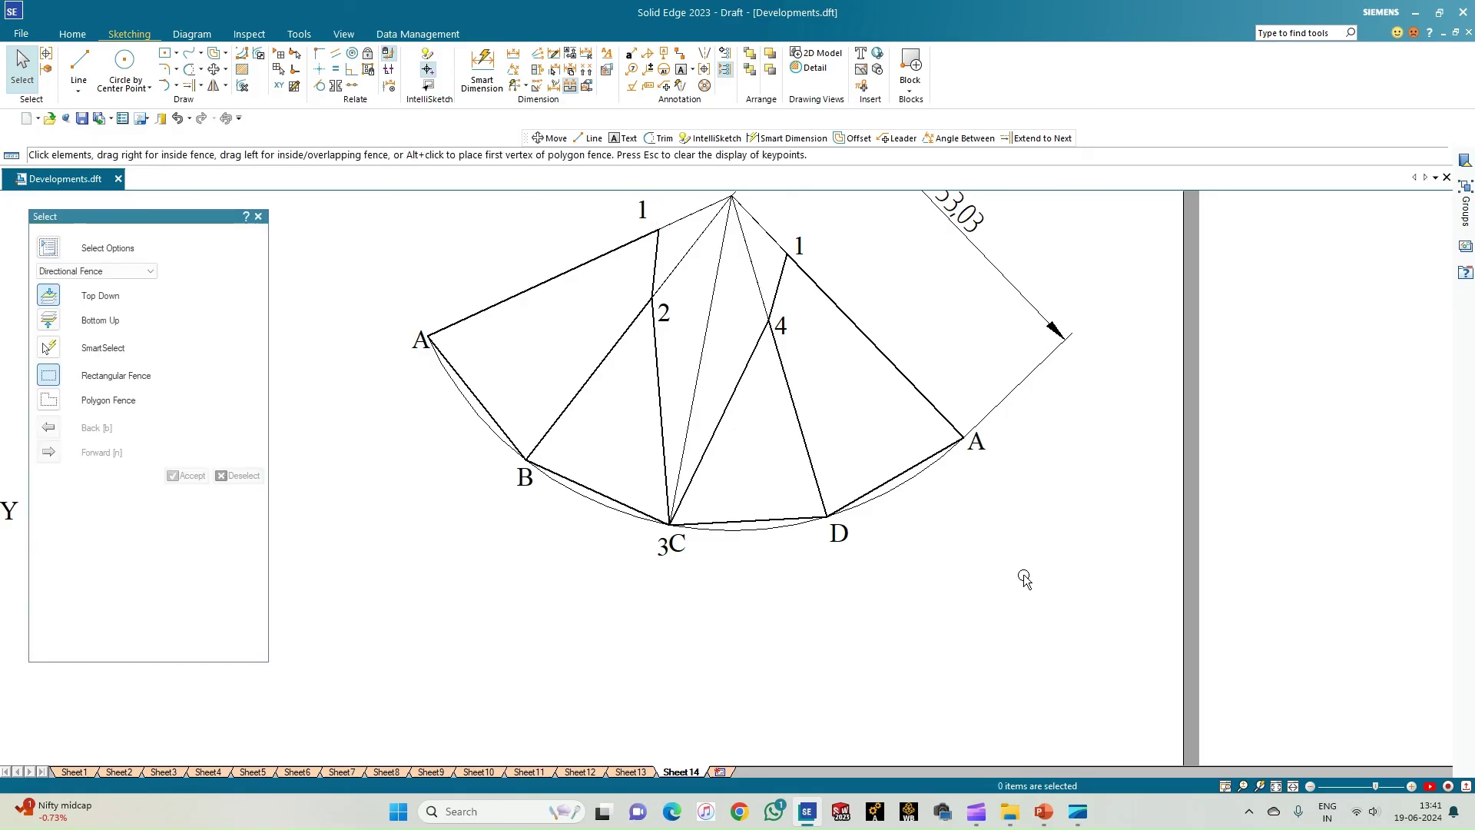
# Step: Fence-select the whole development and try starting the Move command
pyautogui.click(1275, 785)
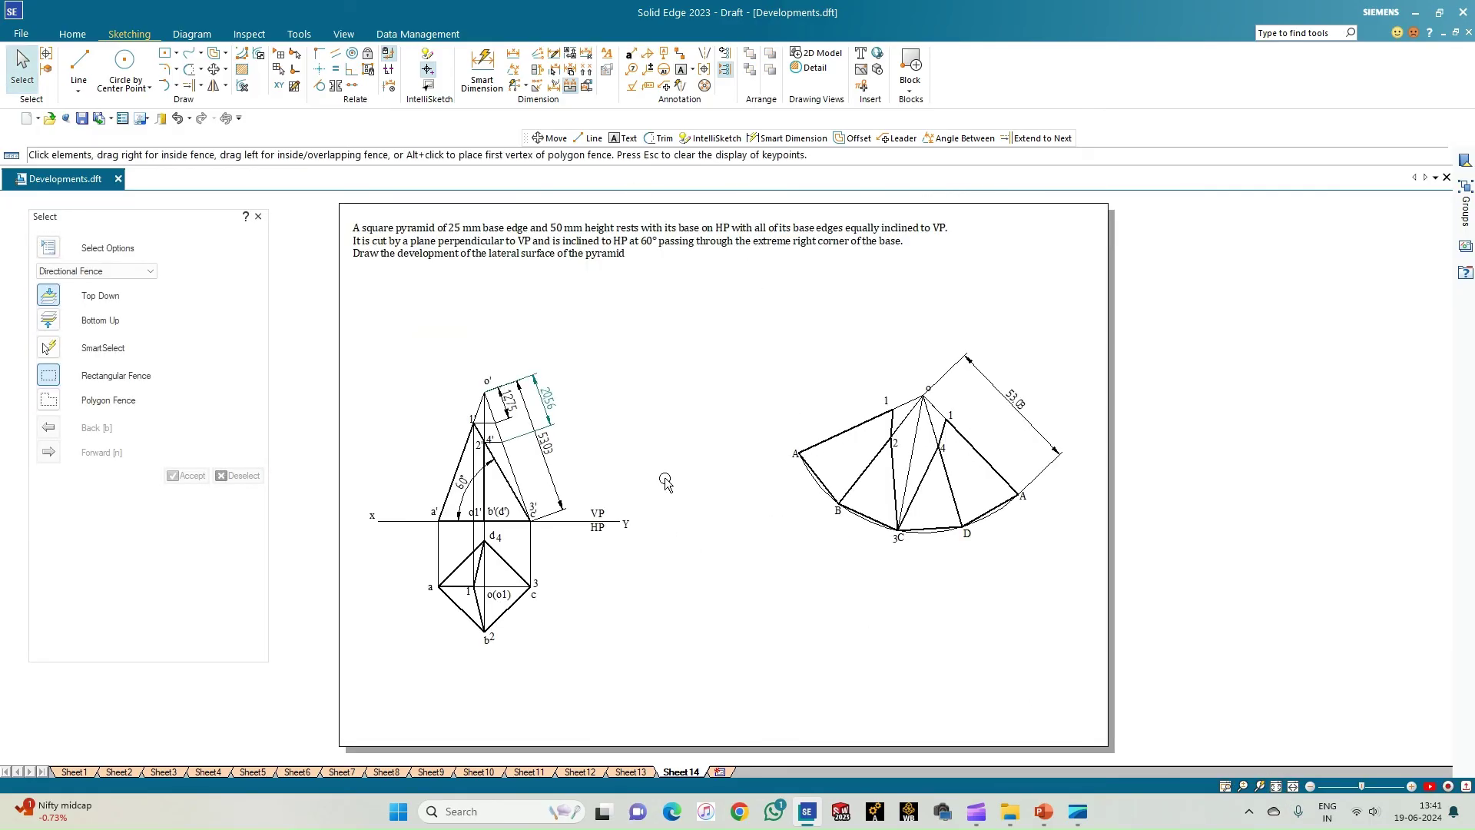
pyautogui.scroll(2, 802, 484)
pyautogui.moveTo(724, 285); pyautogui.dragTo(1147, 623)
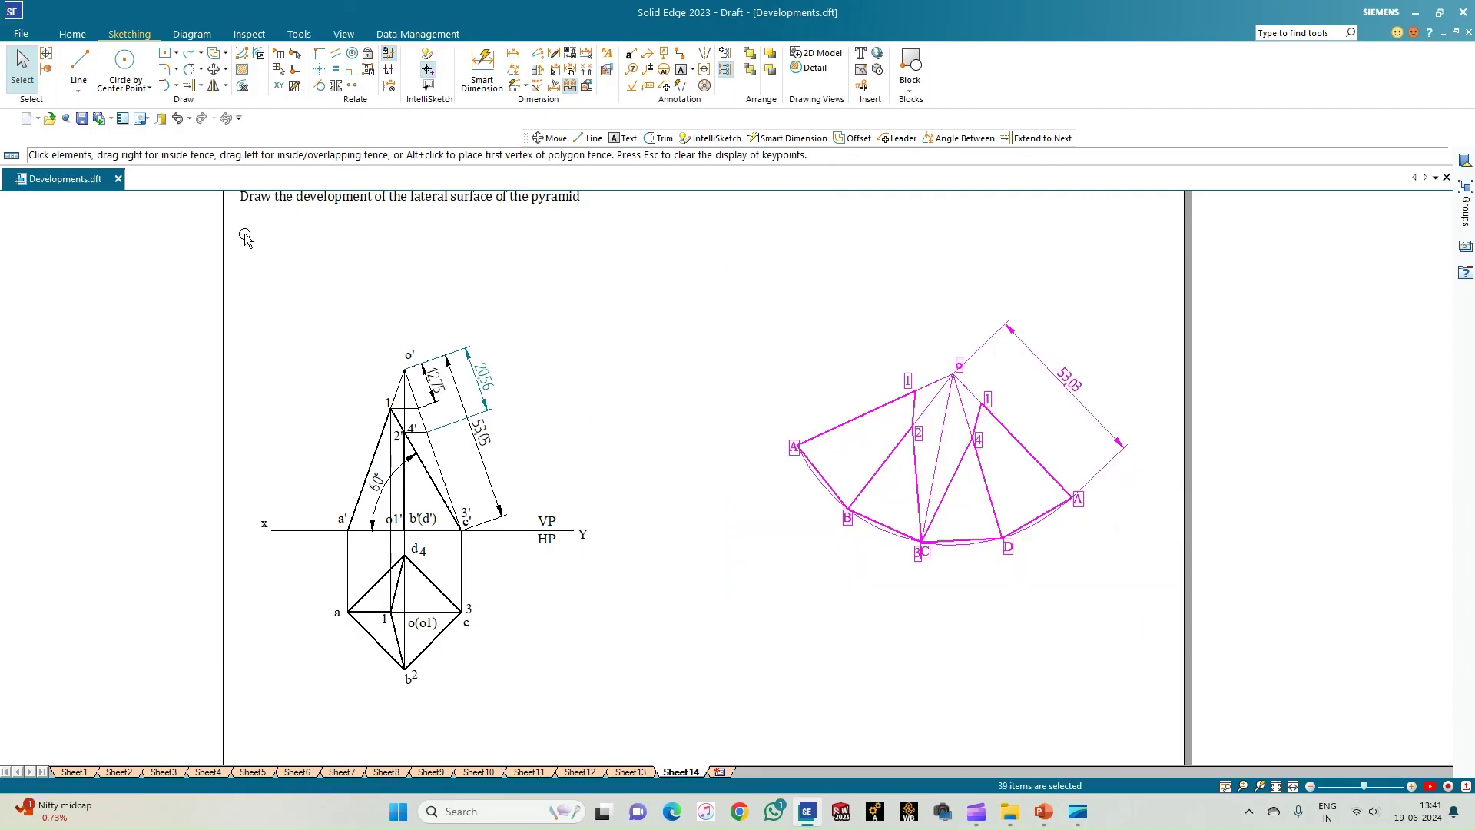
pyautogui.click(214, 69)
pyautogui.moveTo(791, 258); pyautogui.dragTo(1142, 609)
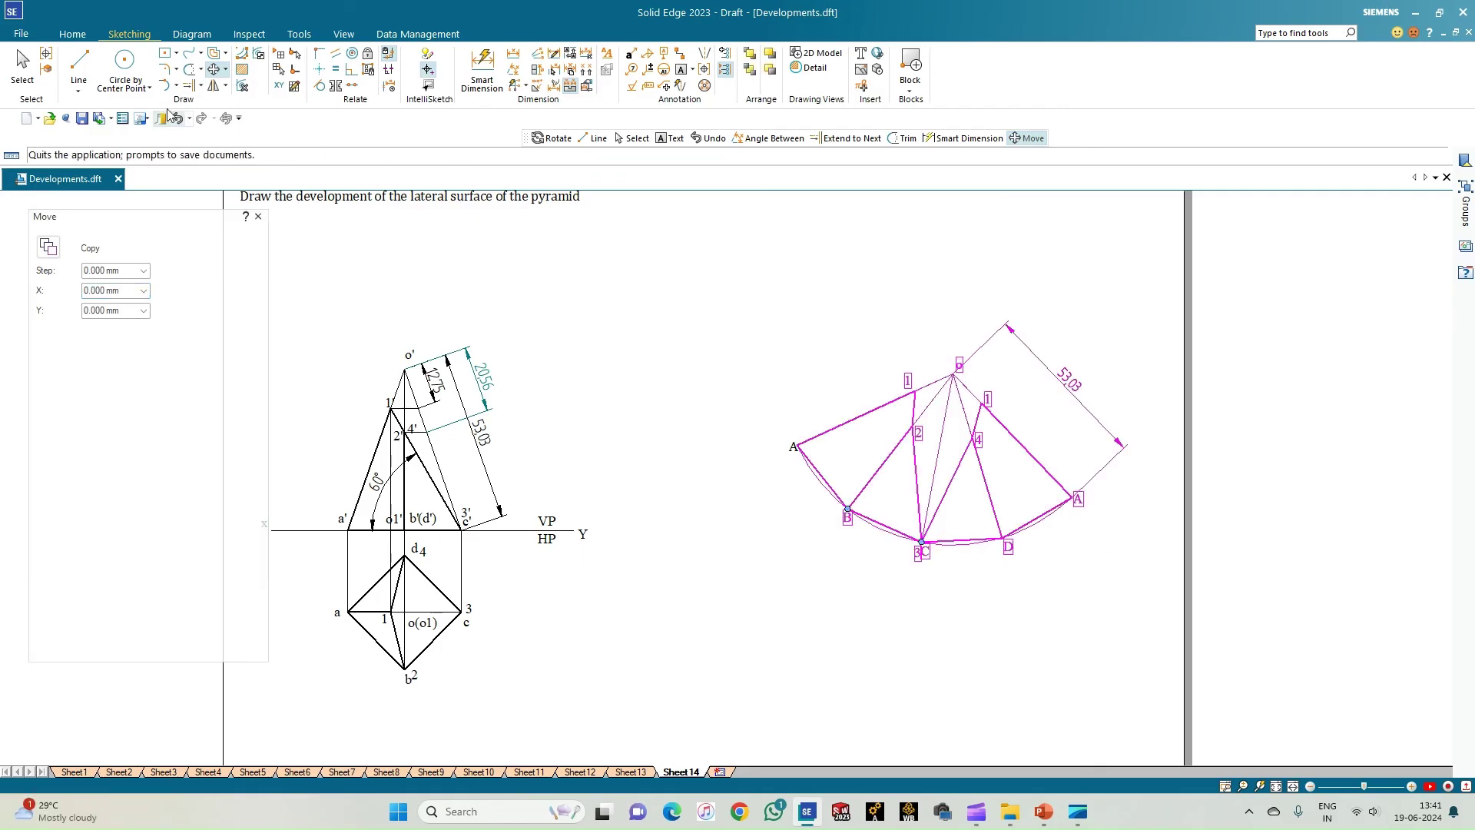
pyautogui.click(214, 69)
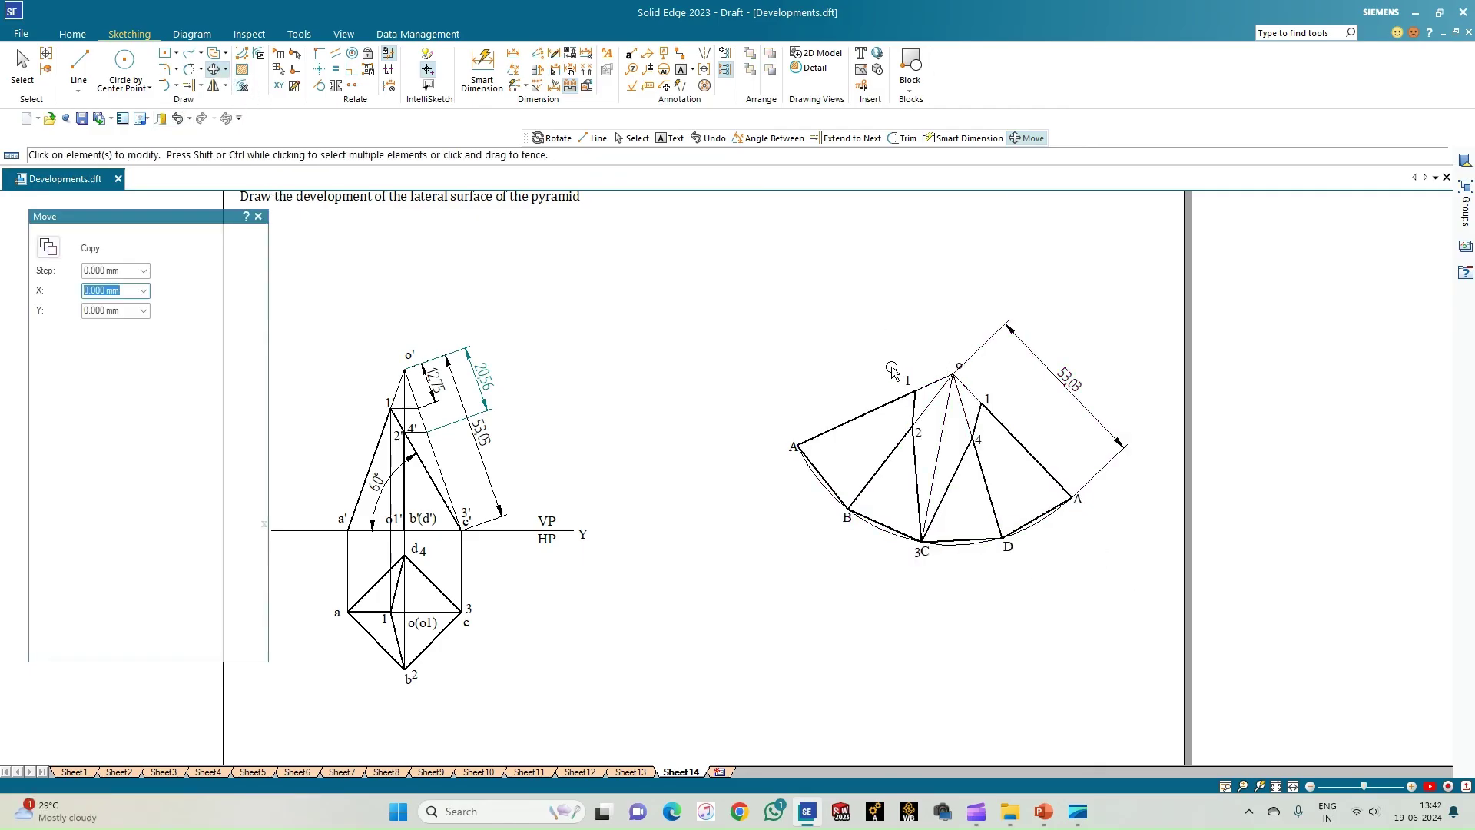
pyautogui.click(1147, 640)
pyautogui.moveTo(1146, 640); pyautogui.dragTo(684, 274)
pyautogui.click(214, 71)
# Step: Reselect the development, start Move with M, and pick the apex as base point
pyautogui.click(22, 63)
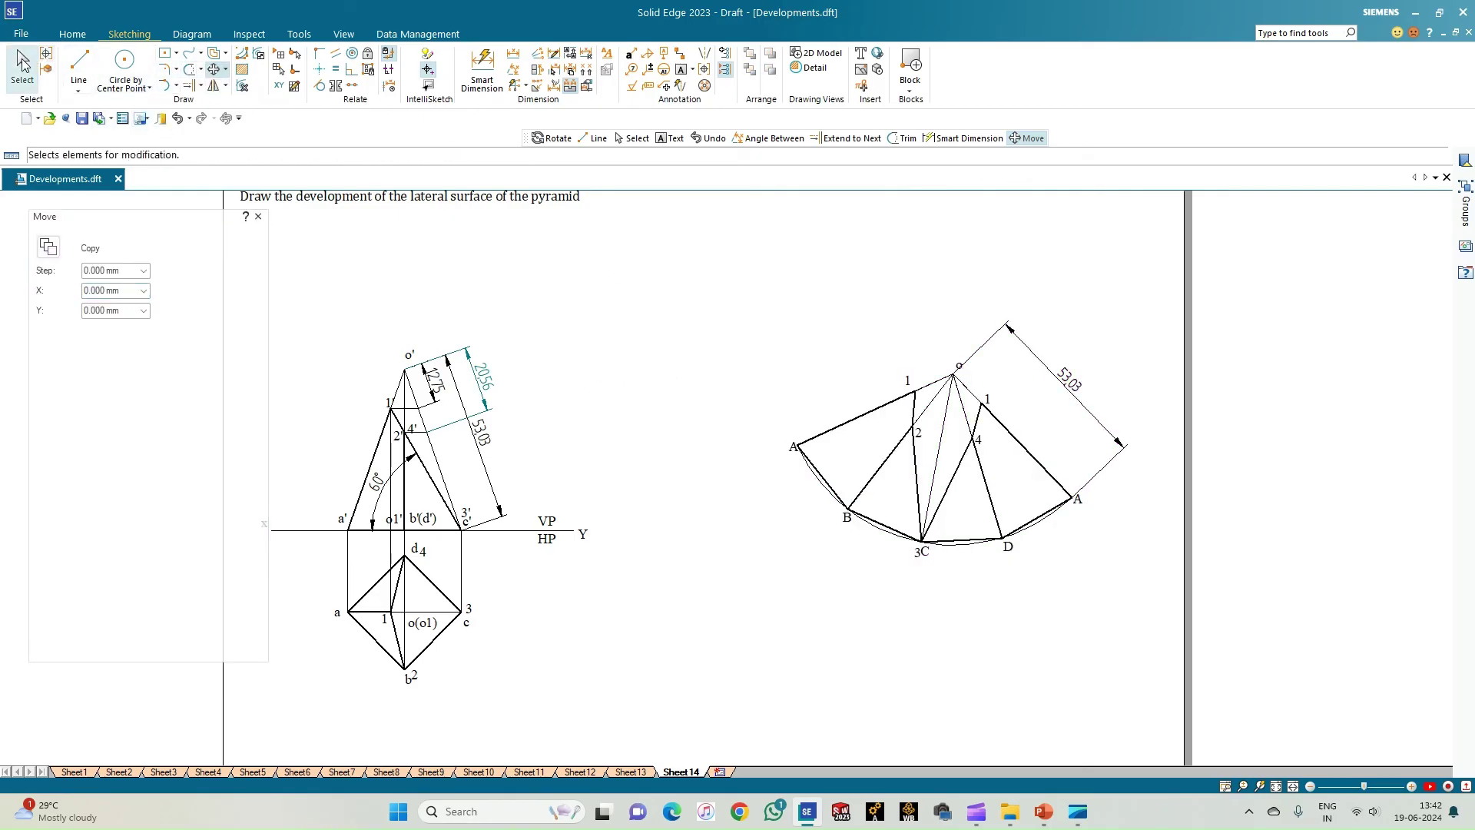
pyautogui.moveTo(762, 268); pyautogui.dragTo(1126, 614)
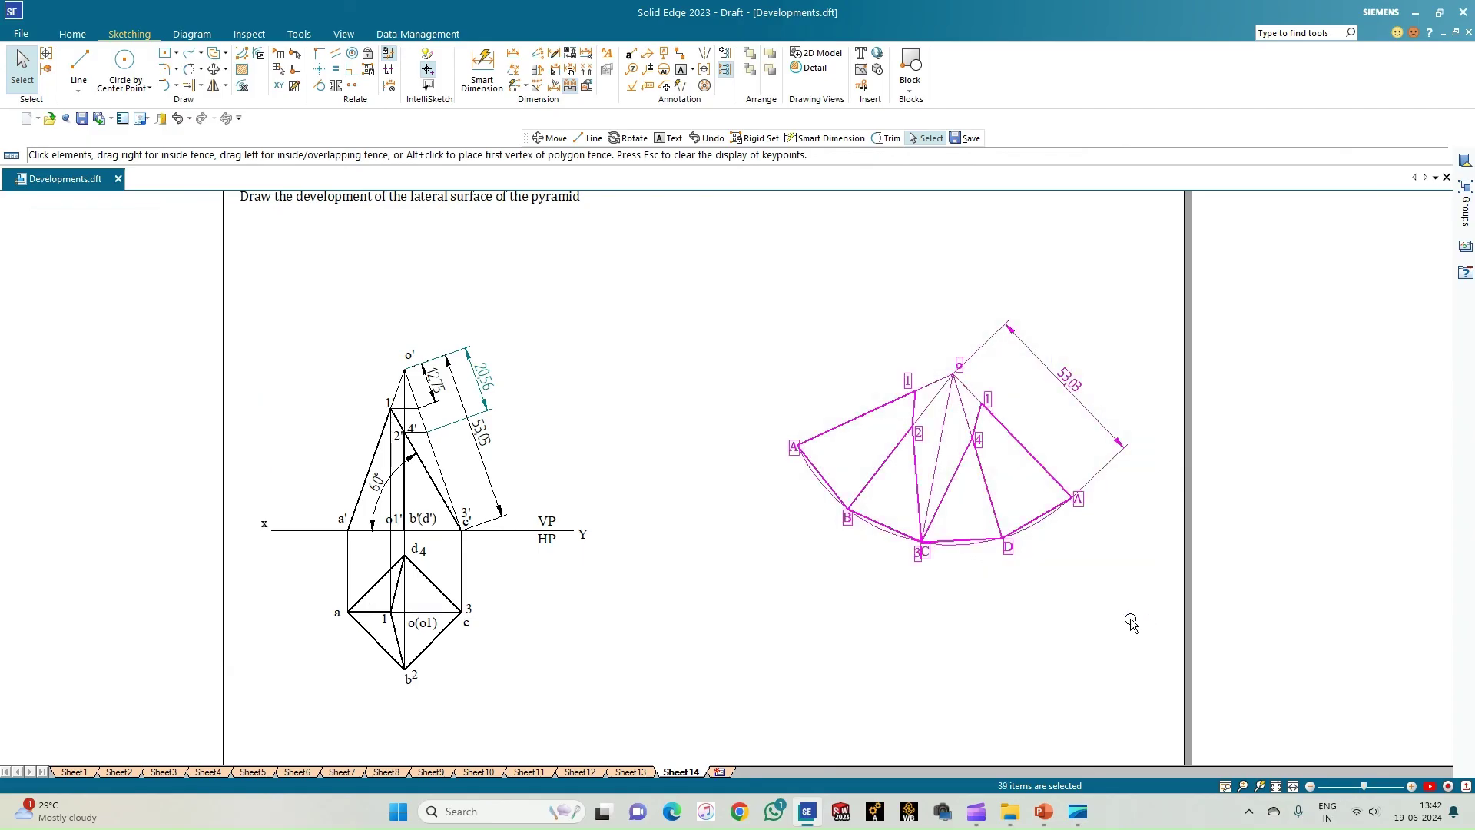
pyautogui.press('m')
pyautogui.click(953, 374)
# Step: Reposition the development and dimension its base edge A–B as 25
pyautogui.click(822, 374)
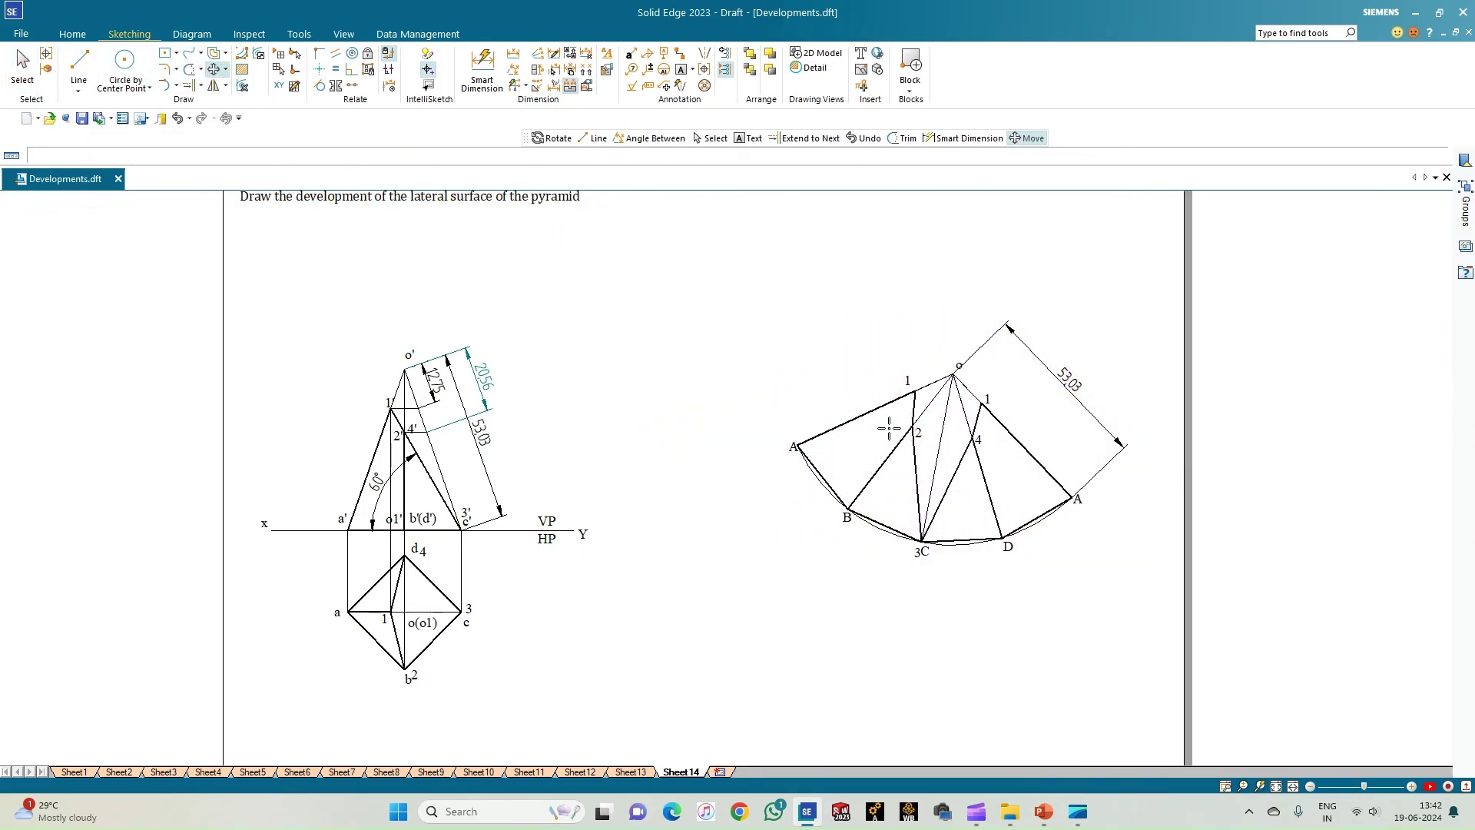
pyautogui.scroll(3, 505, 642)
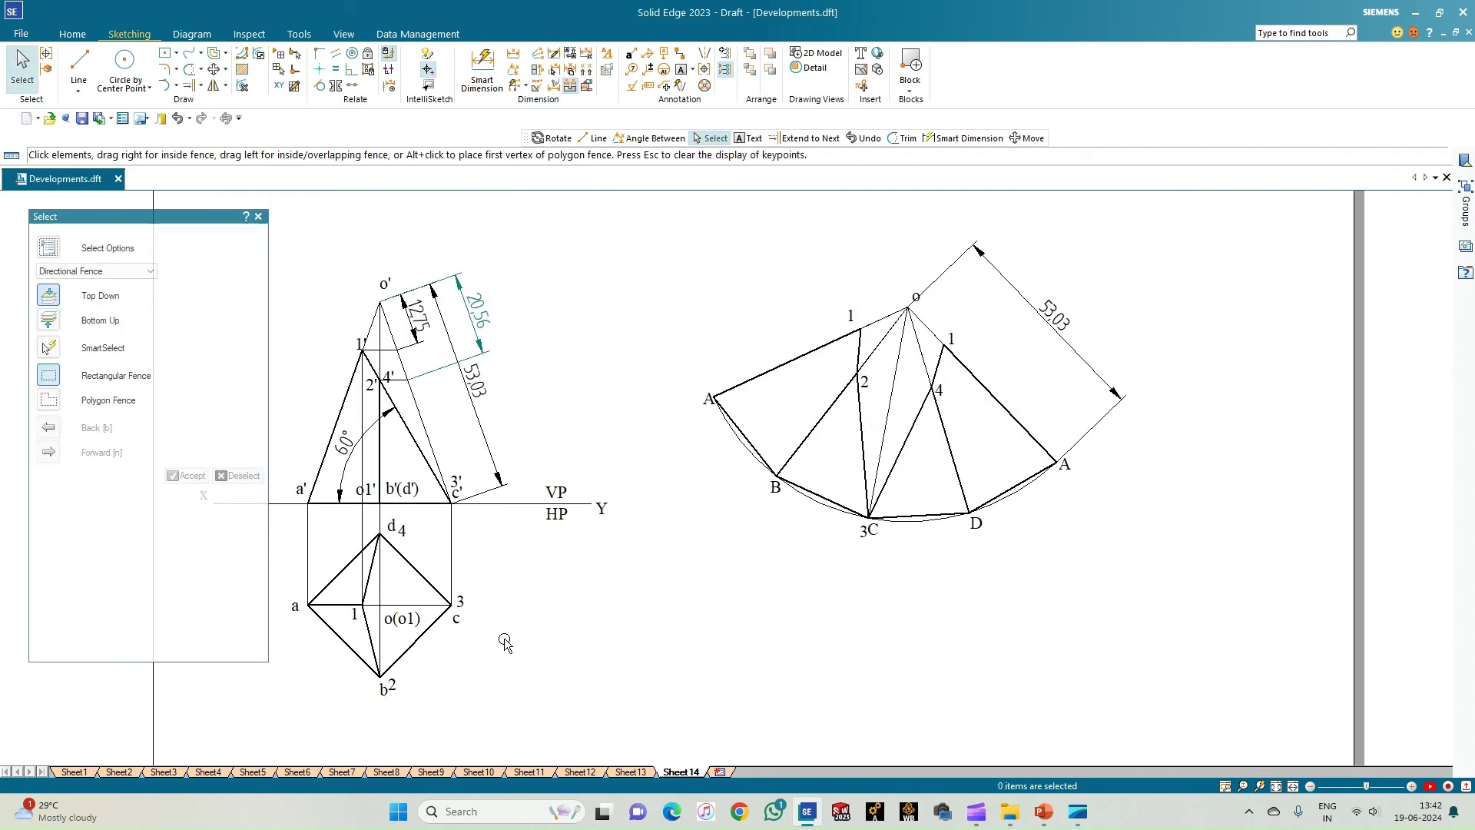
pyautogui.click(471, 79)
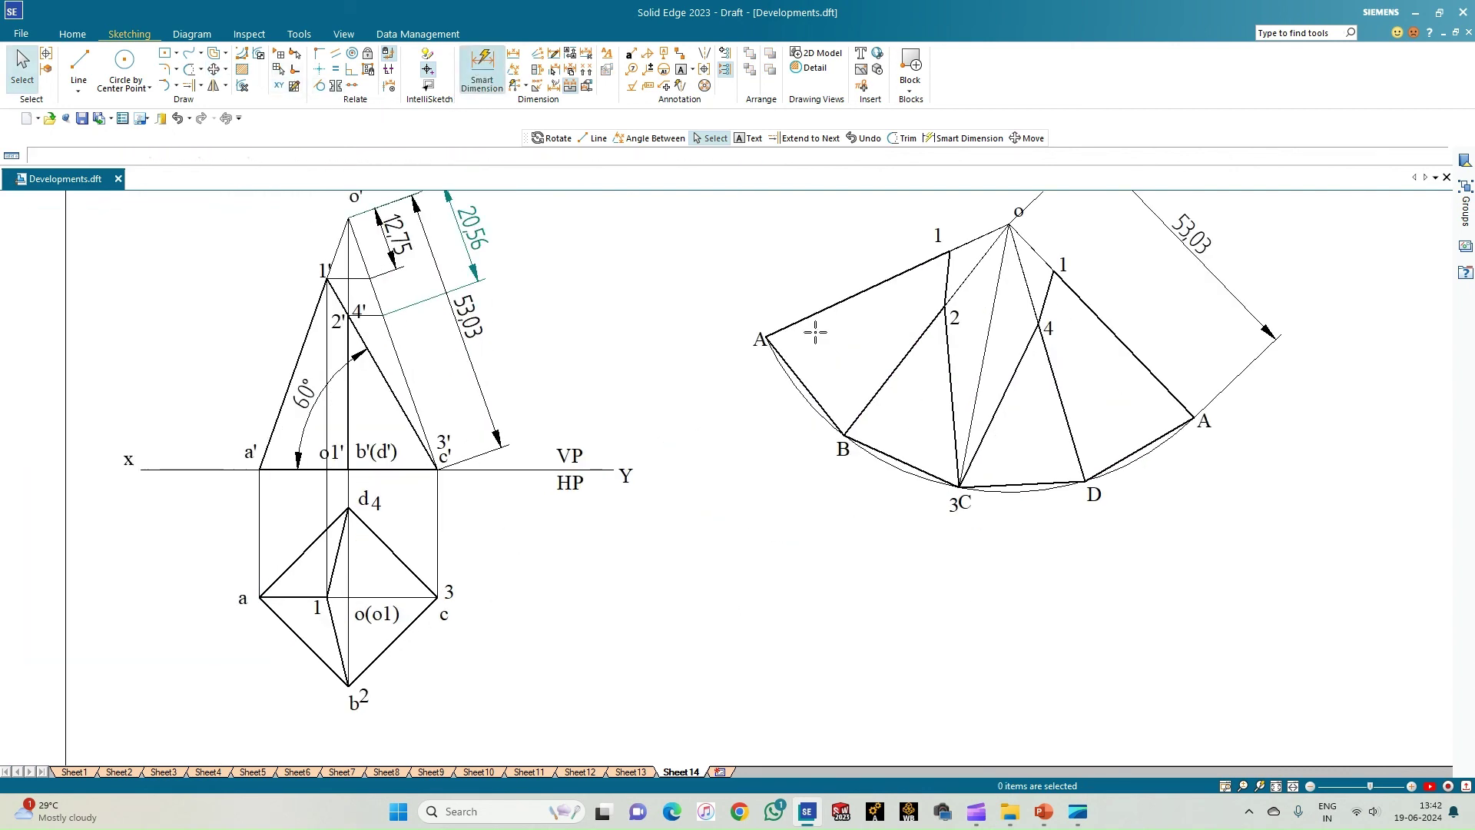
pyautogui.click(792, 376)
pyautogui.click(781, 427)
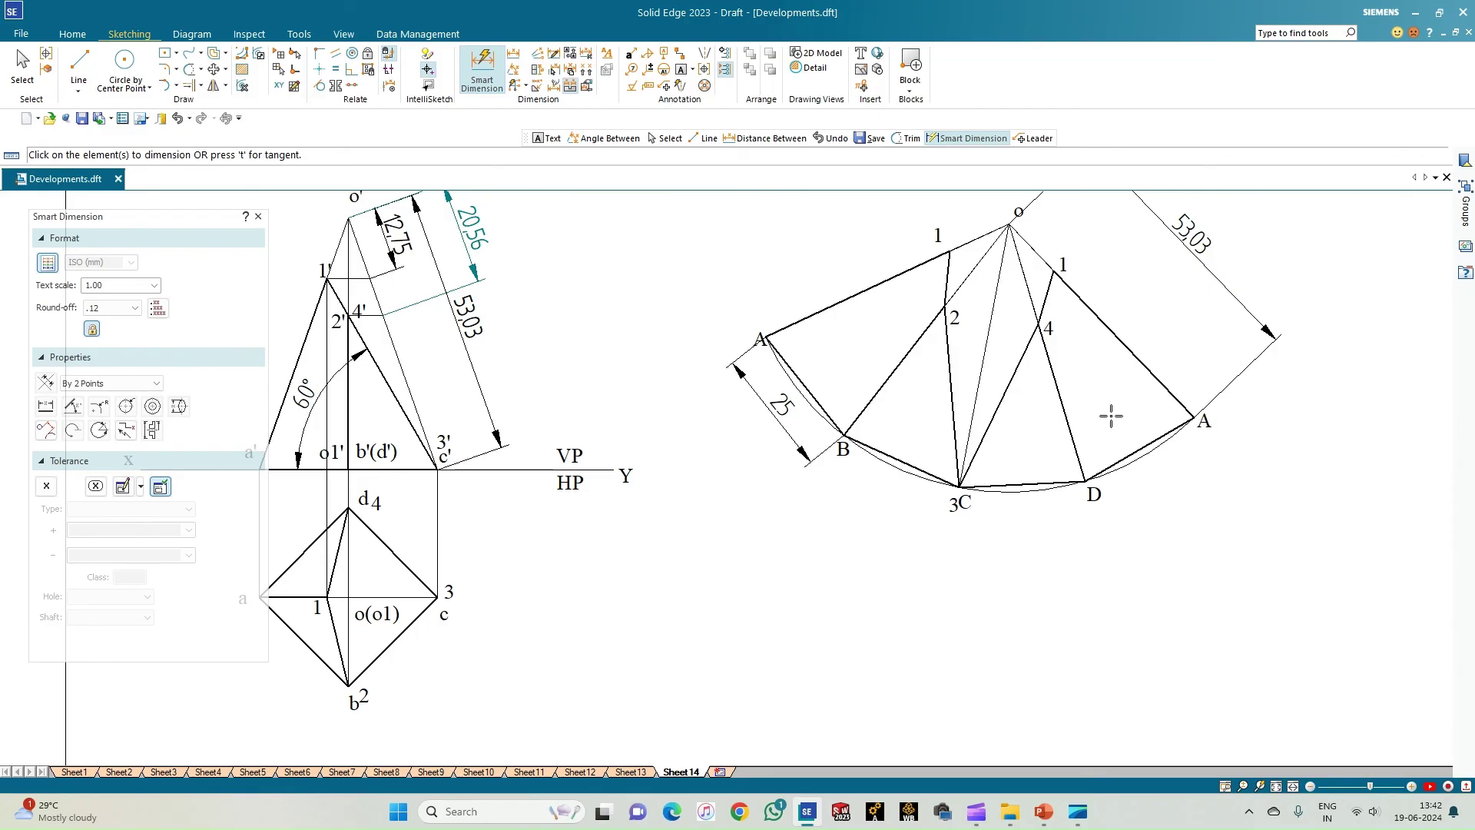
pyautogui.click(680, 69)
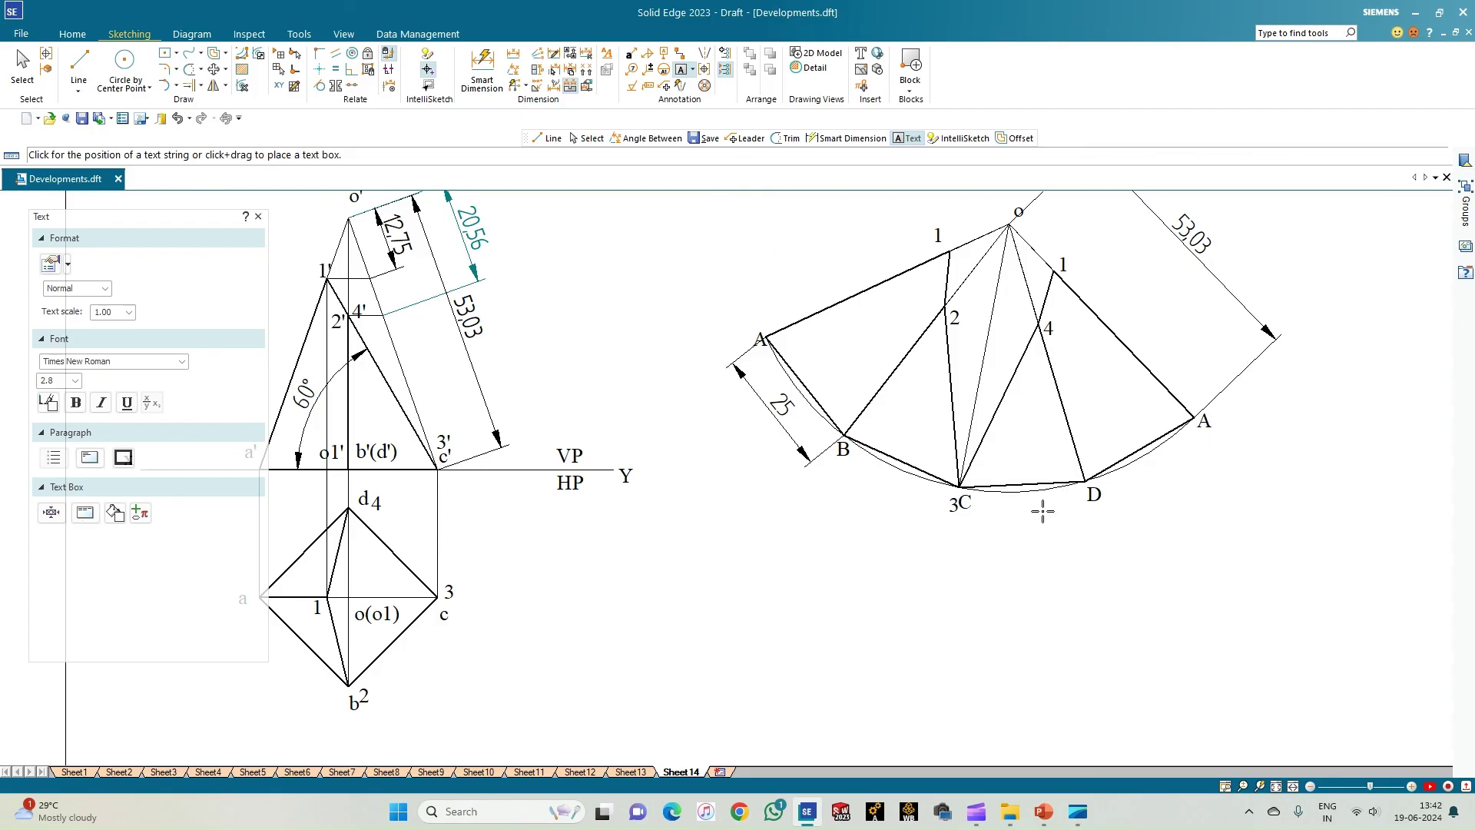
# Step: Place the text DEVELOPMENT inside the development
pyautogui.click(816, 360)
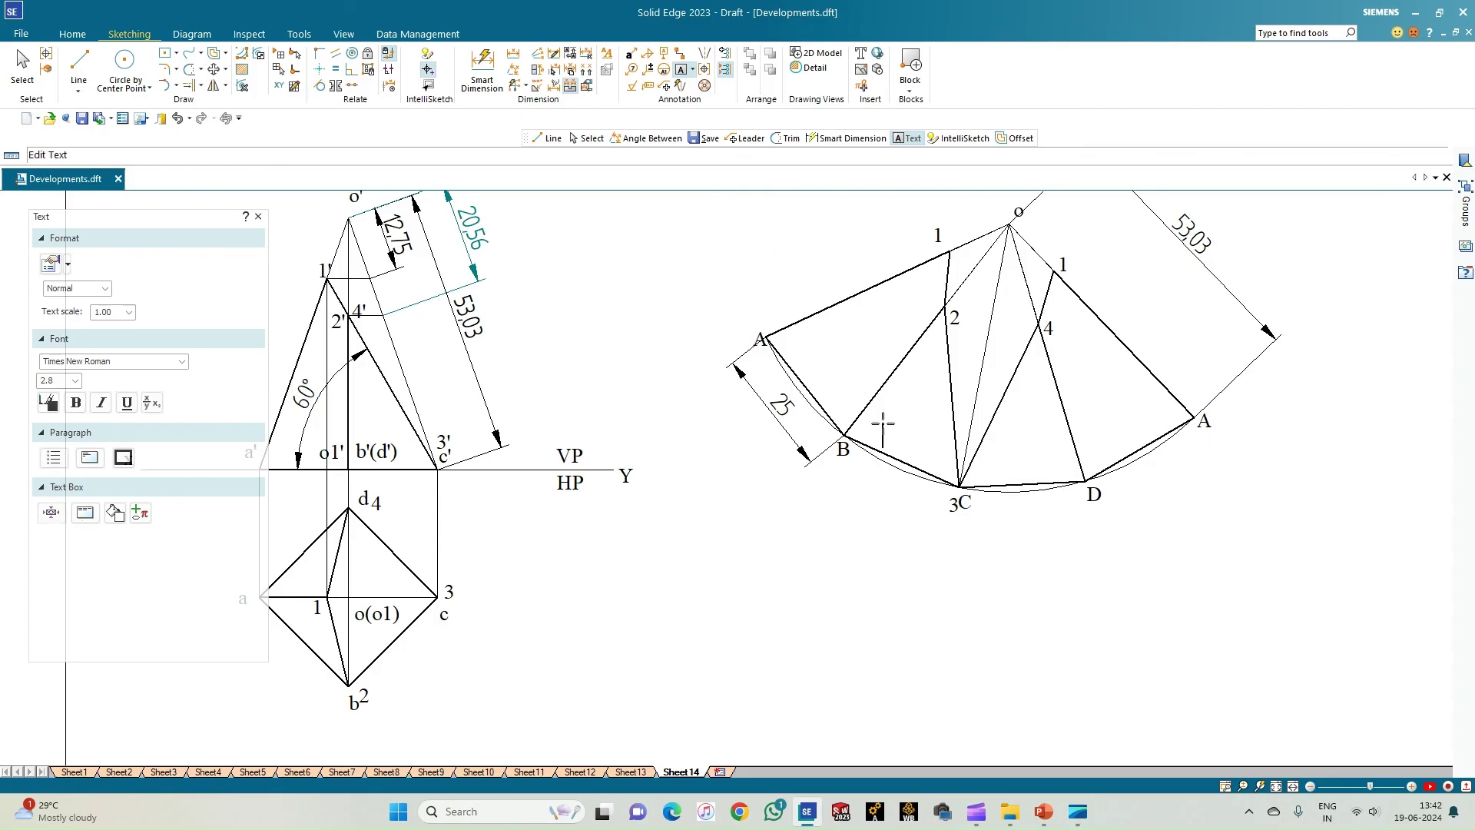
pyautogui.write('DEVELOPMENT')
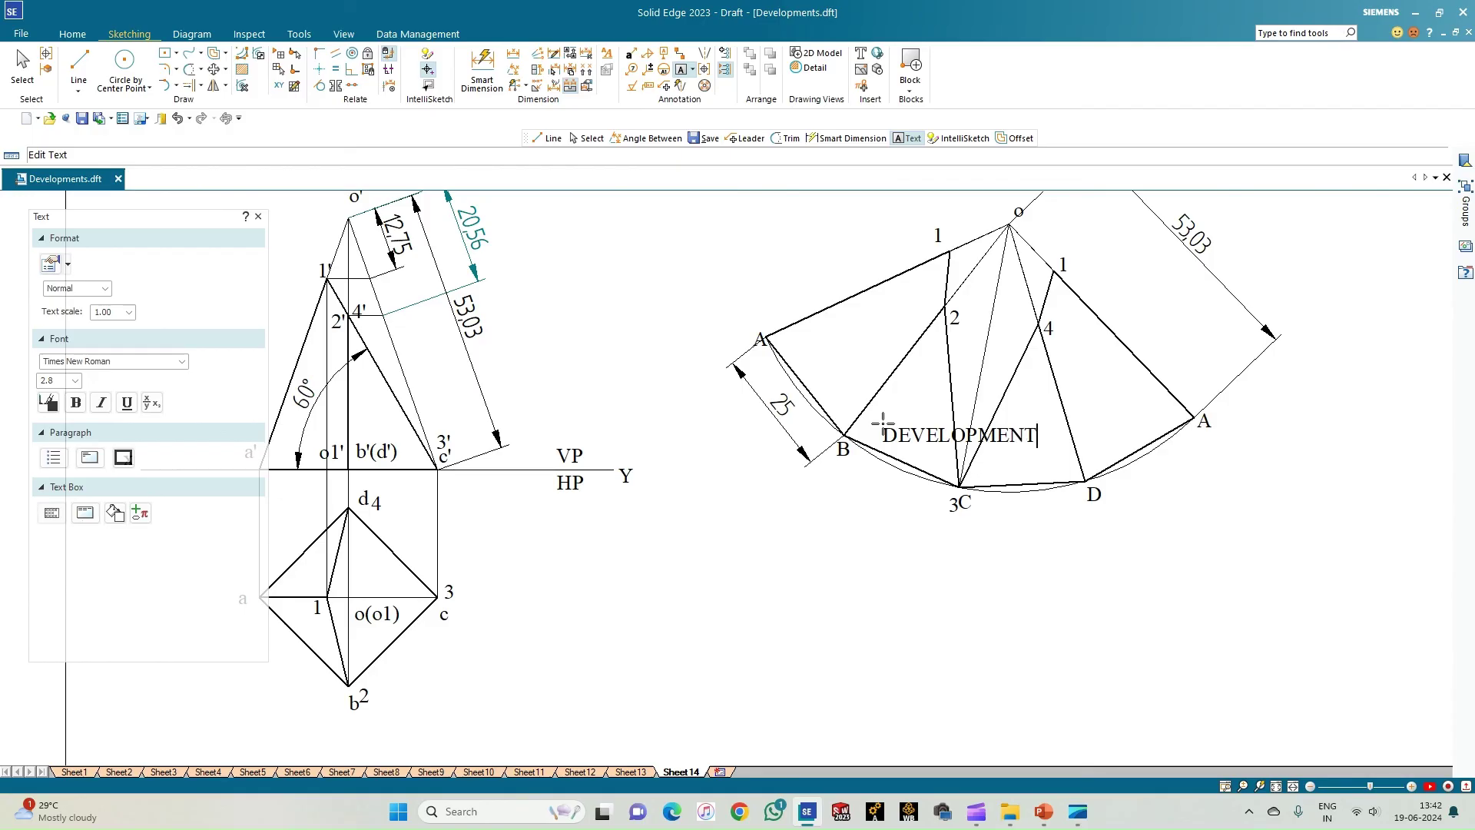
pyautogui.click(22, 65)
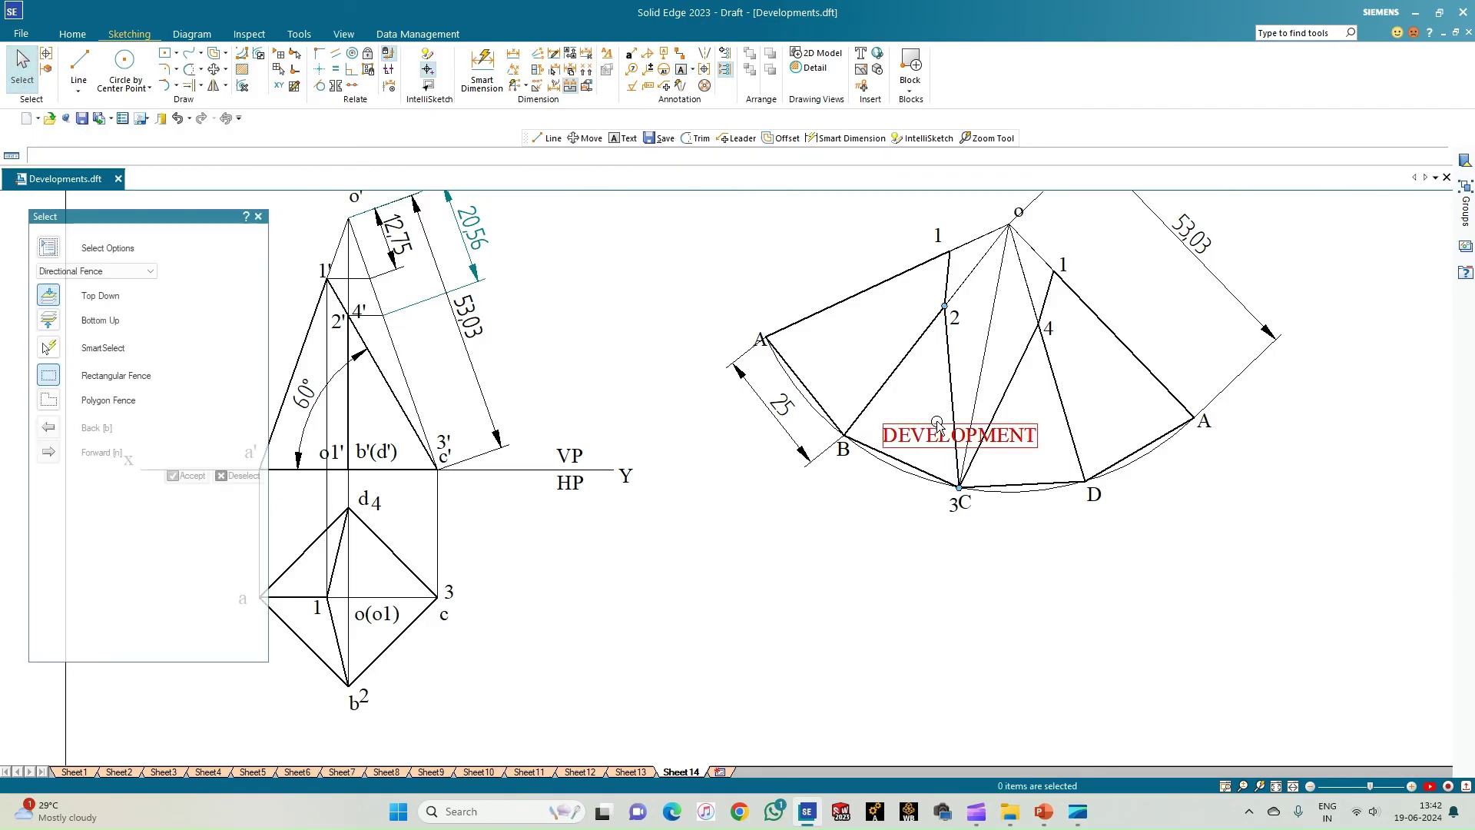
# Step: Set the DEVELOPMENT text to font size 2 and move it near corner A
pyautogui.doubleClick(935, 423)
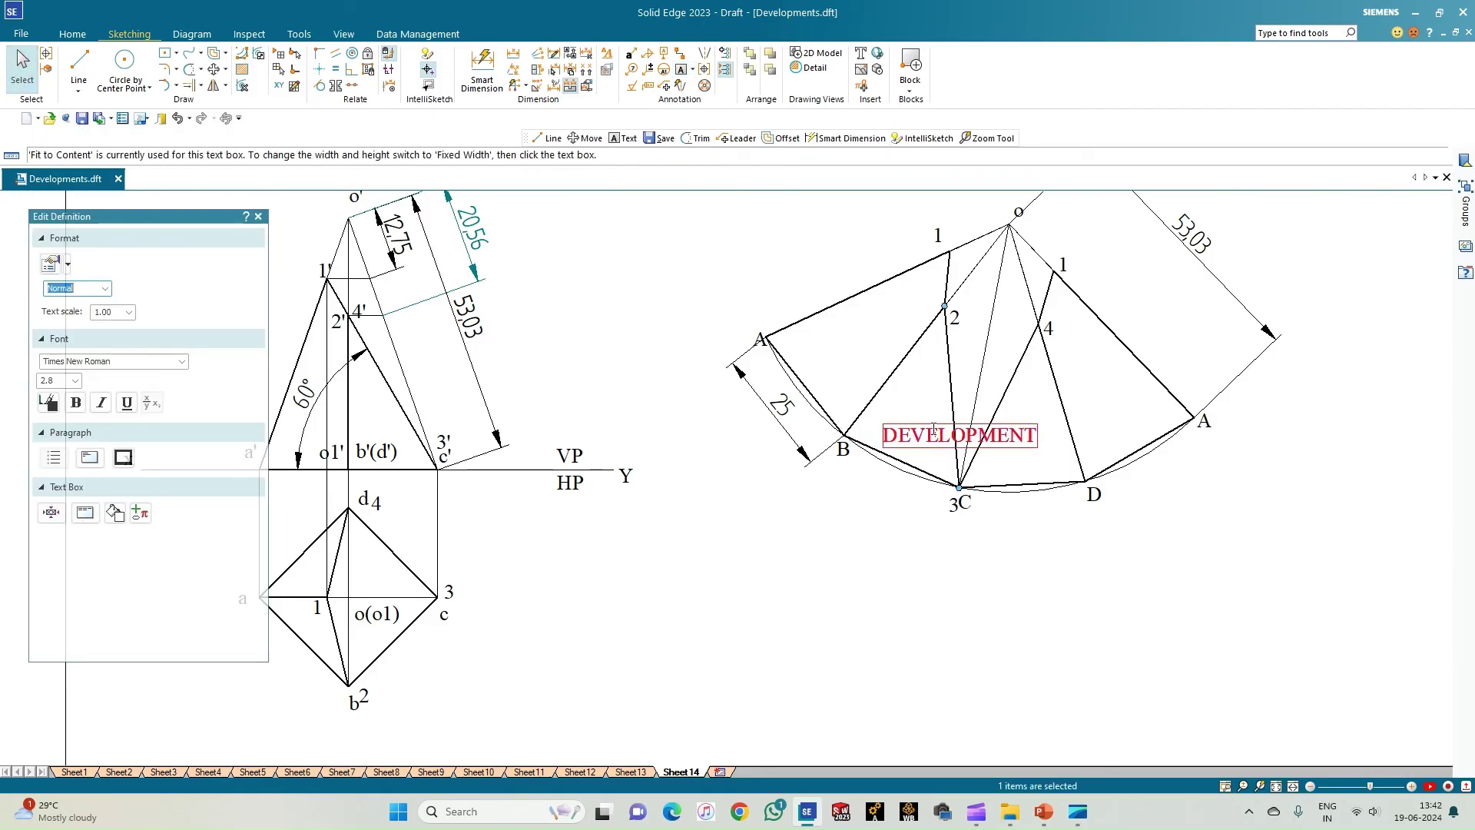
pyautogui.click(75, 380)
pyautogui.write('2')
pyautogui.press('Return')
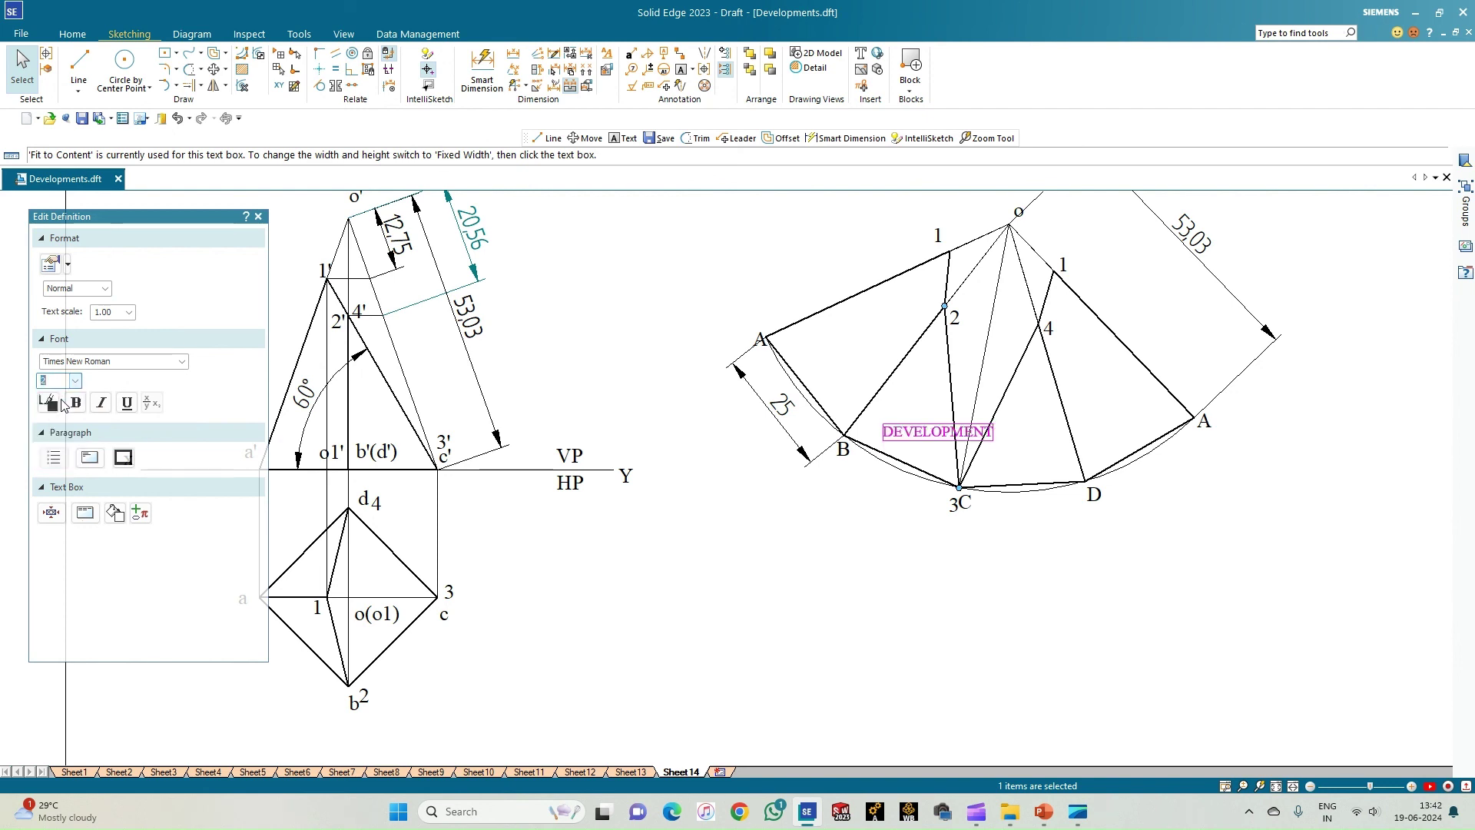
pyautogui.moveTo(917, 431); pyautogui.dragTo(825, 332)
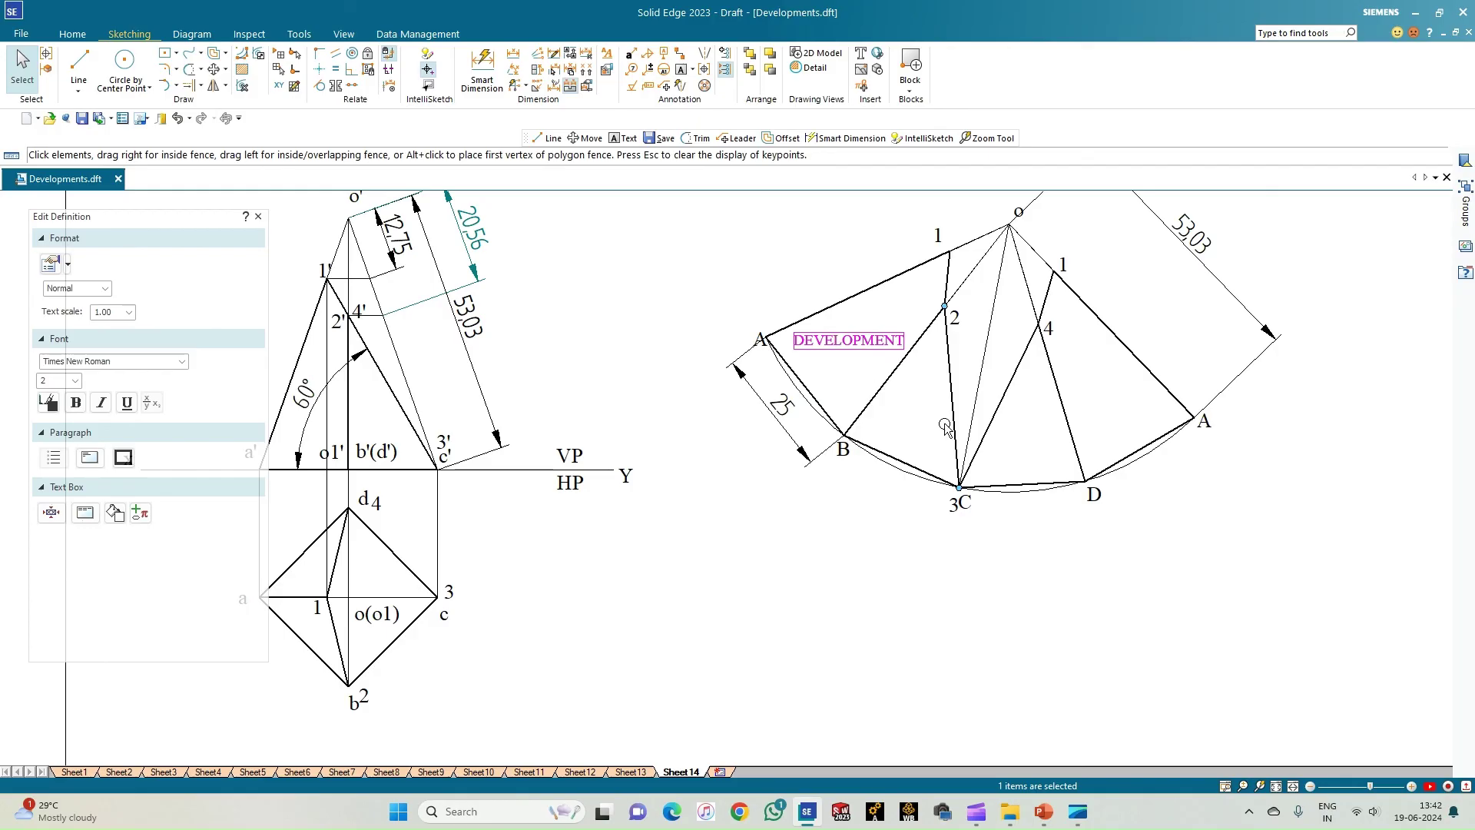
pyautogui.press('Escape')
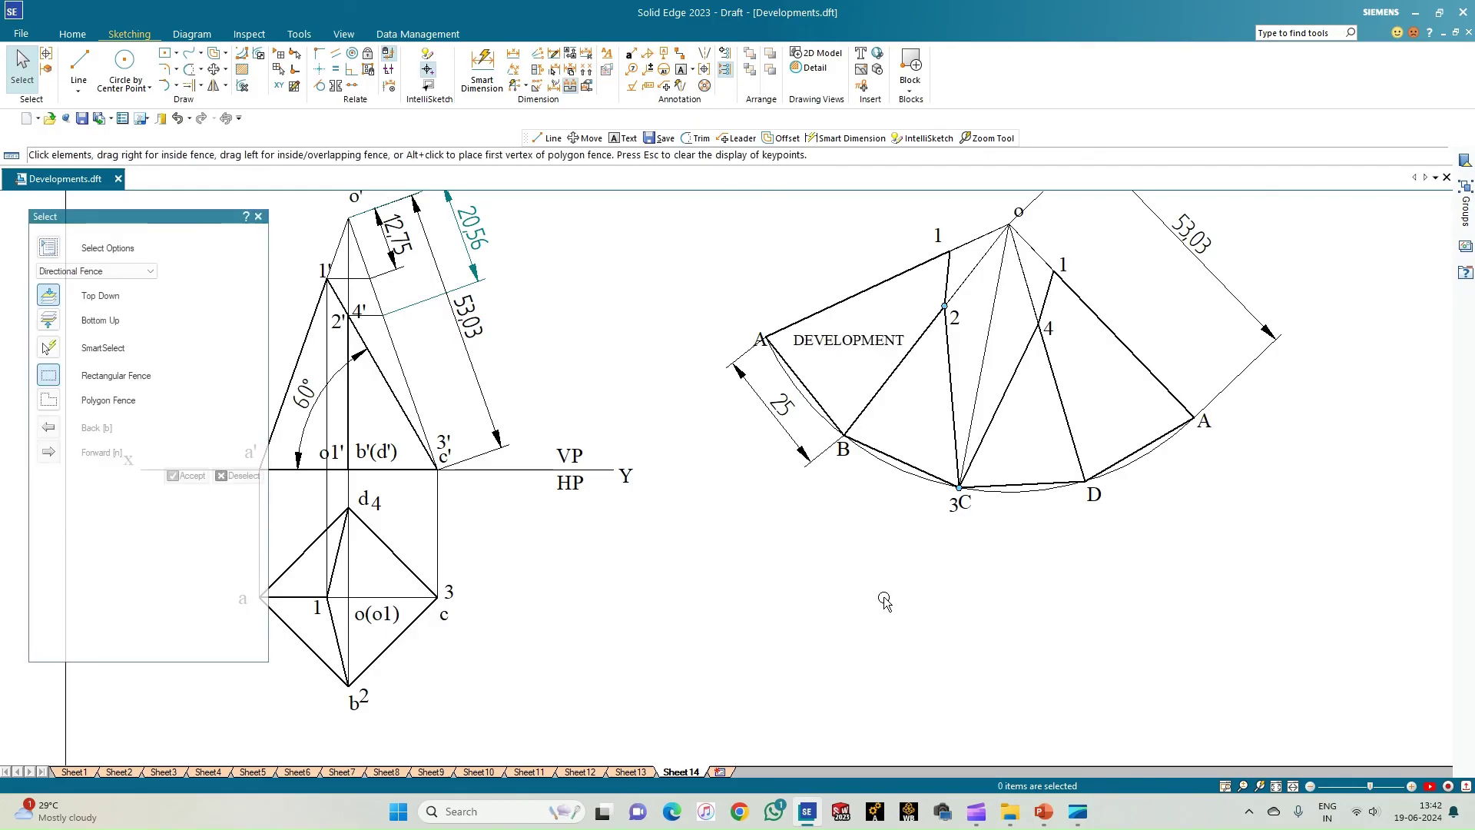
pyautogui.scroll(-1, 884, 601)
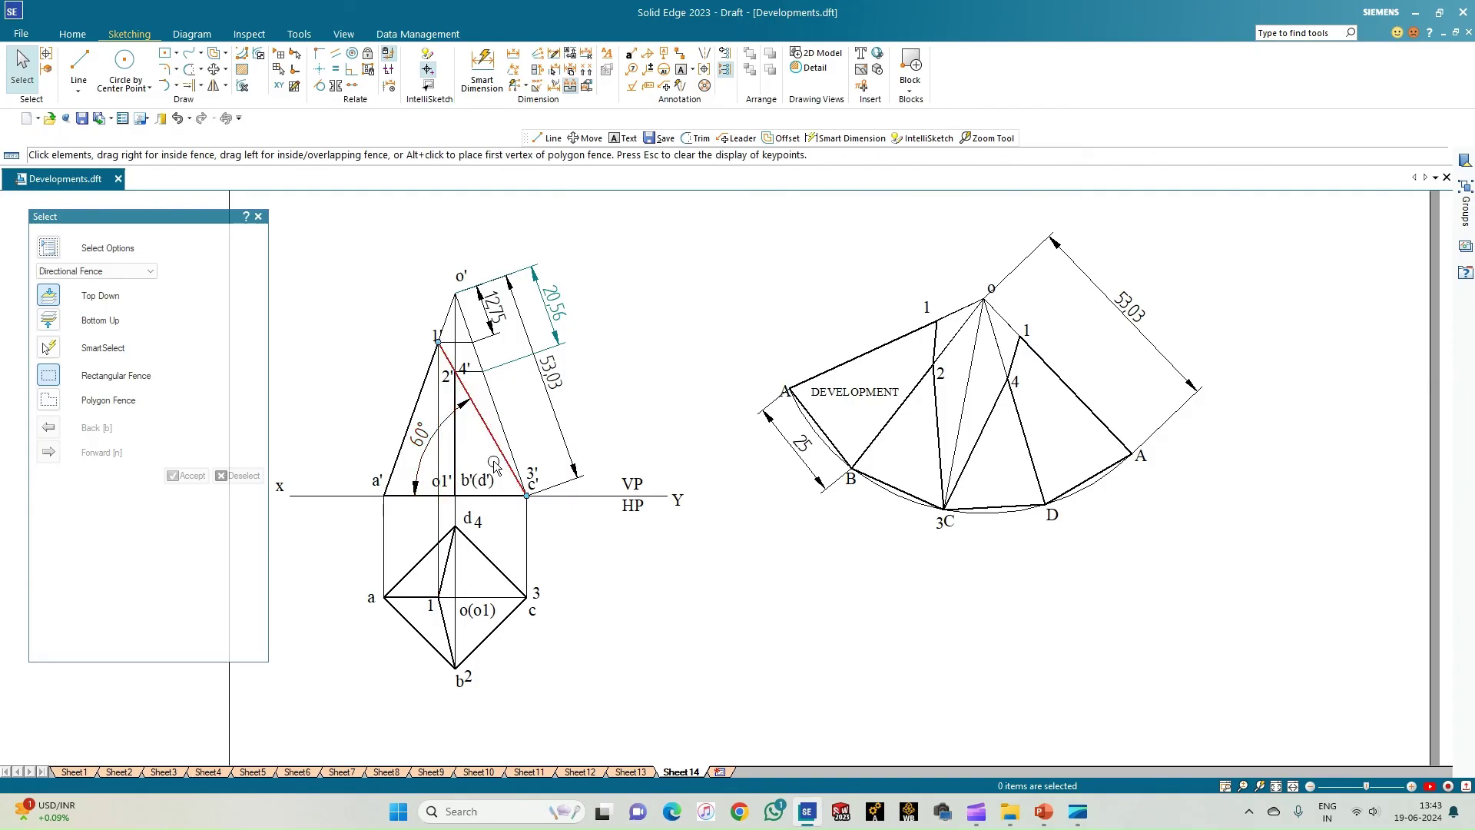
# Step: Dimension the elevation's height from apex o' to base a' as 50
pyautogui.click(482, 63)
pyautogui.click(450, 308)
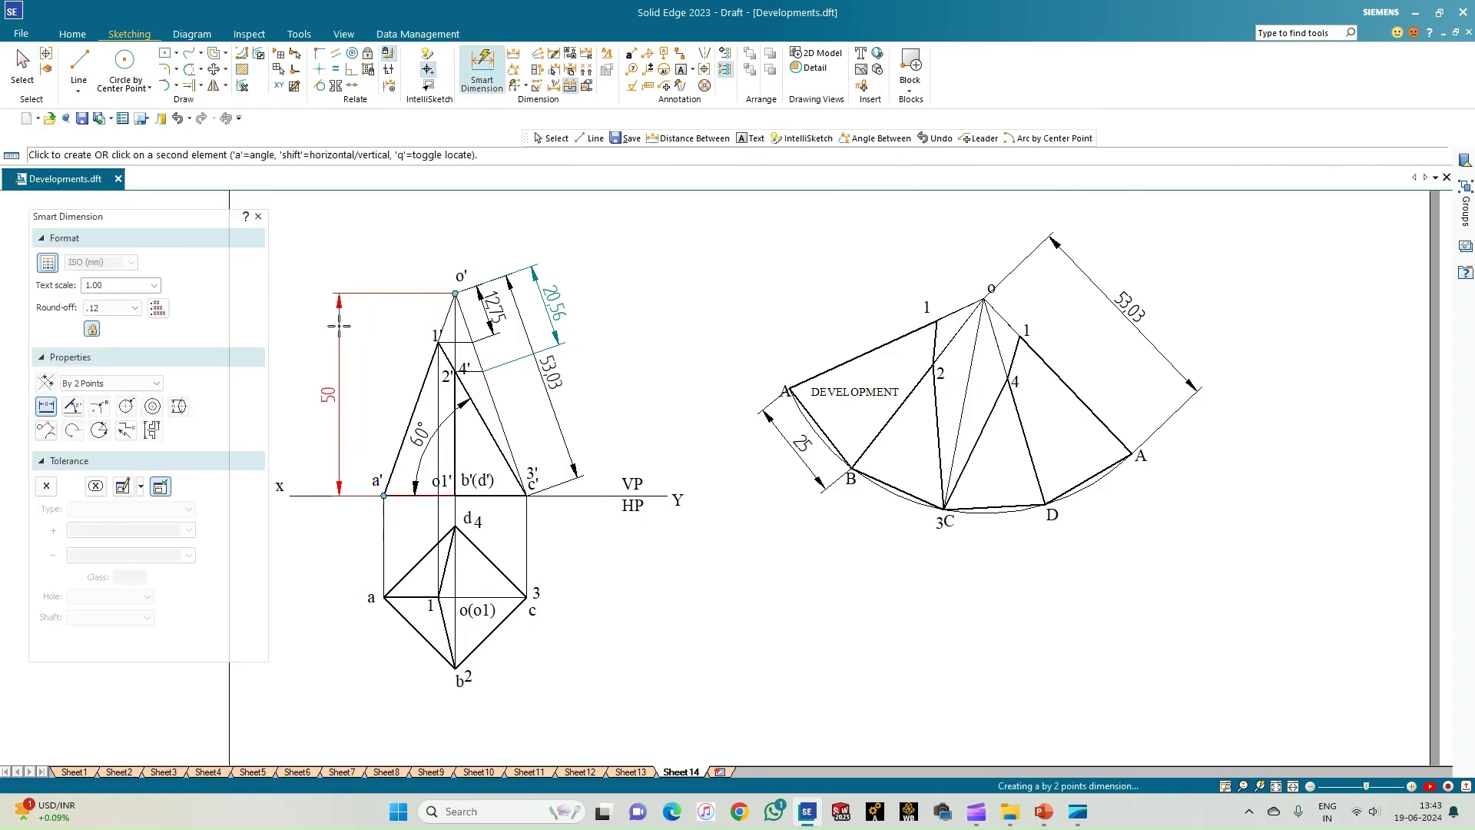
pyautogui.click(339, 326)
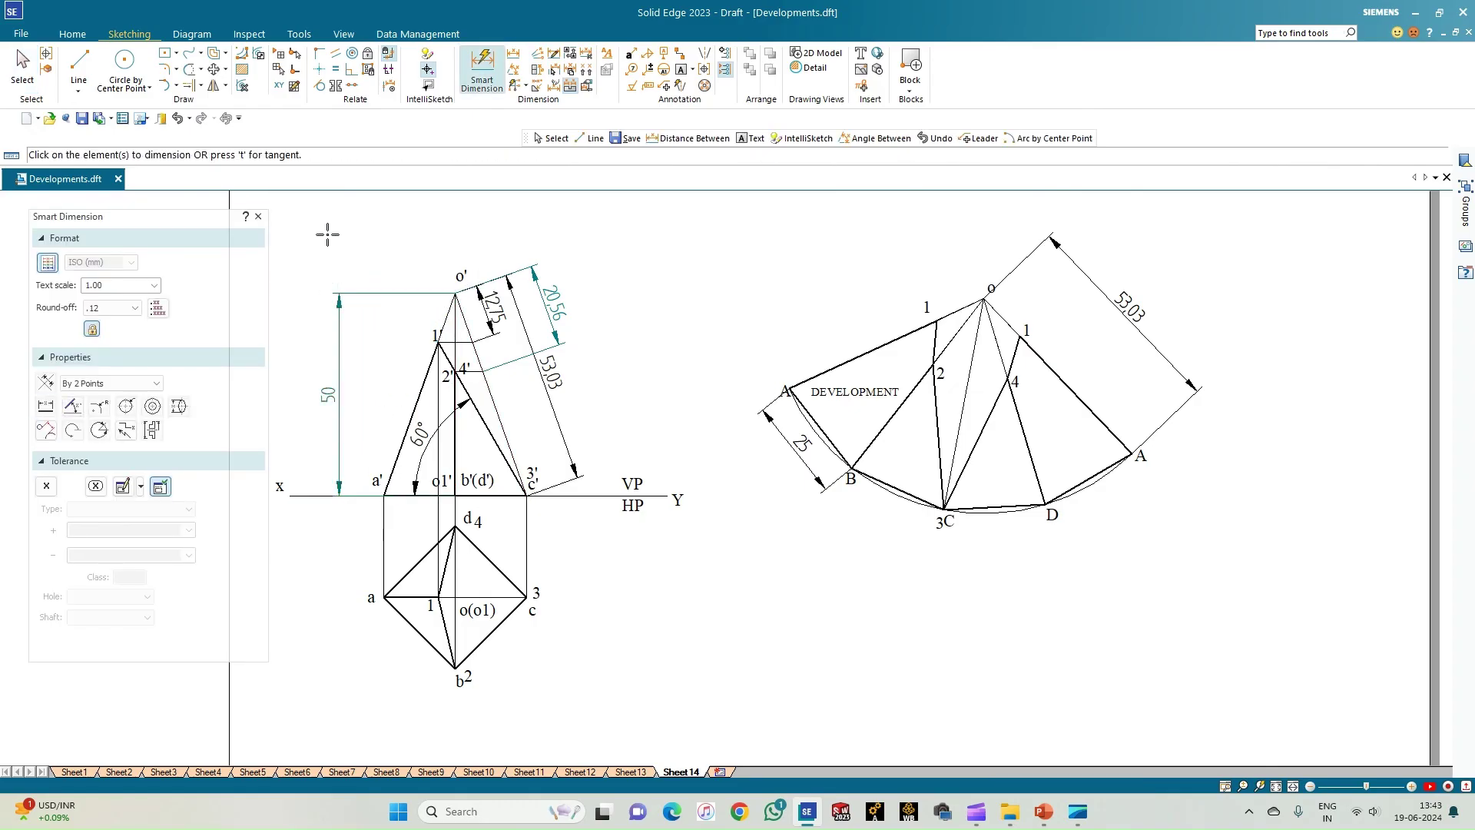
pyautogui.click(22, 65)
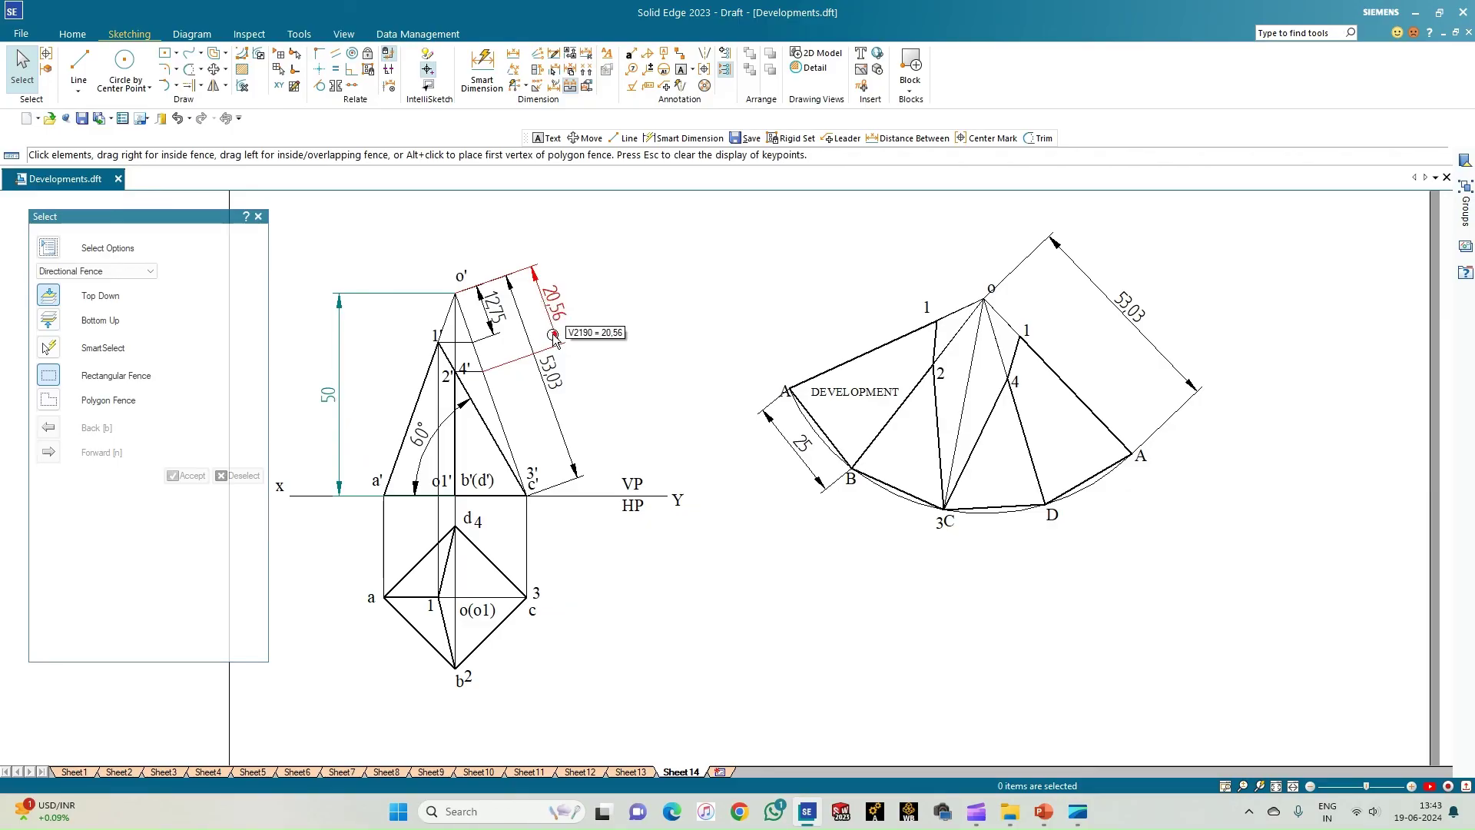
# Step: Delete the 20.56 helper dimension and fit the whole sheet in view
pyautogui.click(554, 335)
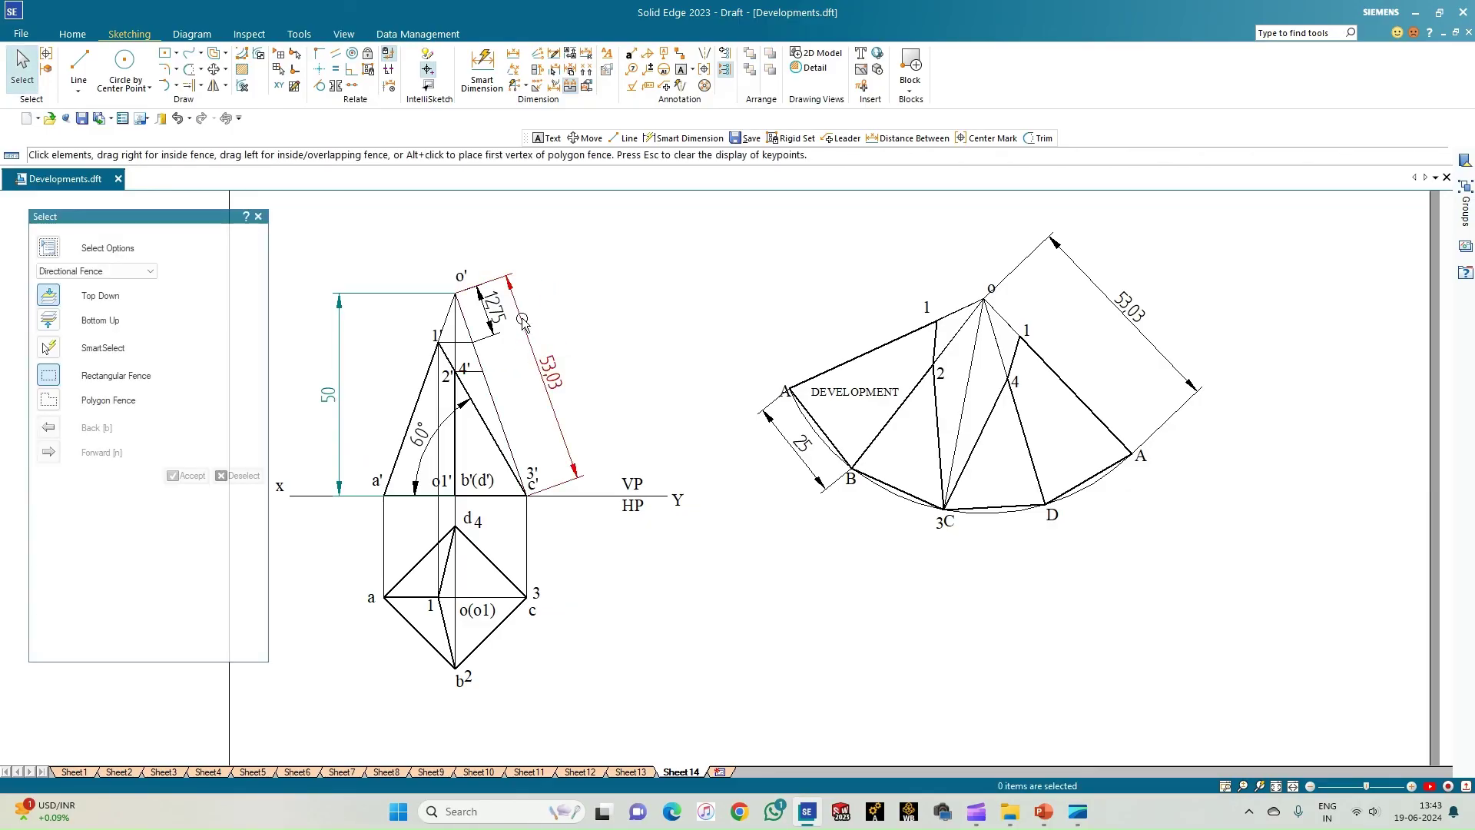
pyautogui.click(530, 335)
pyautogui.press('Delete')
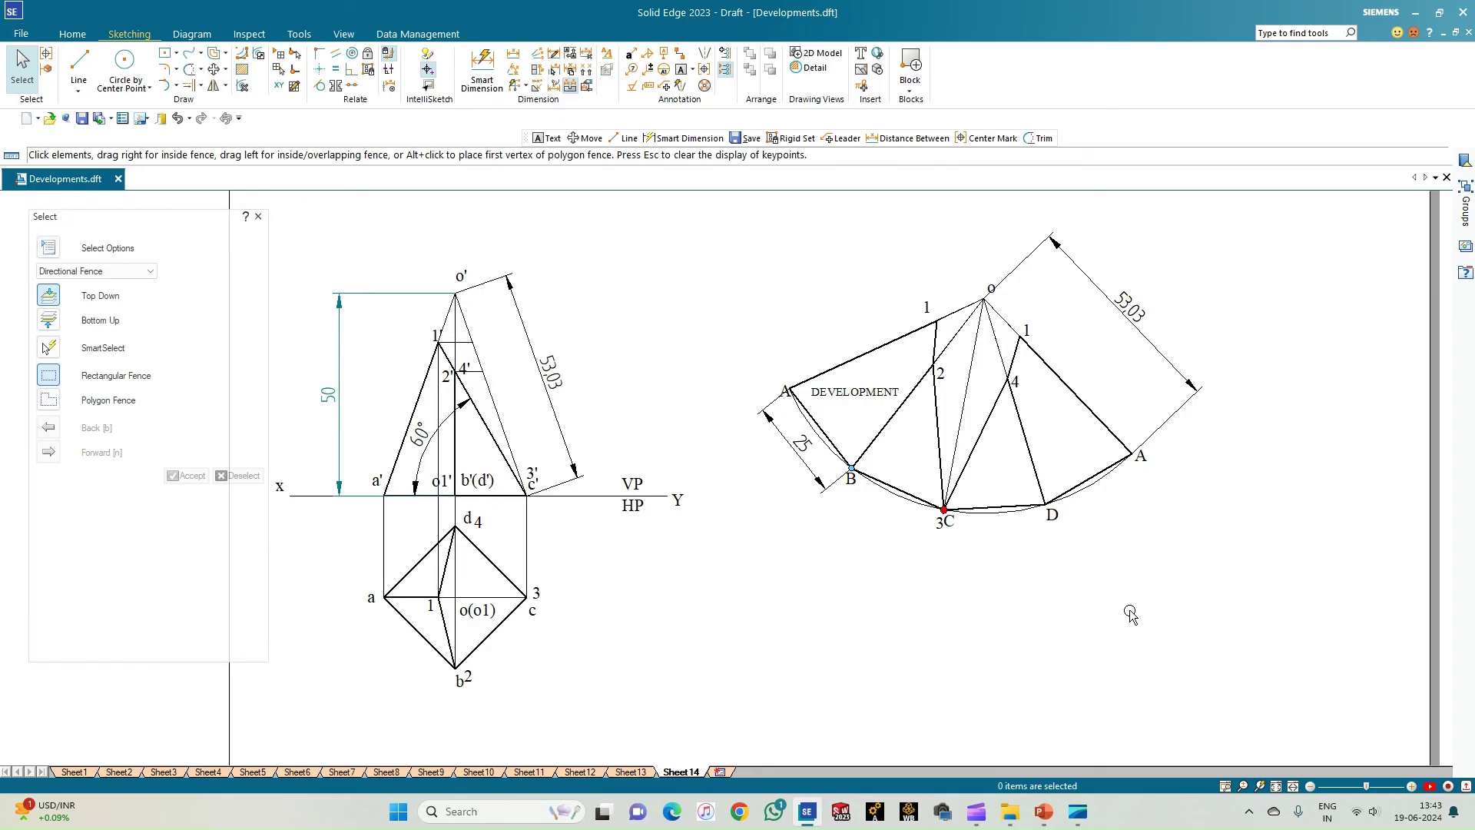
pyautogui.click(1276, 785)
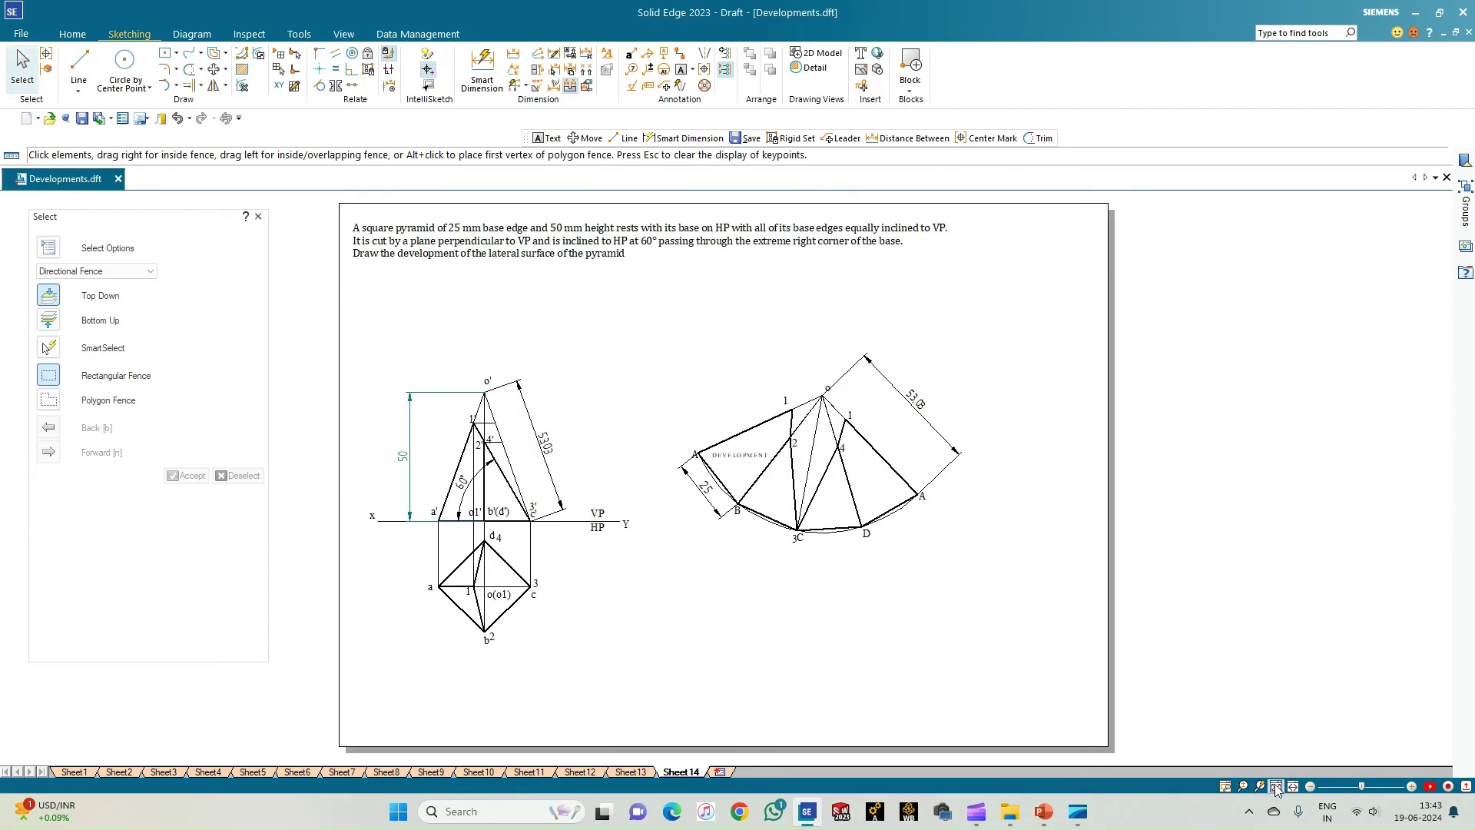